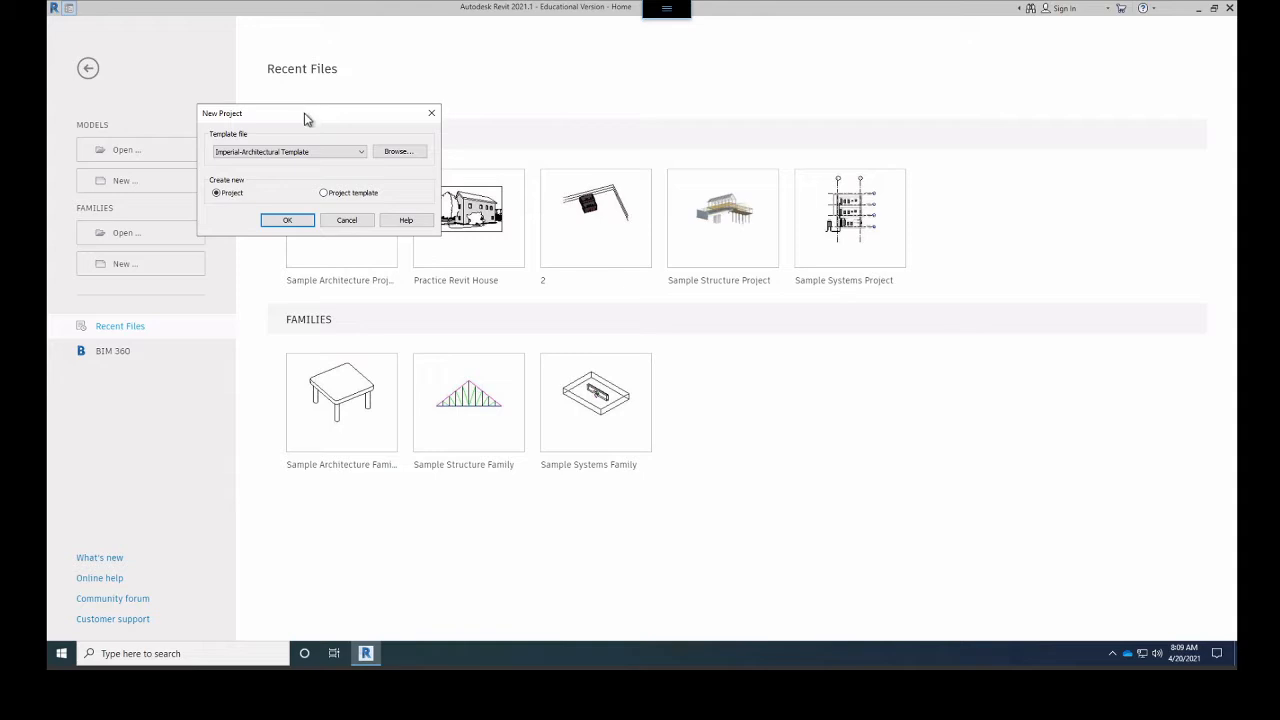
Create a new project from the Imperial-Architectural Template
left_click_drag(305, 118, 415, 96)
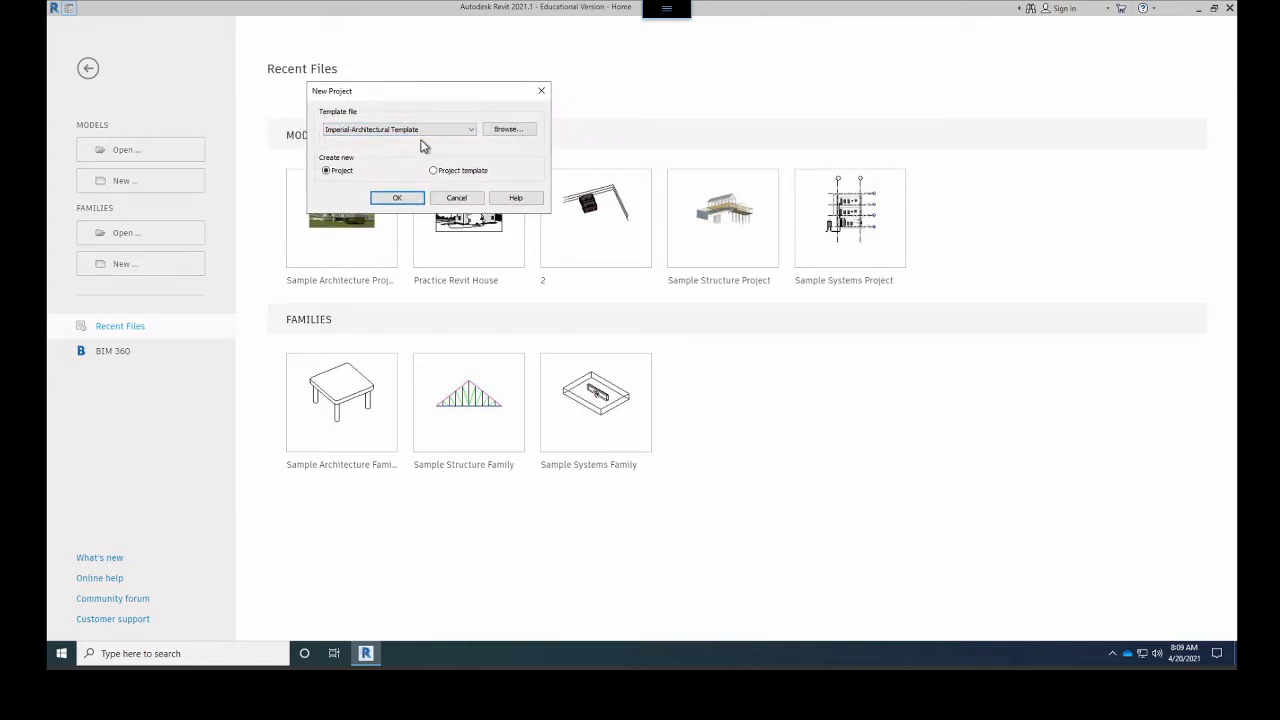
left_click(396, 198)
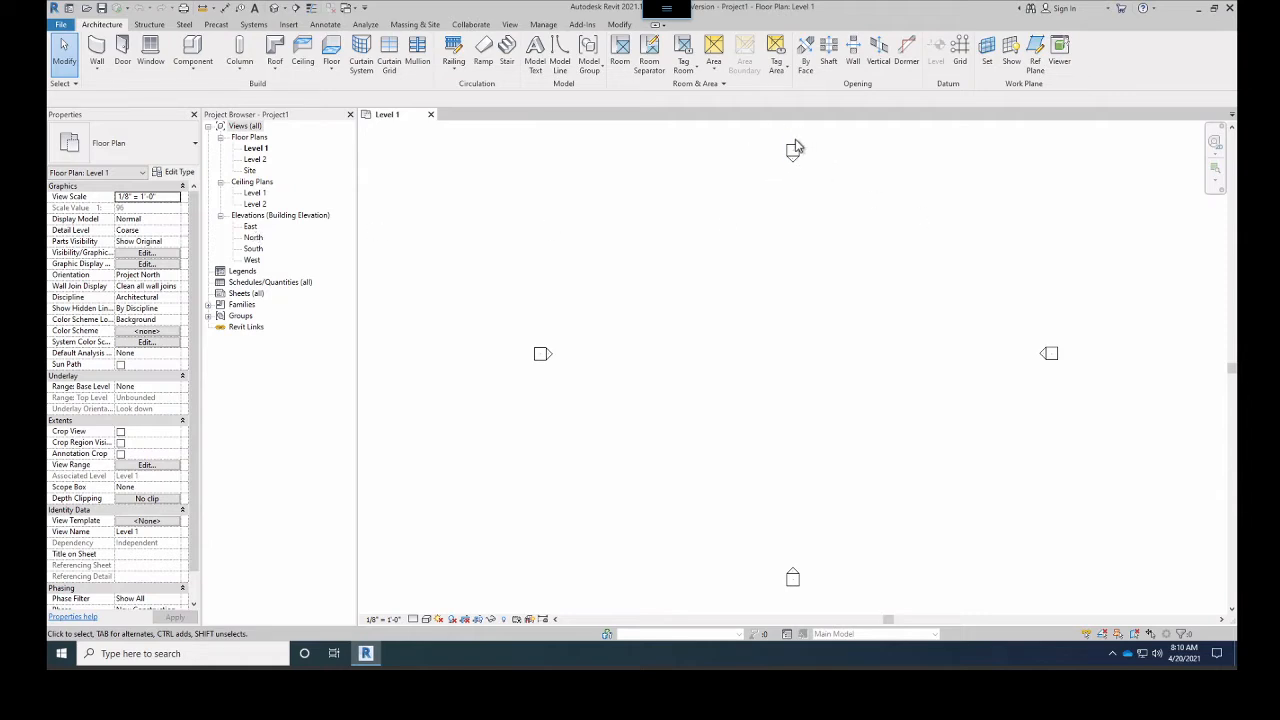
Examine the north elevation marker in the Level 1 floor plan, selecting its view arrow and its square body separately
mouse_move(797, 147)
left_mouse_down()
mouse_move(771, 186)
mouse_move(629, 191)
left_mouse_up()
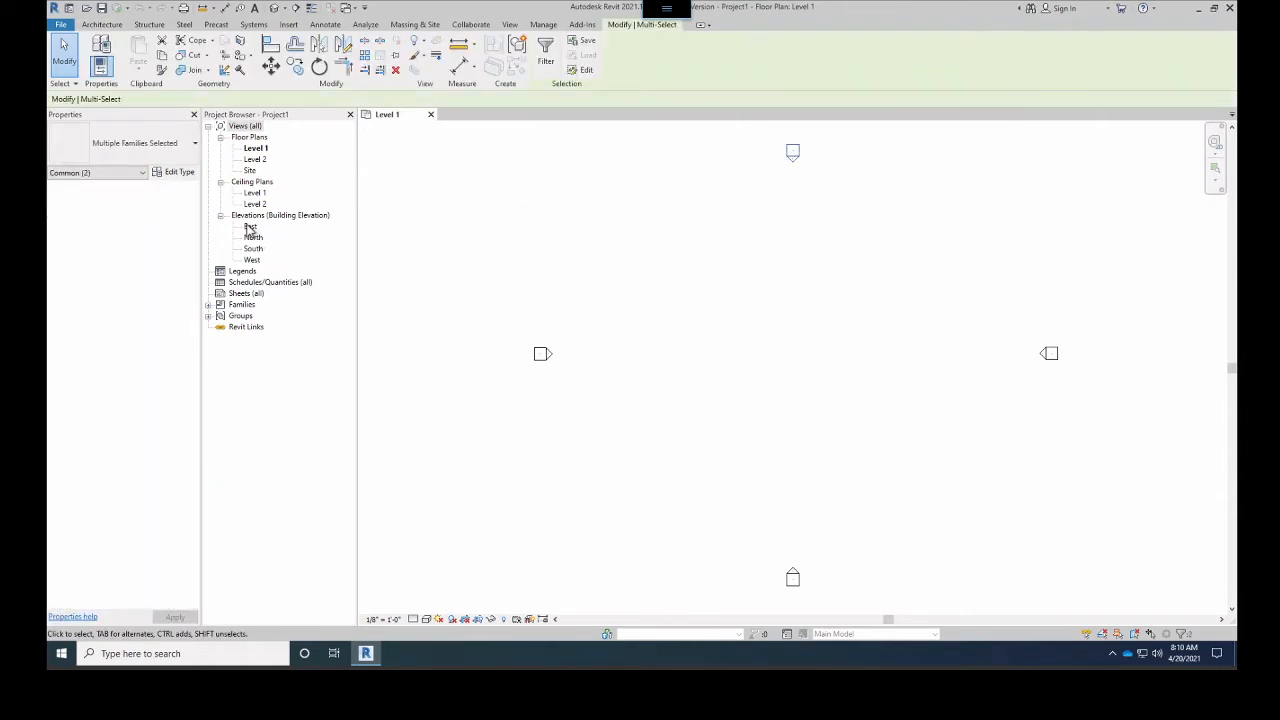
left_click(786, 220)
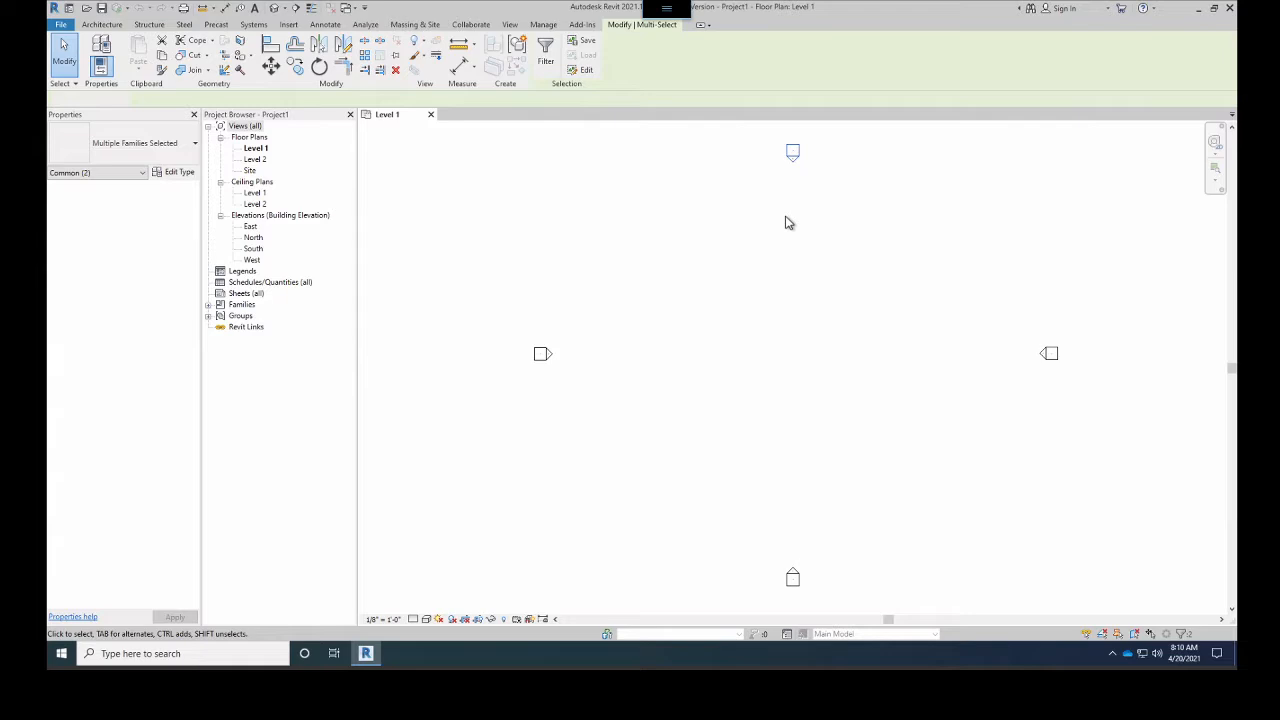
left_click(791, 159)
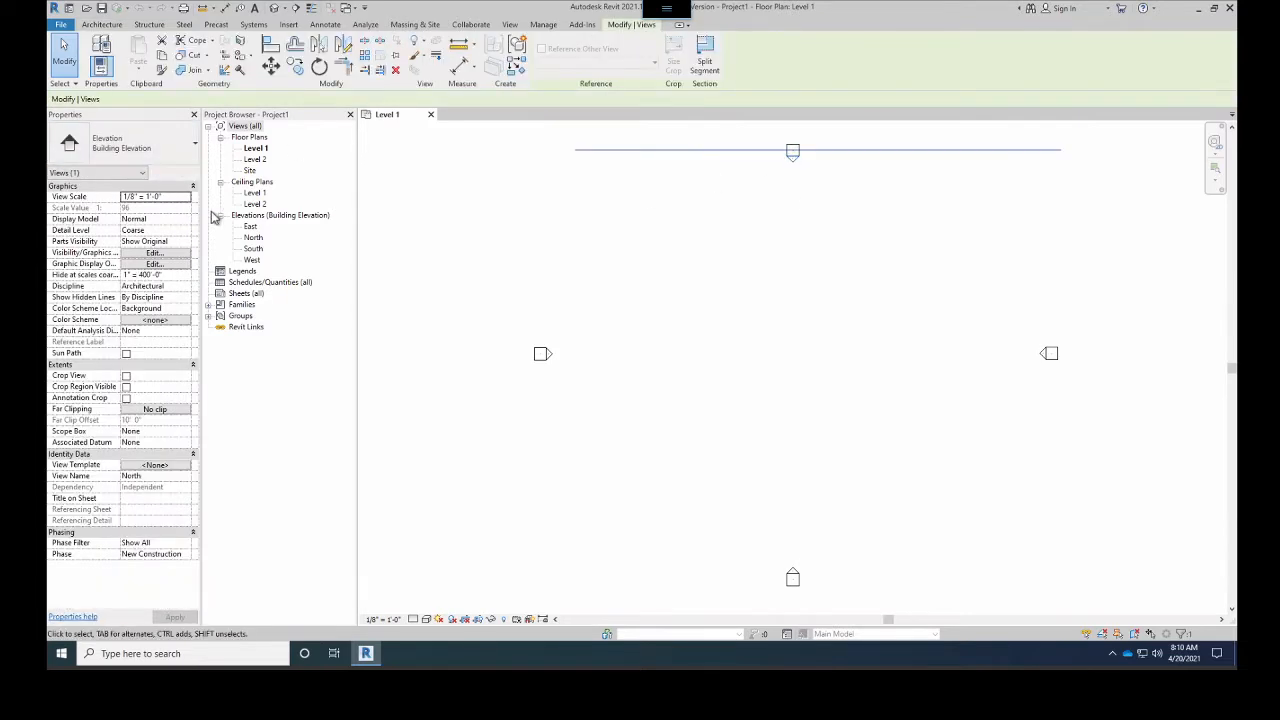
left_click(764, 276)
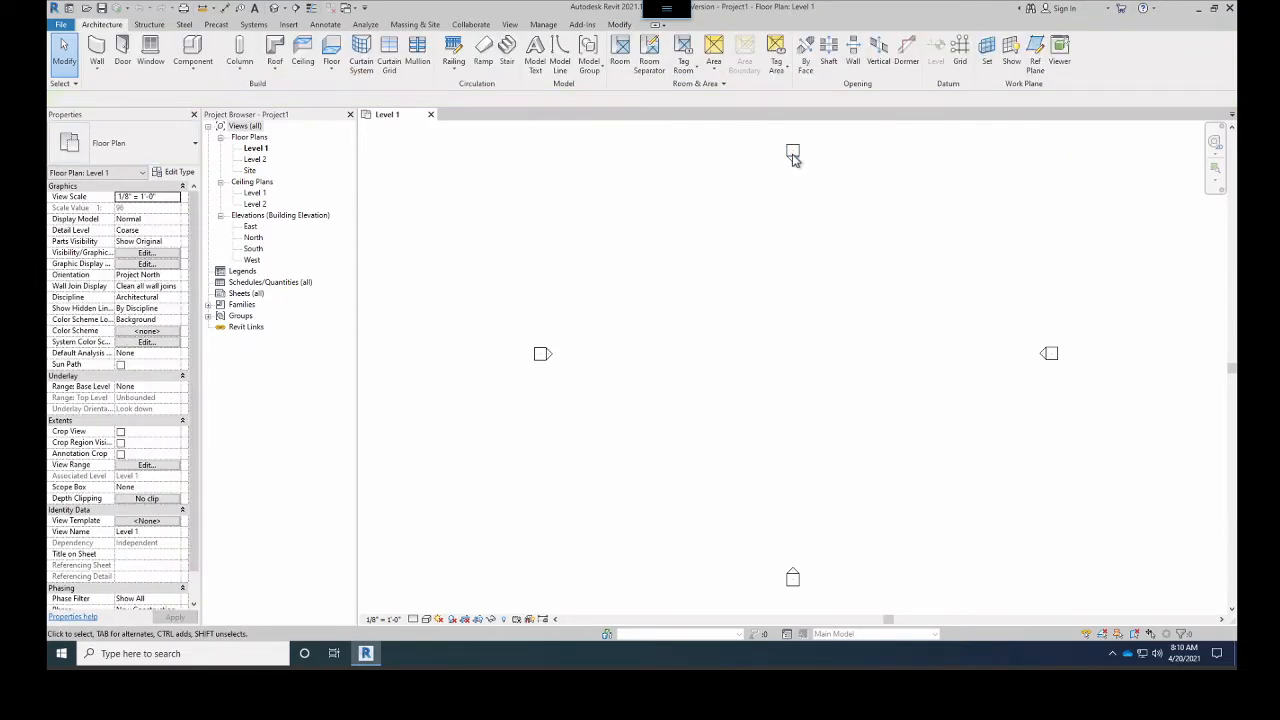
left_click(791, 151)
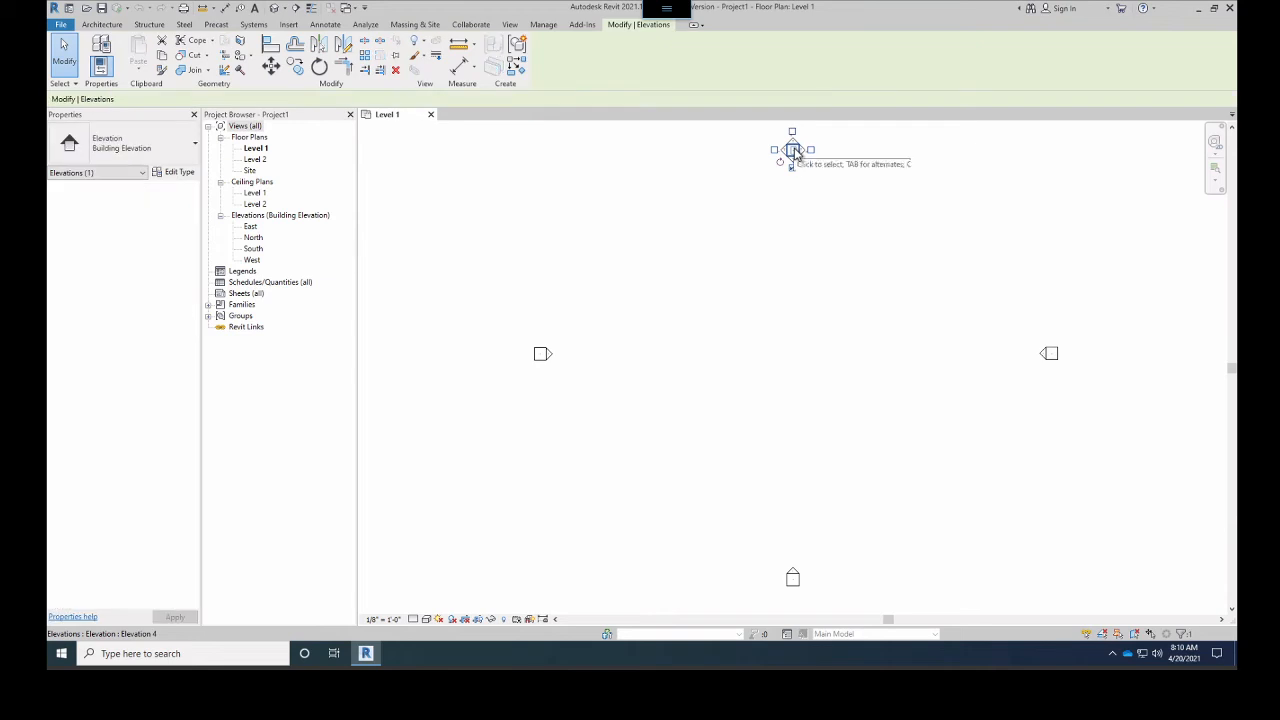
left_click(768, 245)
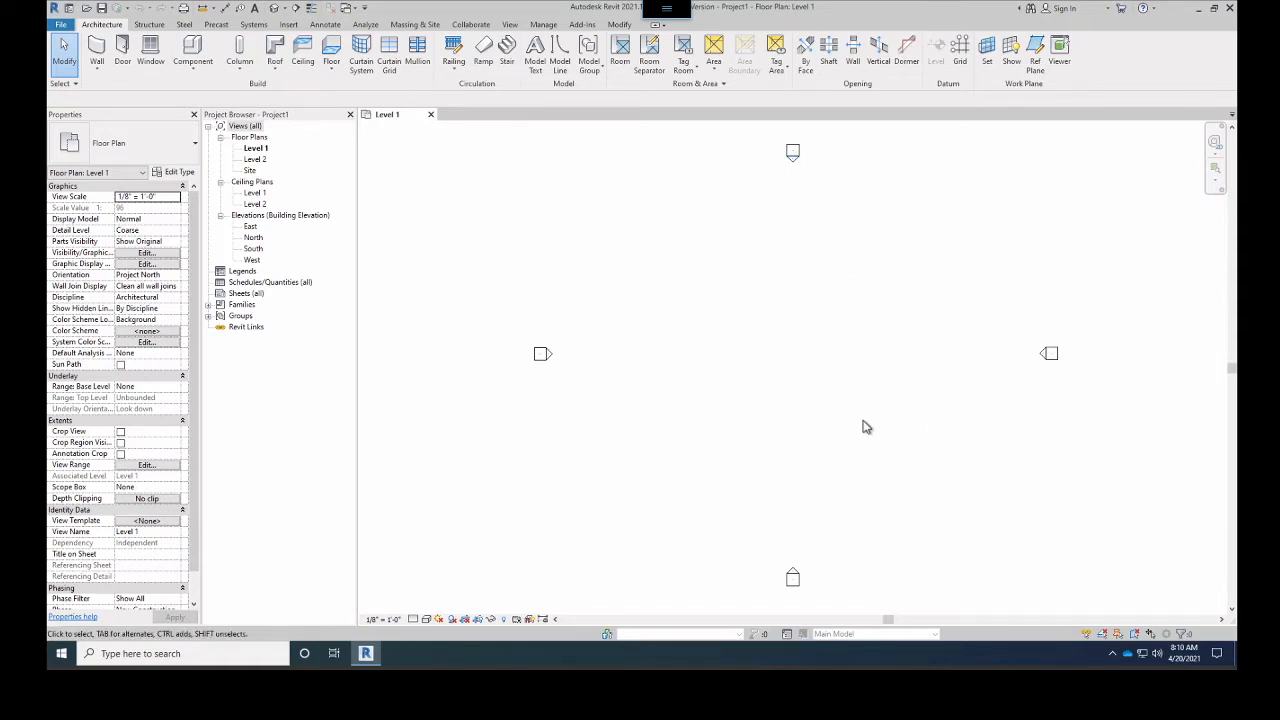
scroll(757, 346, "down", 2)
middle_click_drag(763, 332, 757, 289)
scroll(757, 289, "up", 2)
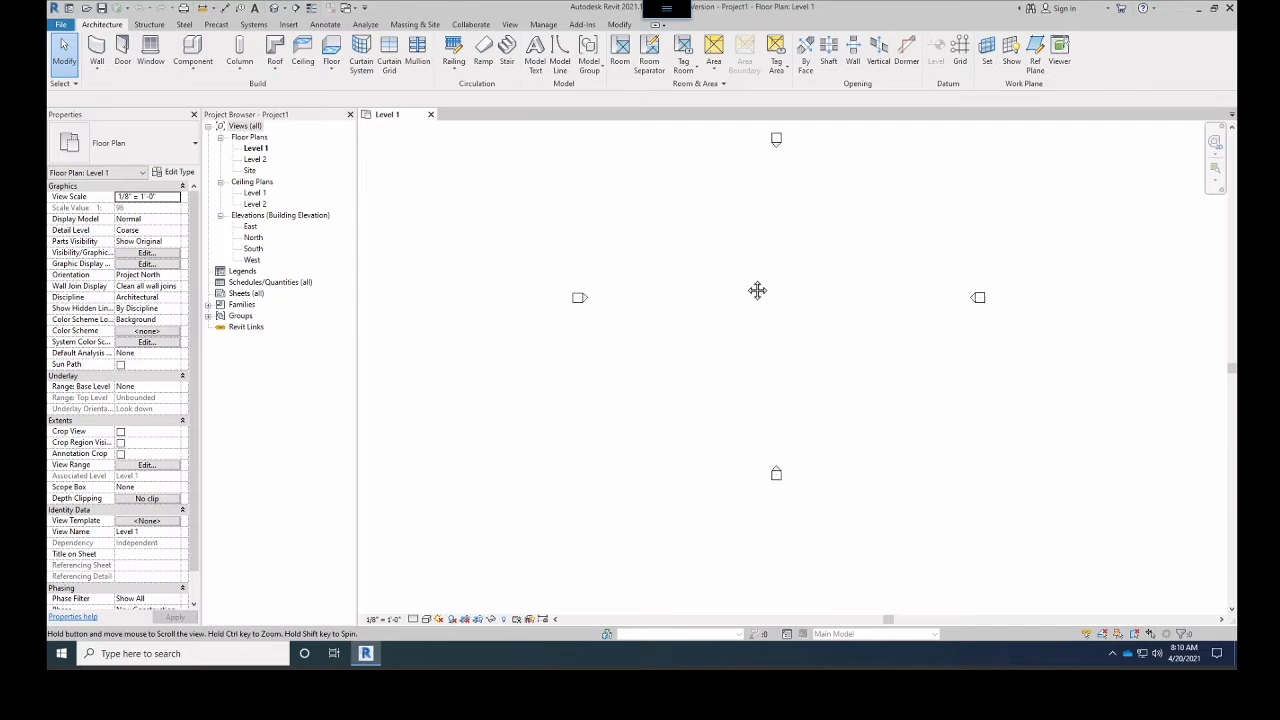
scroll(757, 287, "down", 1)
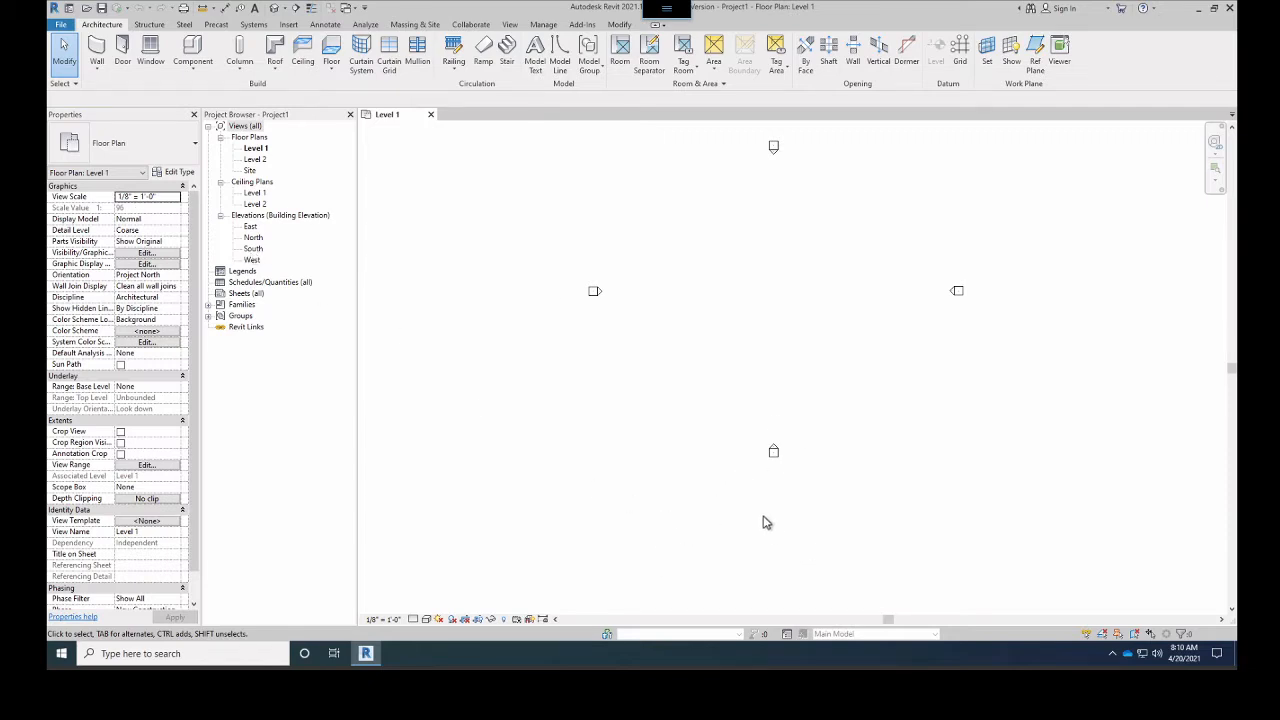
middle_click_drag(760, 326, 701, 335)
scroll(149, 420, "down", 1)
scroll(178, 384, "up", 1)
Collapse the Ceiling Plans group in the Project Browser, keeping the floor plans and elevations expanded
left_click(221, 184)
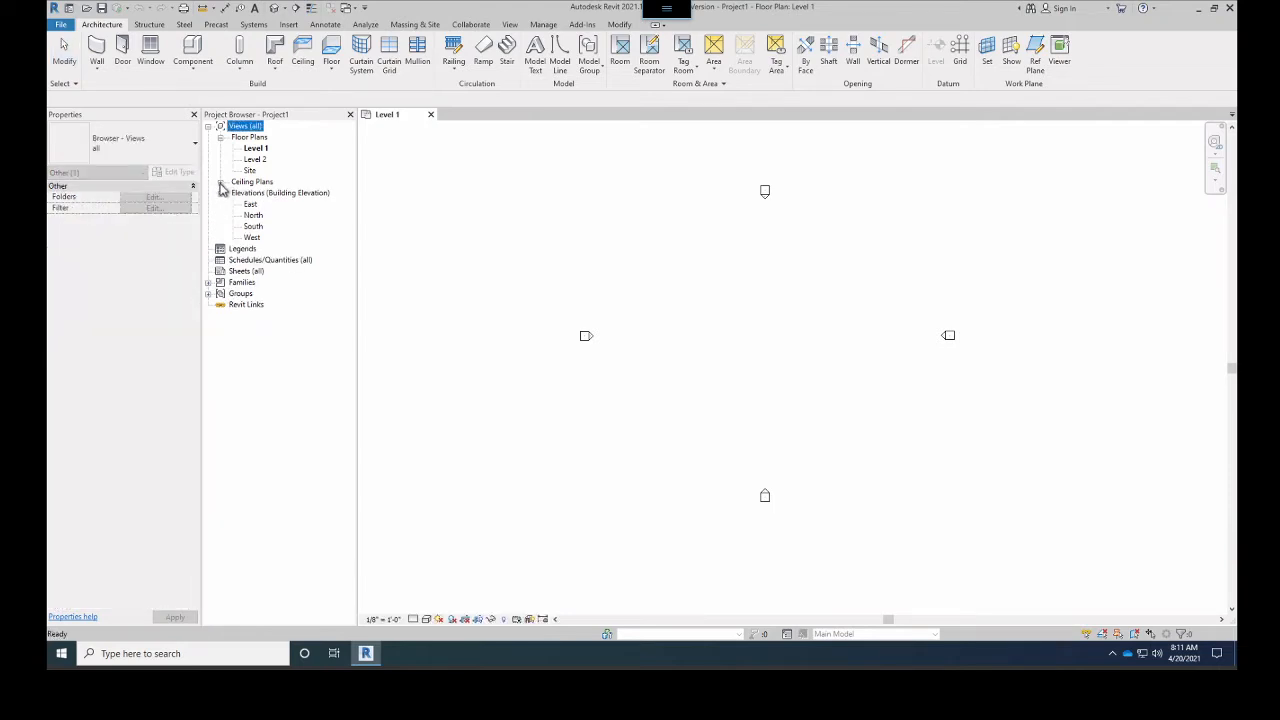
left_click(221, 184)
left_click(221, 184)
left_click(221, 184)
left_click(221, 184)
left_click(221, 184)
left_click(221, 184)
left_click(221, 183)
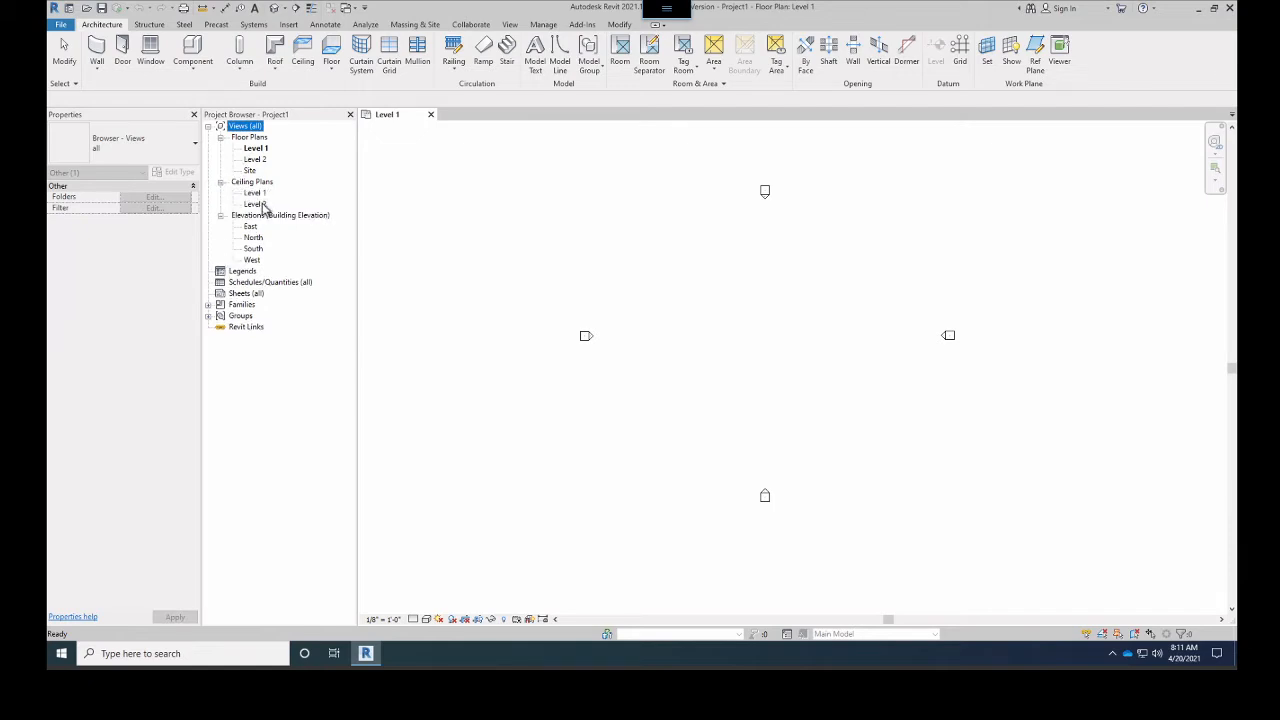
left_click(221, 183)
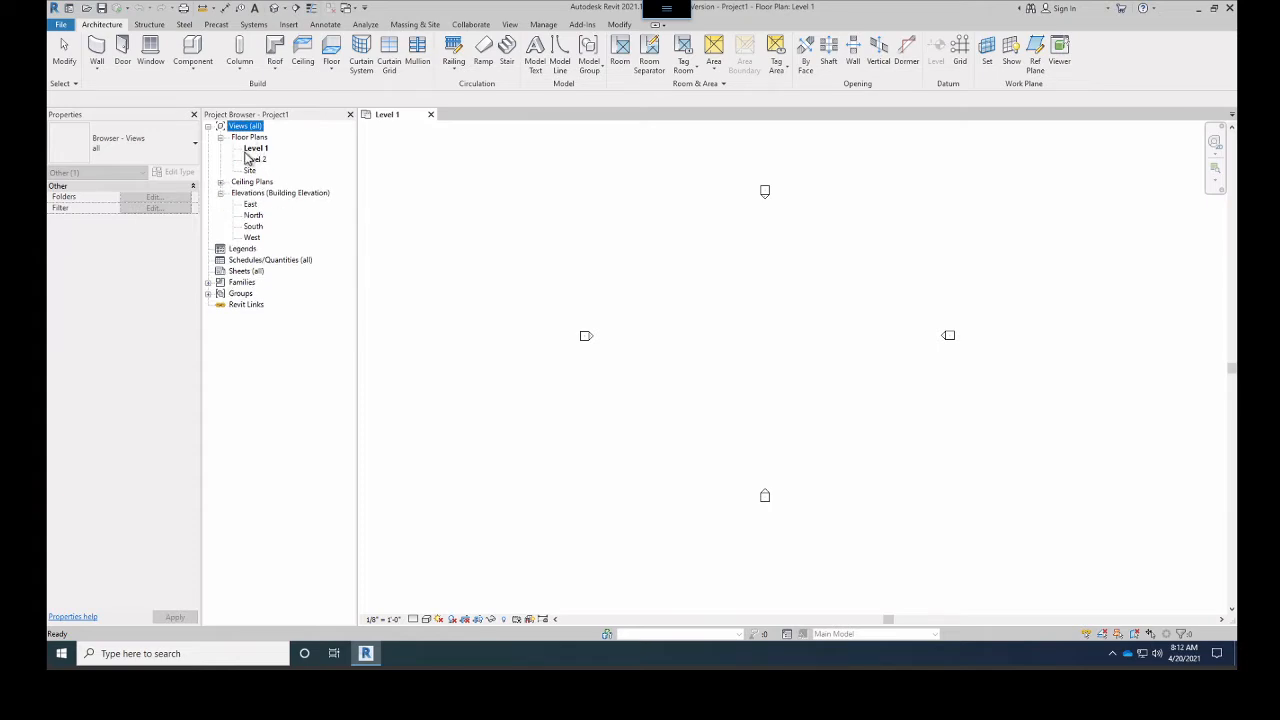
left_click(221, 182)
left_click(221, 182)
left_click(791, 283)
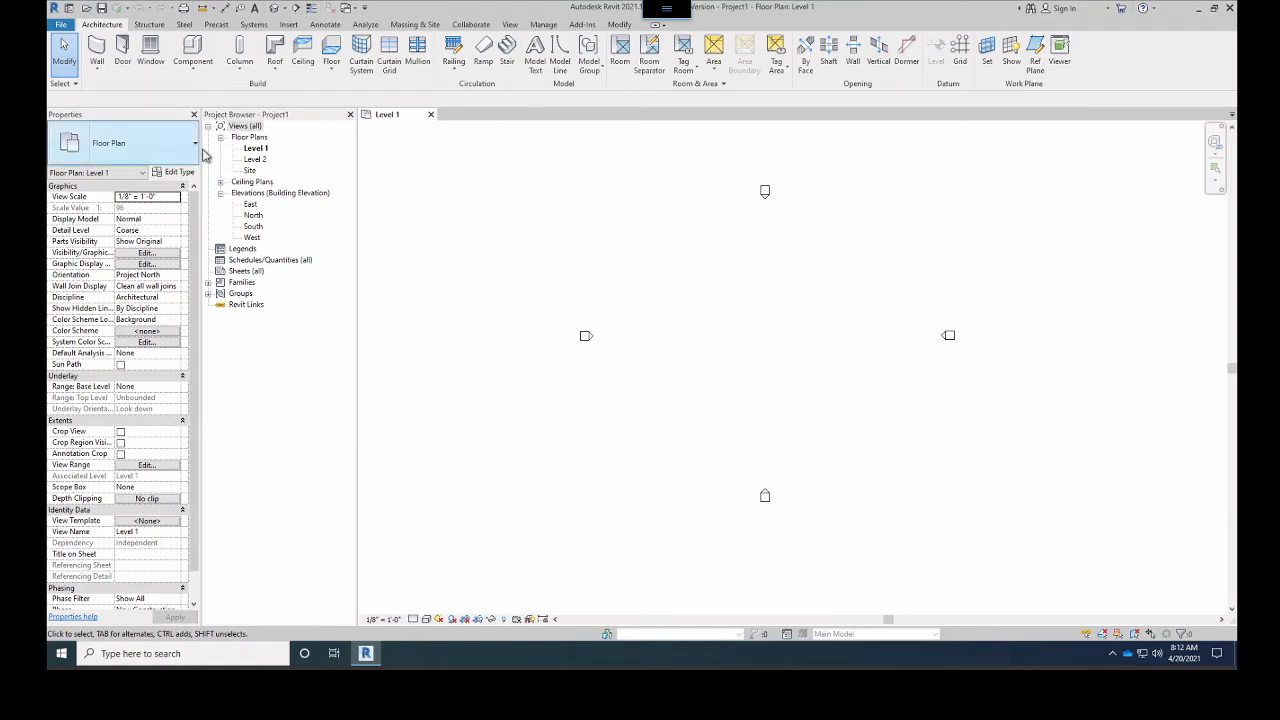
left_click(248, 151)
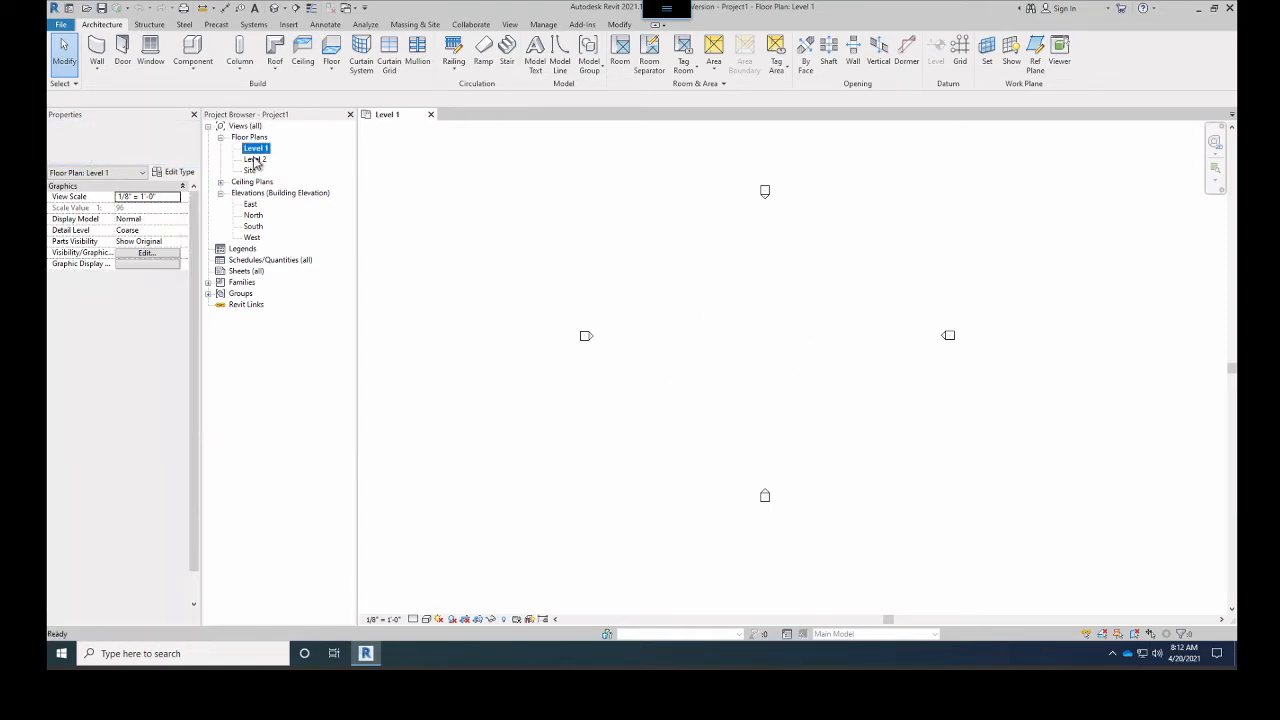
left_click(369, 203)
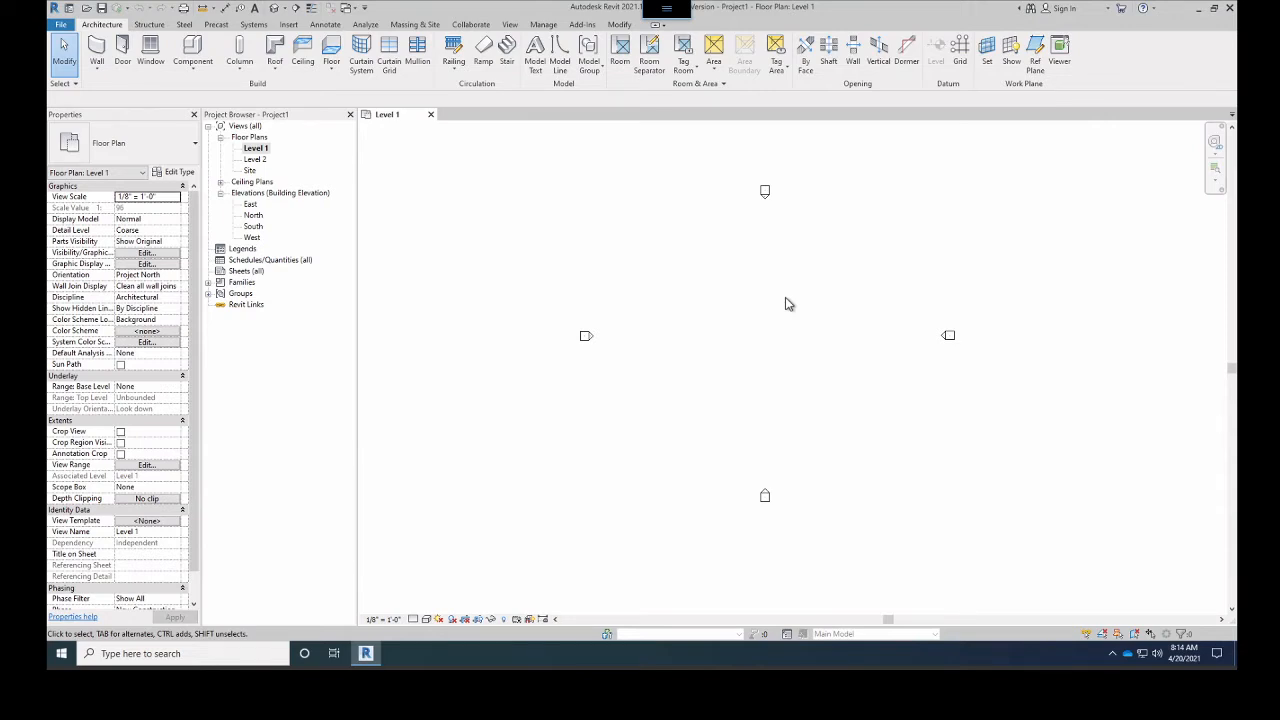
Open the East elevation and examine the Level 1 and Level 2 lines and their level heads
double_click(250, 205)
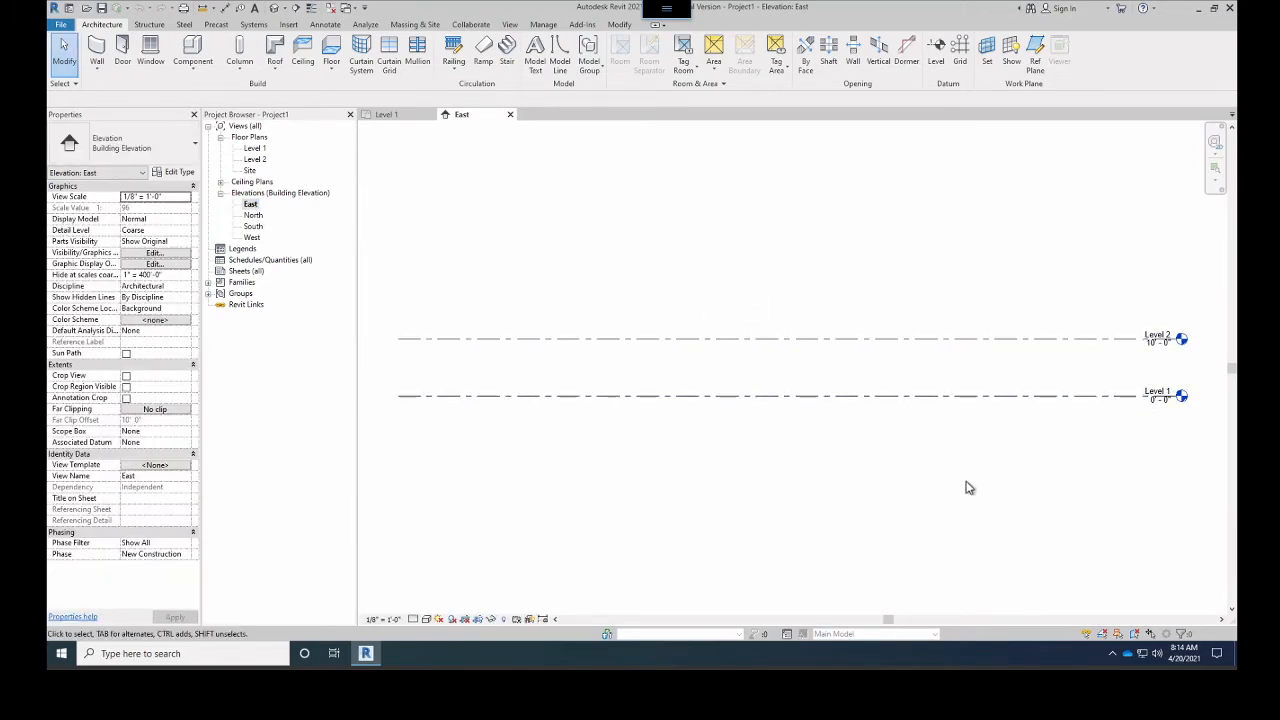
scroll(711, 451, "up", 3)
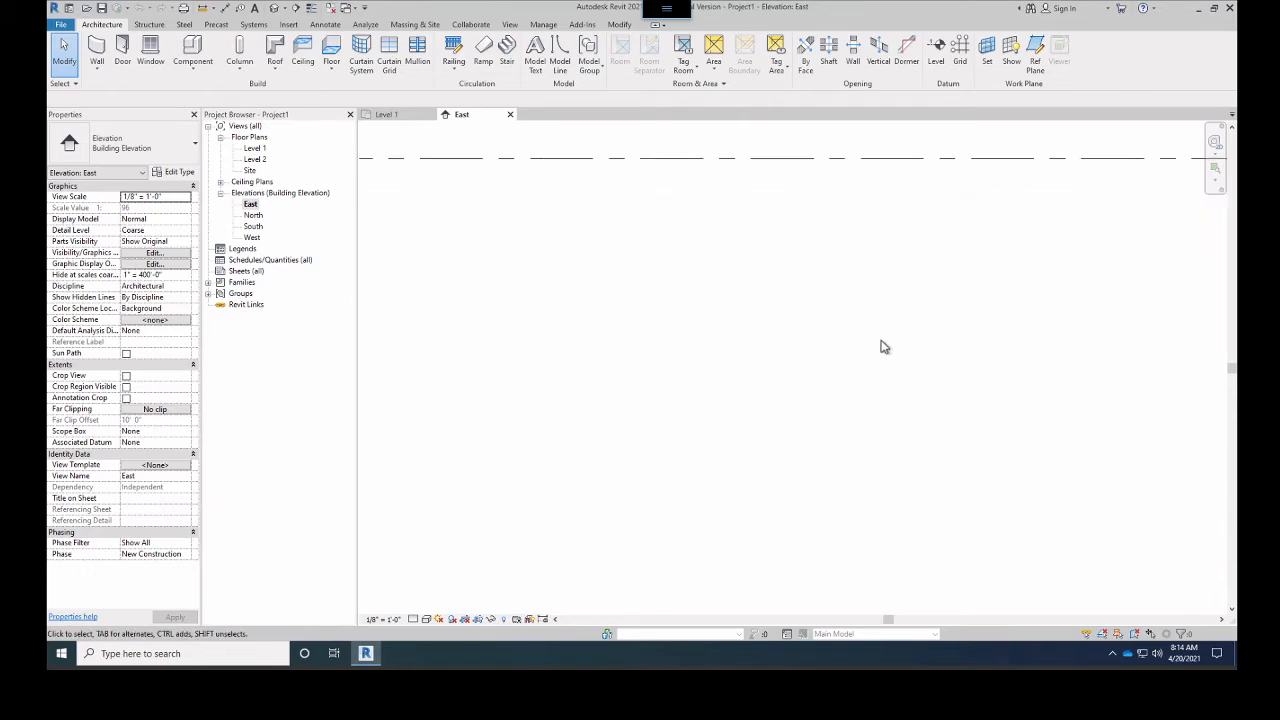
scroll(995, 304, "down", 1)
scroll(1120, 229, "down", 3)
scroll(1117, 211, "up", 5)
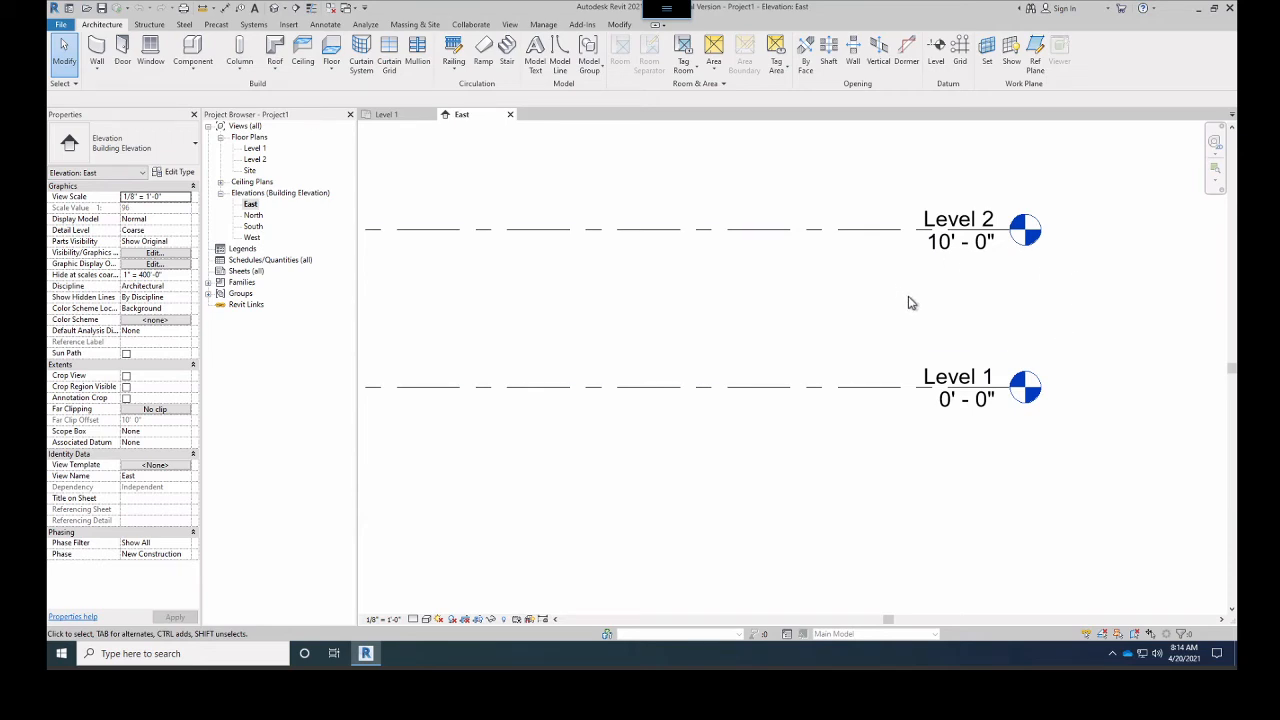
scroll(870, 286, "down", 5)
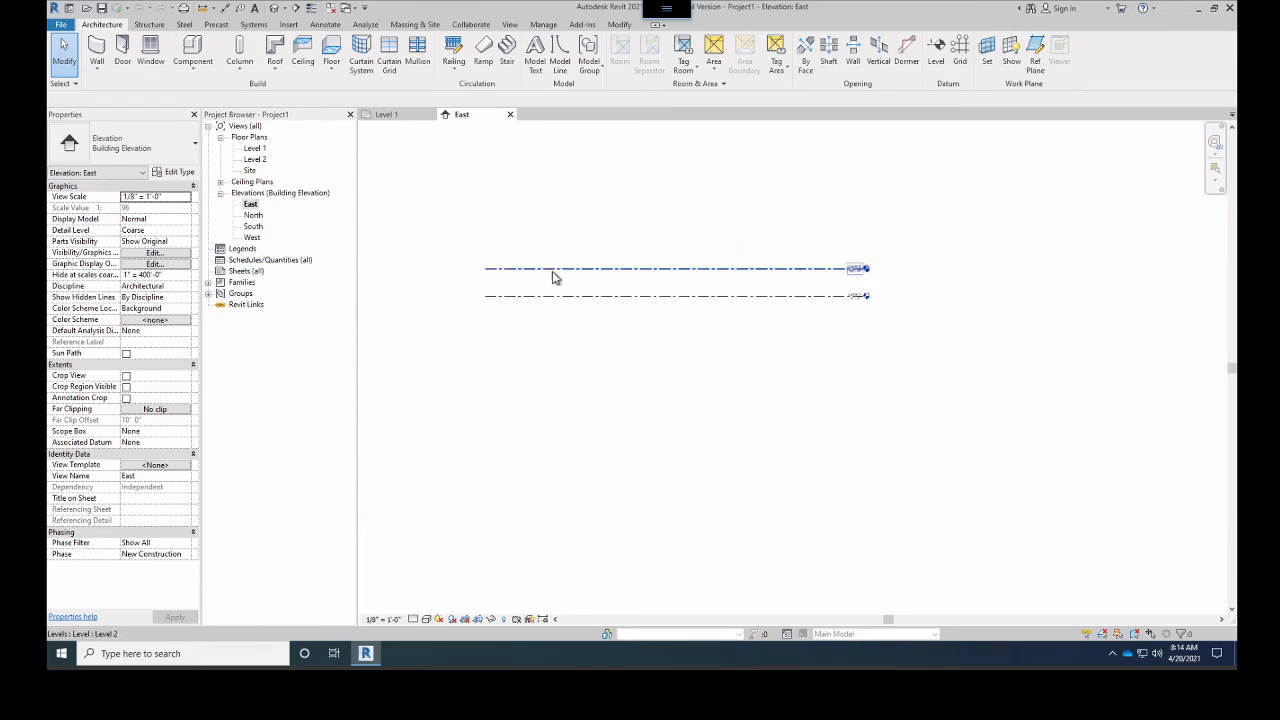
scroll(669, 291, "up", 3)
scroll(886, 311, "up", 2)
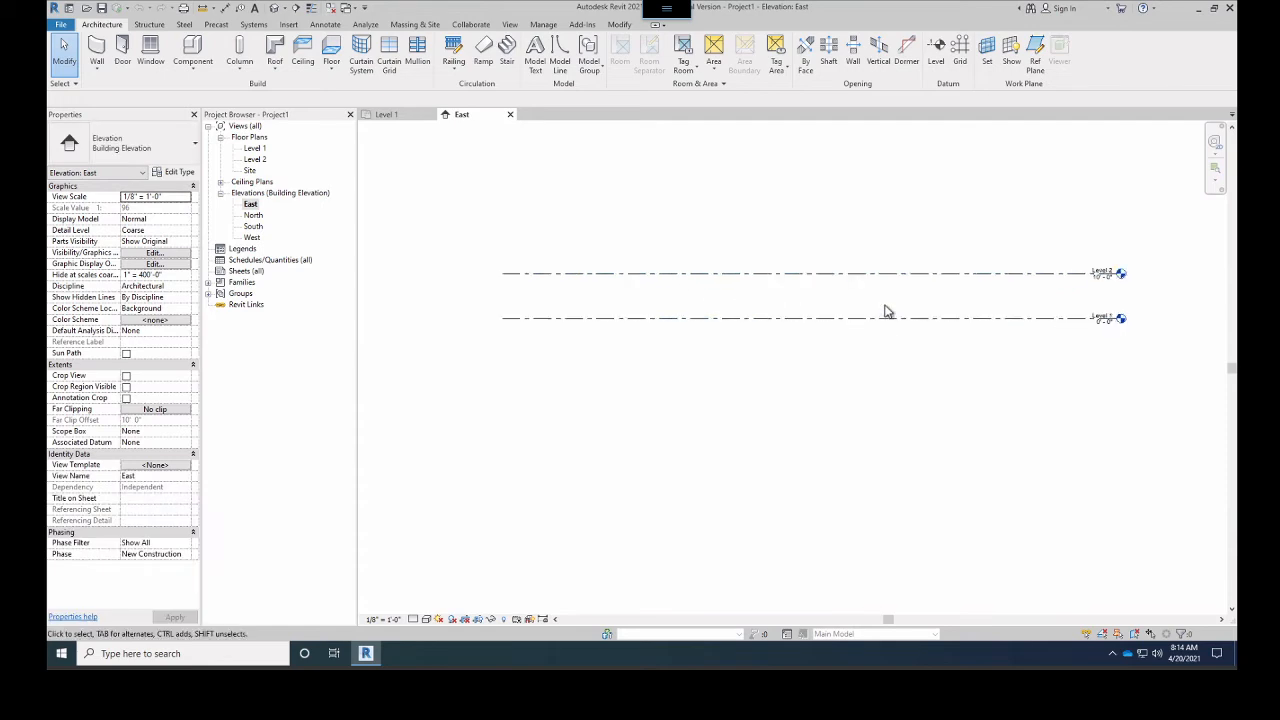
scroll(1006, 329, "up", 3)
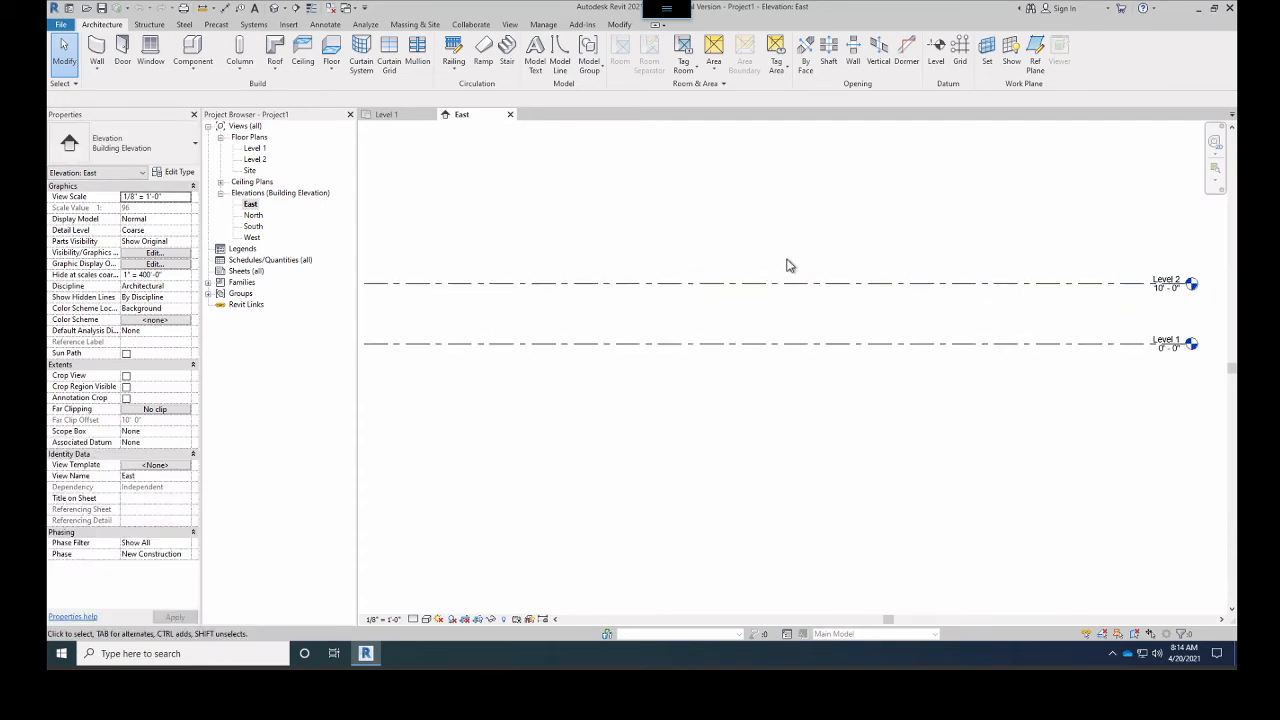
scroll(884, 318, "up", 3)
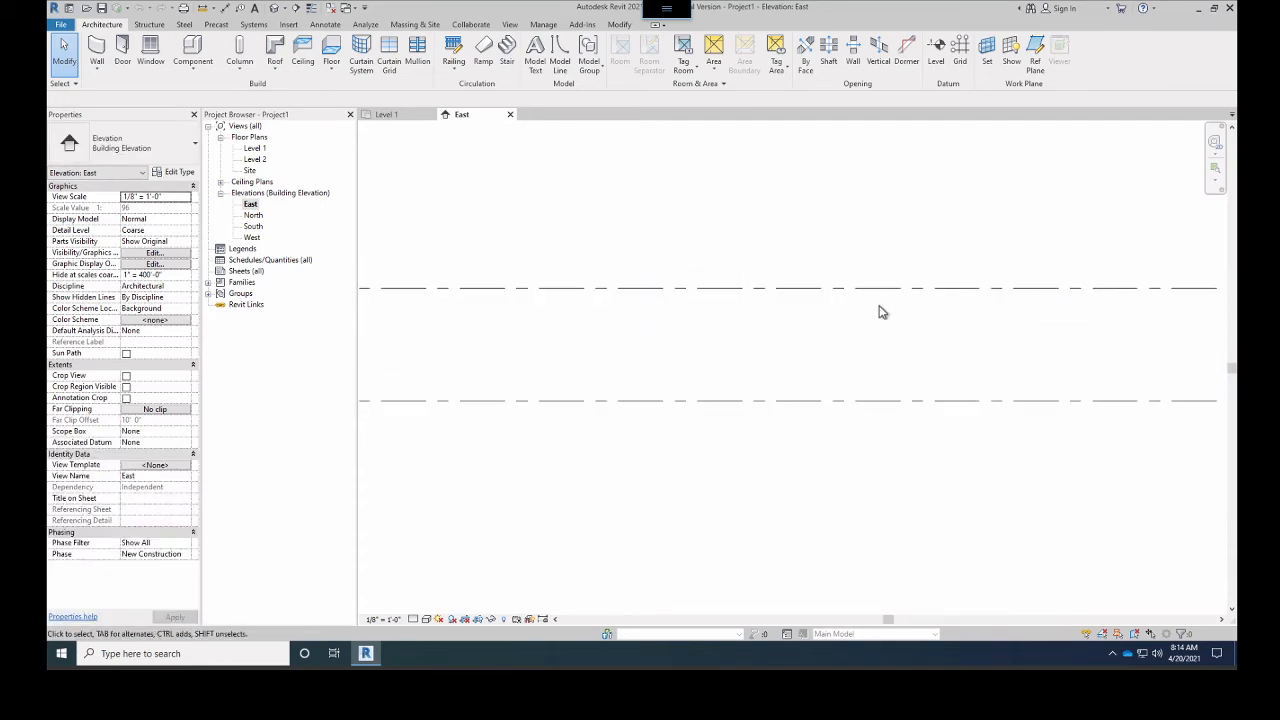
scroll(879, 312, "down", 4)
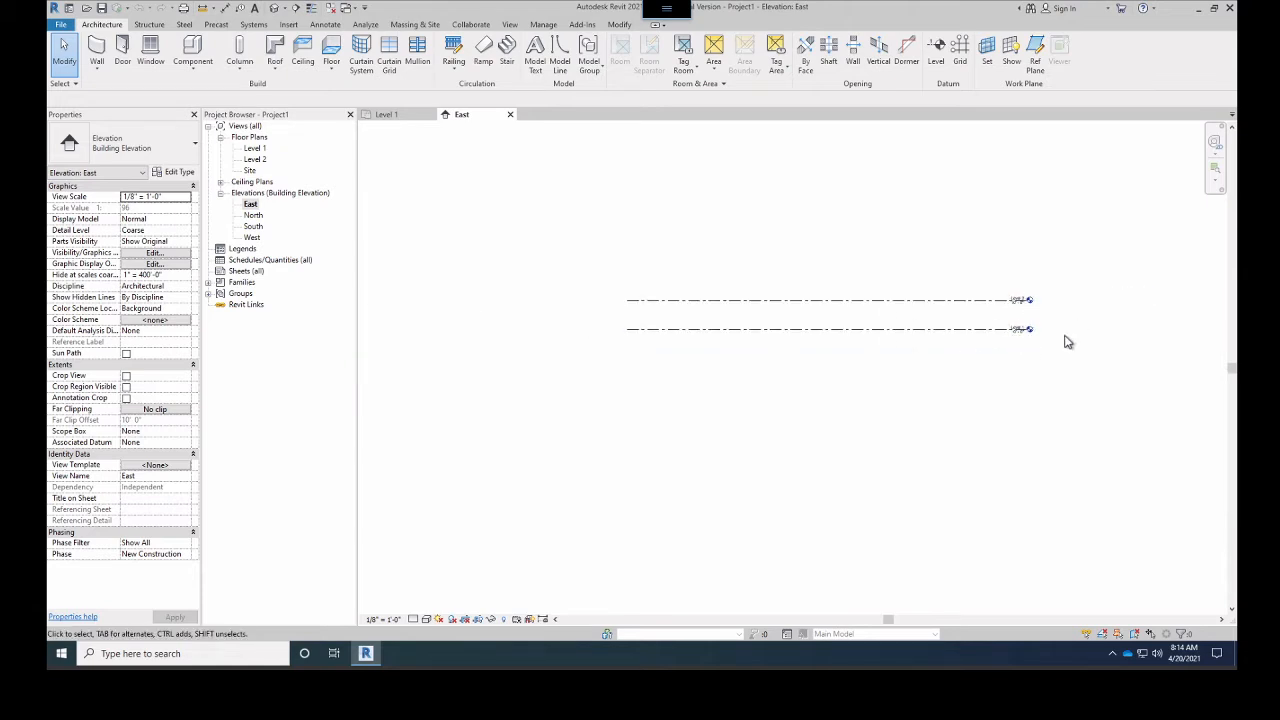
scroll(1066, 342, "up", 5)
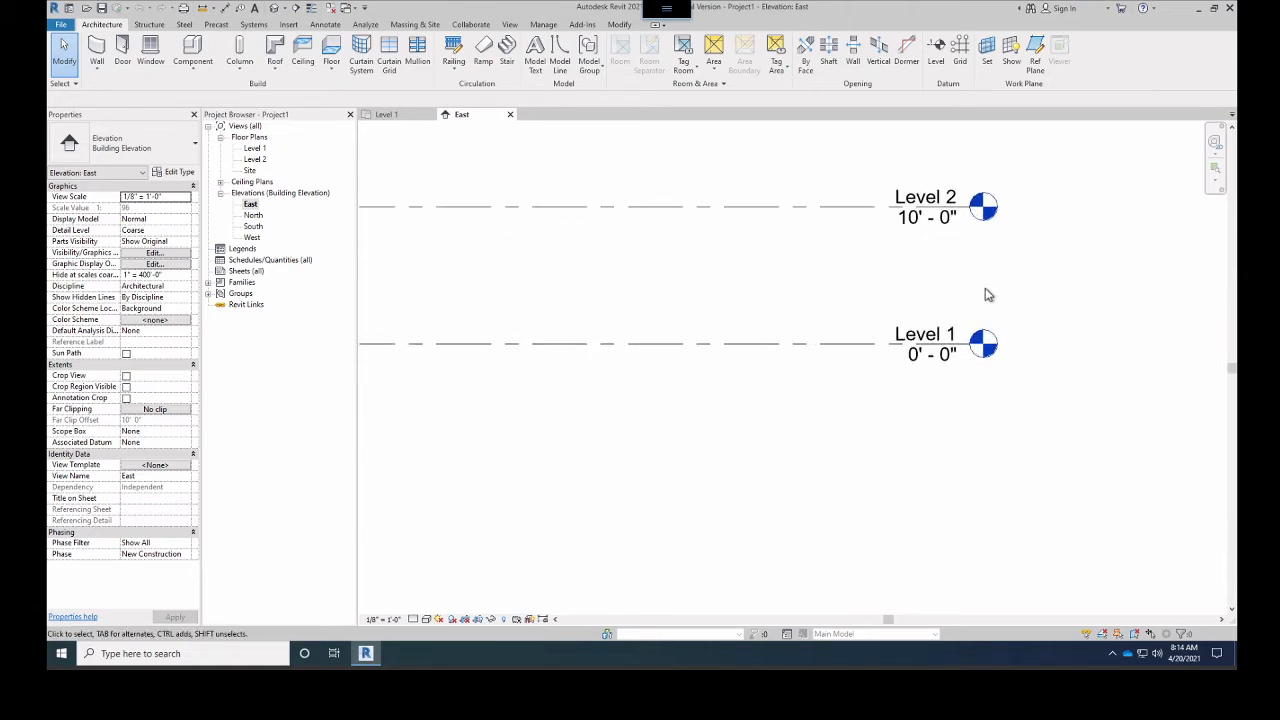
scroll(985, 295, "up", 4)
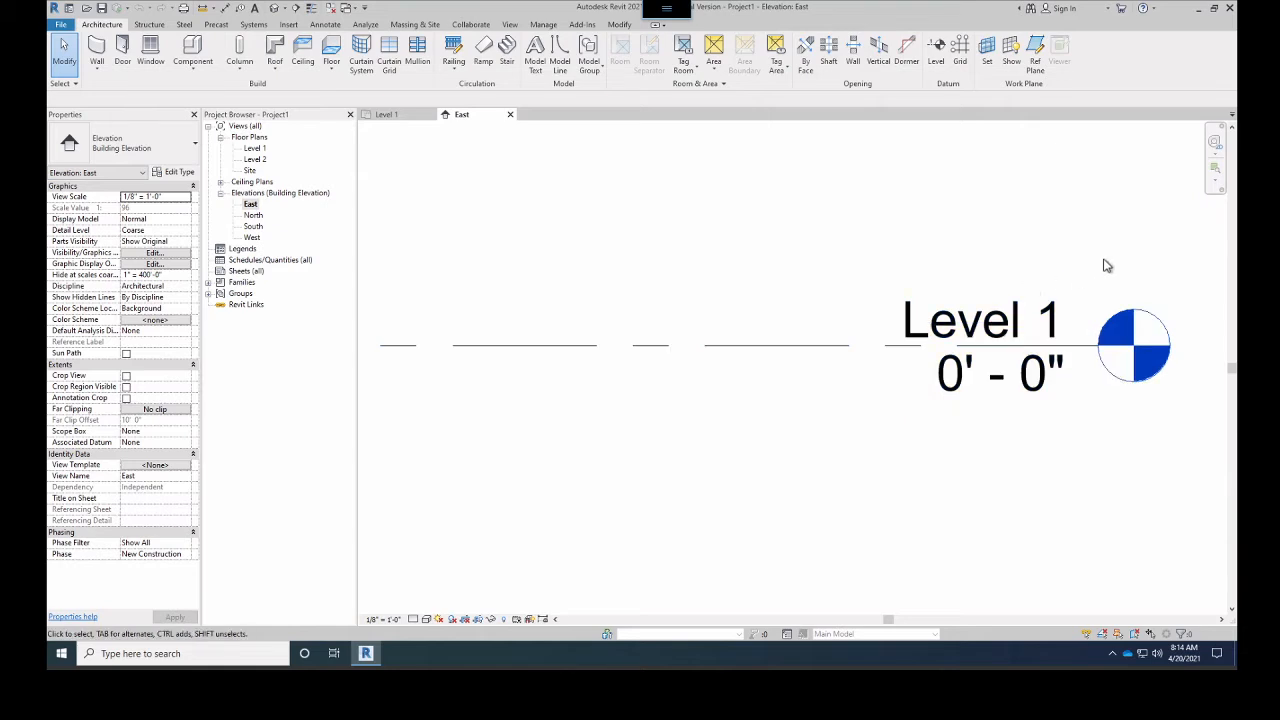
scroll(809, 223, "down", 4)
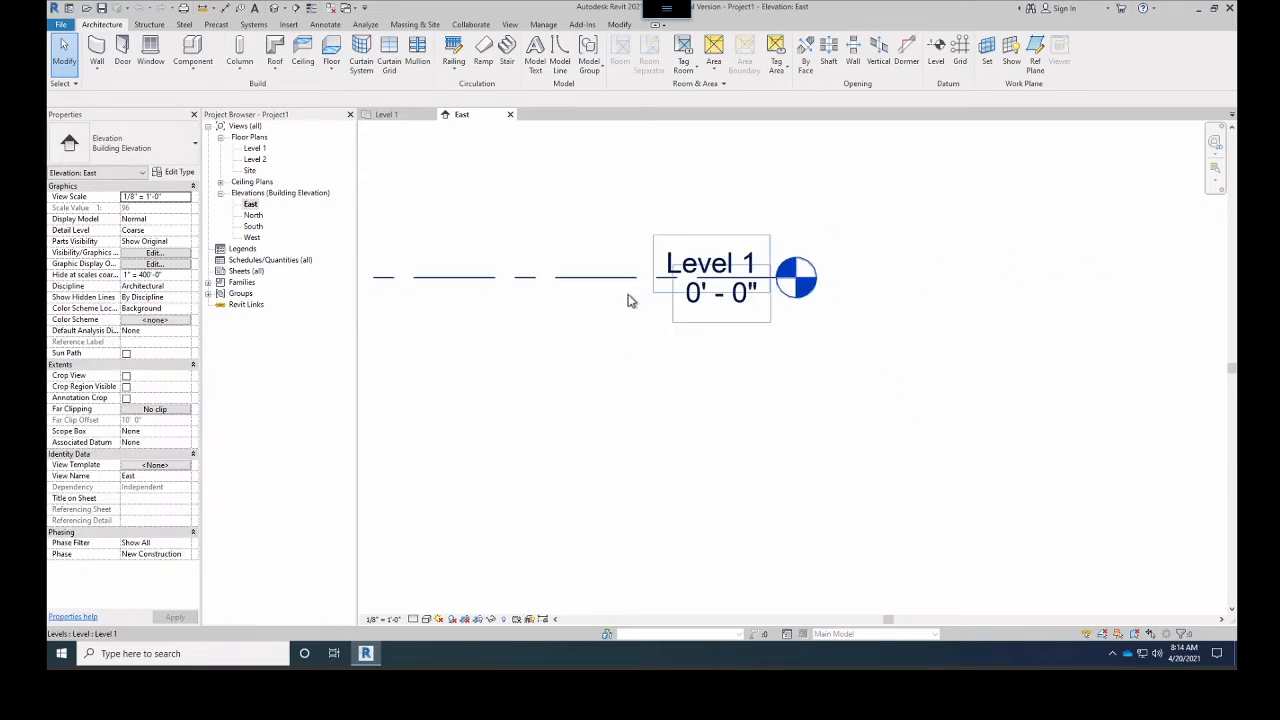
scroll(626, 303, "down", 1)
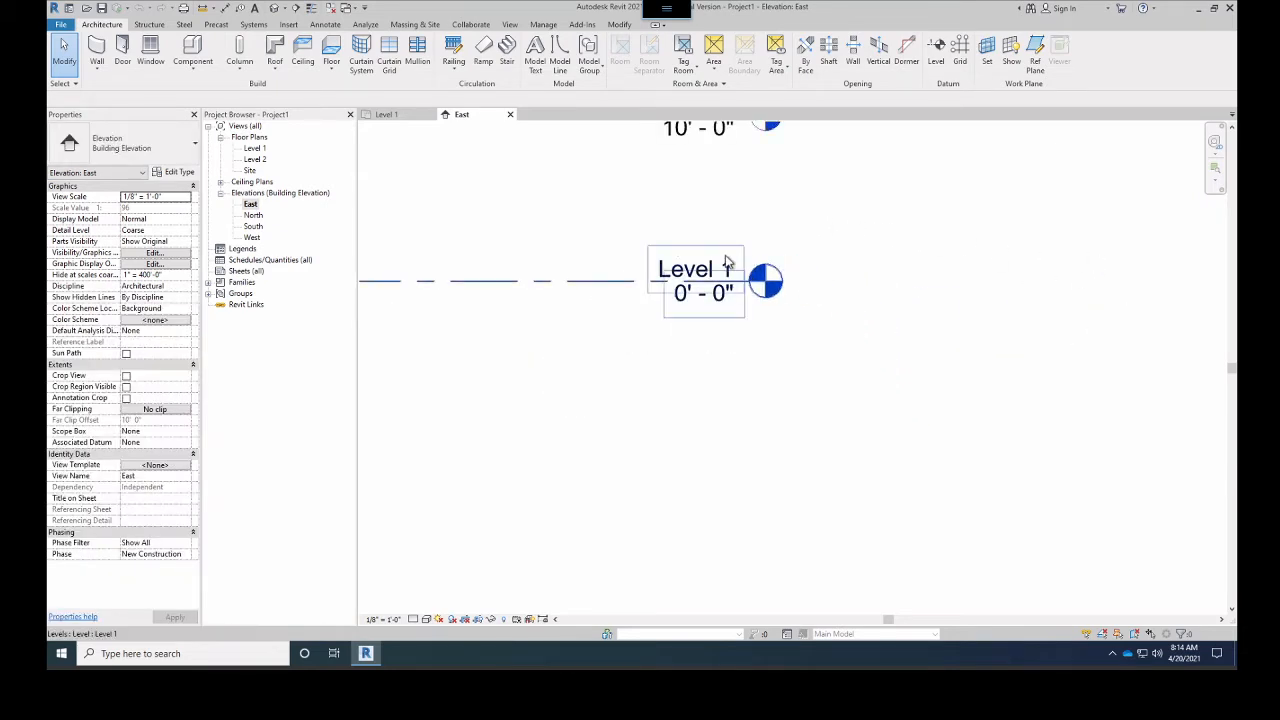
Rename Level 1 to "Lower Level" in the East elevation and rename its corresponding views as well
left_click(660, 278)
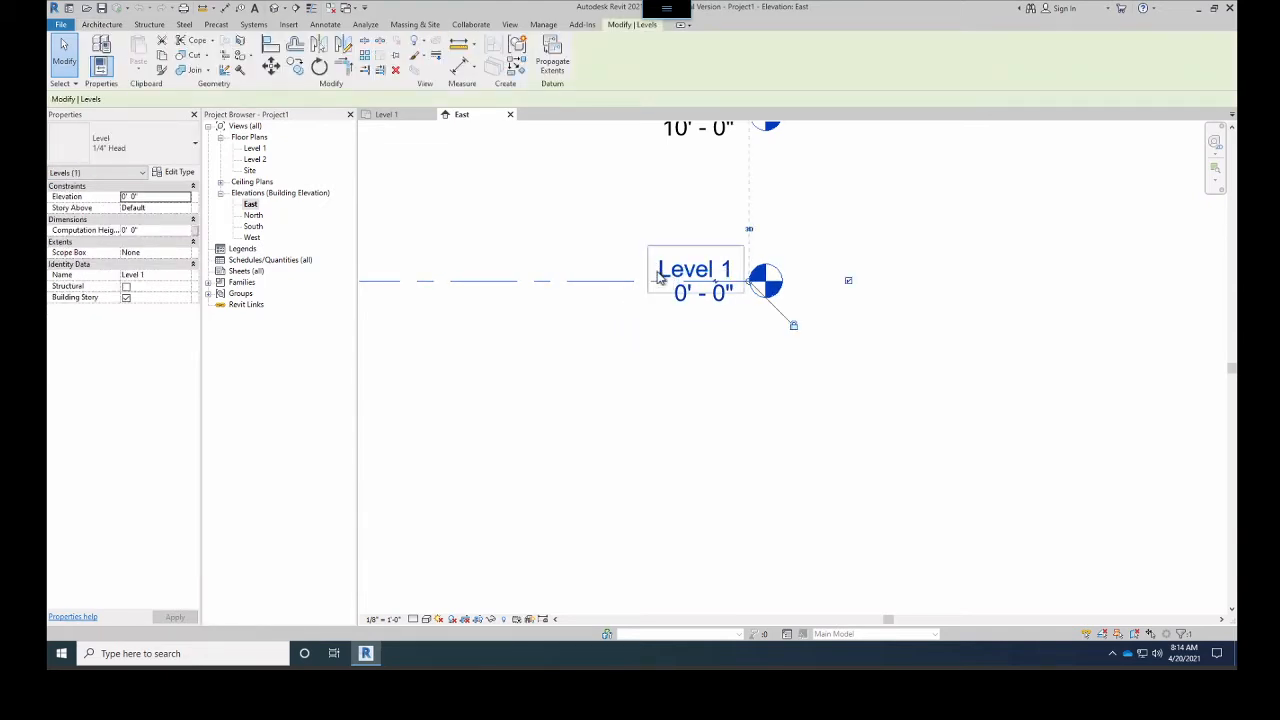
left_click(660, 278)
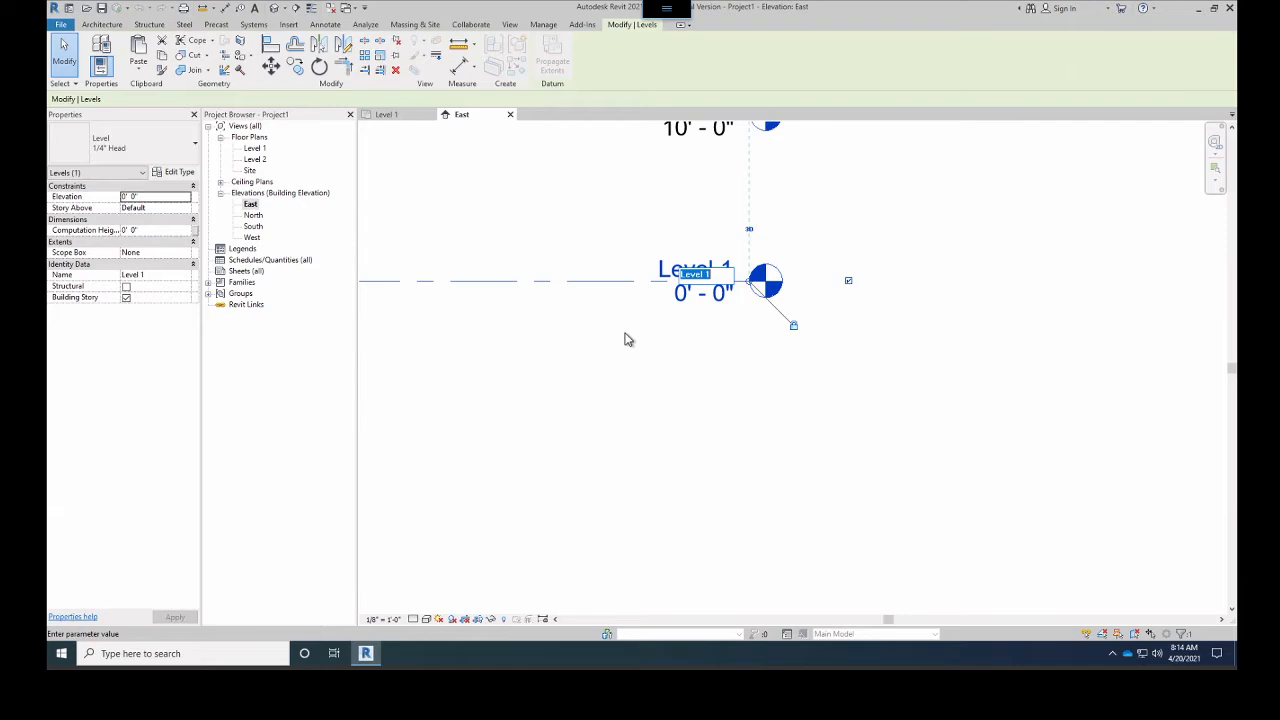
type("Lower Level")
left_click(625, 333)
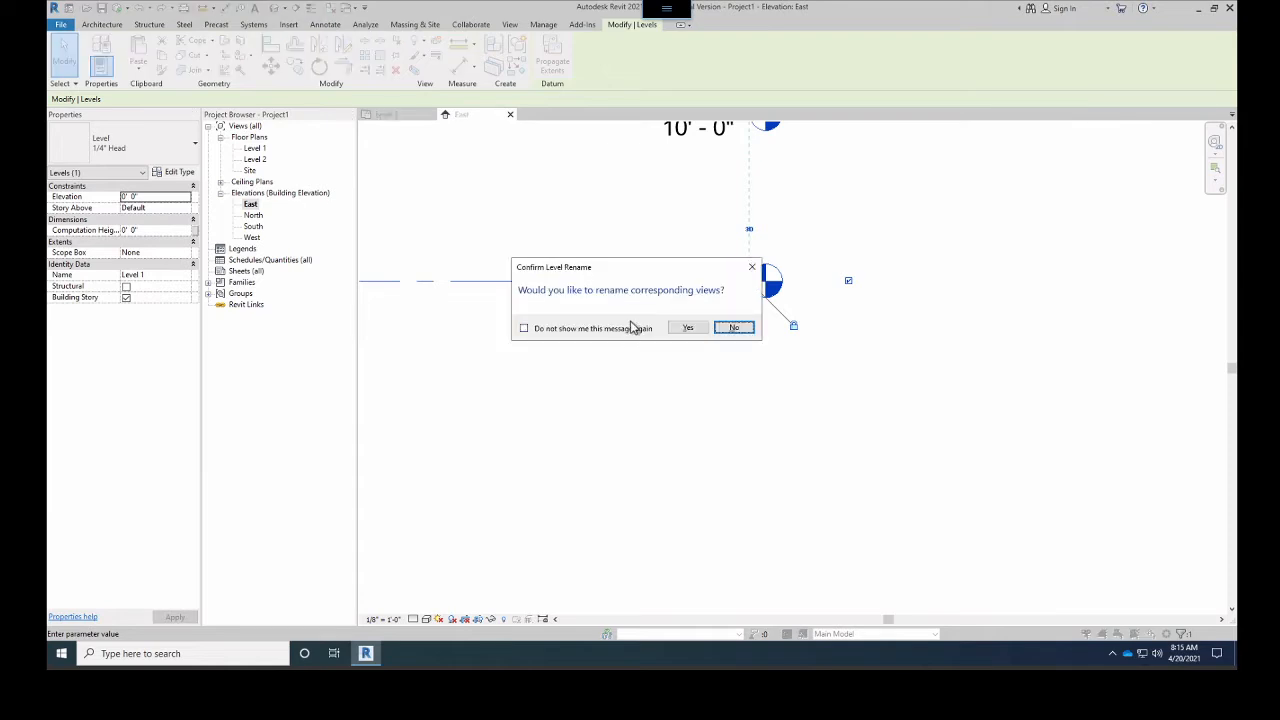
left_click(691, 329)
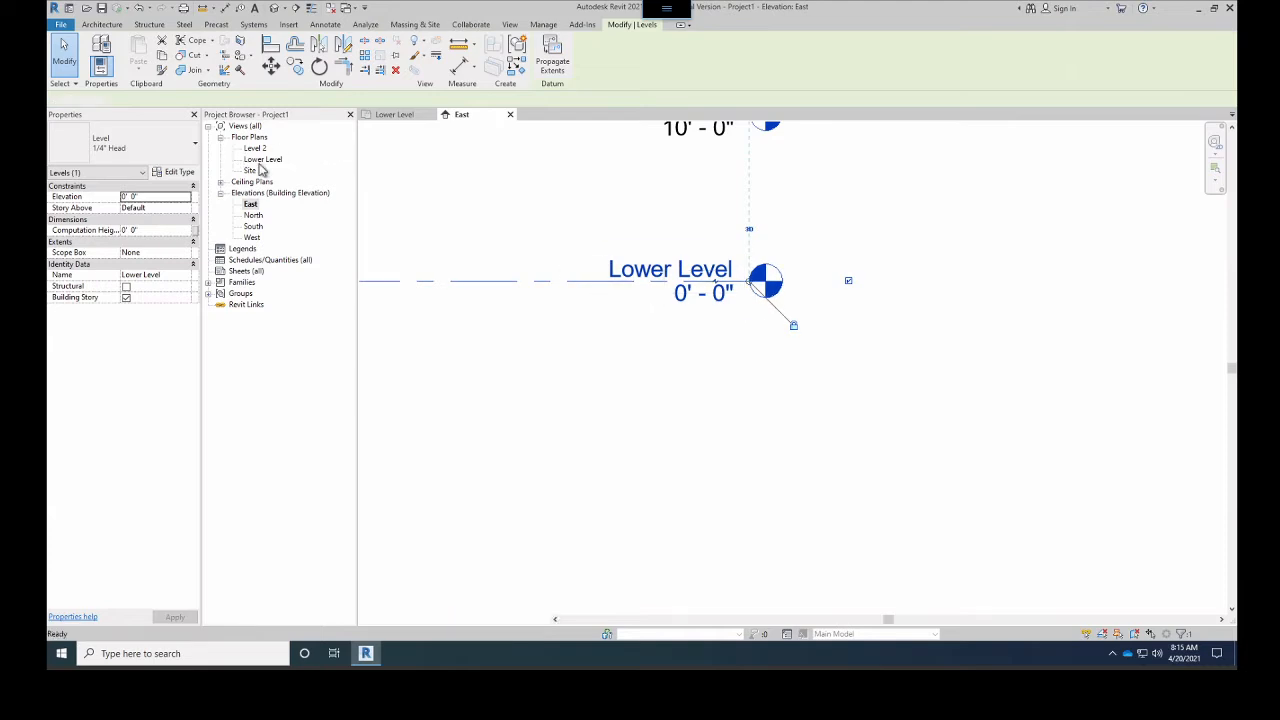
Check the Lower Level floor plan entry in the Project Browser and select the Lower Level line in the East elevation
left_click(262, 160)
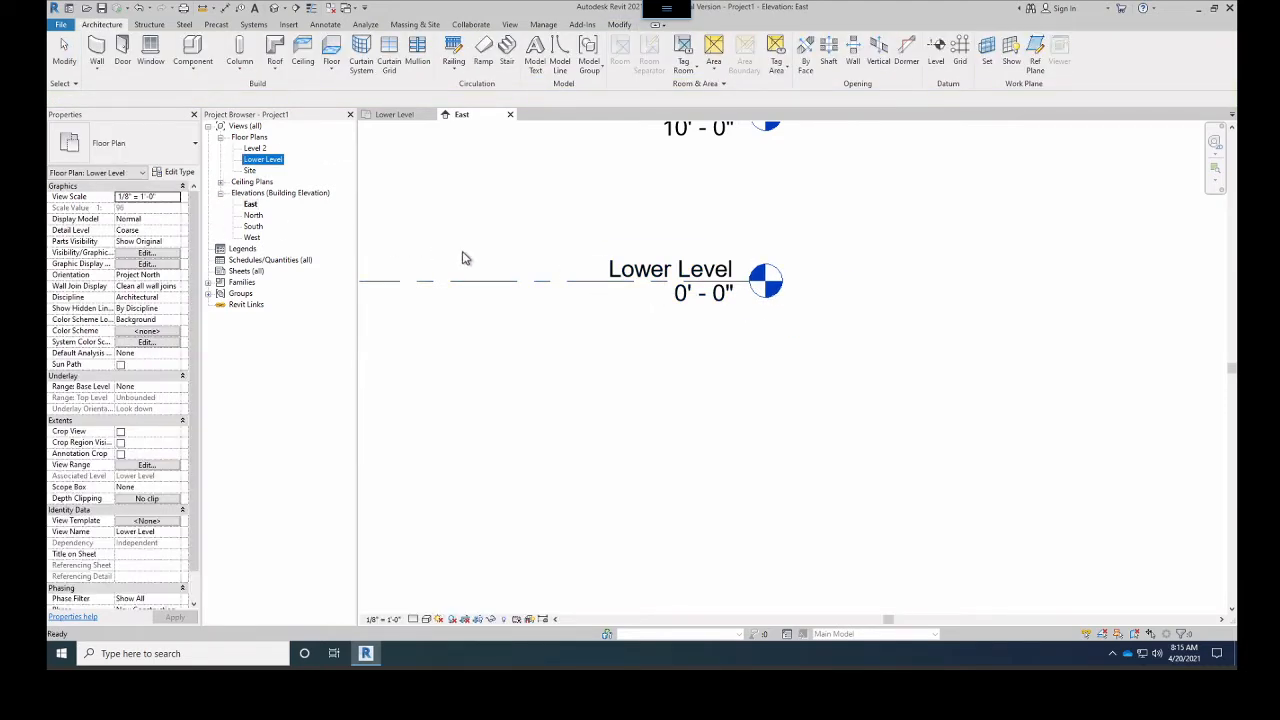
scroll(503, 251, "down", 3)
left_click(577, 281)
scroll(582, 310, "up", 2)
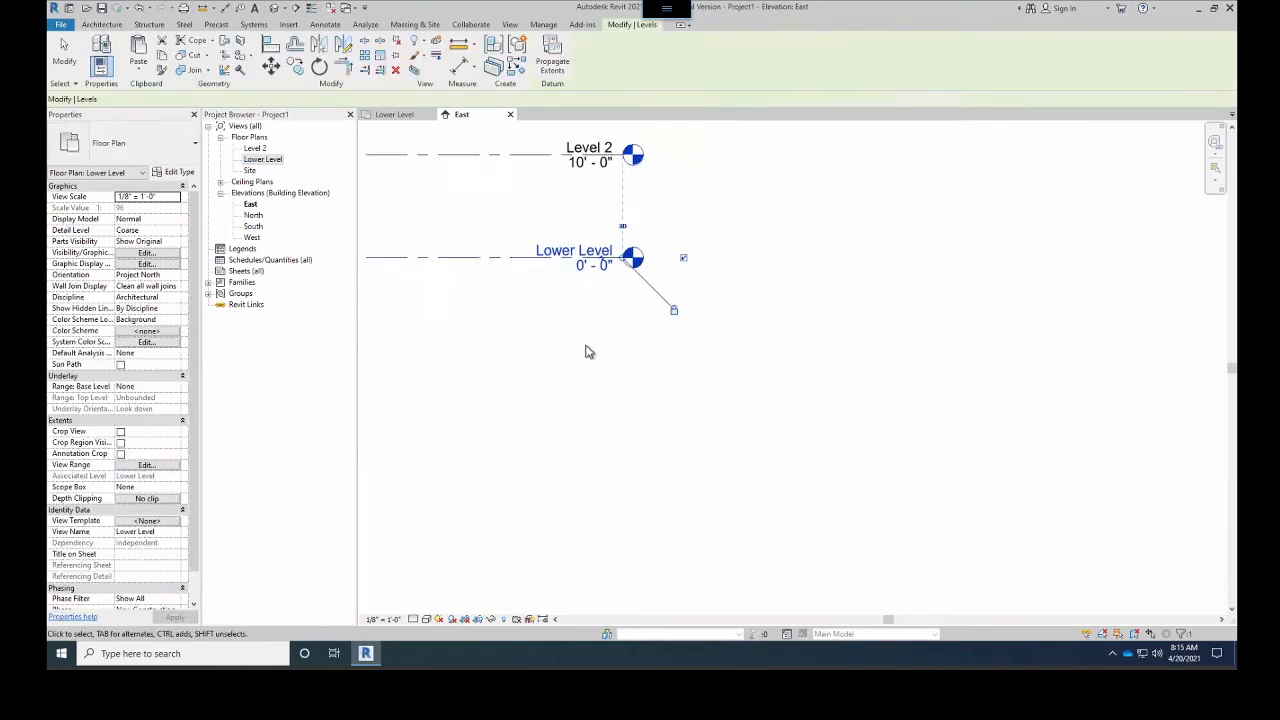
scroll(731, 207, "up", 3)
middle_click_drag(784, 208, 880, 429)
scroll(825, 346, "down", 2)
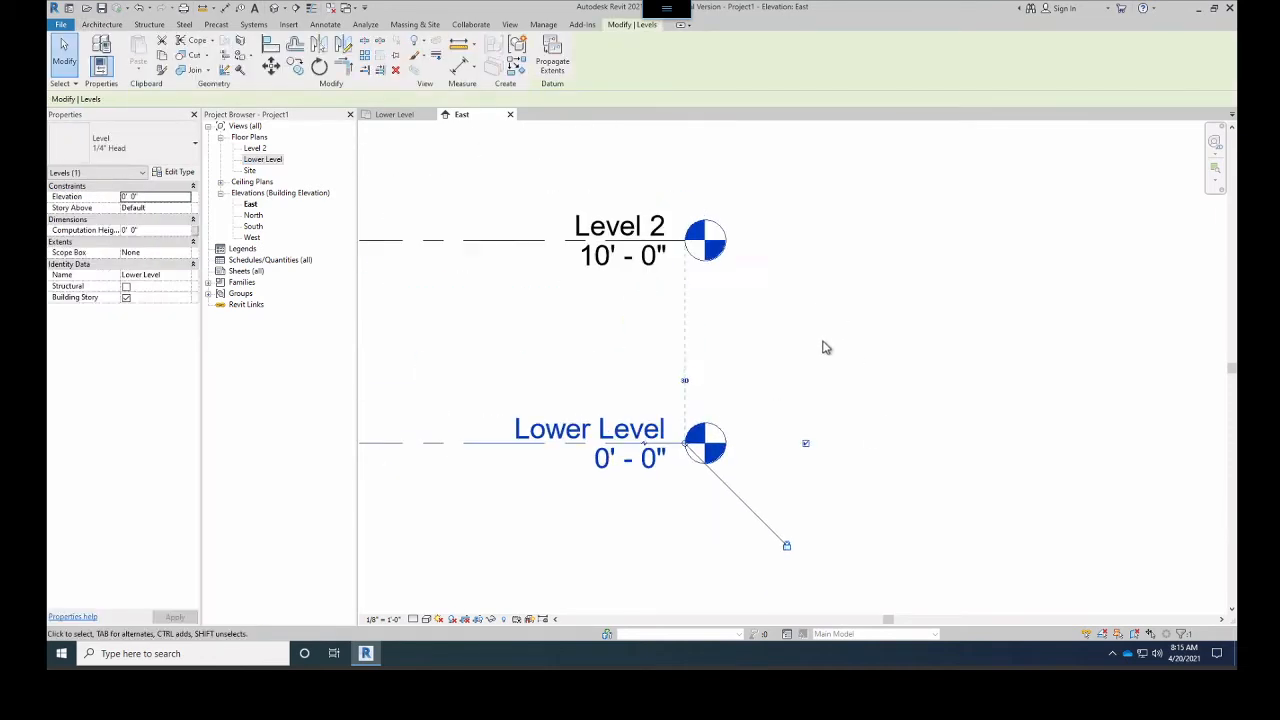
Rename Level 2 to "Entry Level" in the East elevation and rename its corresponding views as well
scroll(620, 250, "up", 1)
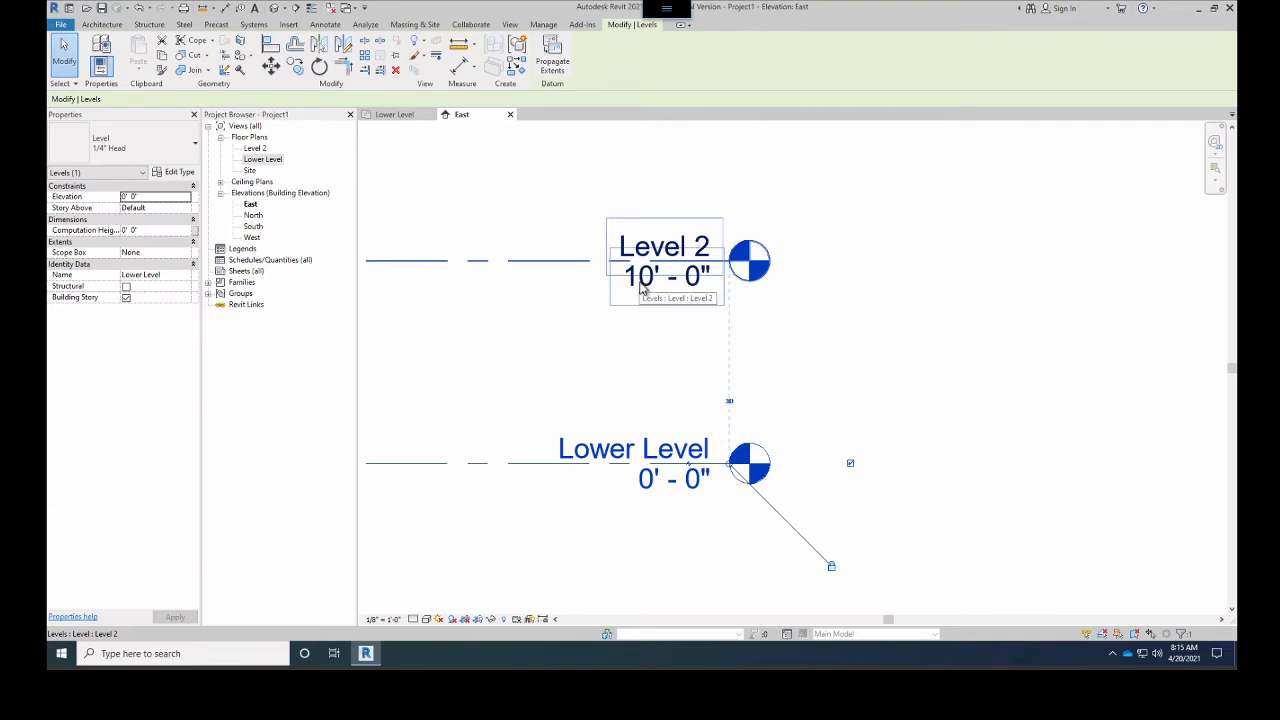
left_click(640, 251)
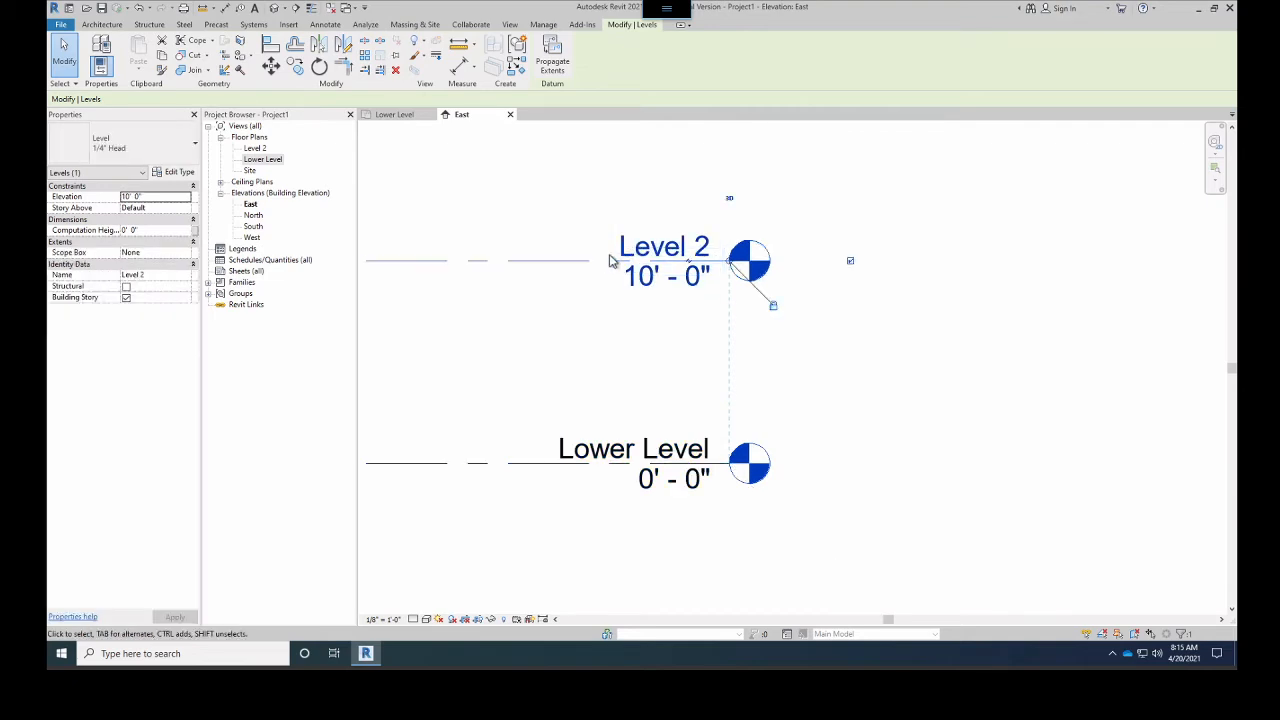
left_click(645, 256)
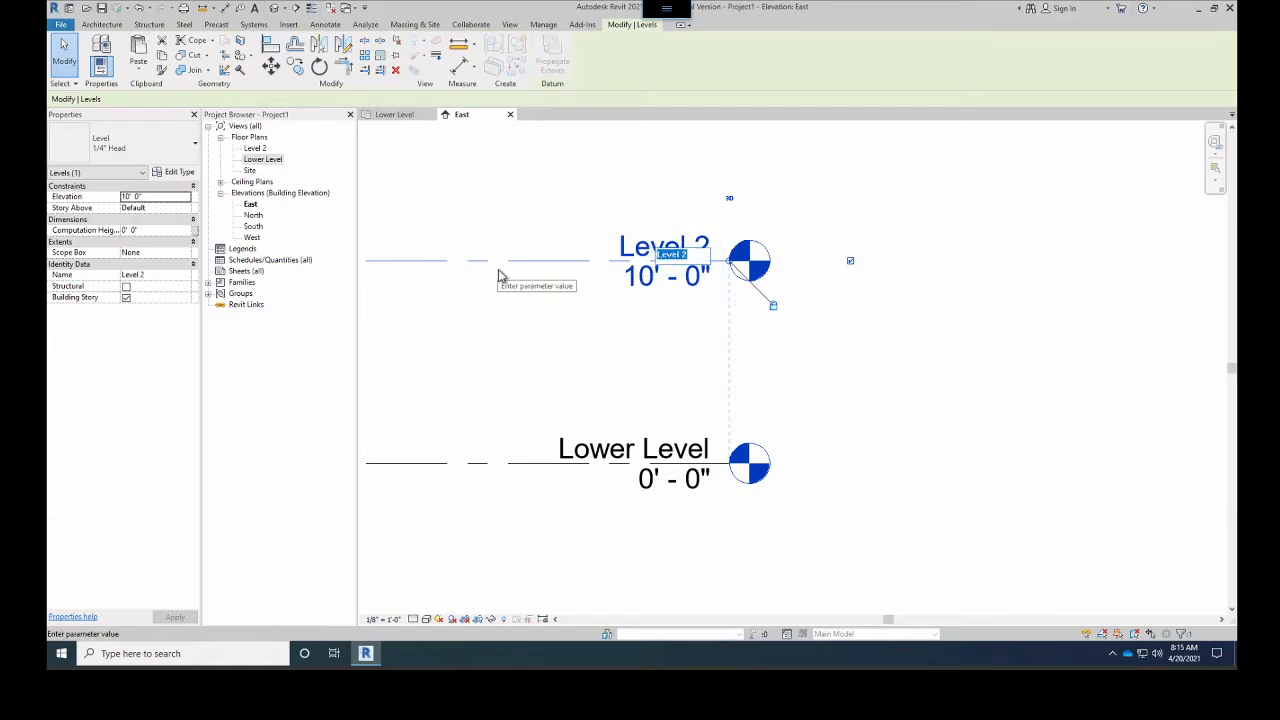
type("Entry Le")
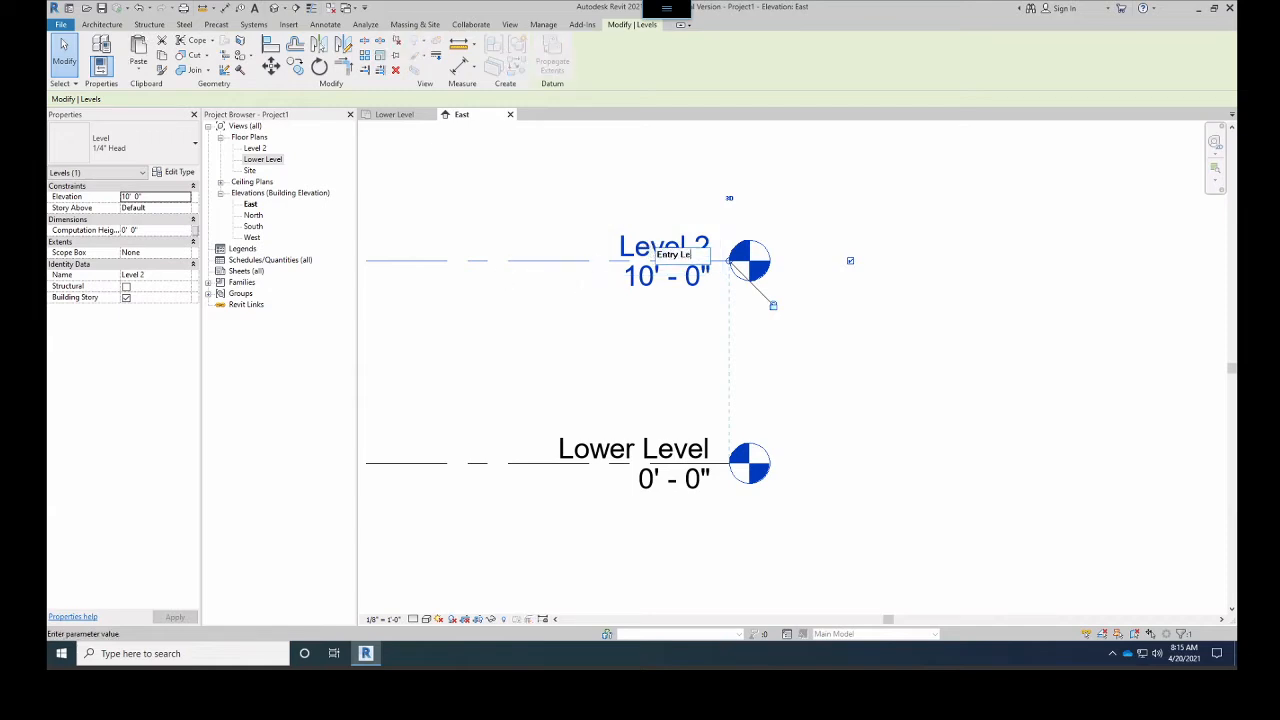
type("vel")
left_click(499, 276)
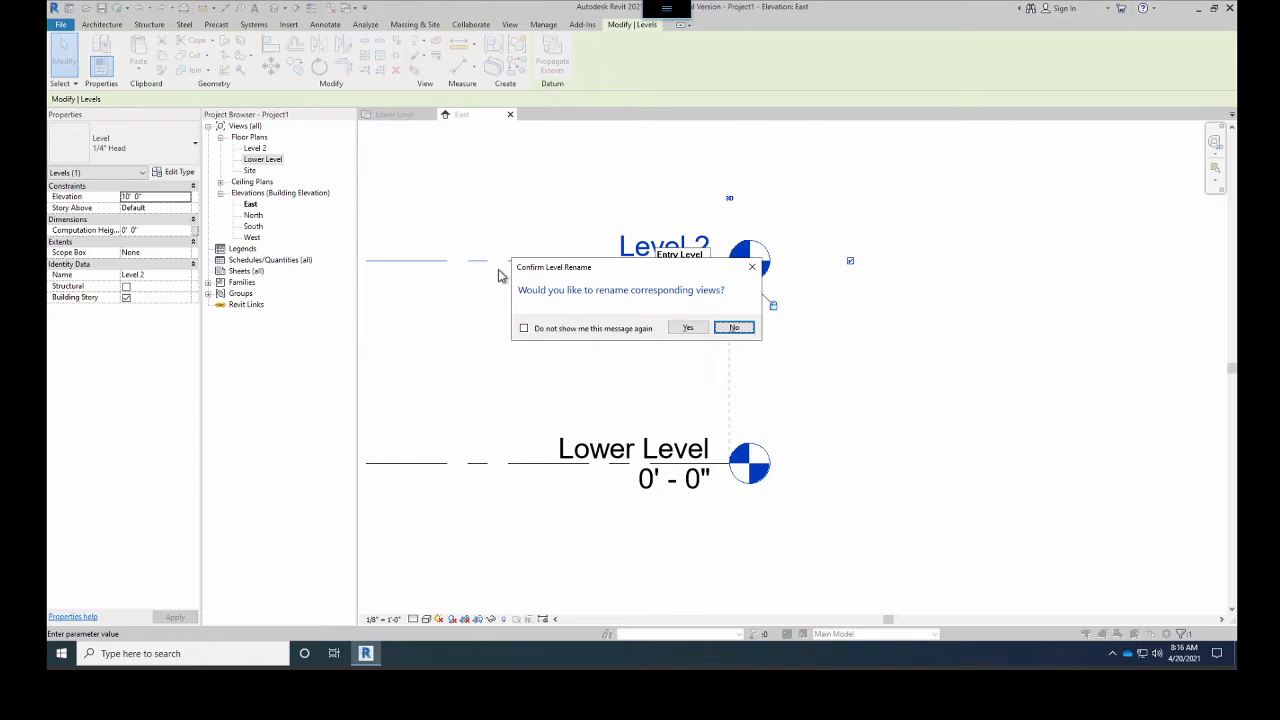
left_click_drag(613, 272, 588, 224)
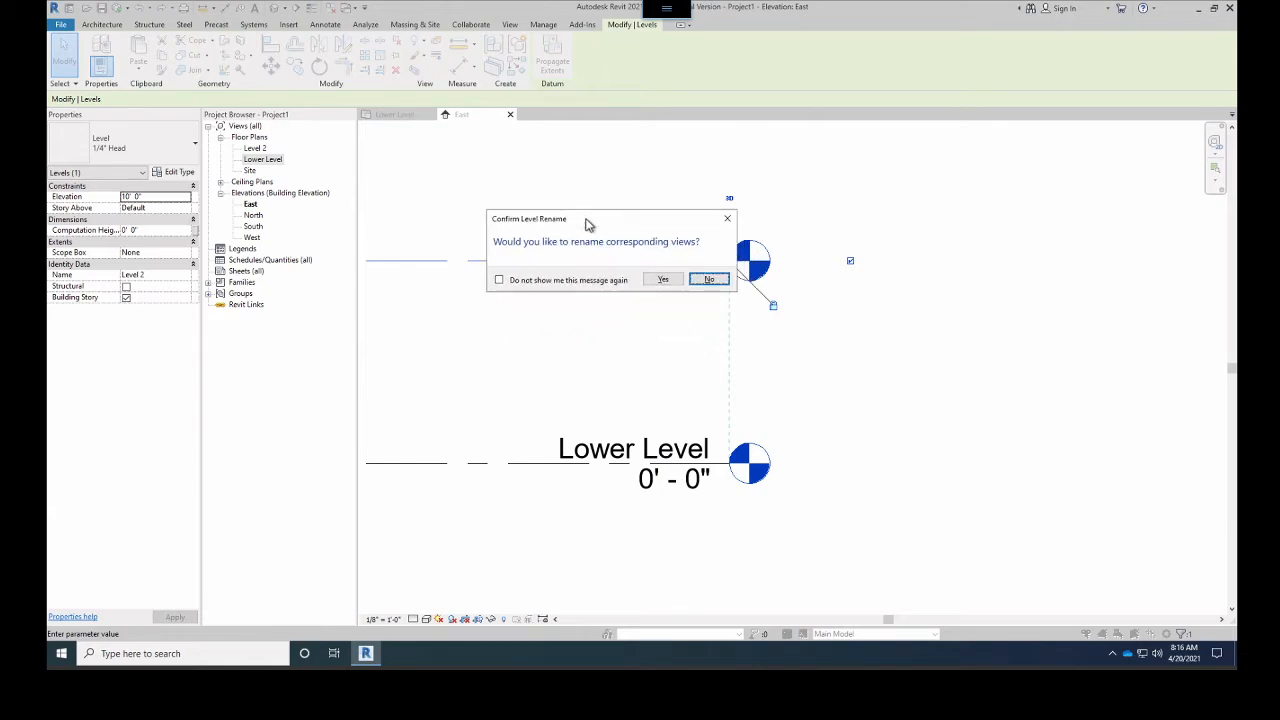
left_click(664, 279)
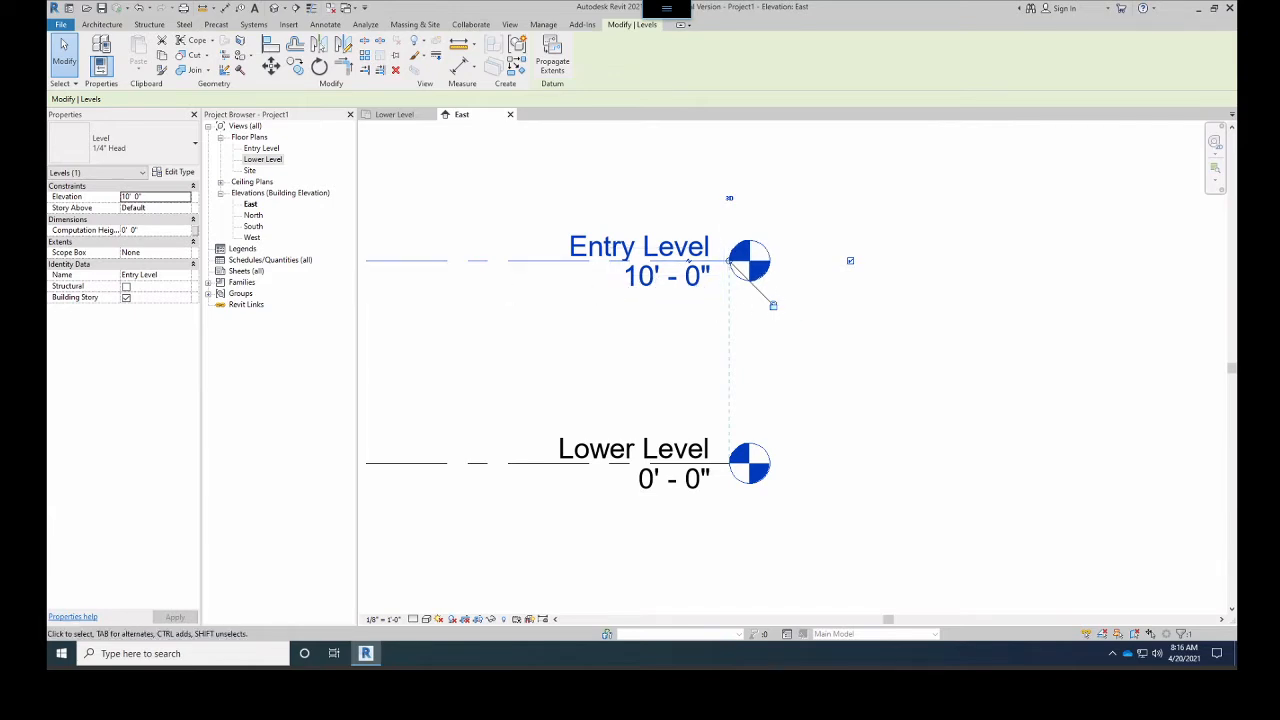
Set the Entry Level elevation to 9'-6" on its level line and deselect the level
left_click(643, 290)
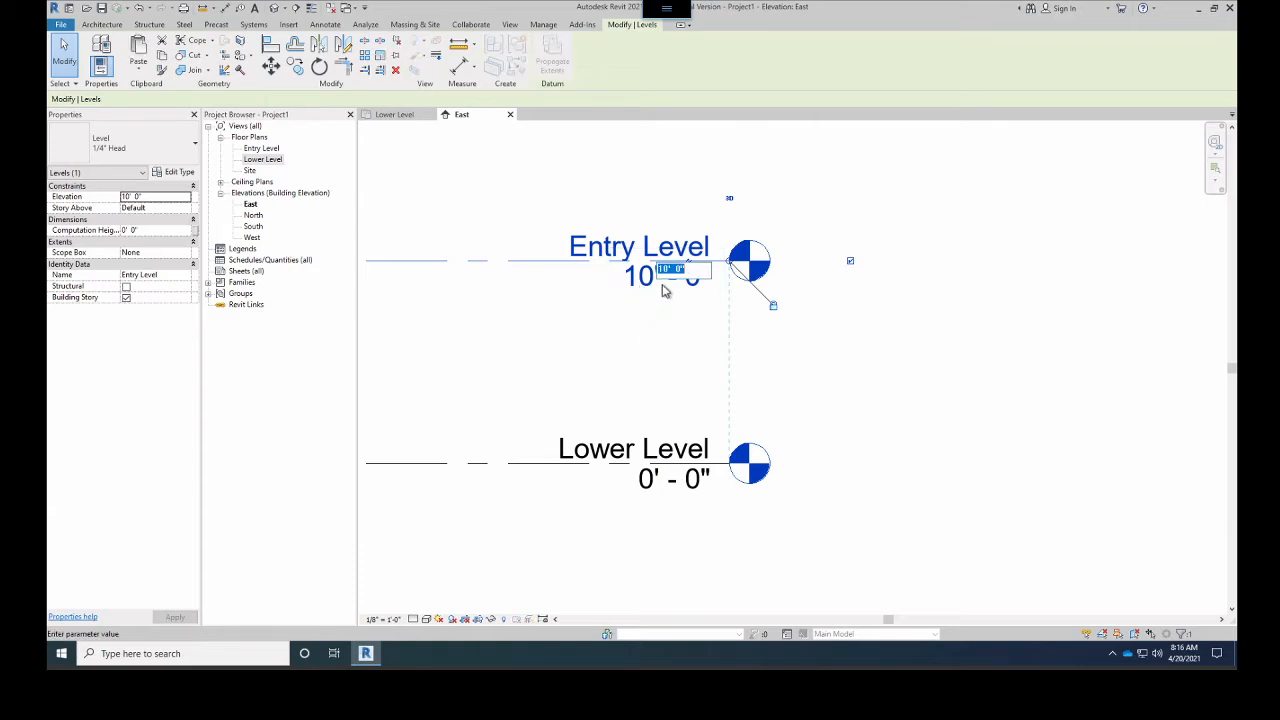
type("9'6")
left_click_drag(684, 268, 628, 267)
type("9")
key("Return")
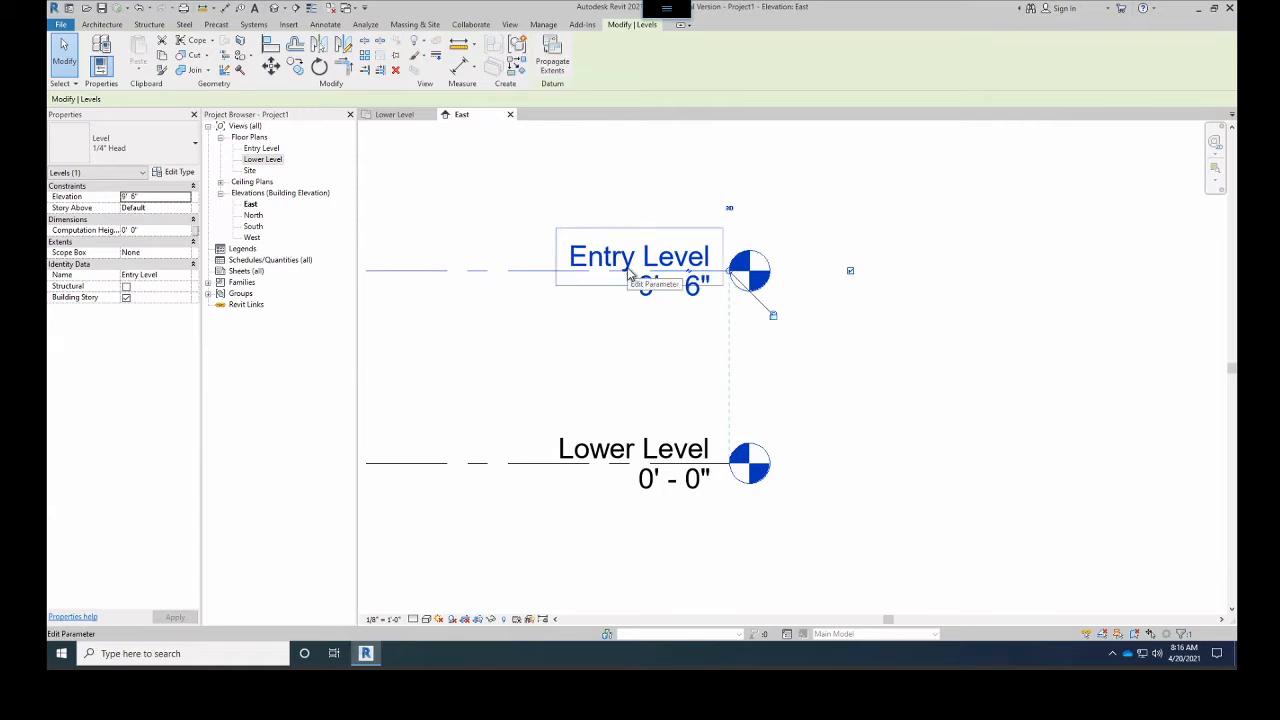
key("Escape")
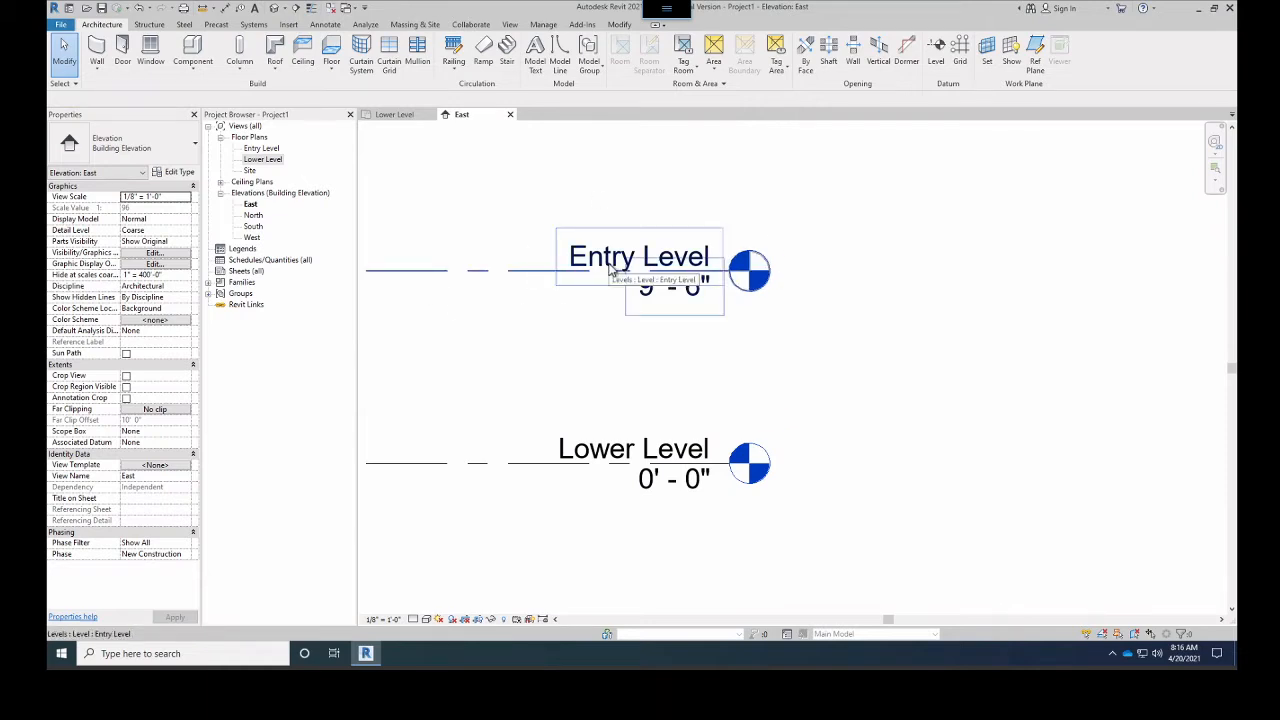
View the Lower Level floor plan and return to the East elevation
scroll(609, 268, "down", 1)
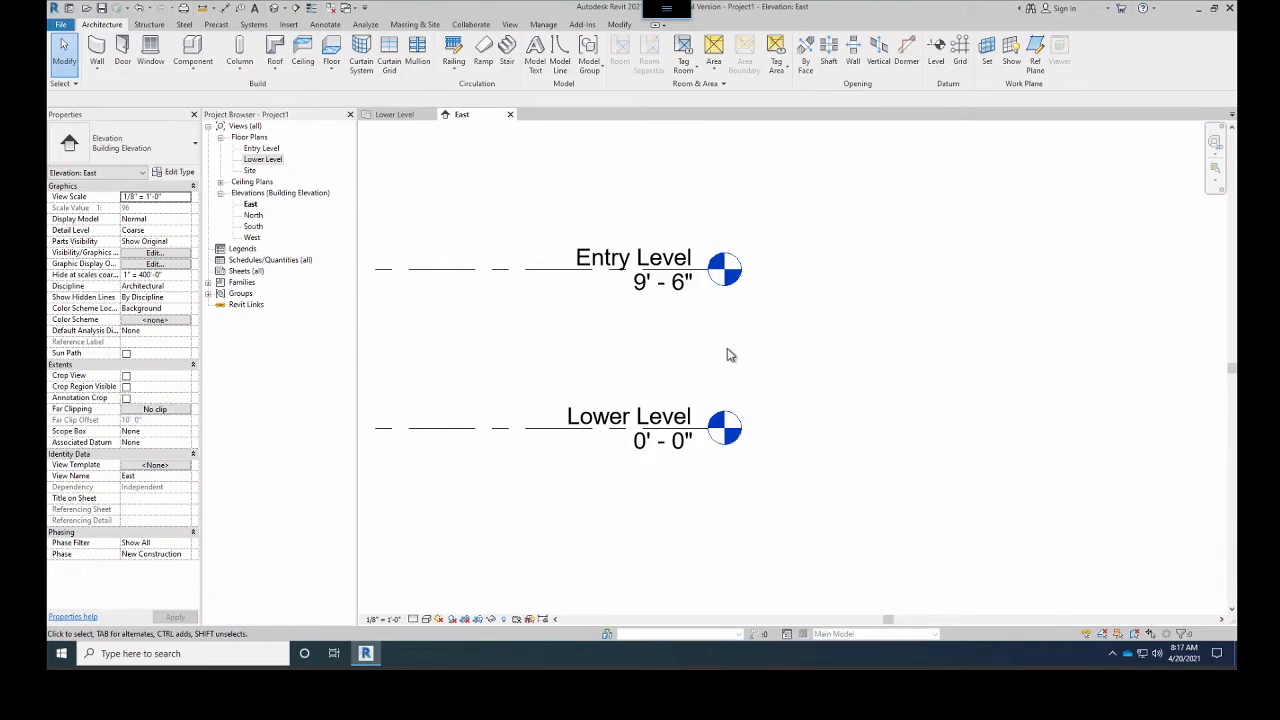
scroll(729, 354, "down", 4)
middle_click_drag(631, 358, 748, 360)
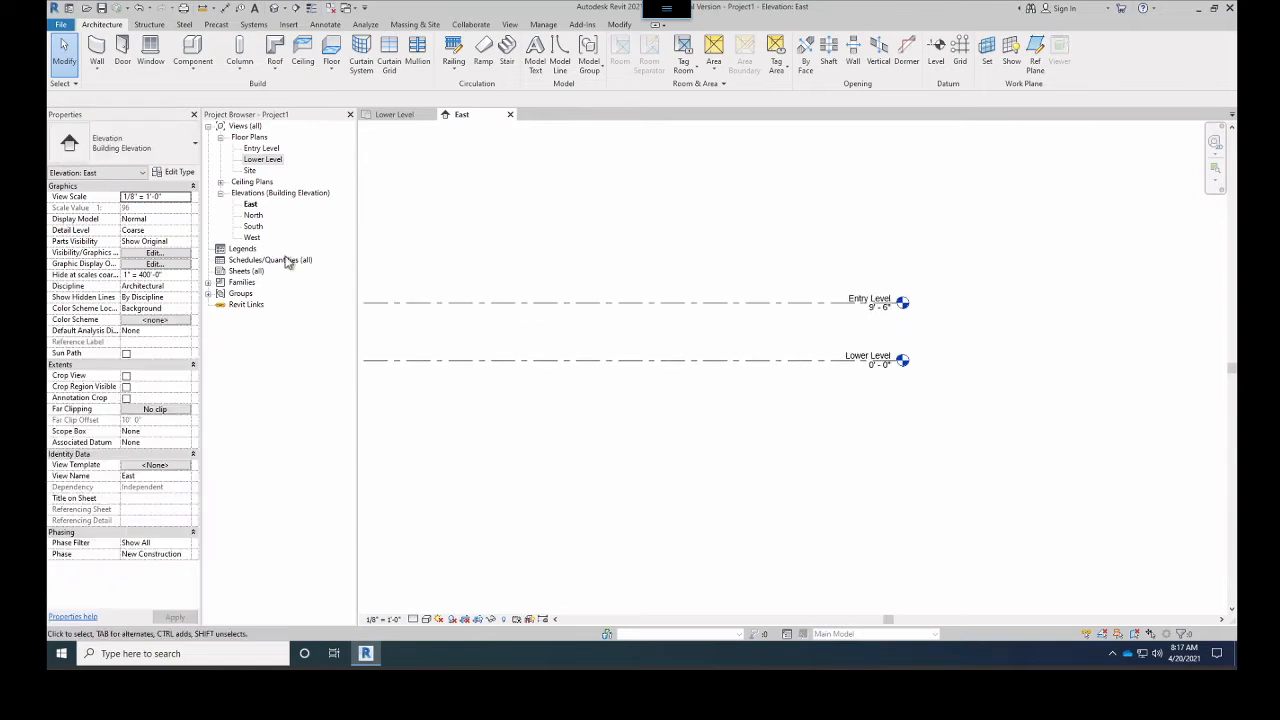
double_click(260, 160)
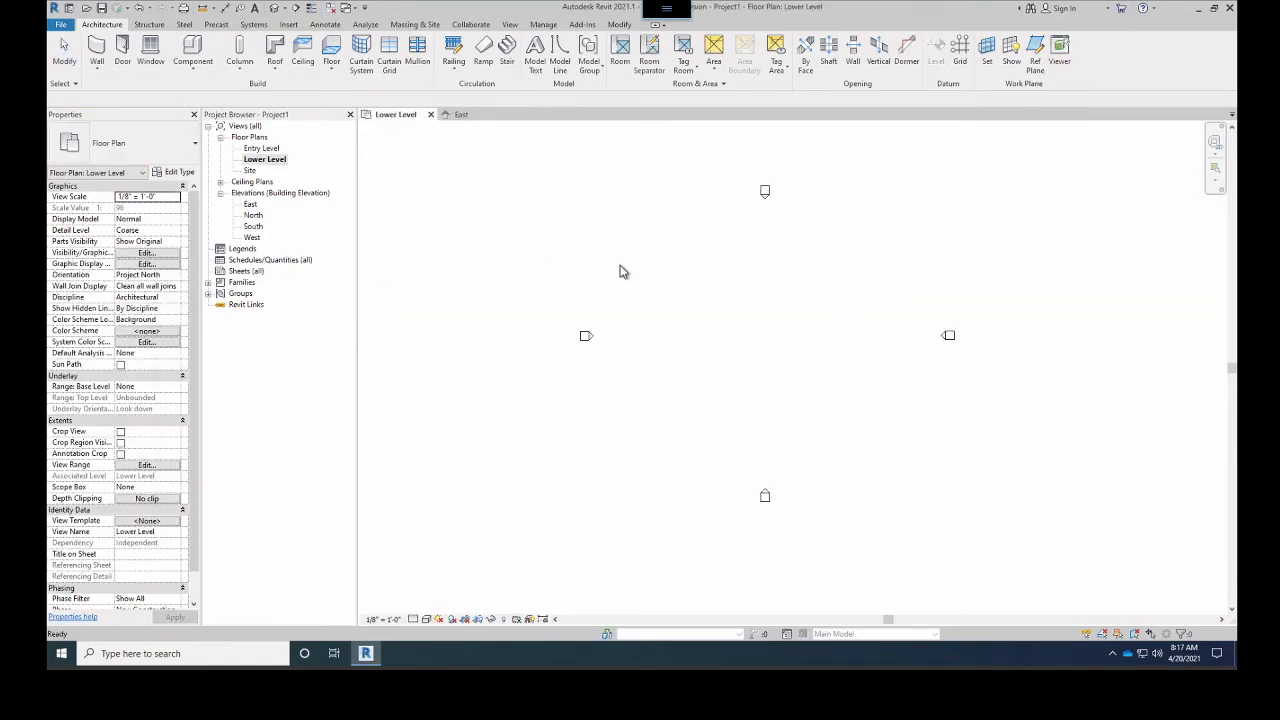
left_click(250, 205)
double_click(250, 205)
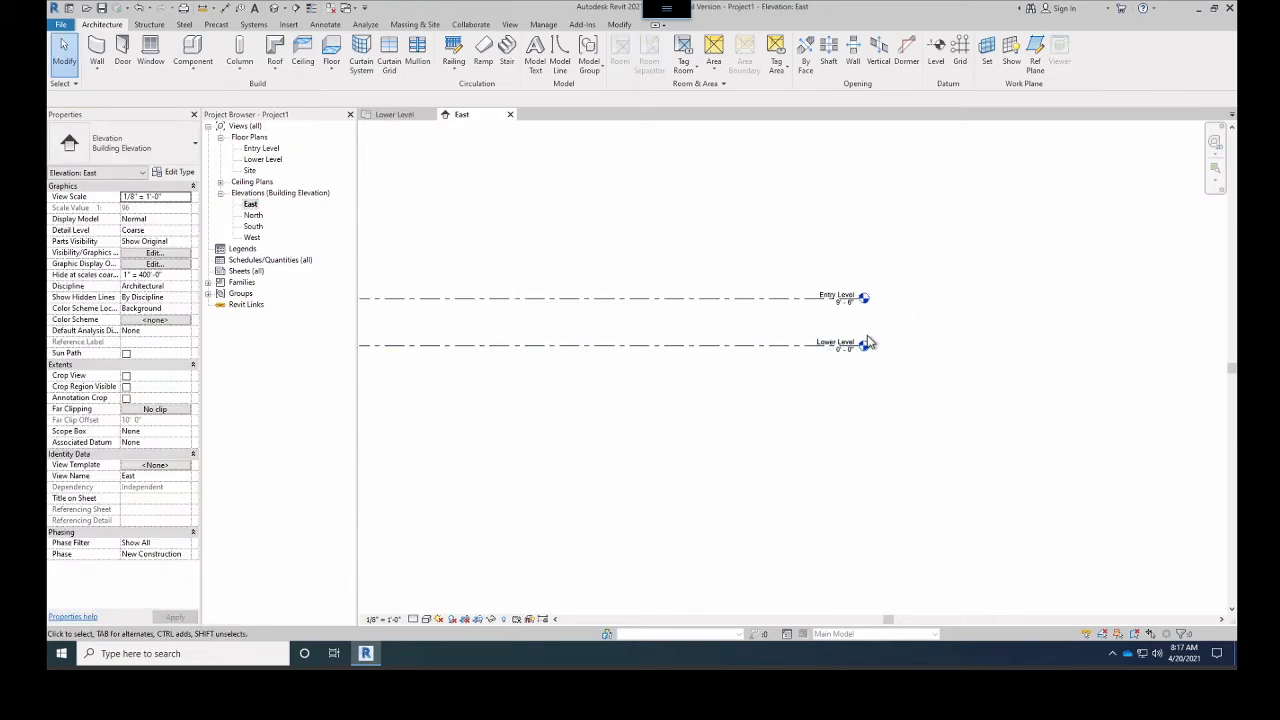
Rename the Lower Level to "LEvel 1" in the East elevation and rename its corresponding views as well
scroll(816, 329, "up", 8)
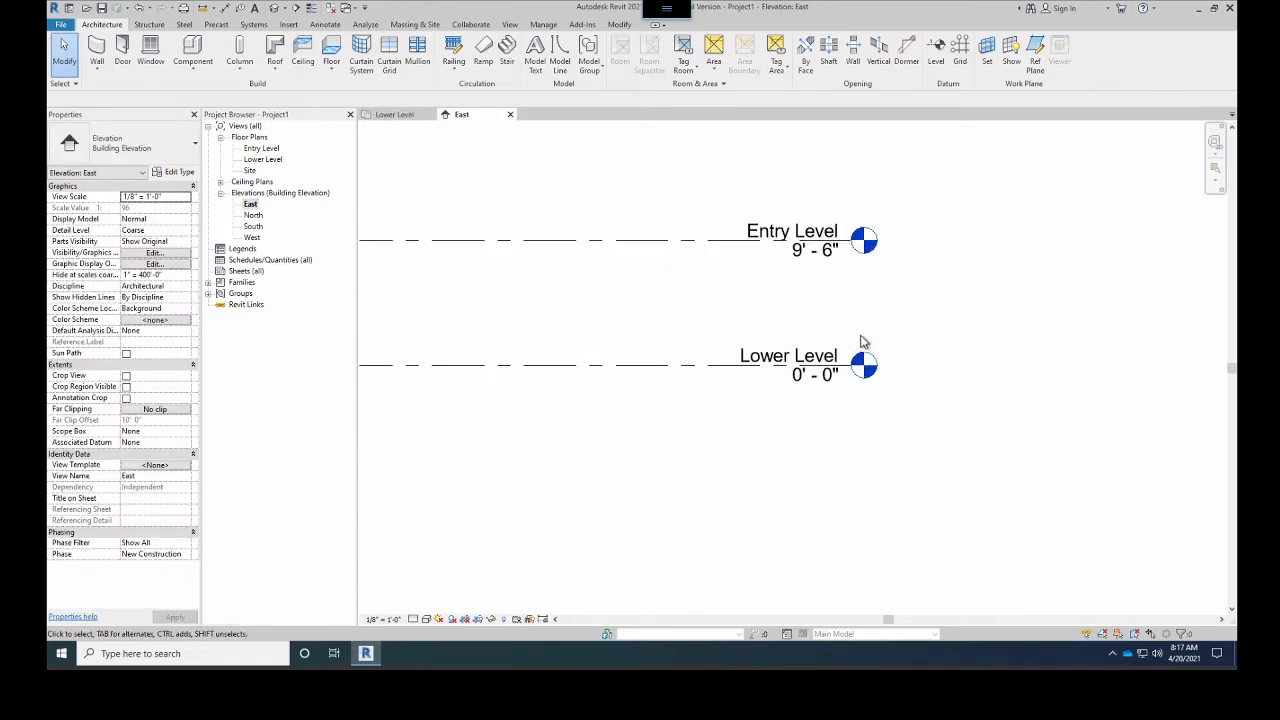
left_click(738, 371)
left_click(744, 373)
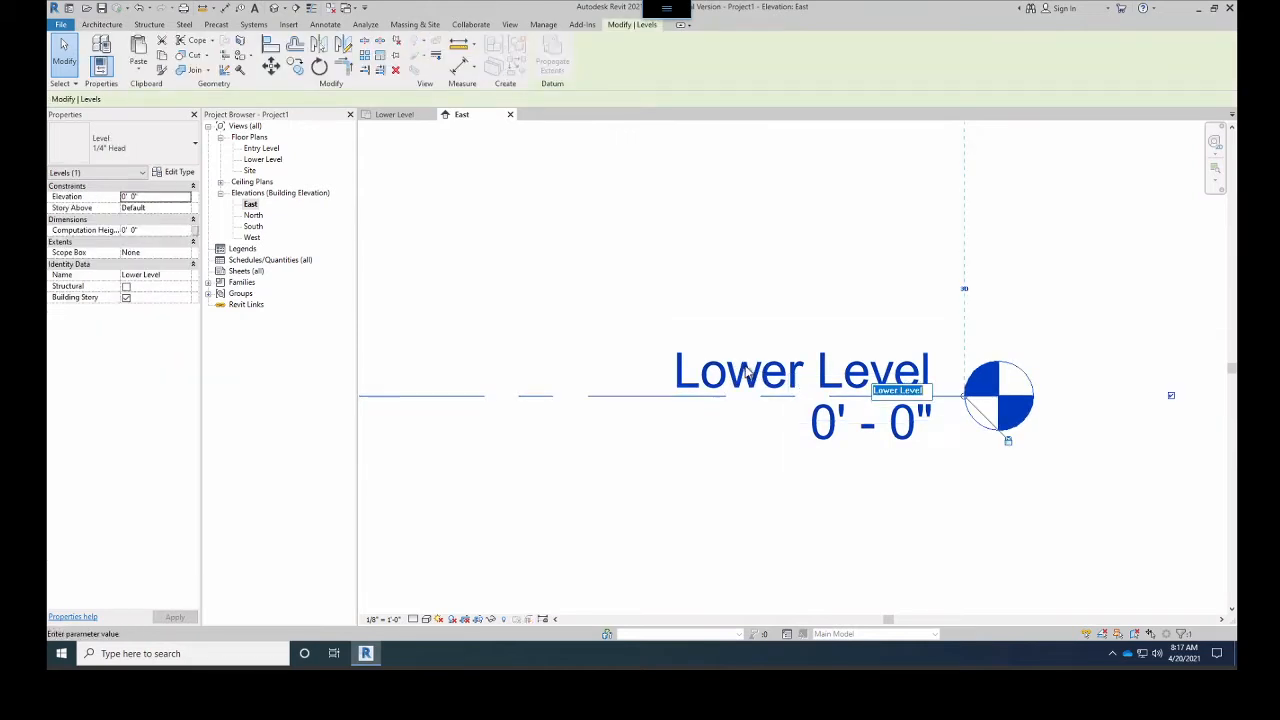
type("LEvel 1")
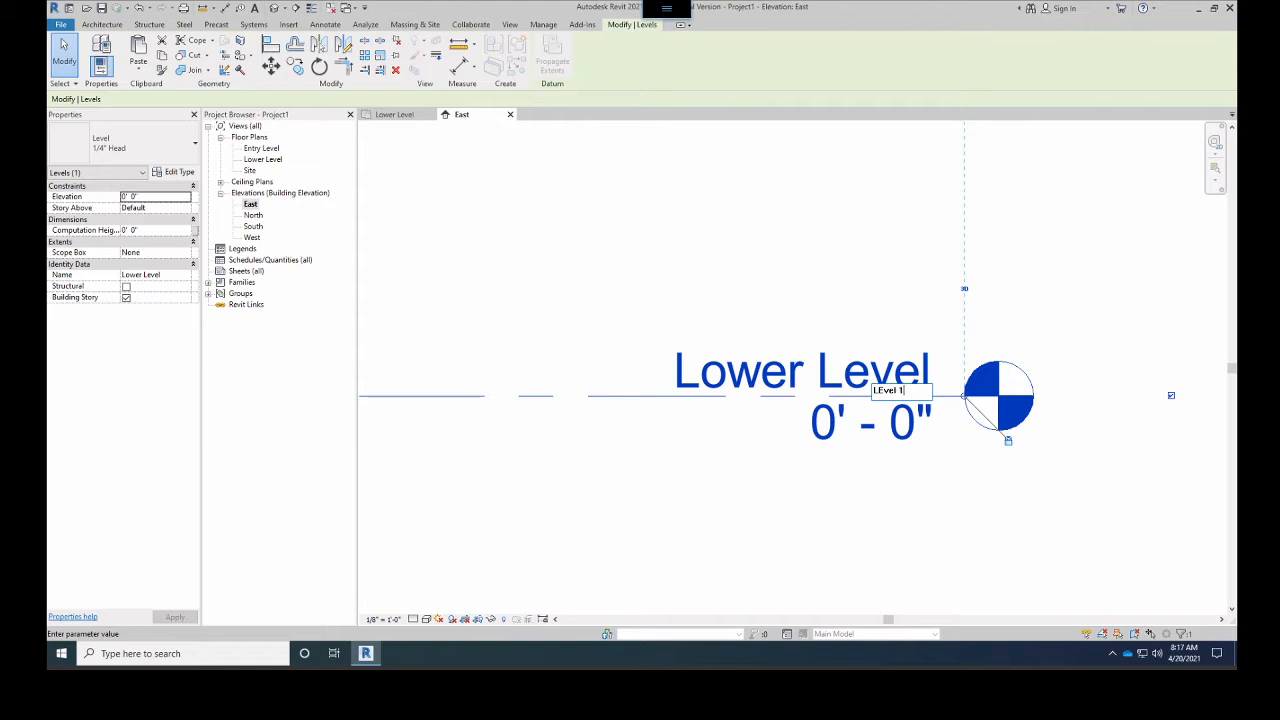
key("Return")
left_click(689, 329)
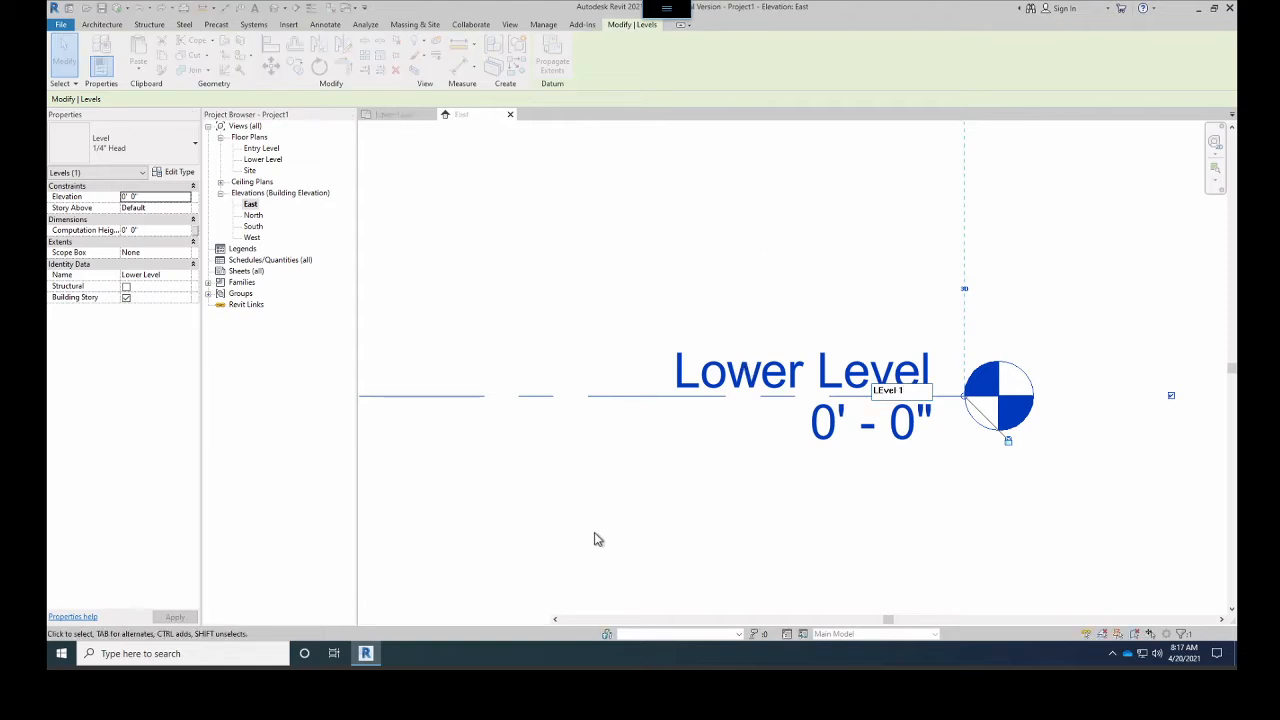
Restore the name "Lower Level" on the 0'-0" level and its corresponding views
left_click(812, 386)
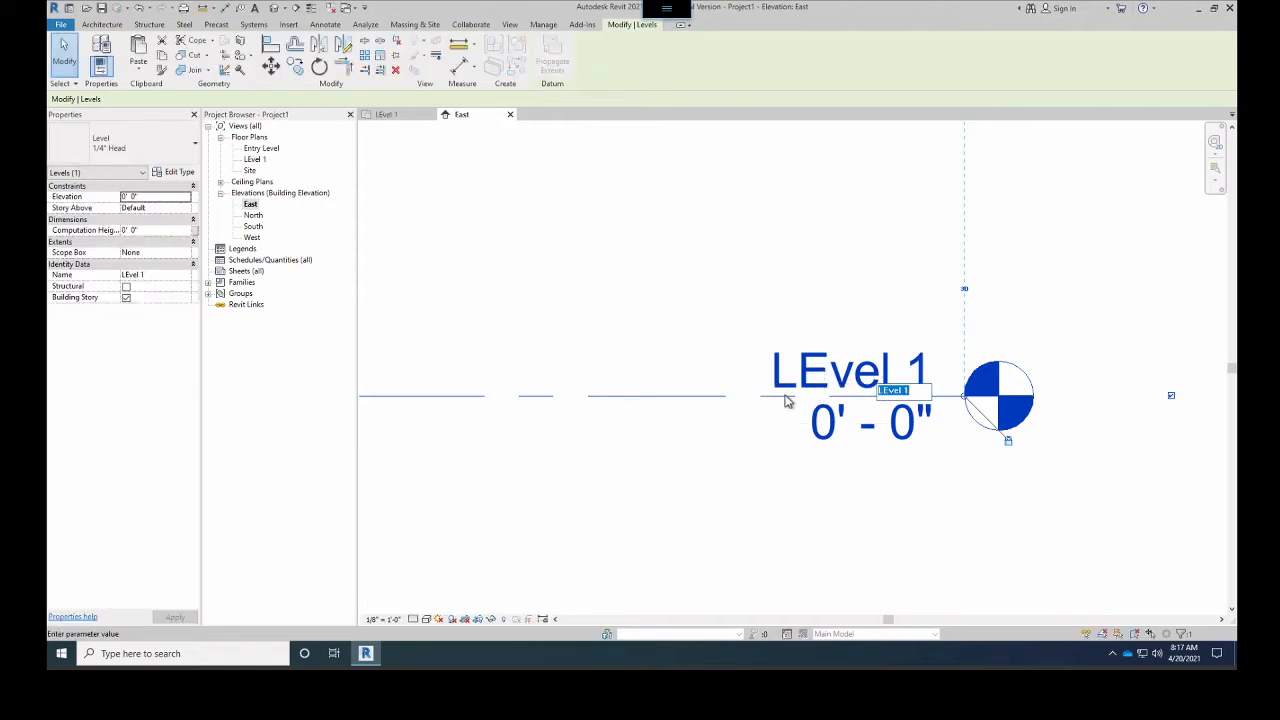
type("Lower Level")
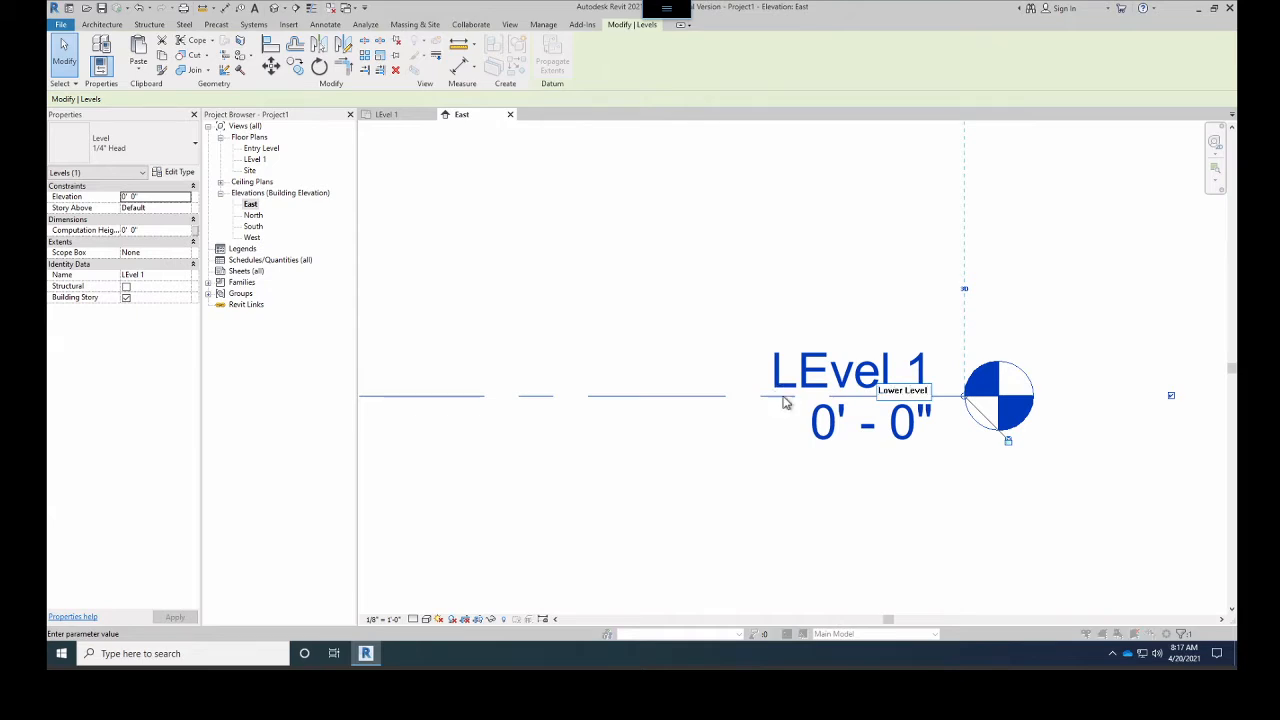
key("Return")
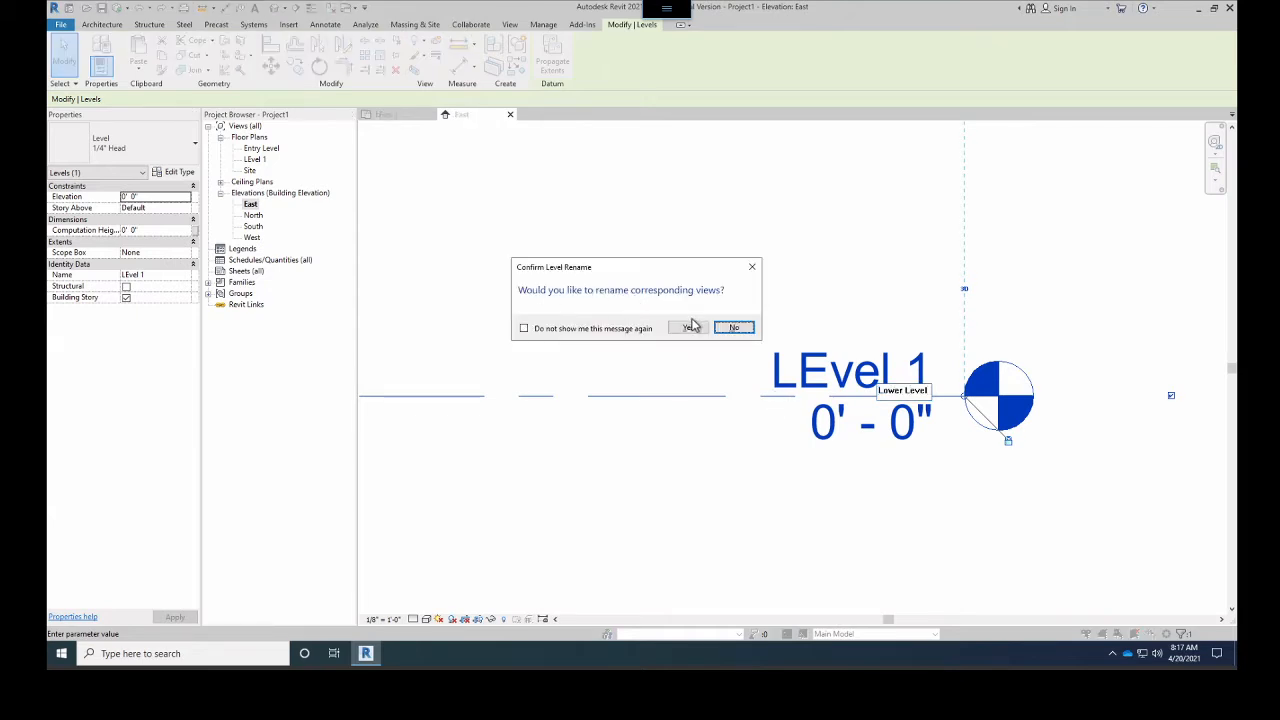
left_click(691, 327)
Enter the Entry Level elevation again as 9'6 directly on its level line
scroll(790, 370, "down", 3)
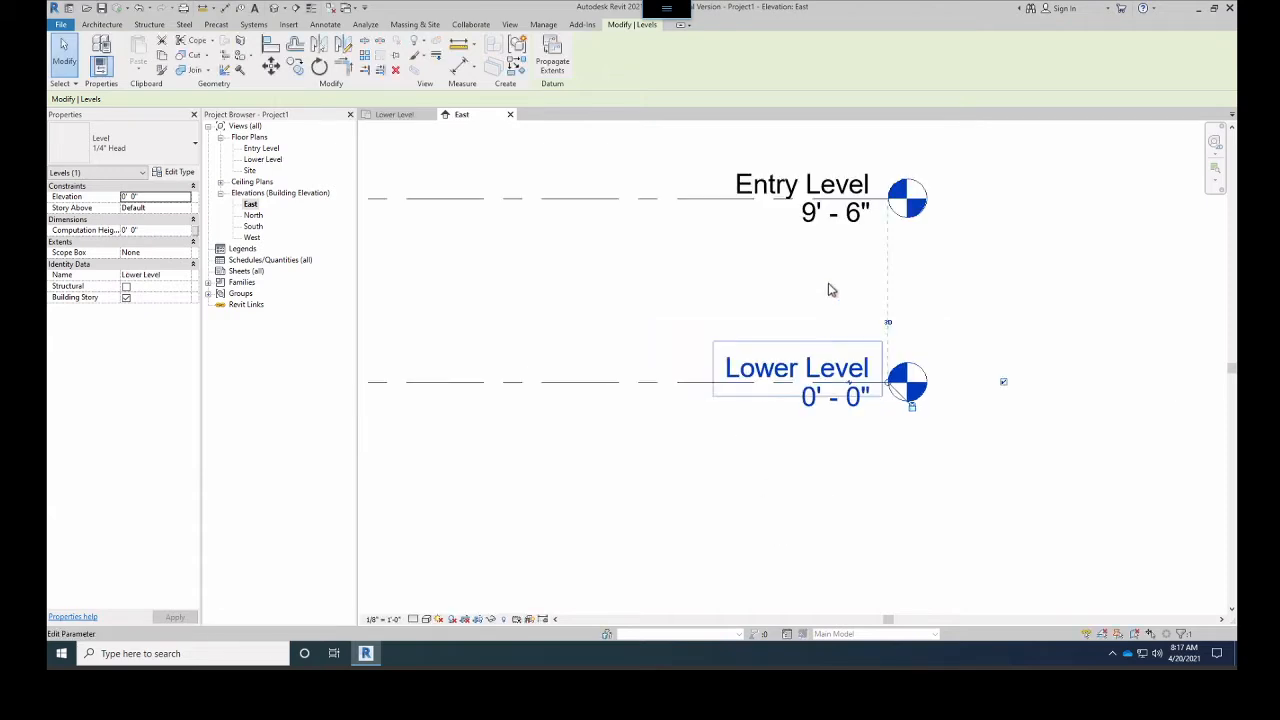
scroll(857, 357, "down", 2)
scroll(855, 348, "up", 4)
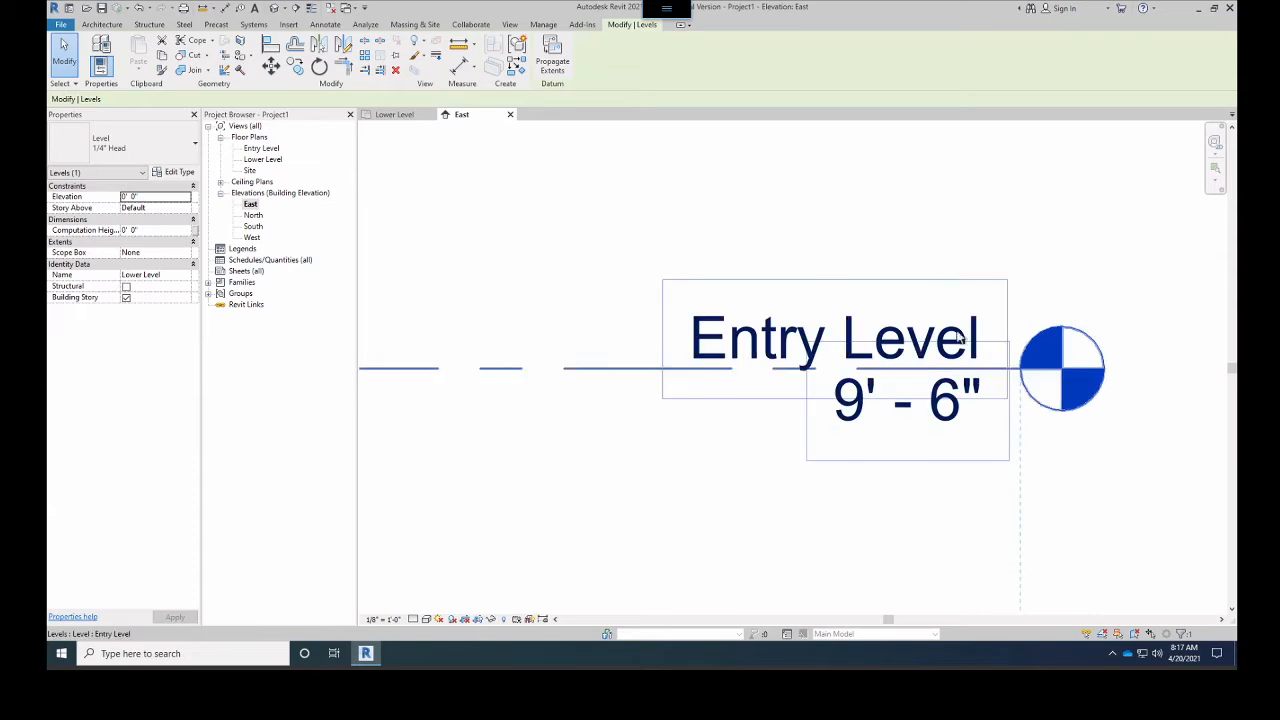
scroll(903, 444, "up", 1)
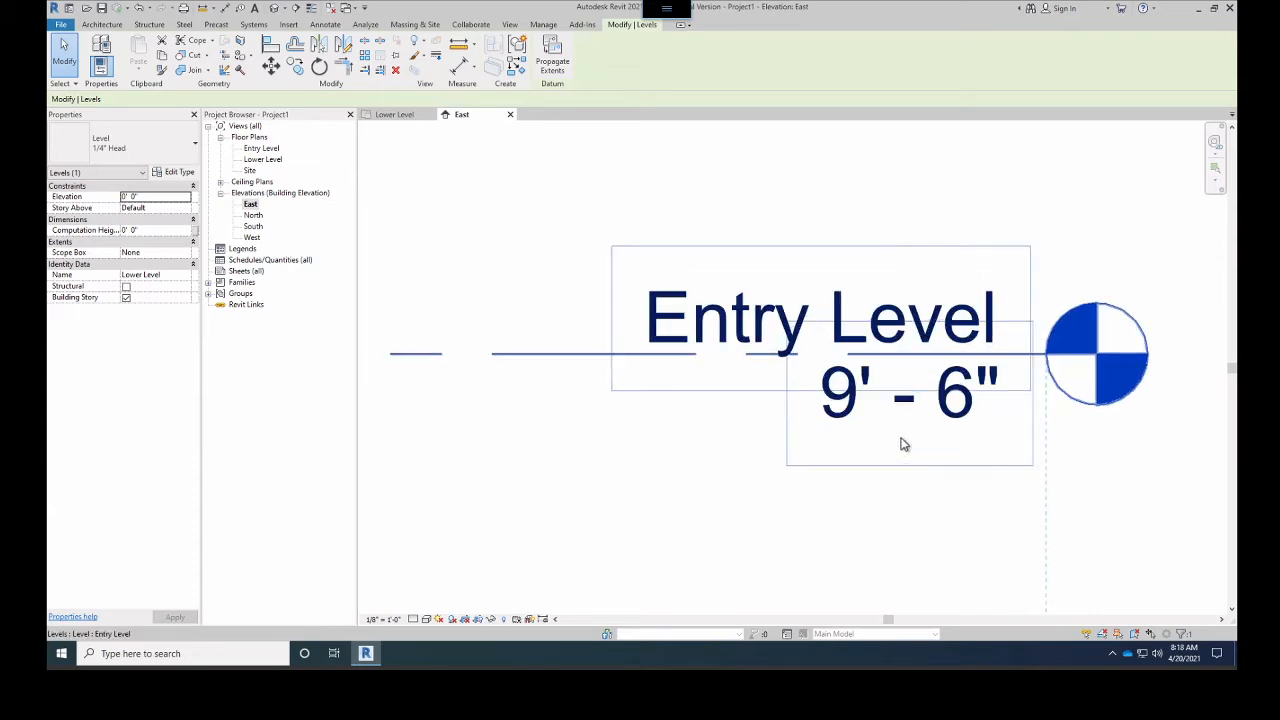
scroll(945, 422, "up", 1)
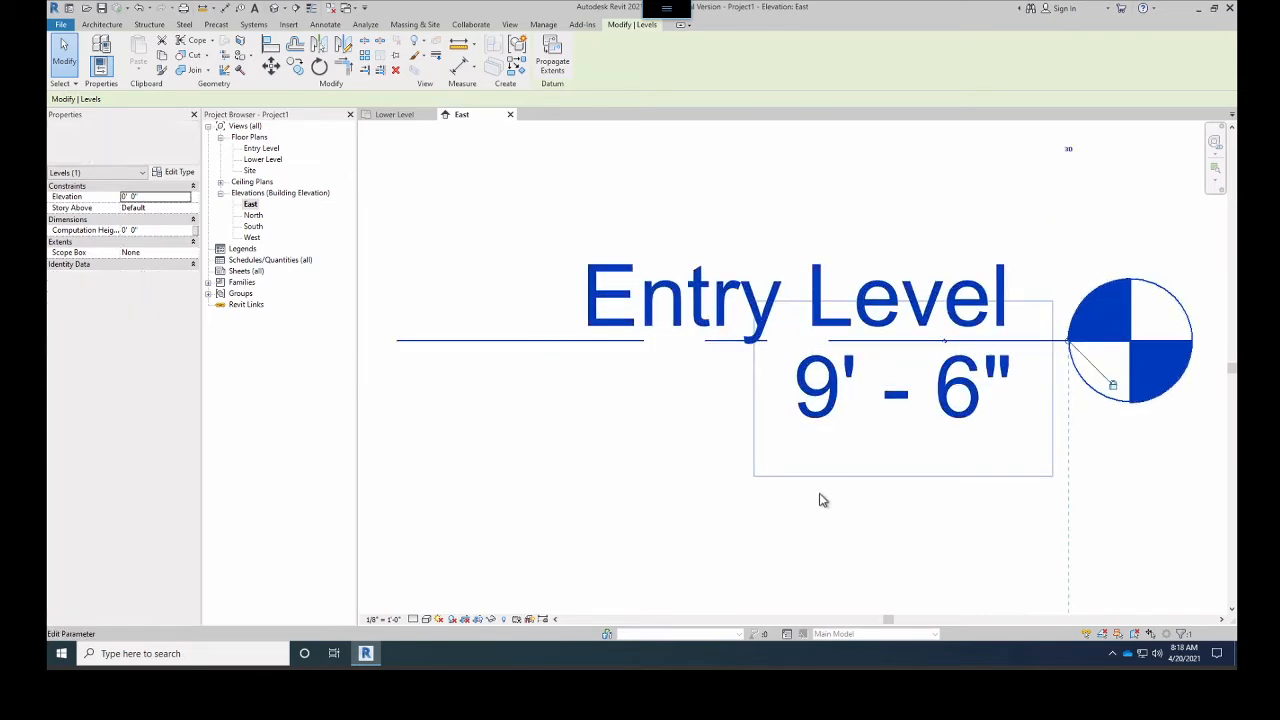
left_click(823, 423)
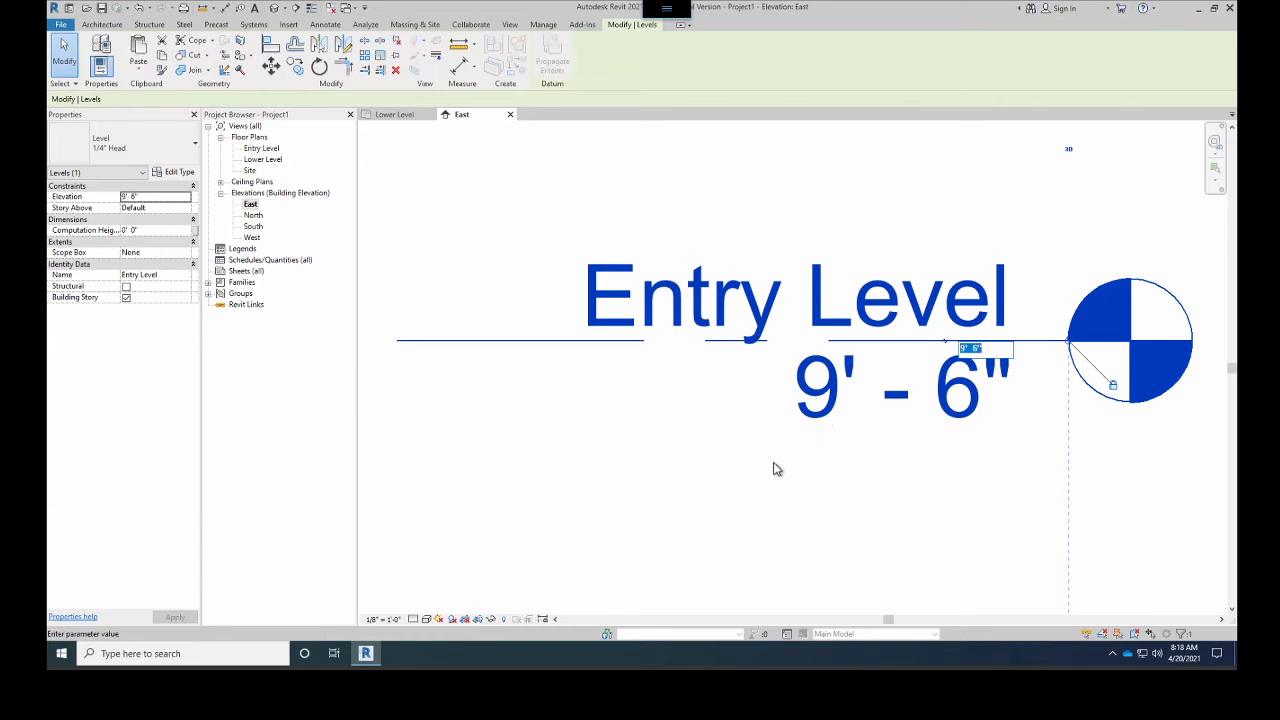
type("9'6")
key("Return")
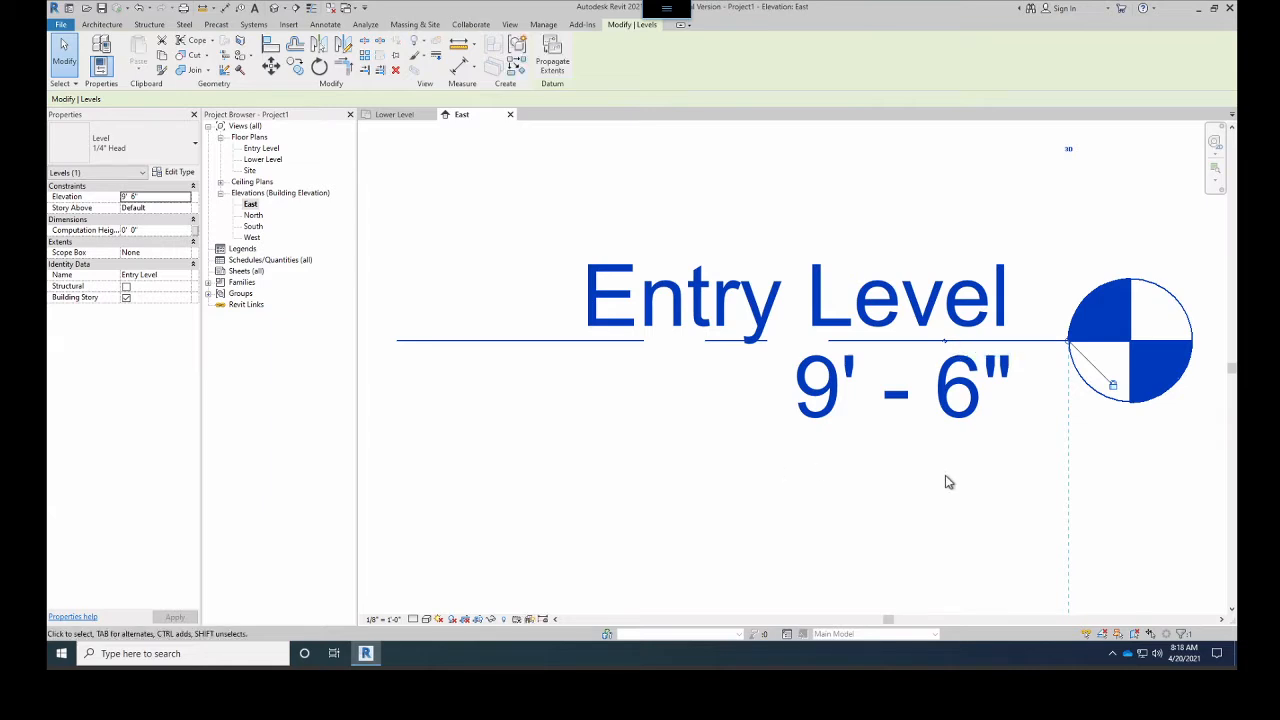
scroll(946, 478, "down", 3)
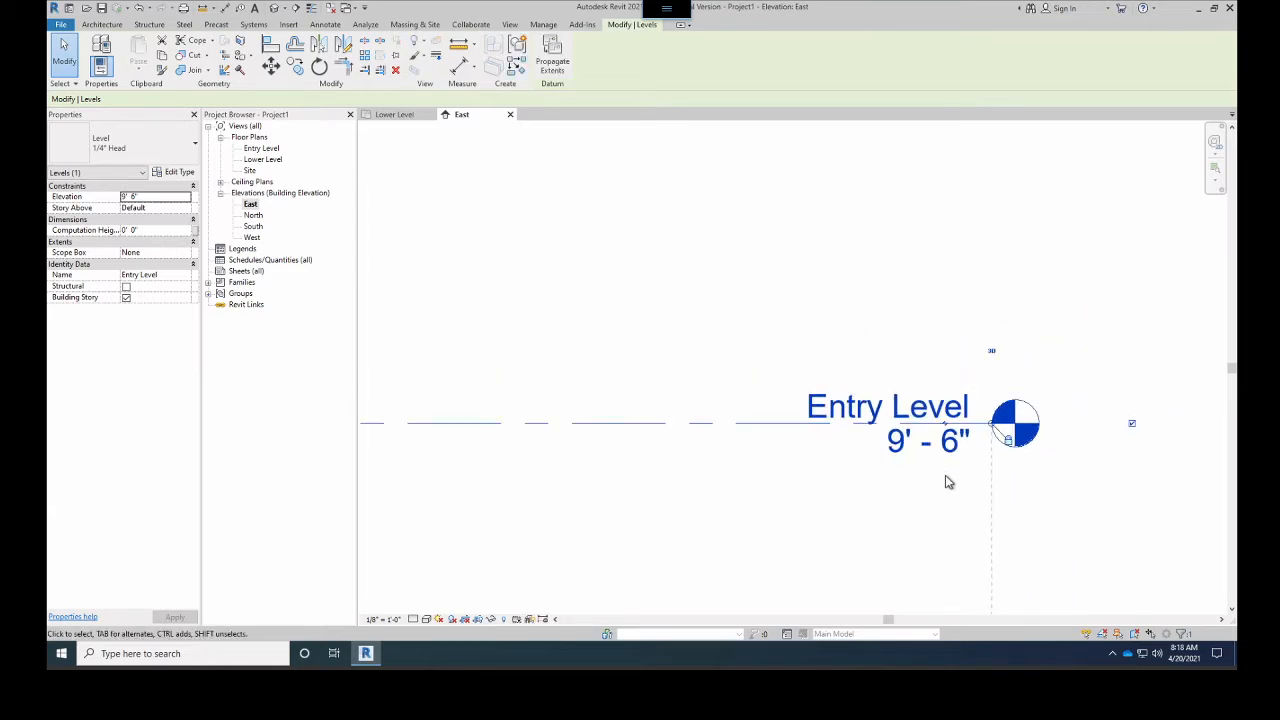
scroll(829, 446, "down", 3)
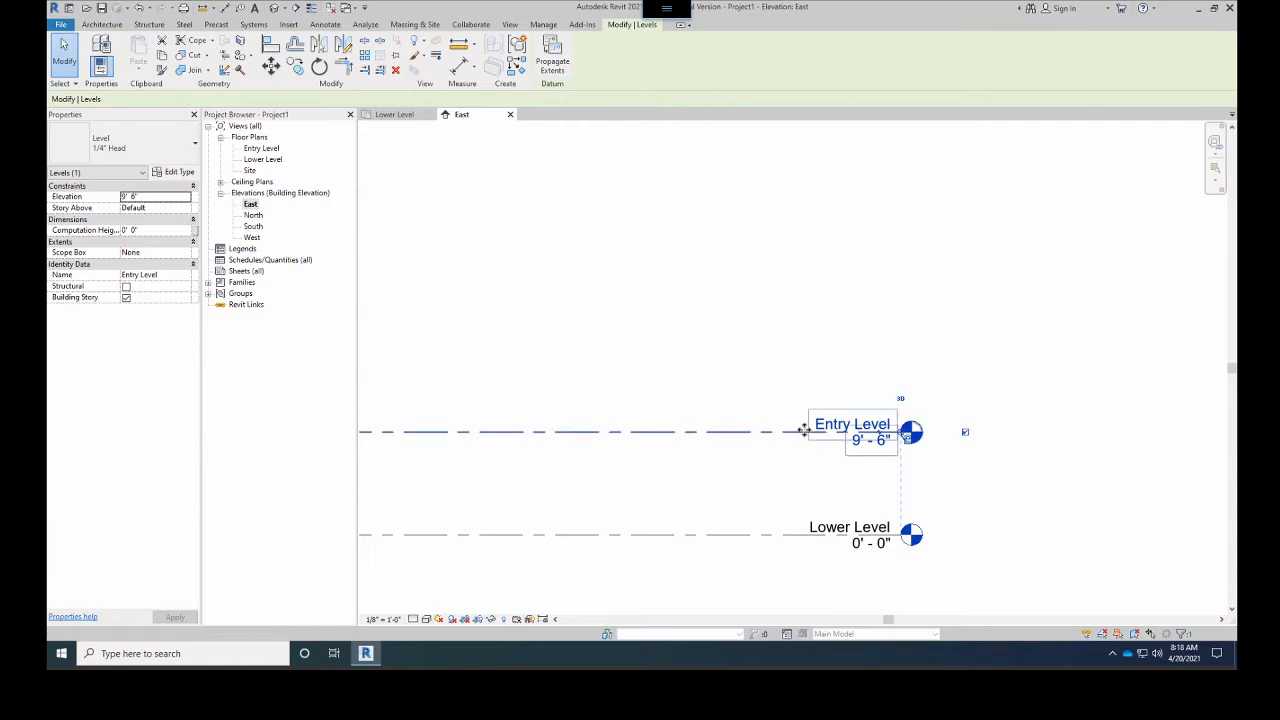
scroll(806, 429, "up", 2)
left_click(836, 426)
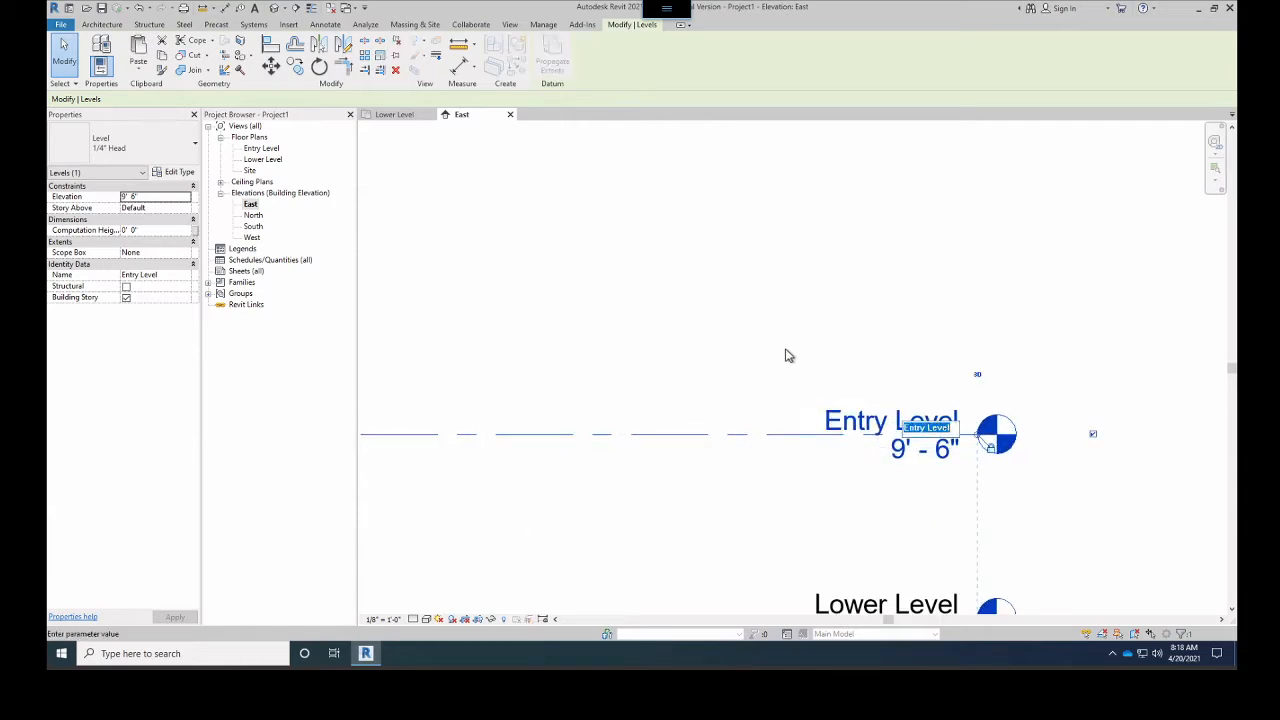
key("Escape")
Examine the full extent of the Entry Level and Lower Level lines in the East elevation
scroll(740, 423, "down", 3)
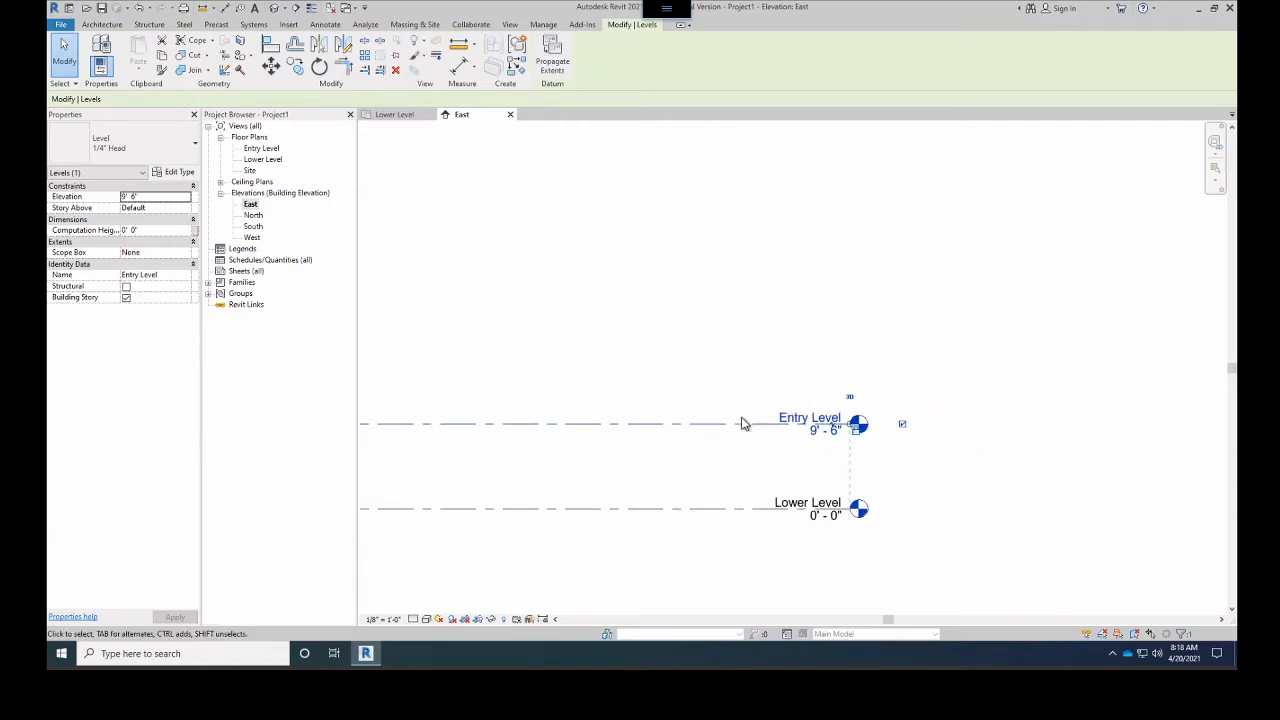
scroll(700, 386, "down", 2)
scroll(611, 343, "down", 2)
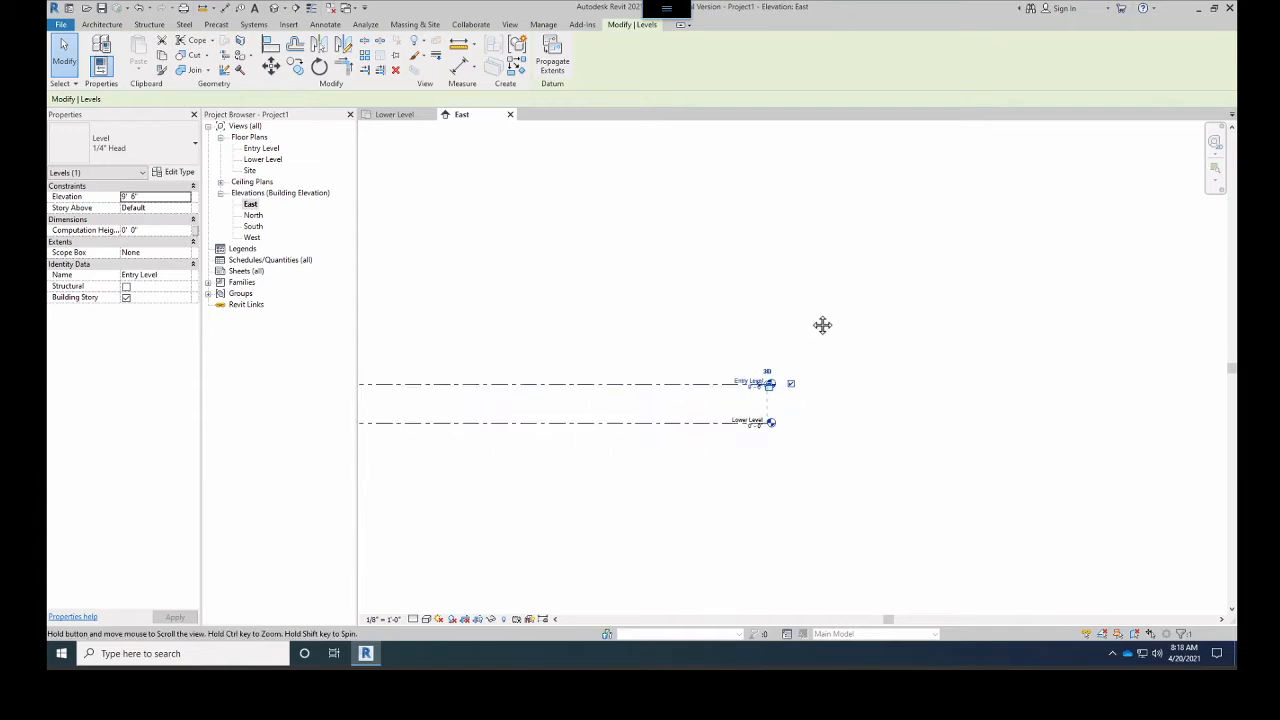
middle_click_drag(822, 325, 824, 320)
scroll(823, 318, "up", 2)
mouse_move(650, 286)
middle_mouse_down()
mouse_move(726, 290)
mouse_move(648, 304)
middle_mouse_up()
scroll(717, 282, "down", 1)
scroll(716, 286, "down", 1)
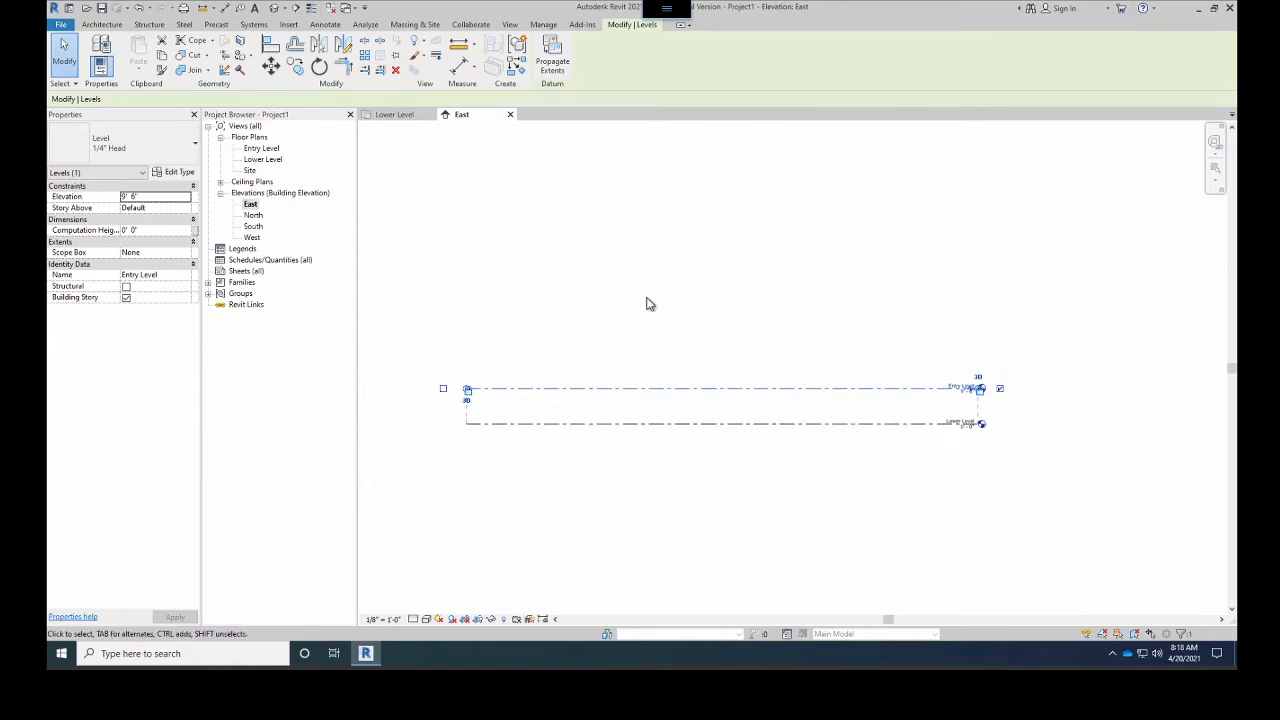
left_click(100, 24)
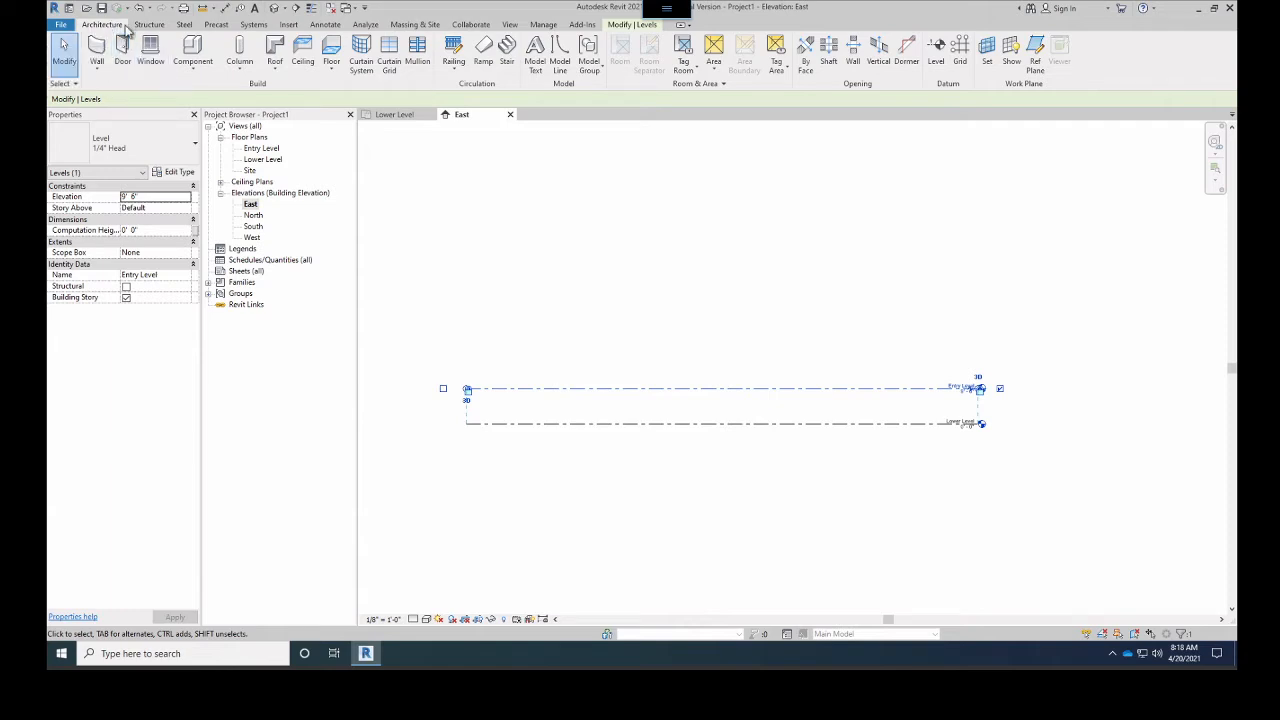
left_click(185, 24)
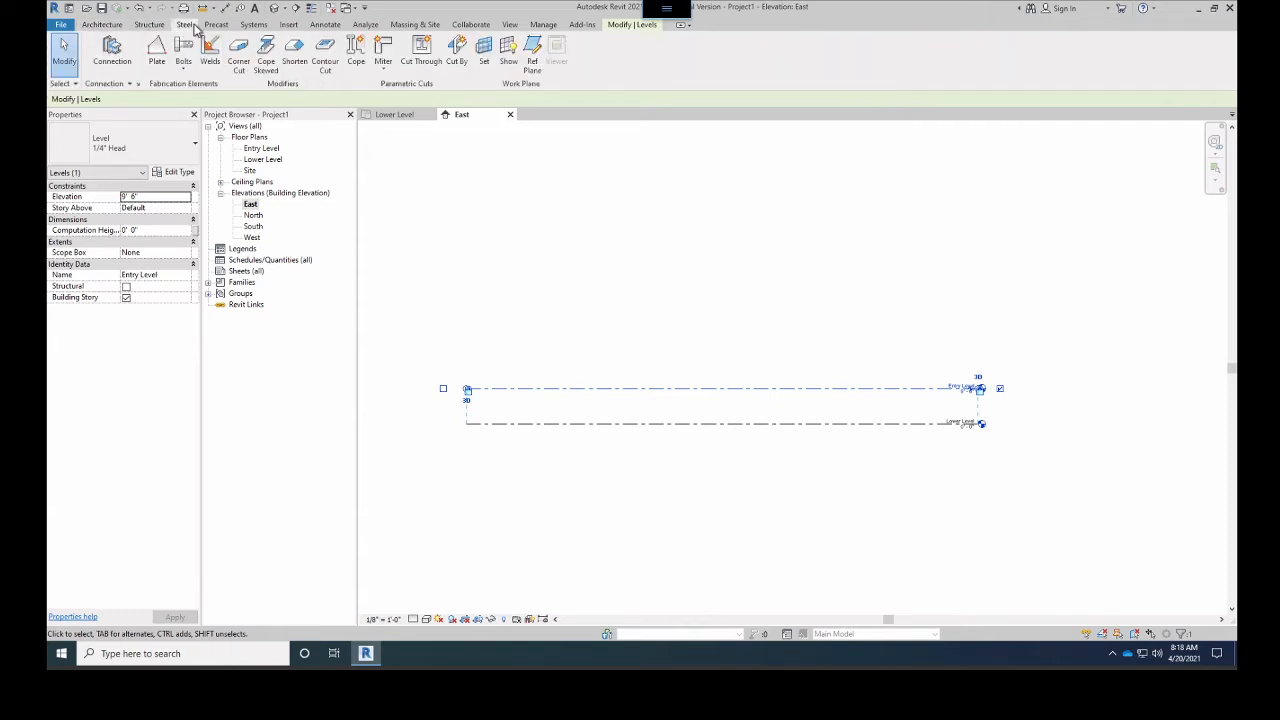
left_click(216, 24)
left_click(250, 25)
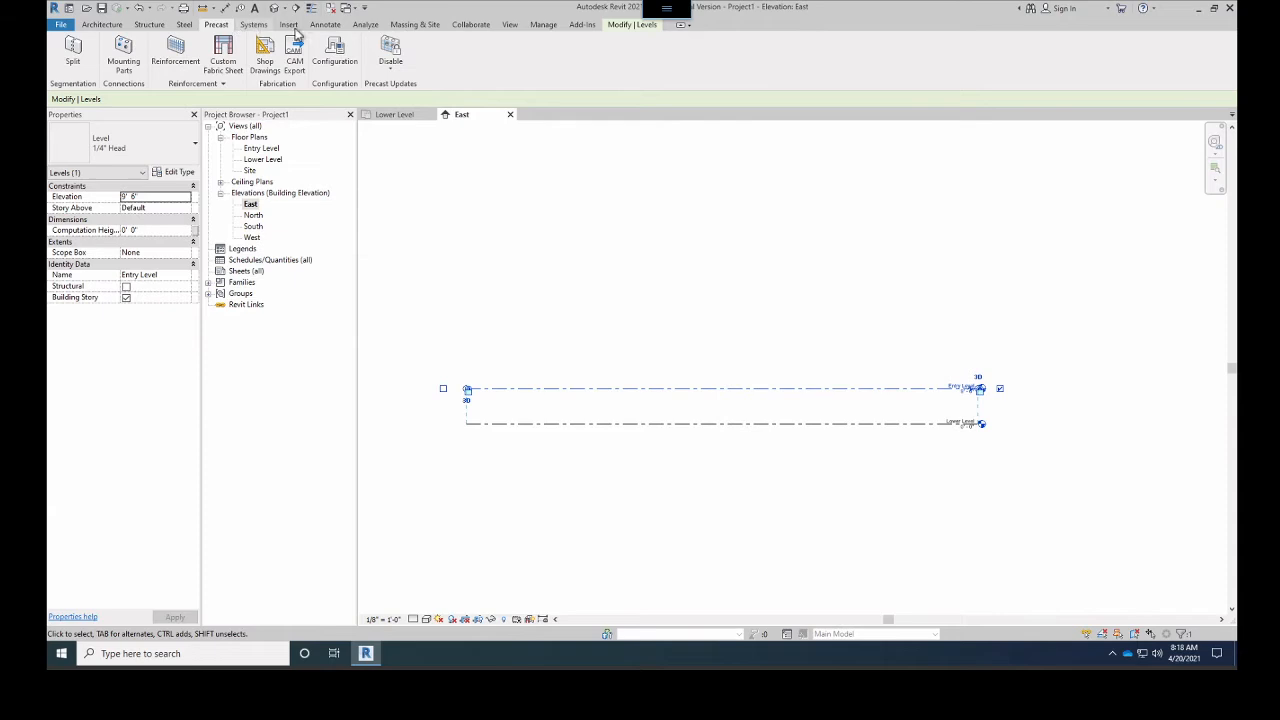
left_click(290, 26)
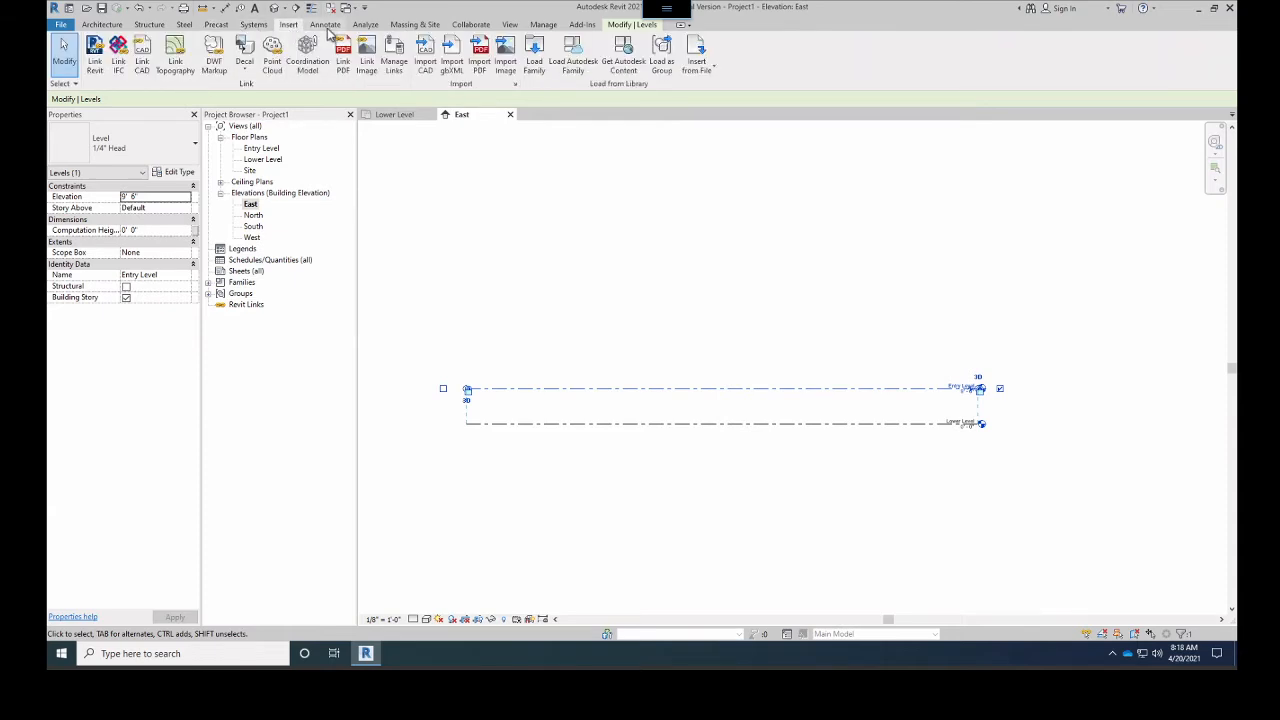
left_click(330, 26)
left_click(372, 26)
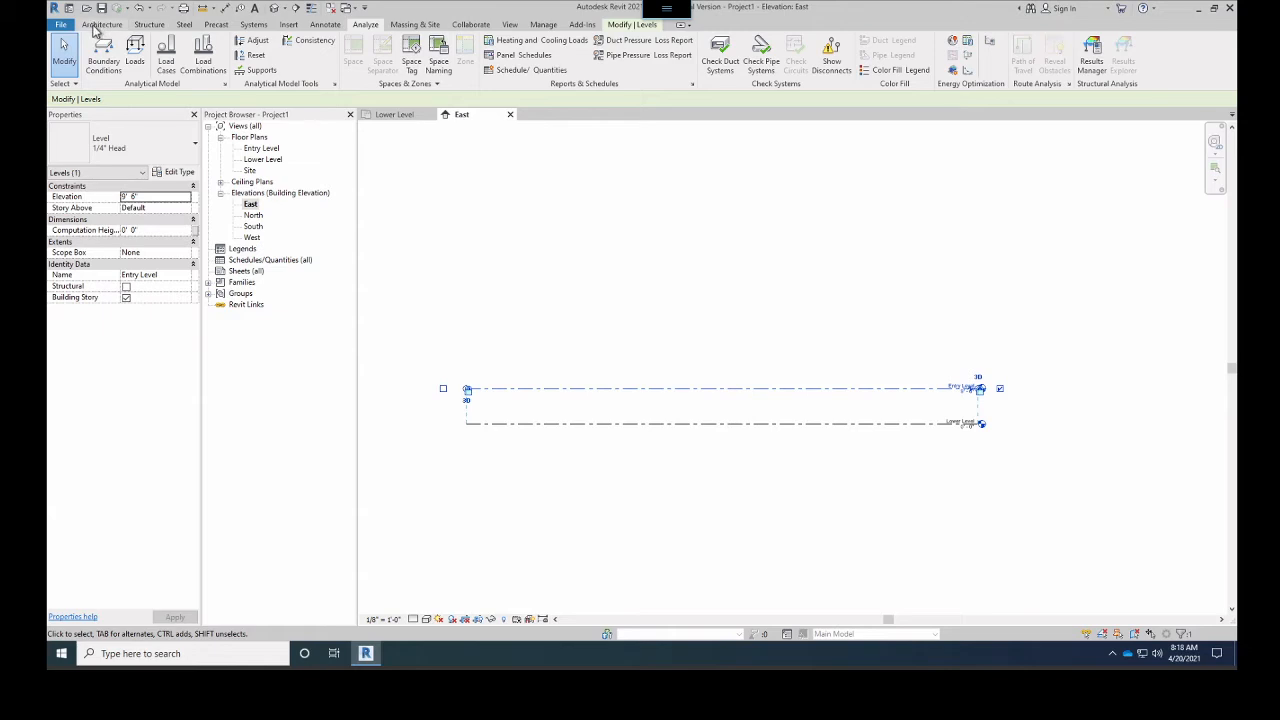
left_click(100, 25)
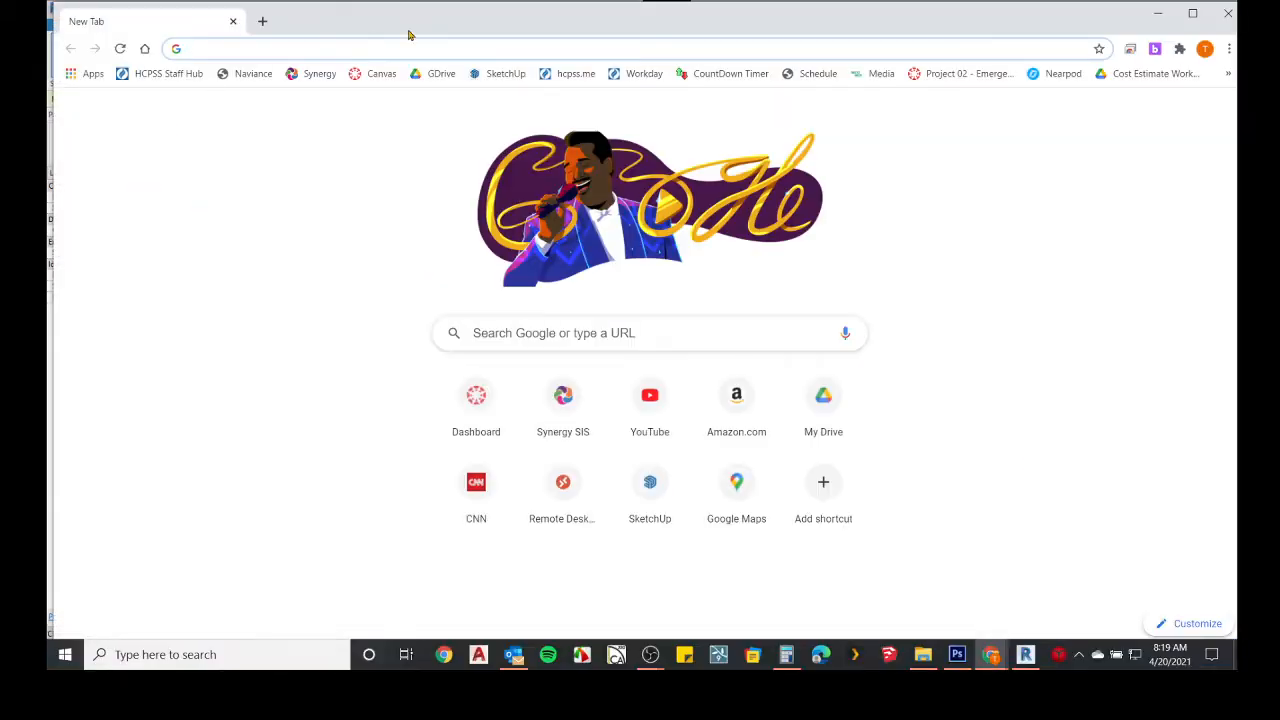
left_click_drag(409, 34, 790, 93)
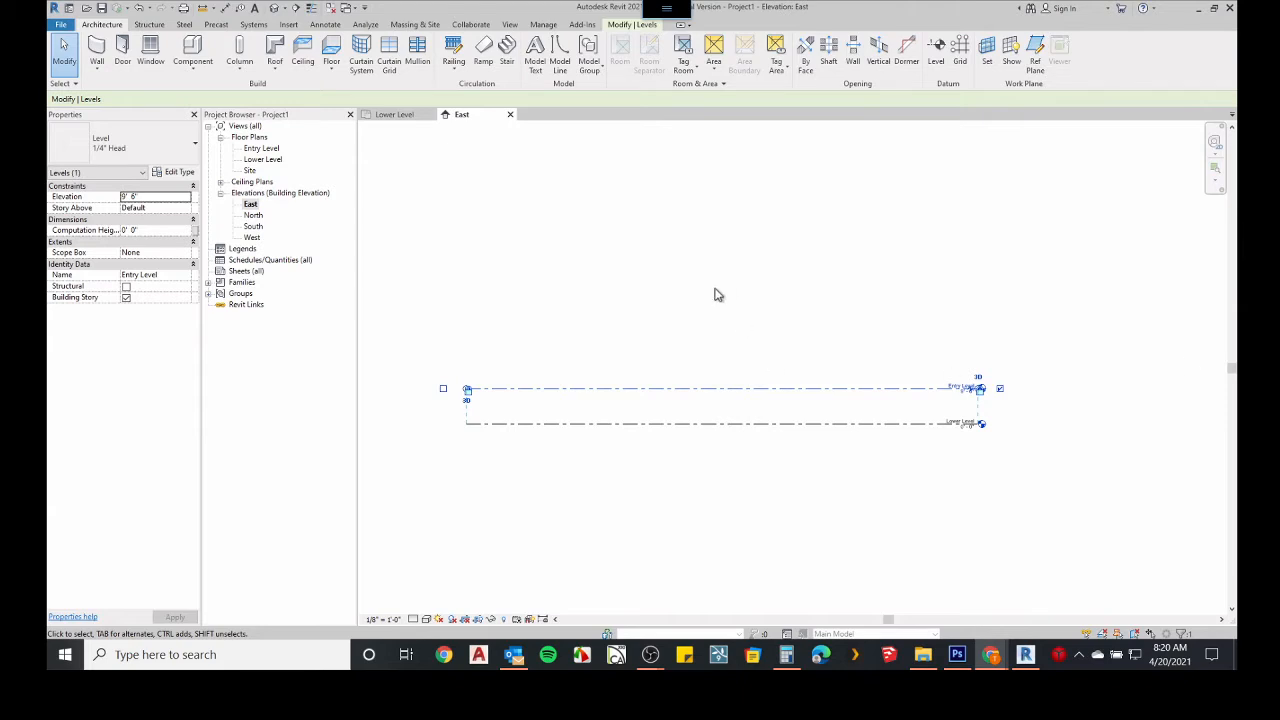
left_click(759, 245)
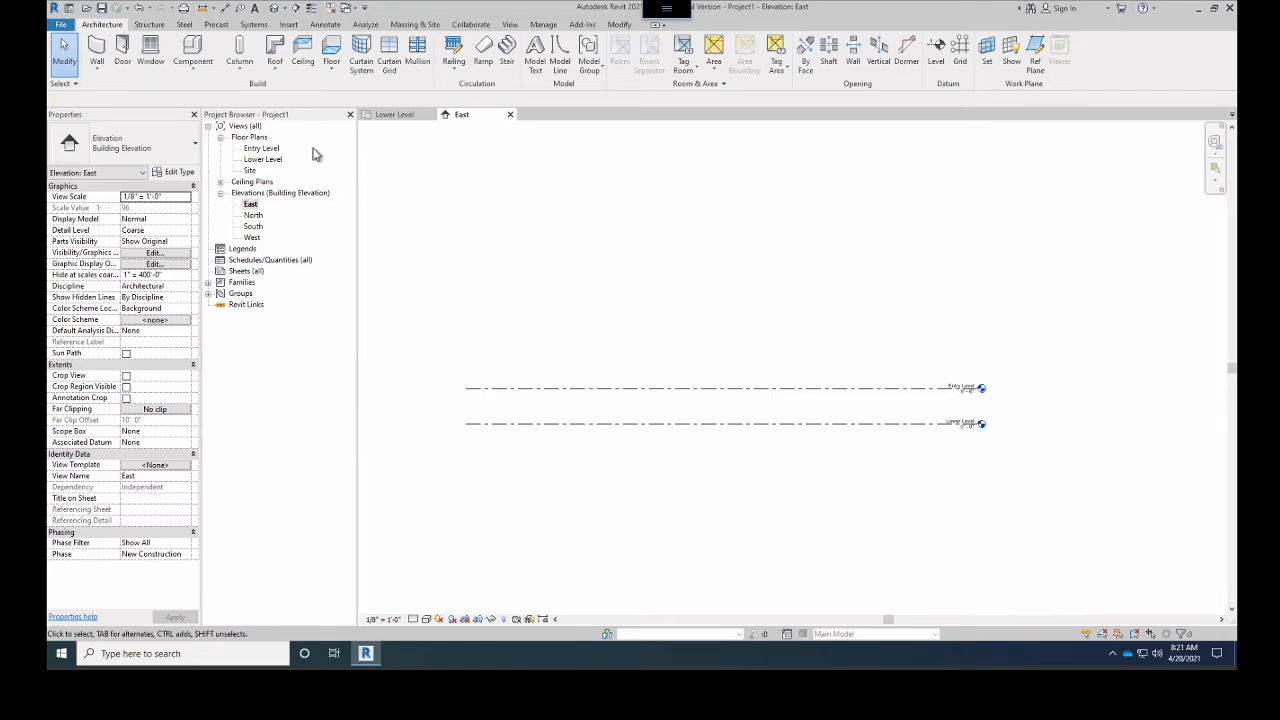
Draw a new level about 23' above the Entry Level, with both ends aligned to the existing level lines
left_click(938, 57)
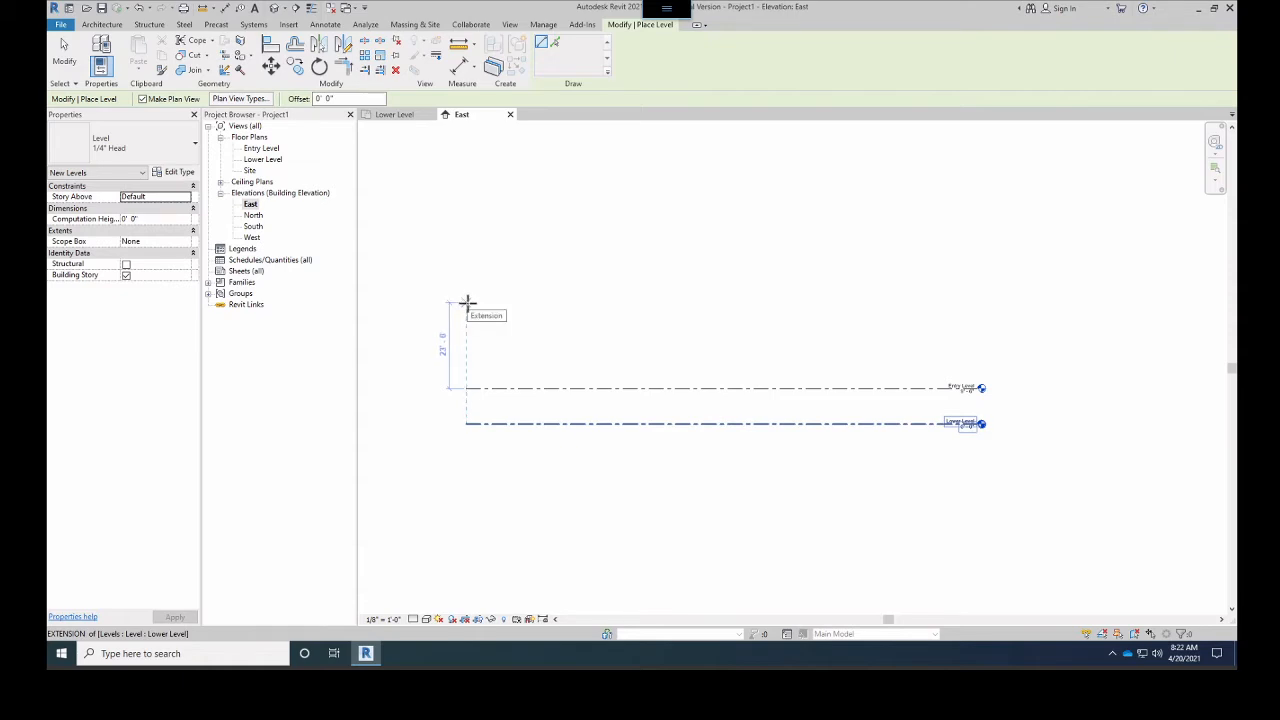
left_click(467, 302)
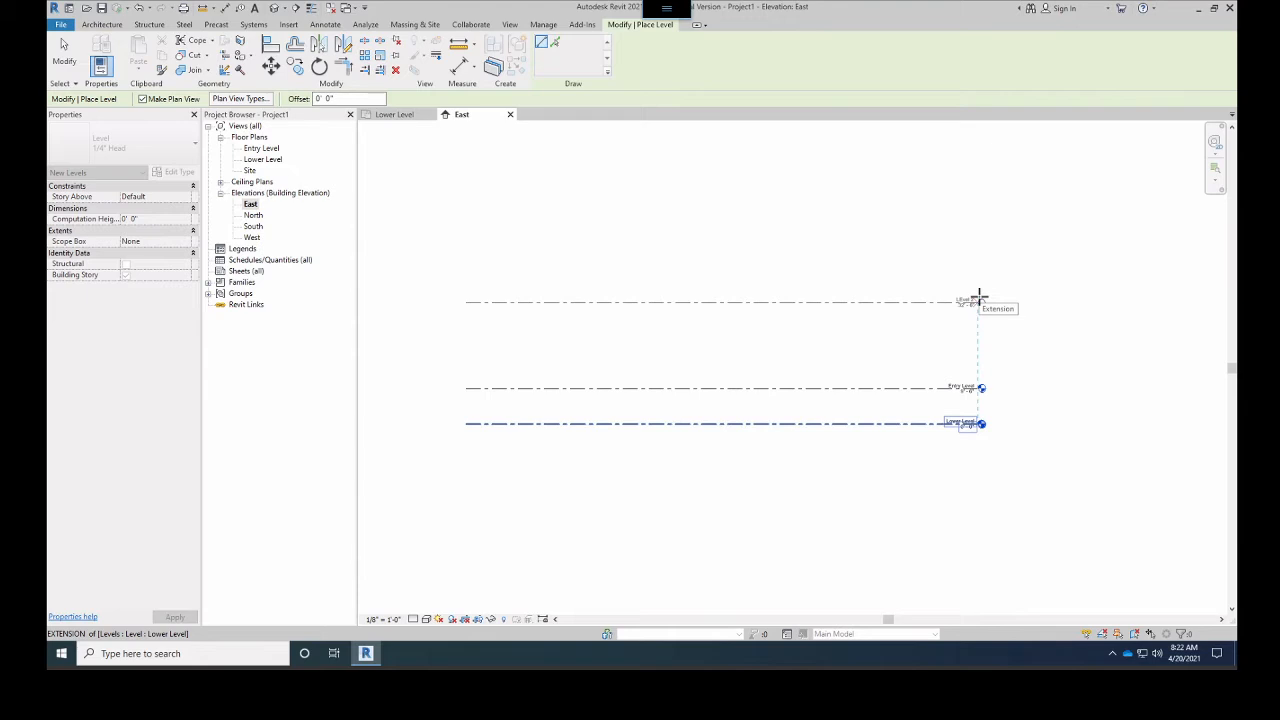
left_click(979, 301)
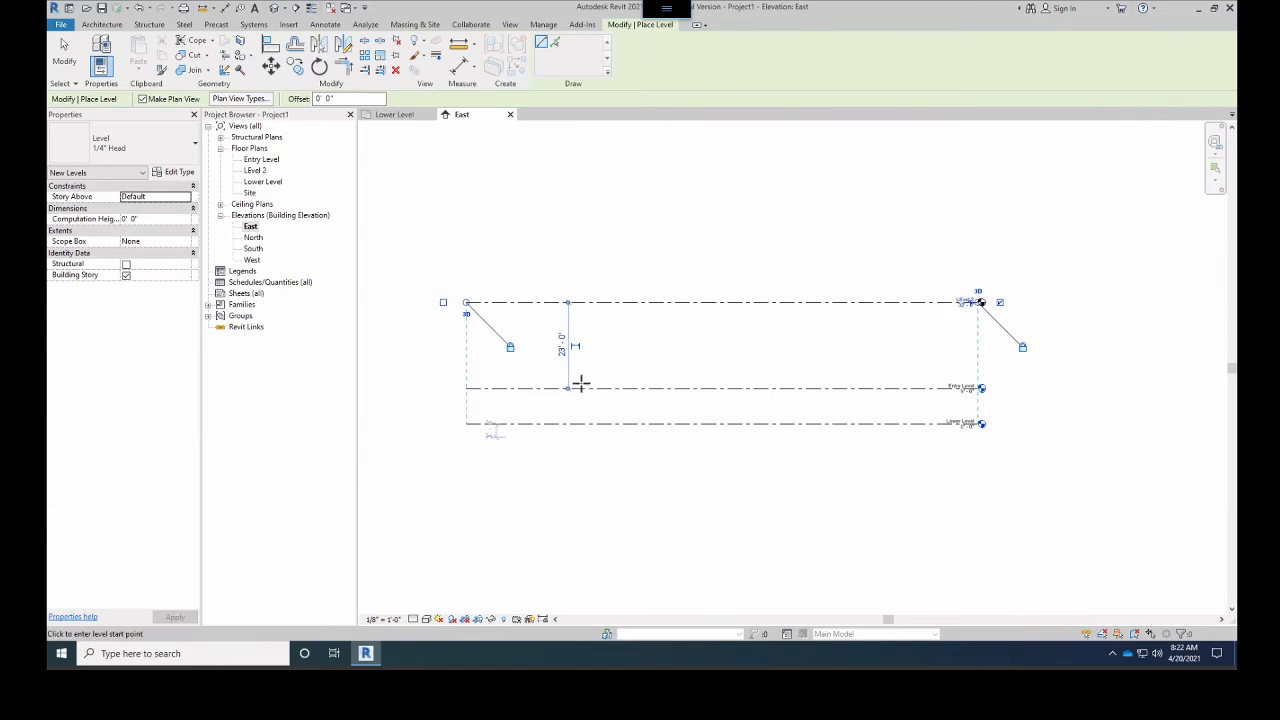
Draw another level about 31'-6" above LEvel 2, aligning both ends with the level lines below
scroll(574, 278, "up", 1)
scroll(574, 278, "down", 1)
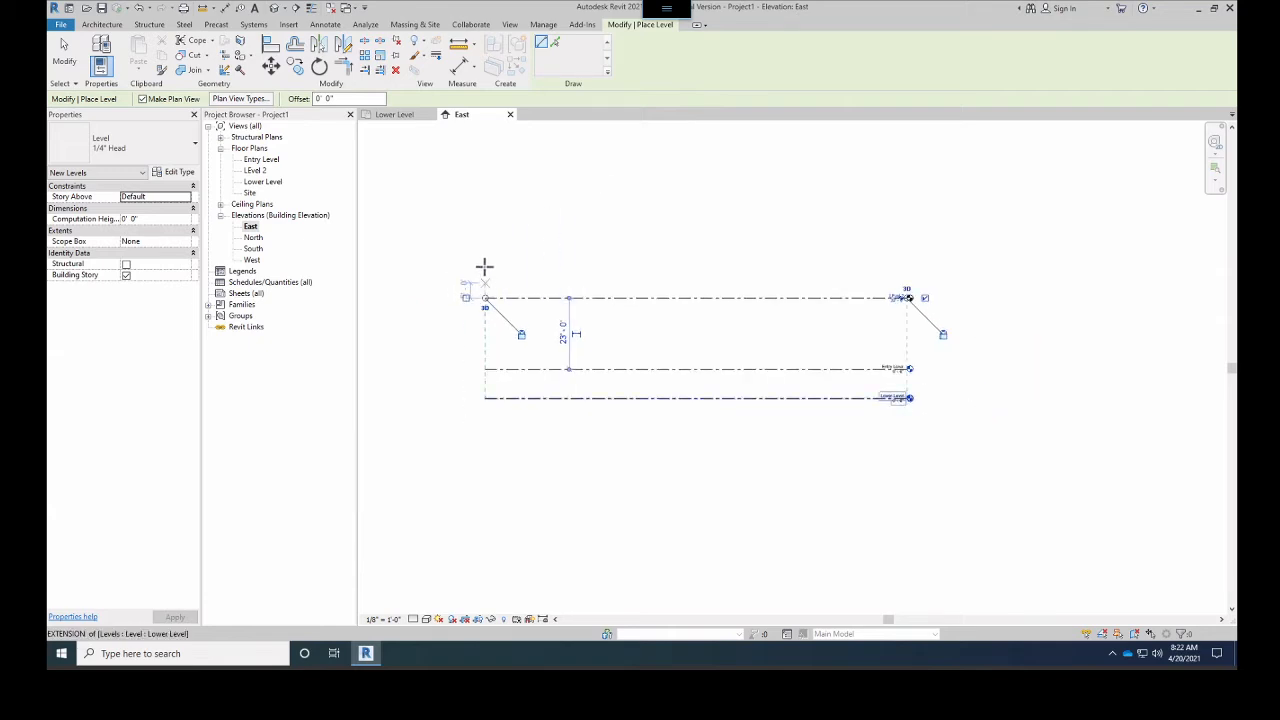
left_click(485, 201)
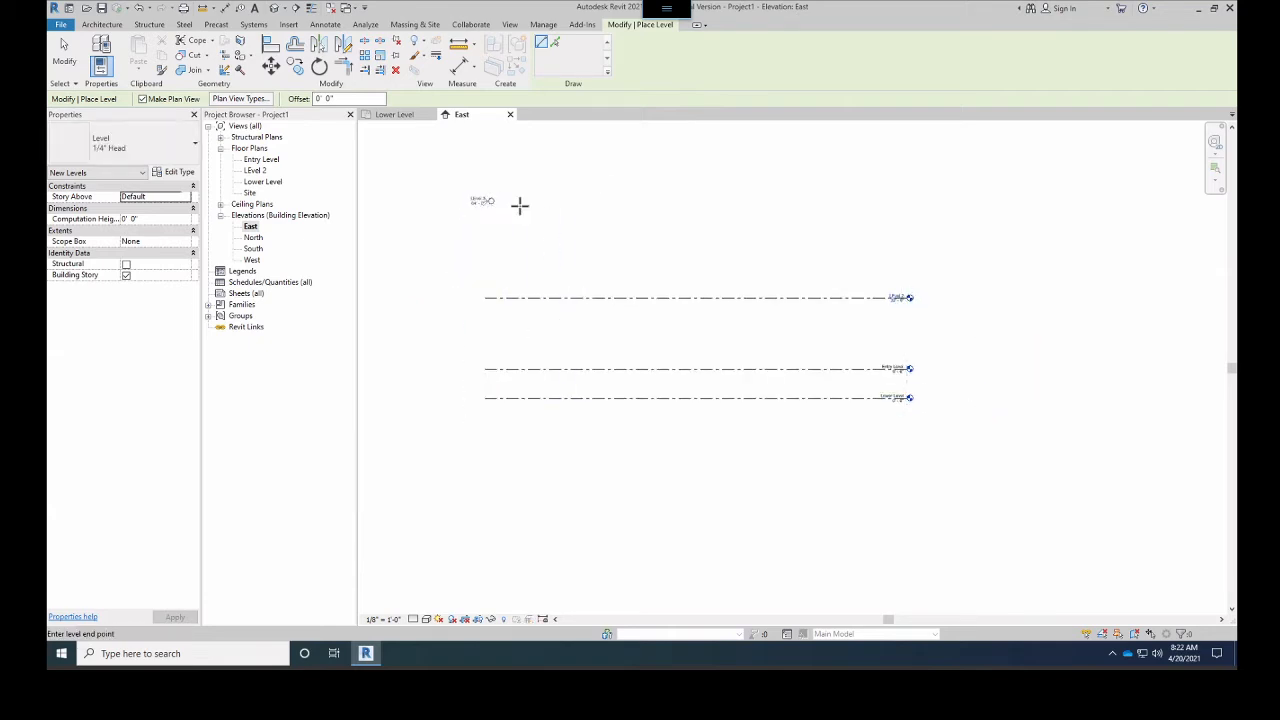
left_click(908, 230)
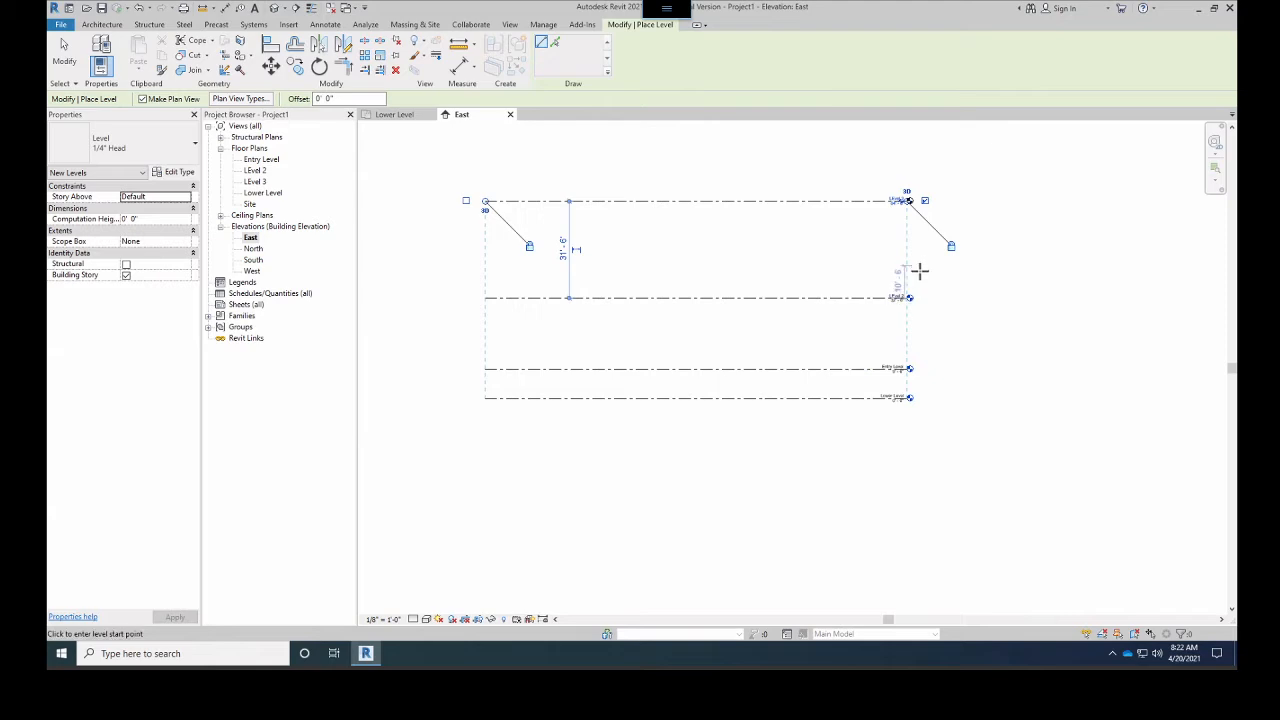
Examine the names and elevations at the heads of the two new levels, and end level placement
scroll(920, 290, "up", 3)
scroll(930, 320, "up", 4)
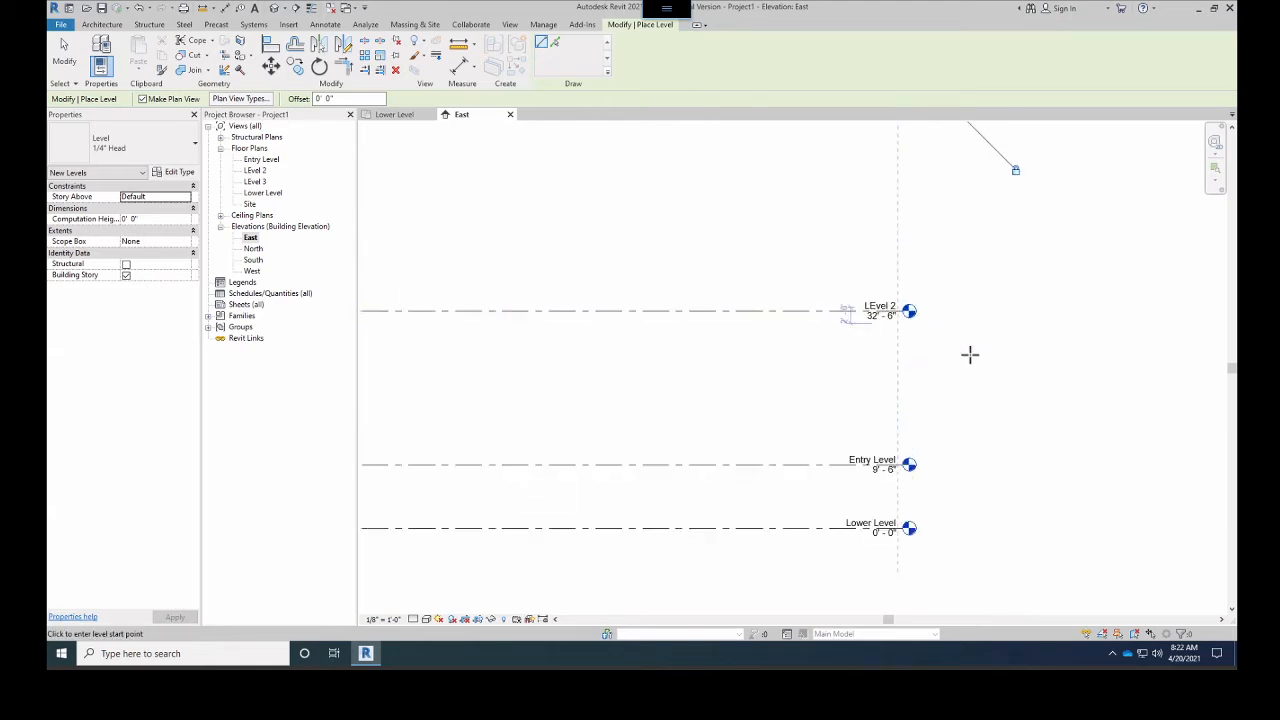
middle_click_drag(1037, 315, 1000, 560)
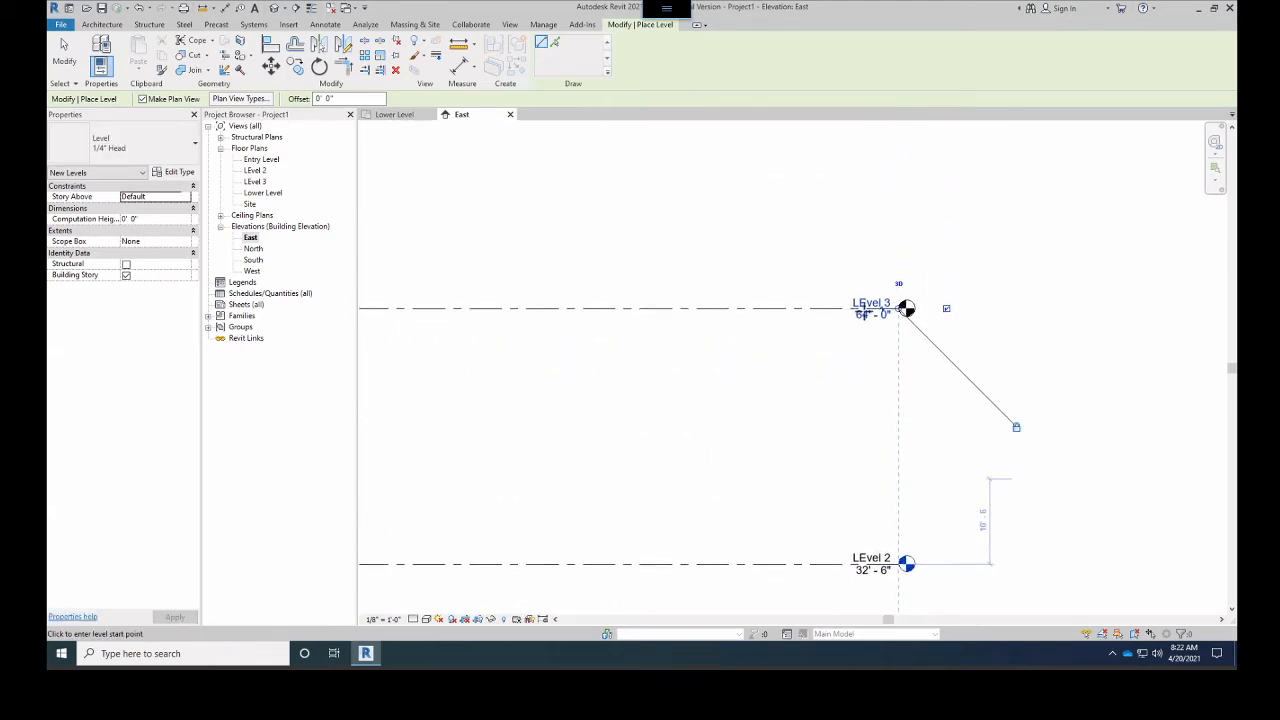
scroll(940, 310, "up", 2)
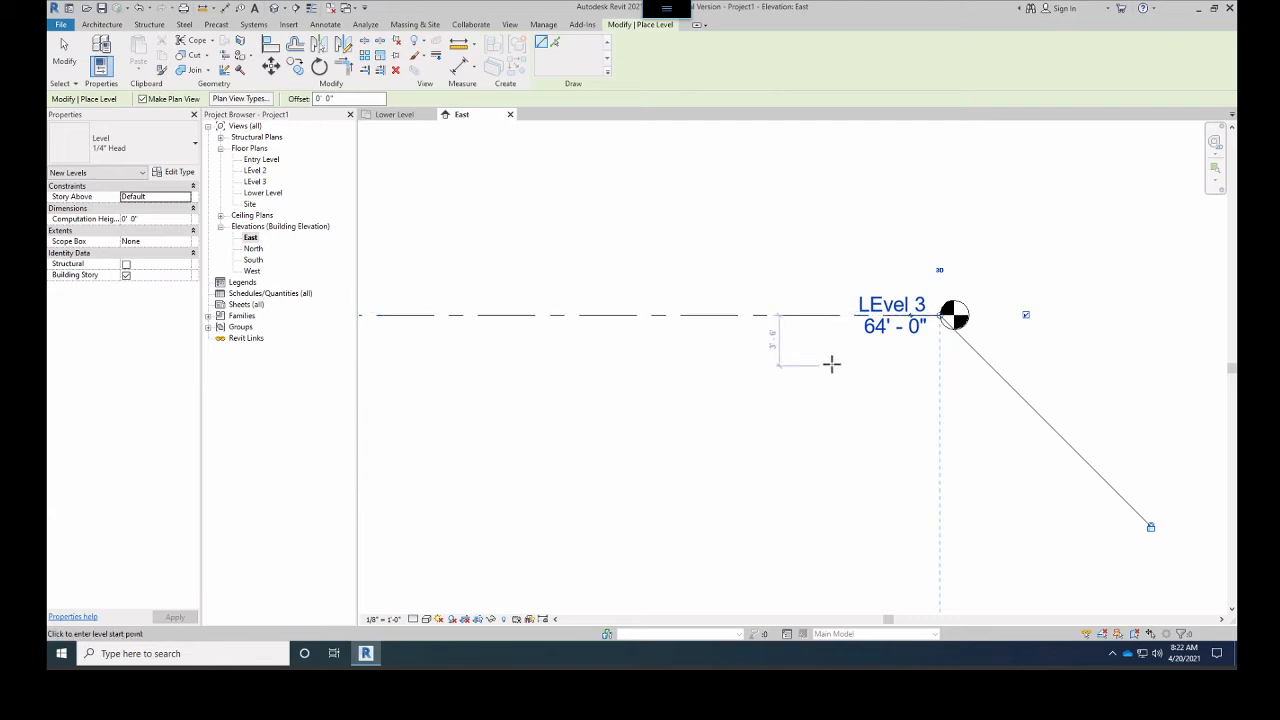
scroll(831, 365, "down", 3)
middle_click_drag(857, 443, 862, 175)
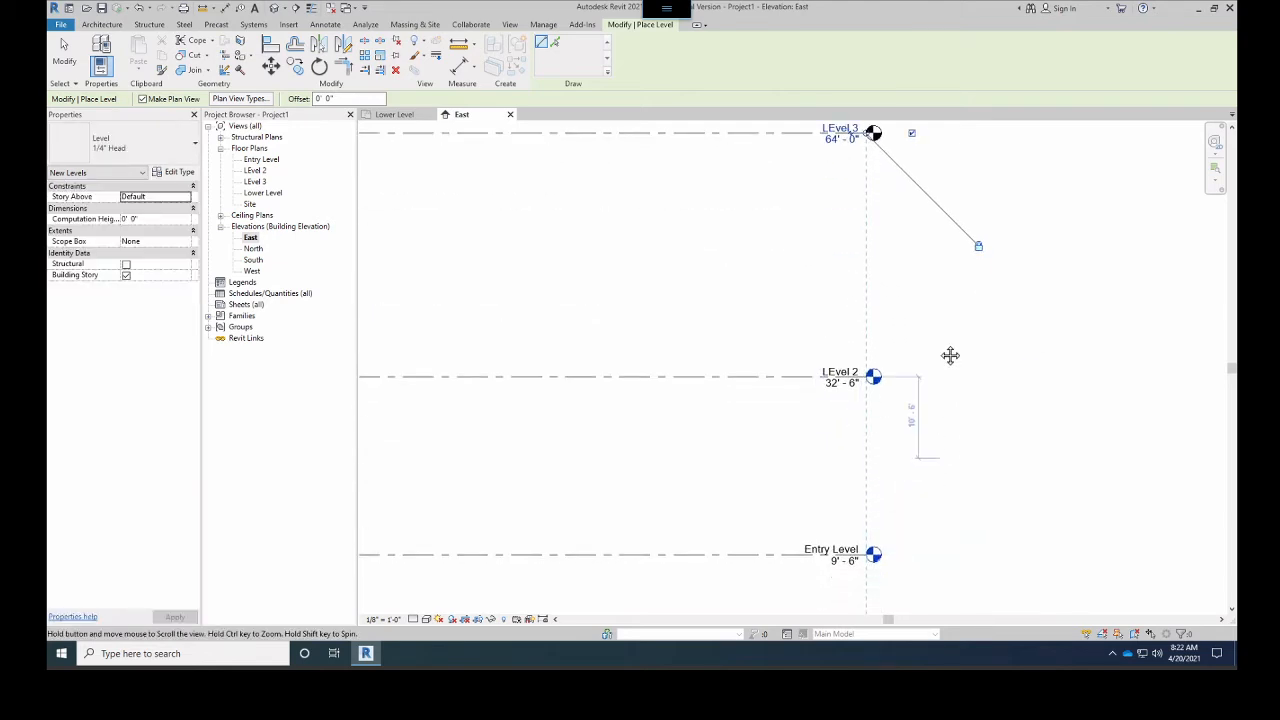
scroll(949, 354, "up", 2)
middle_click_drag(925, 494, 926, 400)
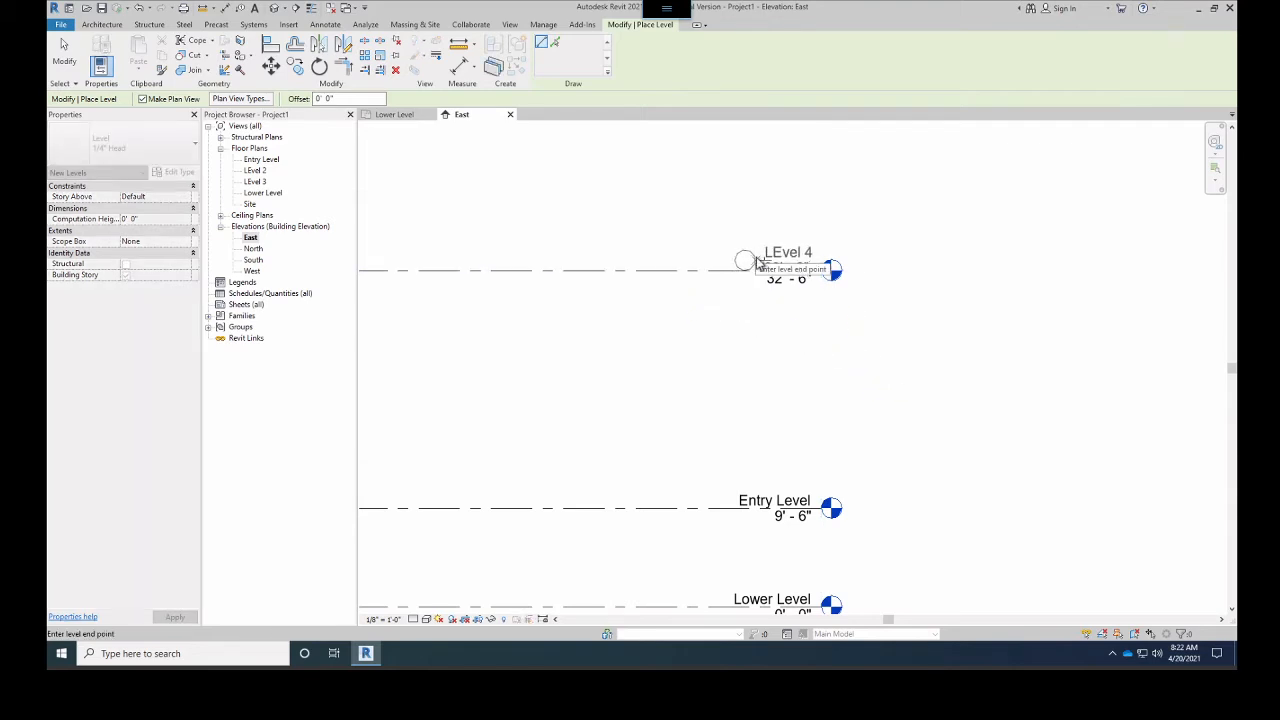
key("Escape")
key("Escape")
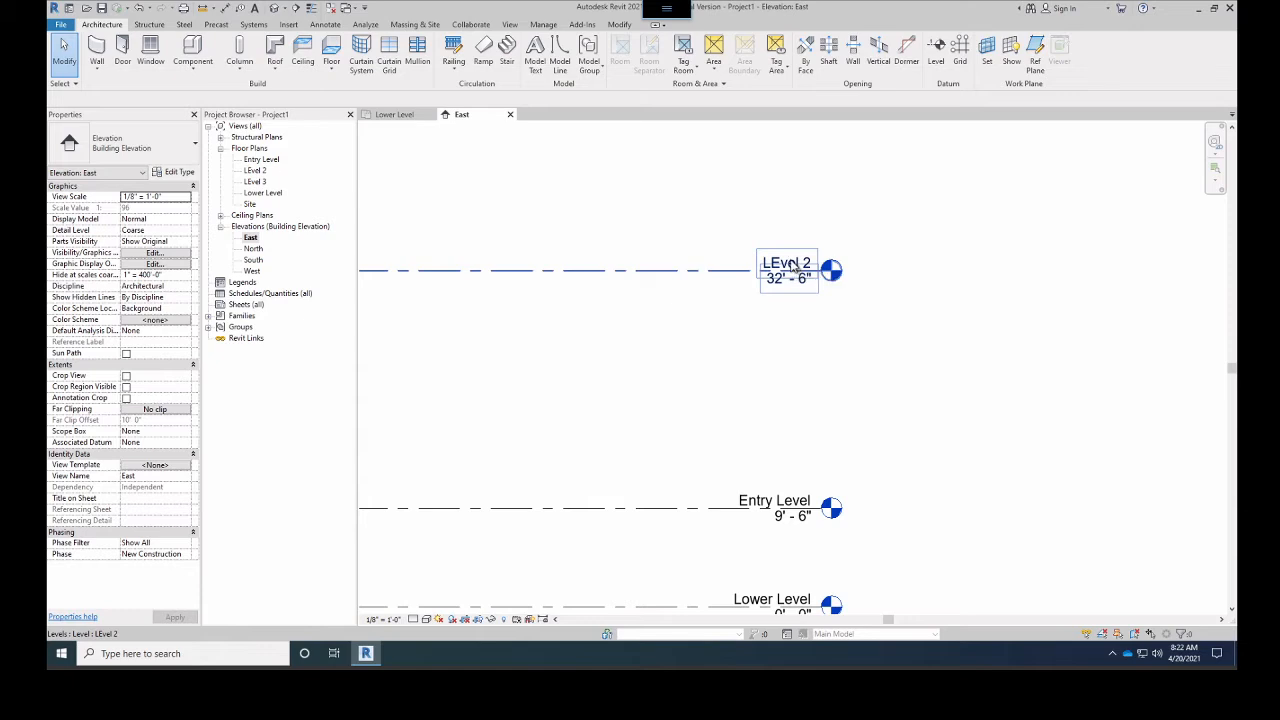
Rename LEvel 2 as "Upper Level" and rename its corresponding views as well
left_click(788, 263)
left_click(788, 263)
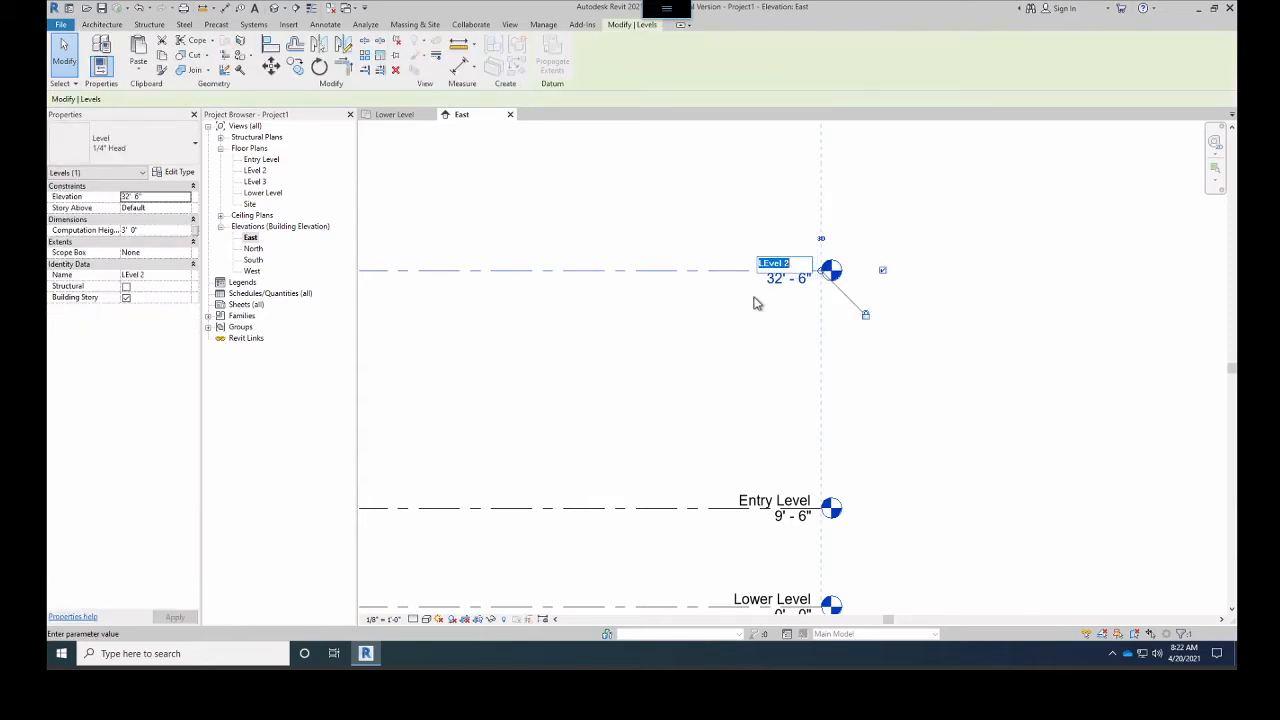
type("Upper Level")
key("Return")
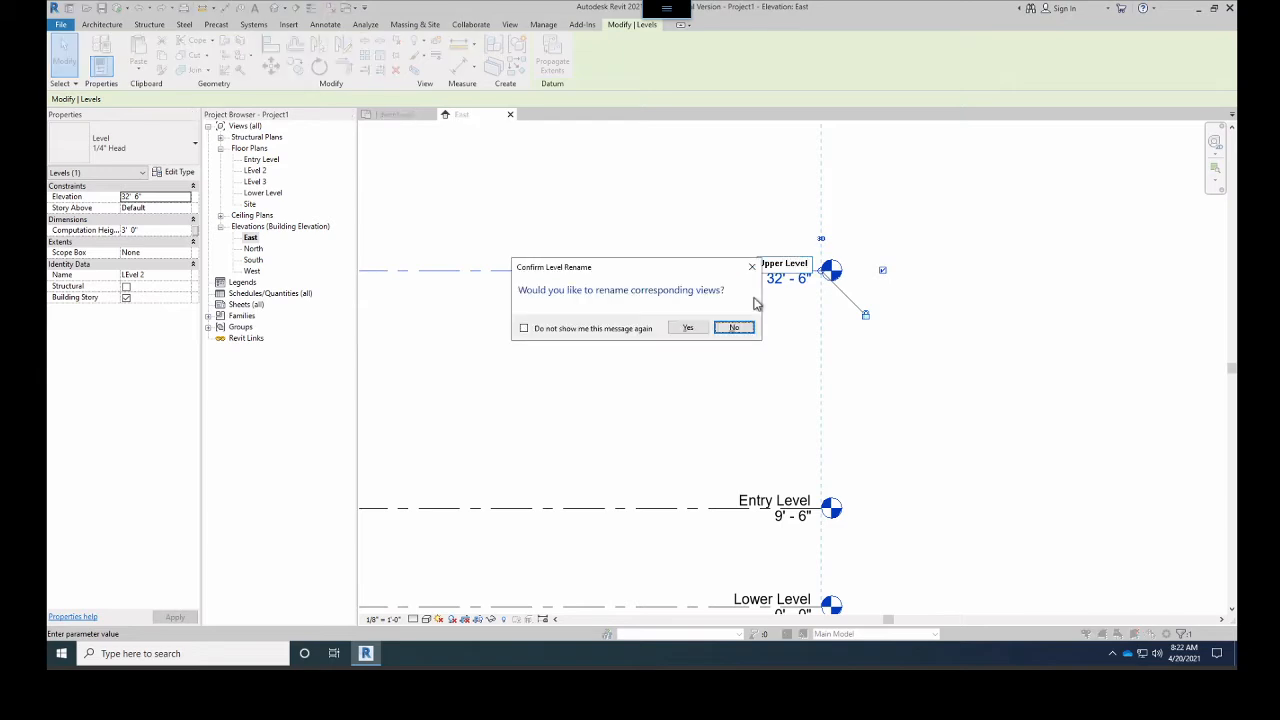
left_click(678, 330)
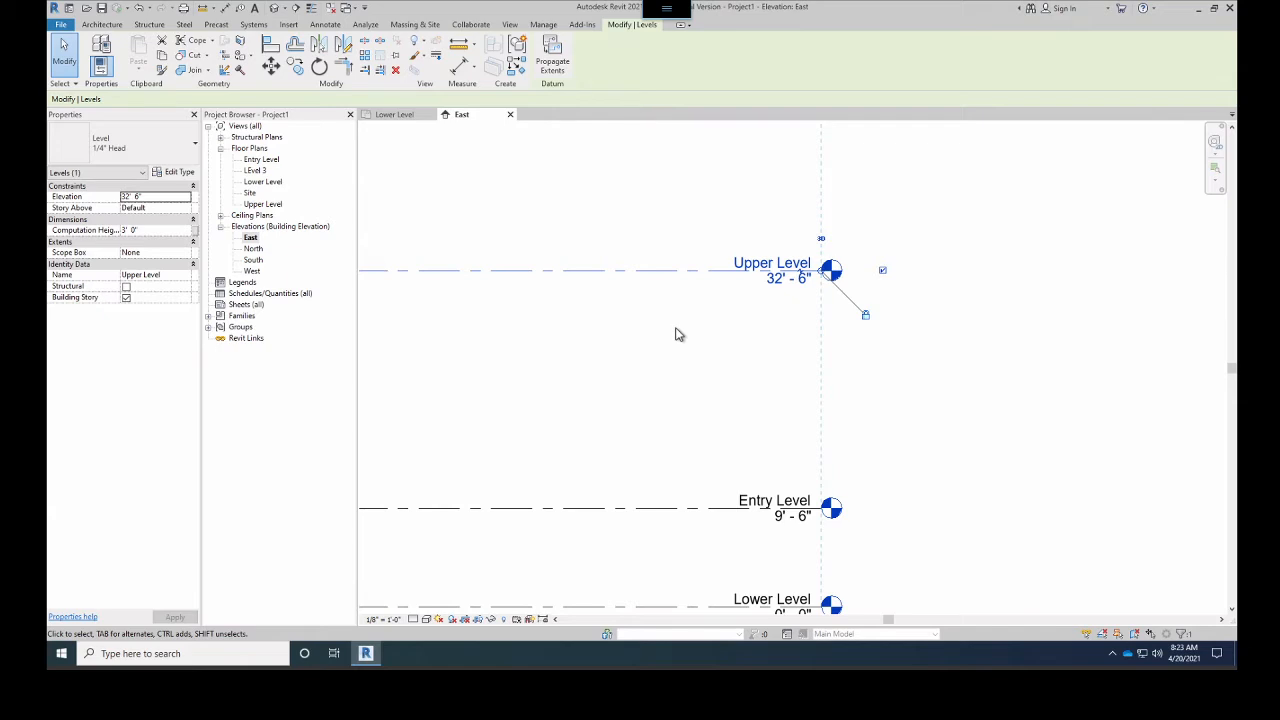
Set the Upper Level elevation to 19'6 directly on its level line
left_click(776, 281)
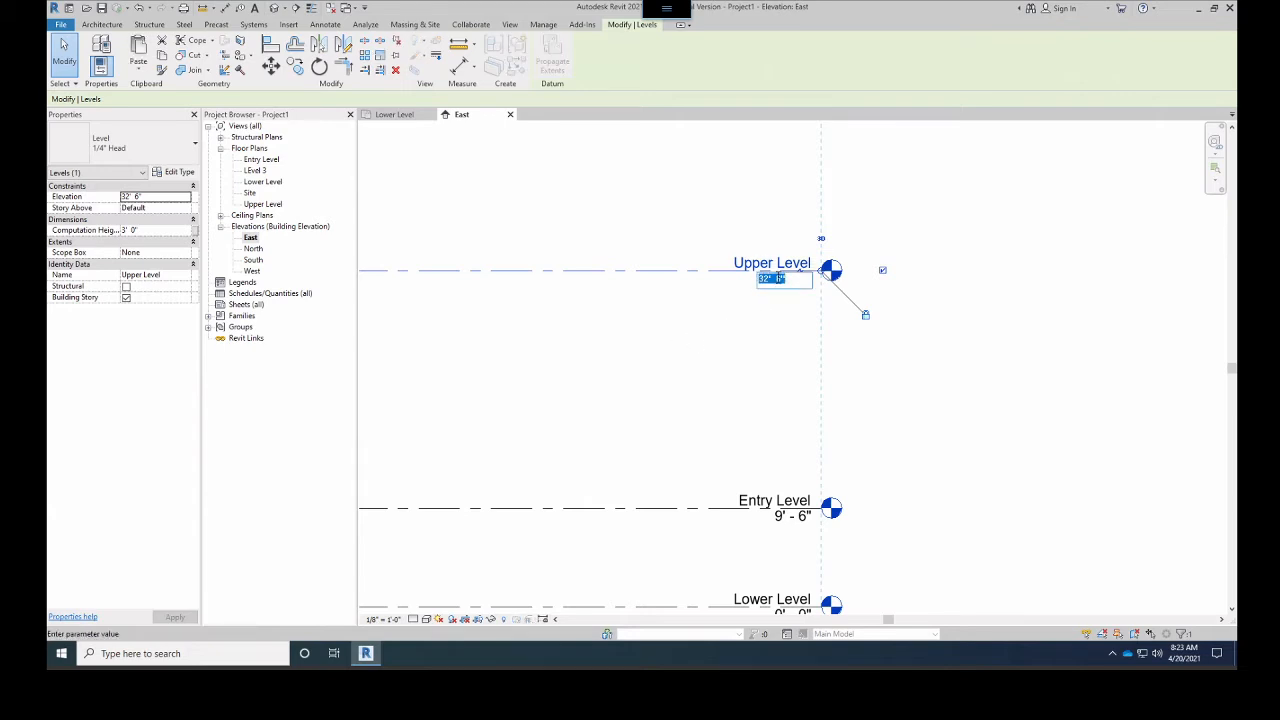
type("19'6")
key("Return")
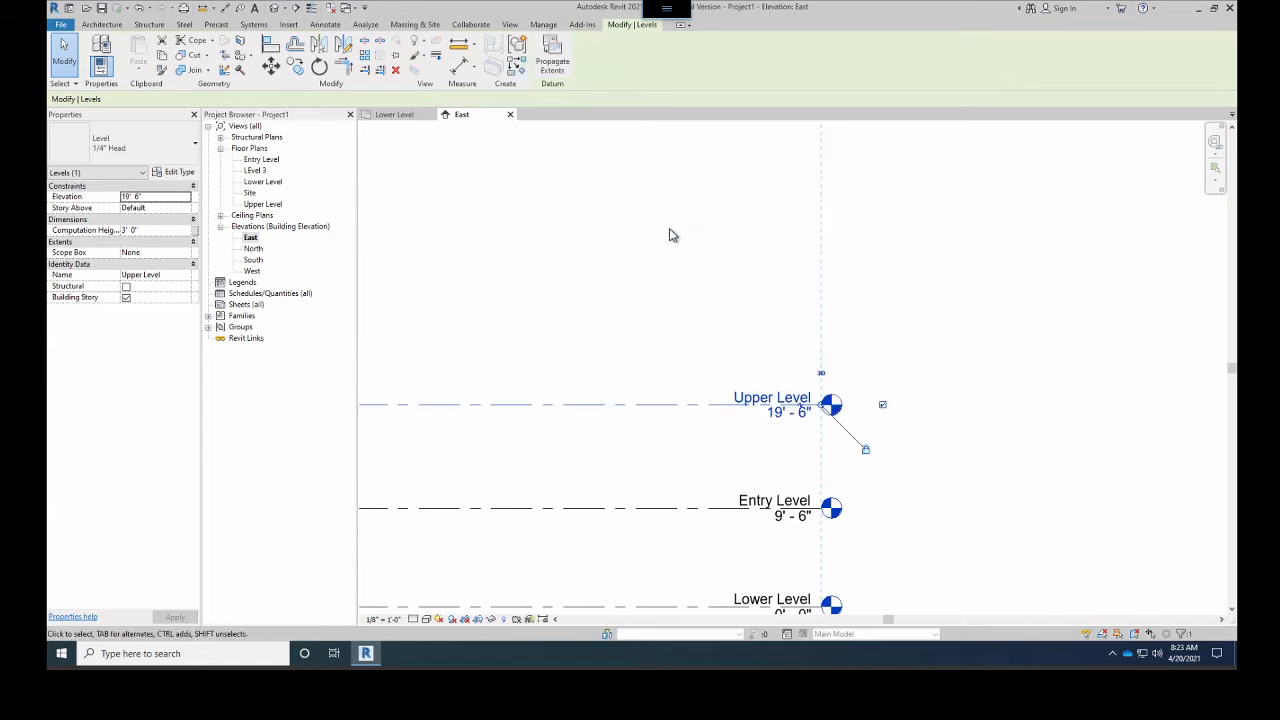
Delete the topmost level, LEvel 3, together with its corresponding views
scroll(663, 266, "down", 4)
scroll(709, 338, "up", 1)
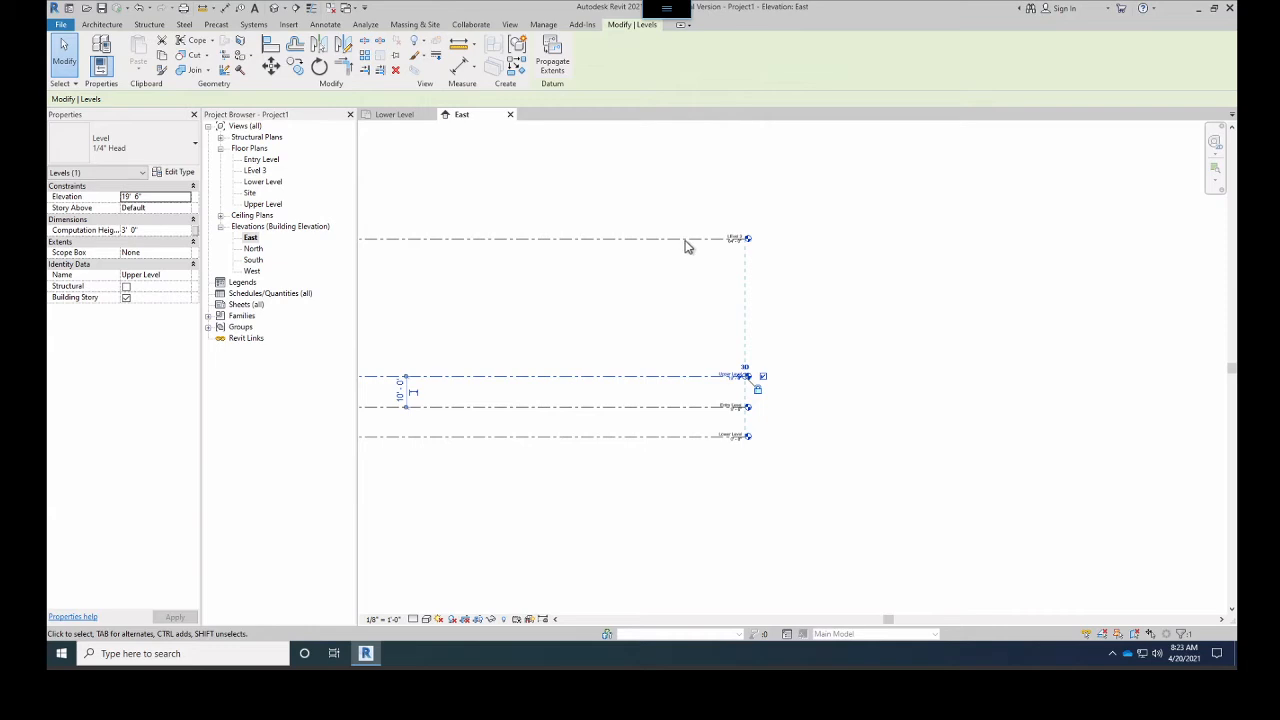
left_click(686, 238)
key("Delete")
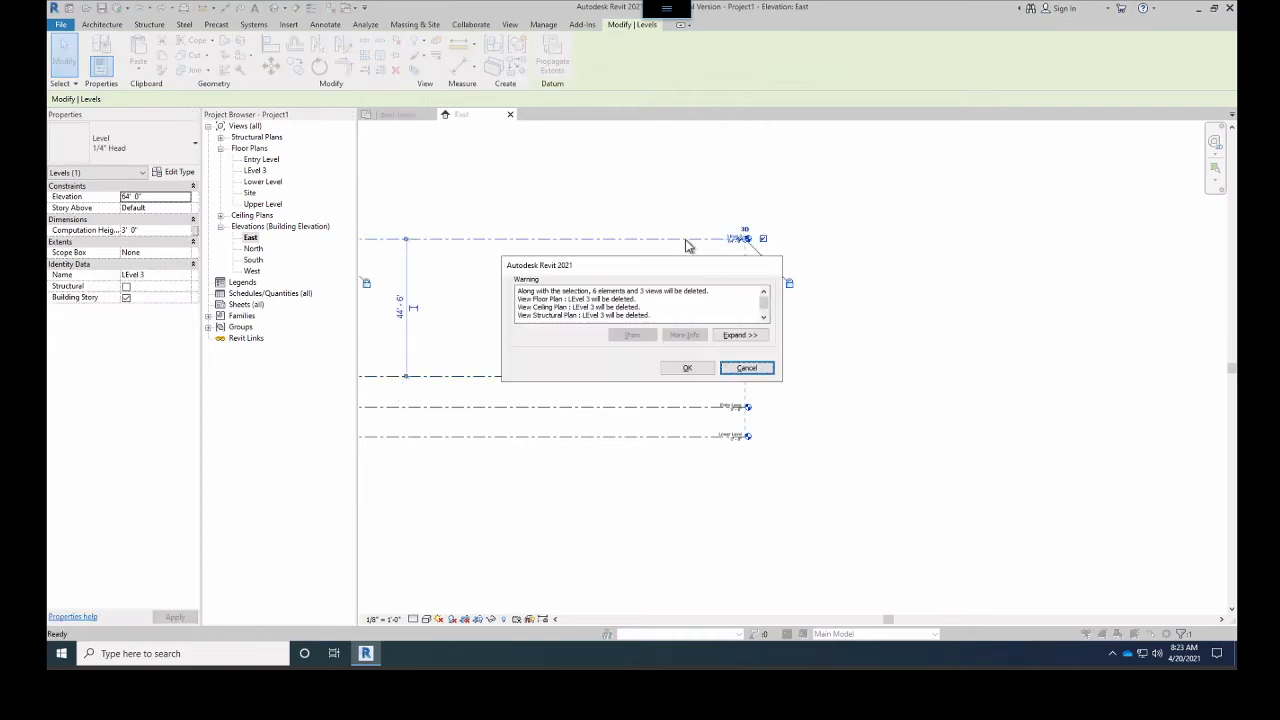
left_click(688, 367)
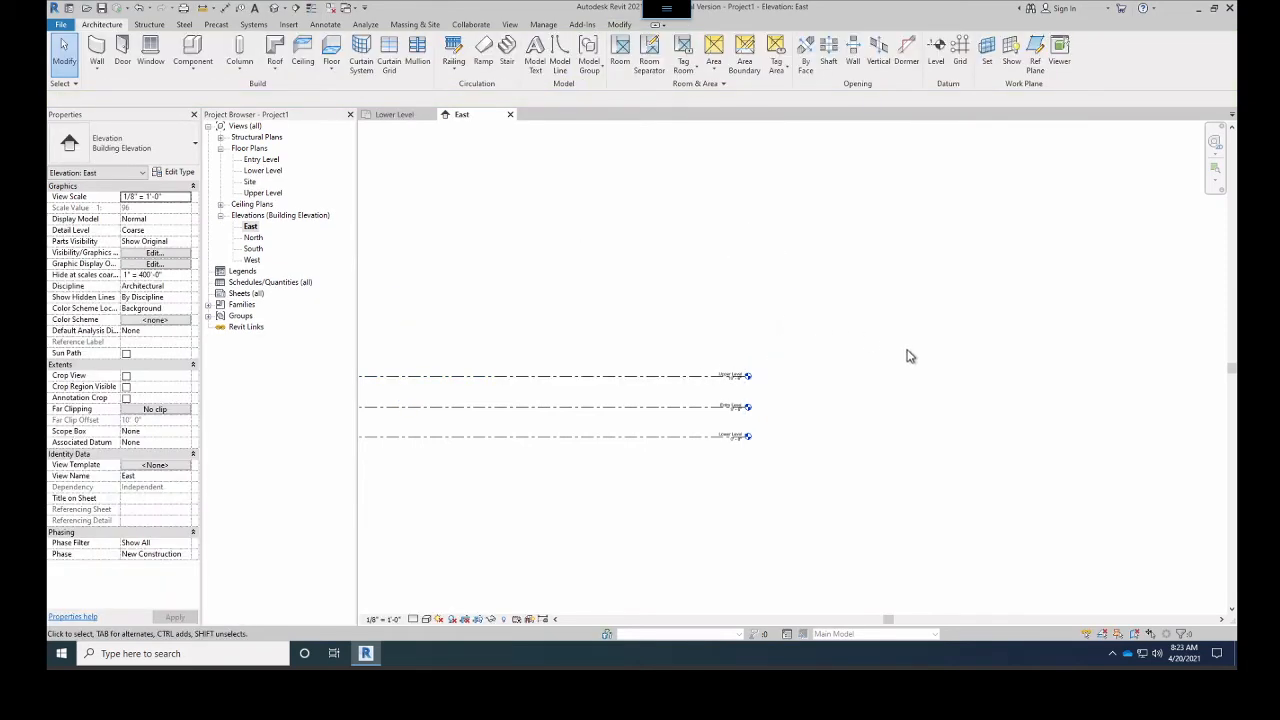
Draw a new level about 25'-6" above the Upper Level, aligning both ends with the level lines below
middle_click_drag(943, 364, 1144, 390)
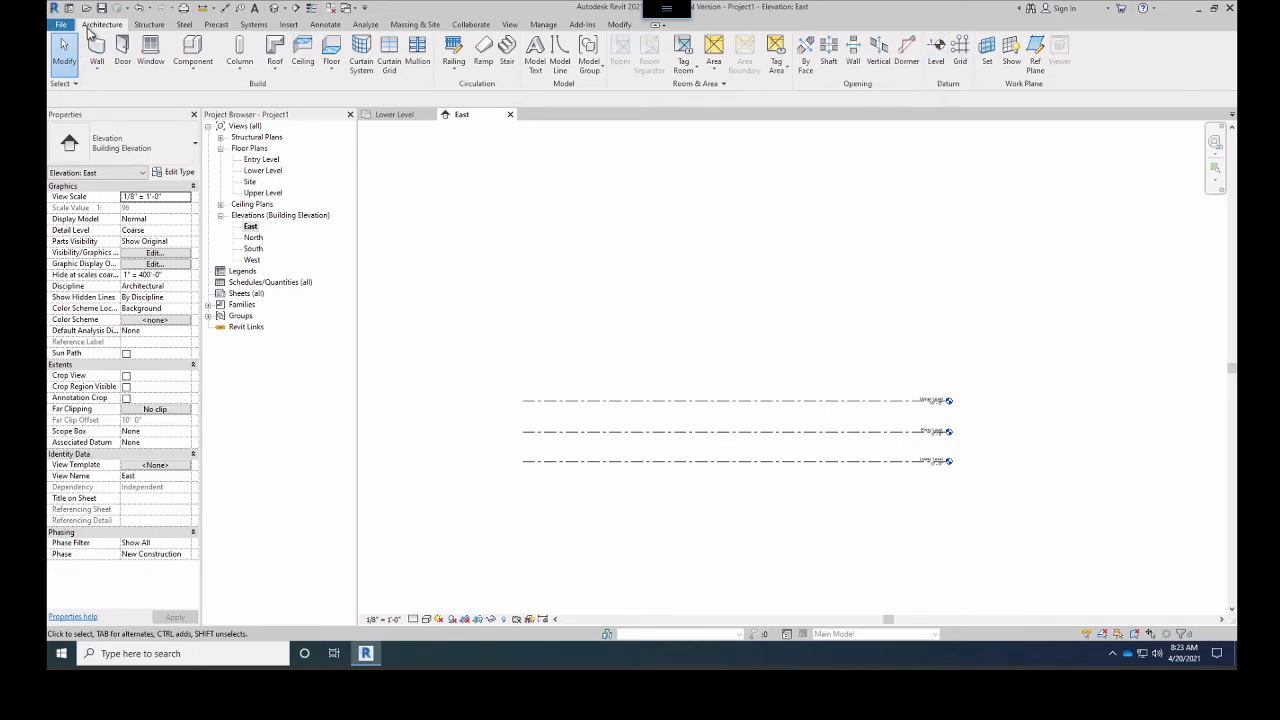
left_click(122, 50)
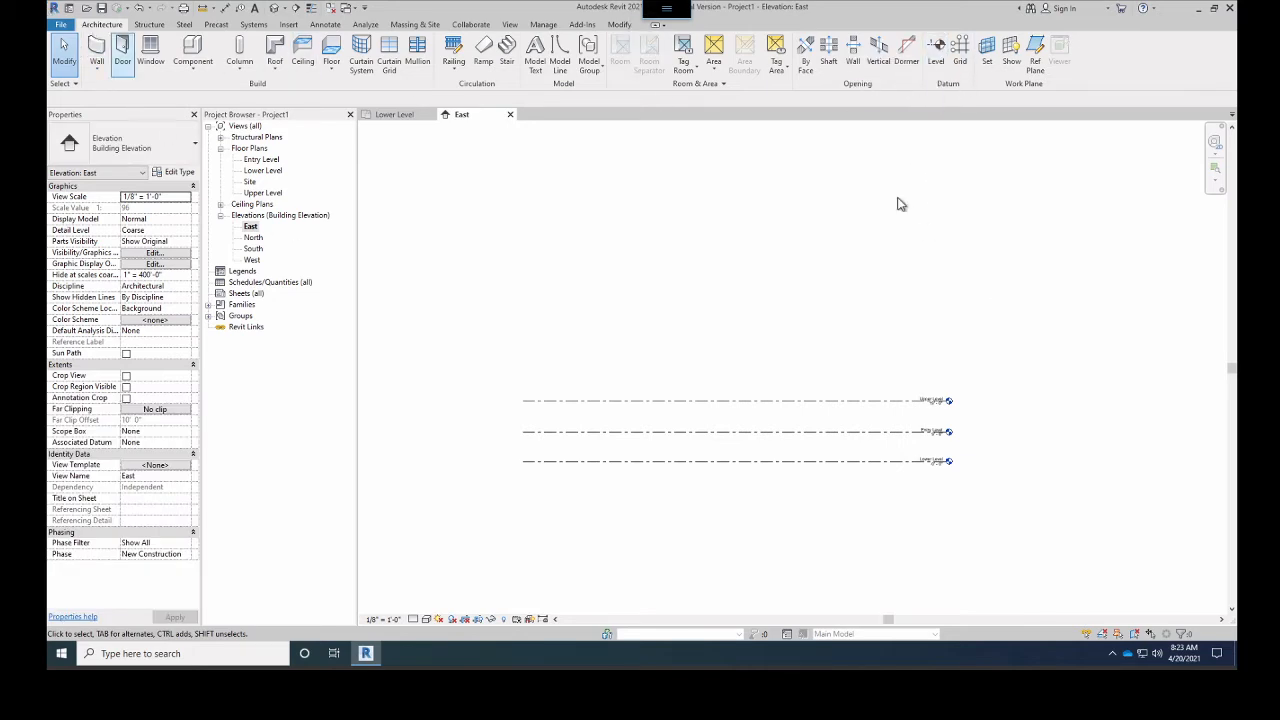
left_click(937, 60)
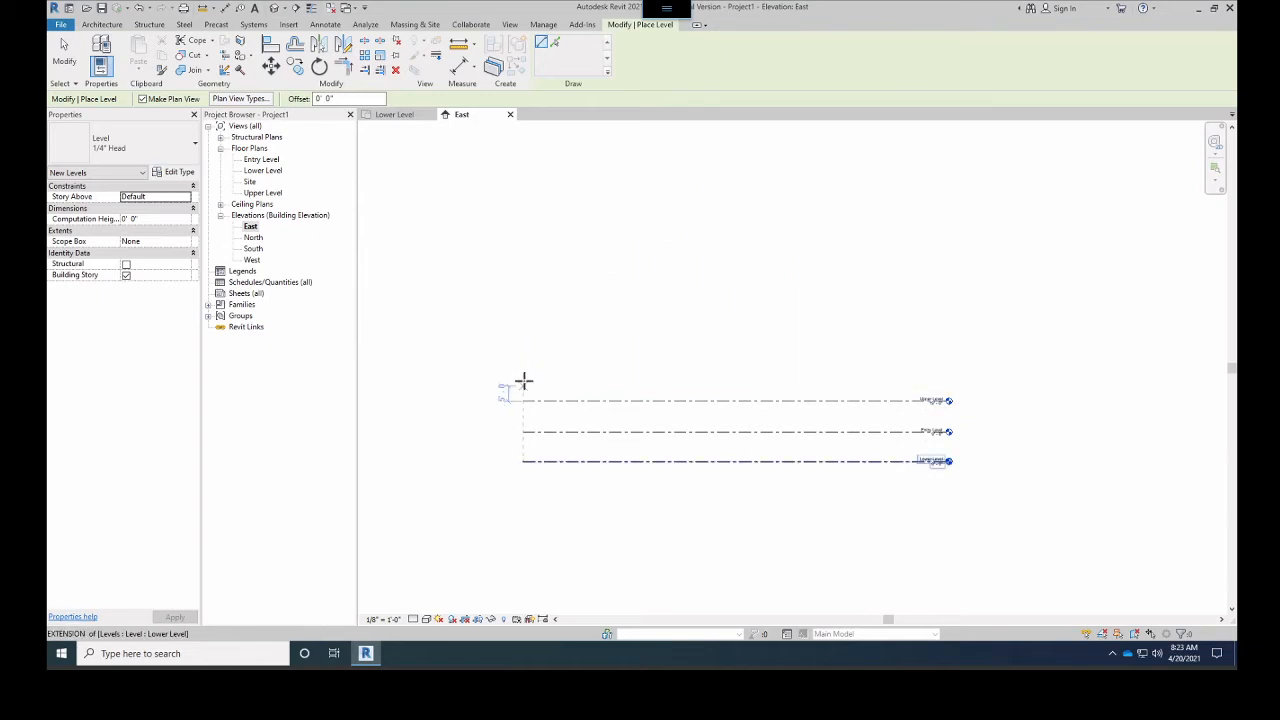
left_click(522, 322)
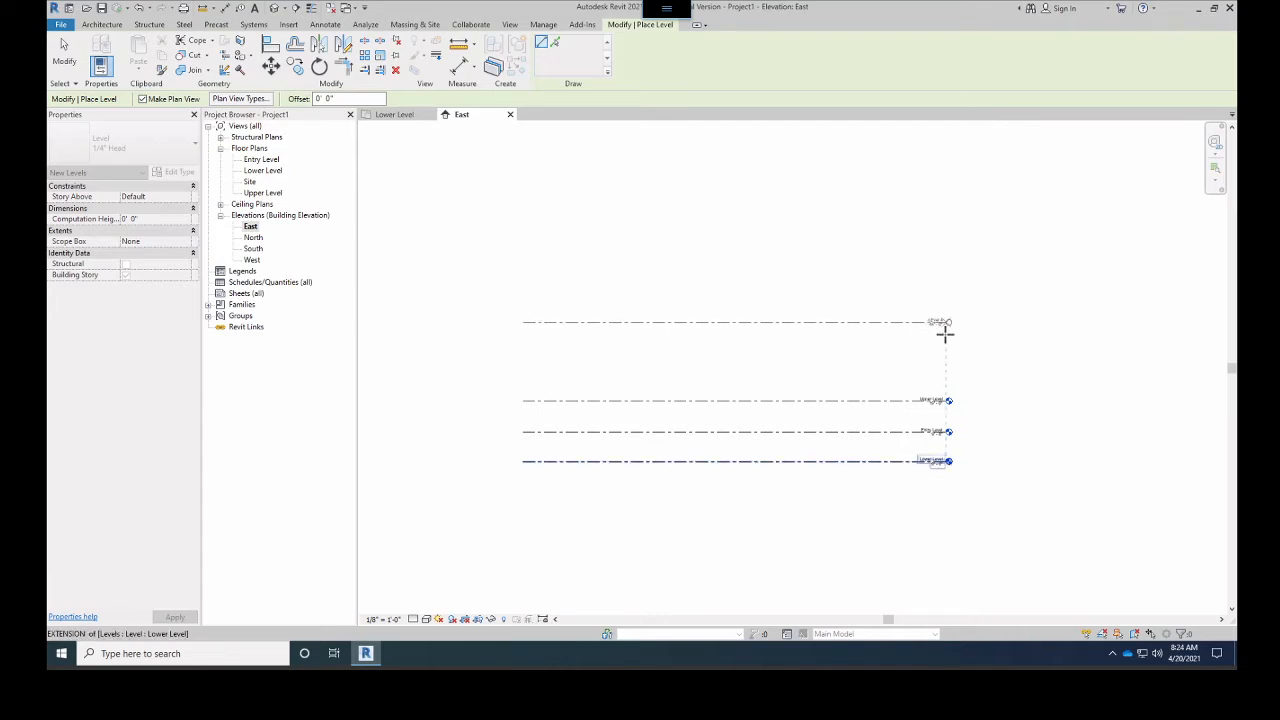
left_click(946, 334)
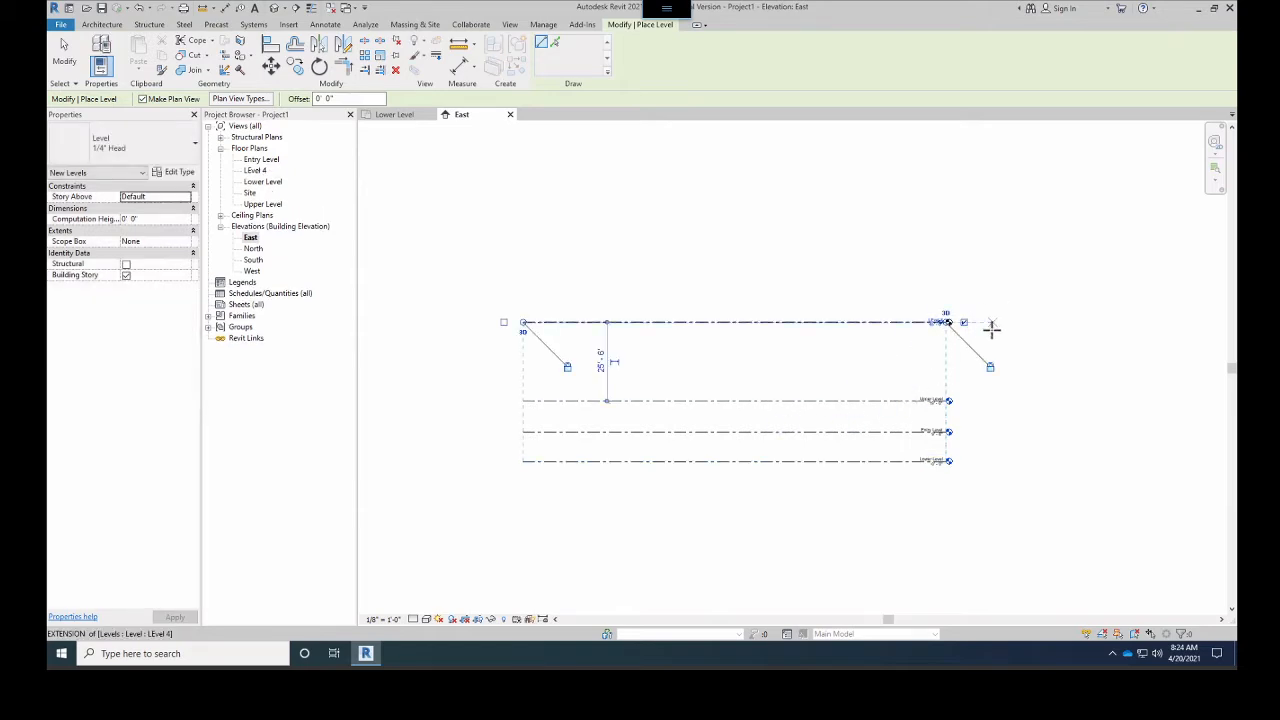
Rename the new topmost level as "Roof" and rename its corresponding views as well
scroll(991, 329, "up", 3)
middle_click_drag(851, 314, 680, 280)
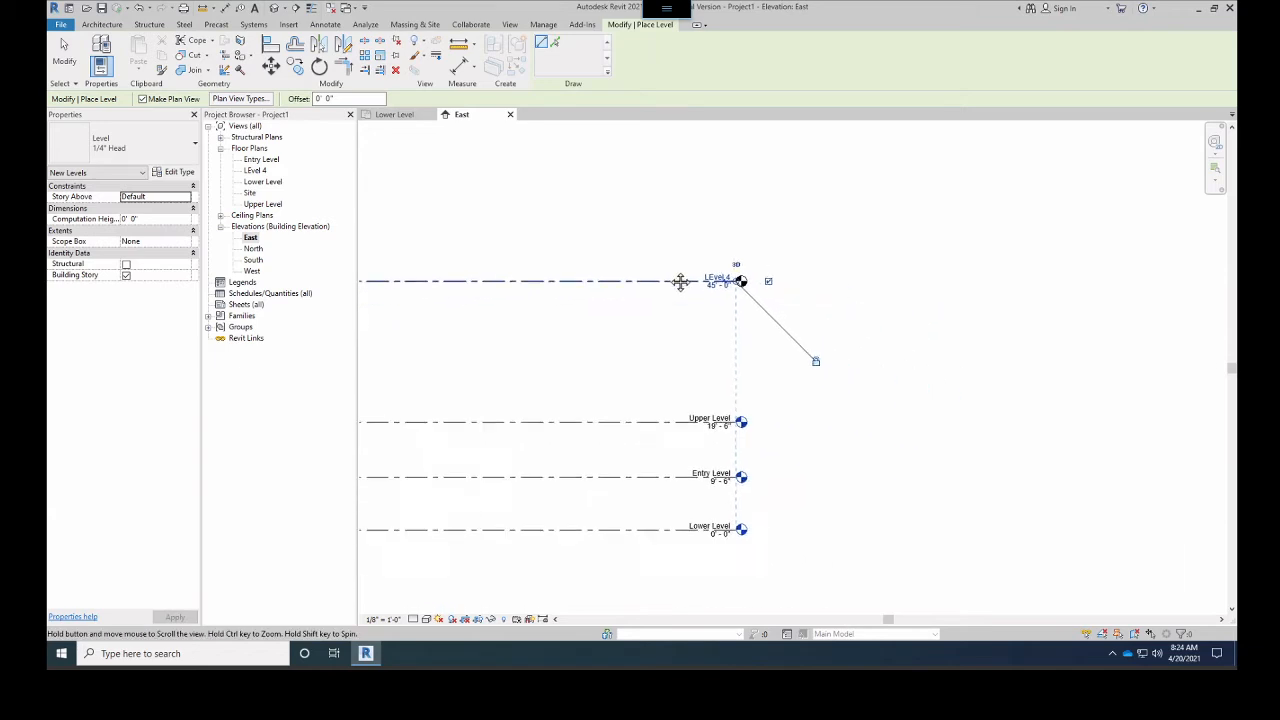
scroll(688, 286, "up", 2)
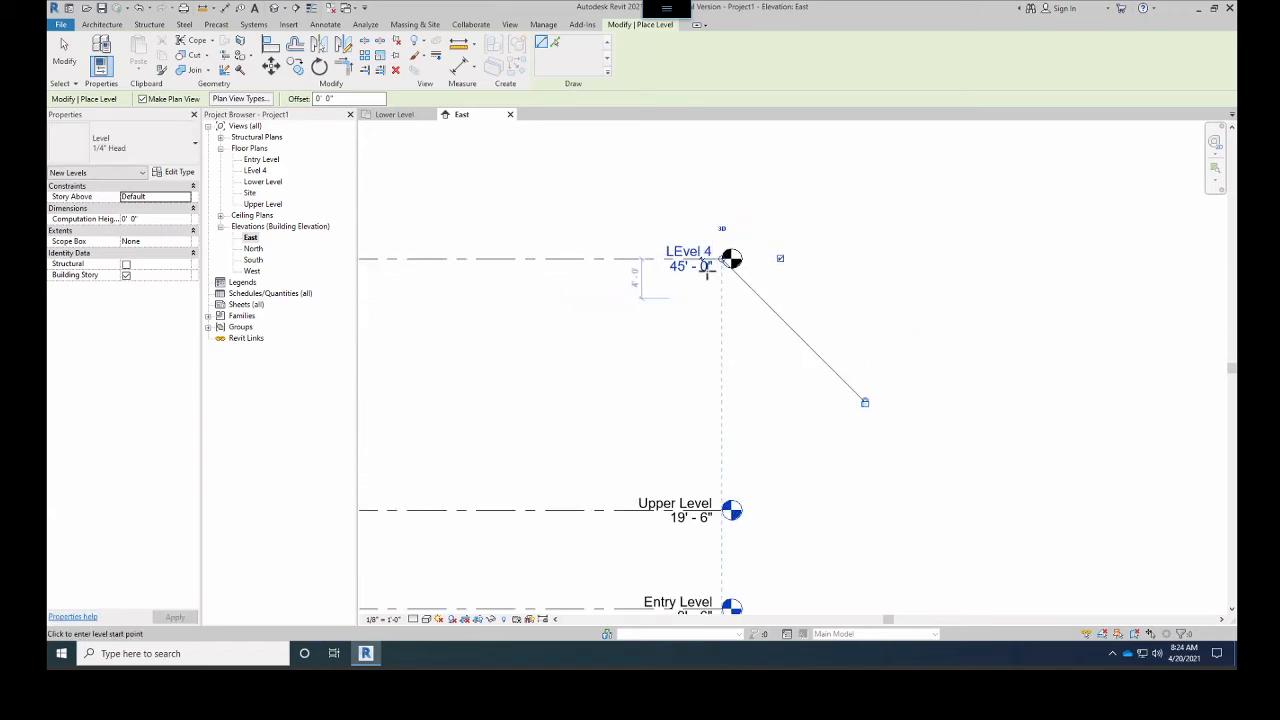
left_click(683, 252)
left_click(686, 252)
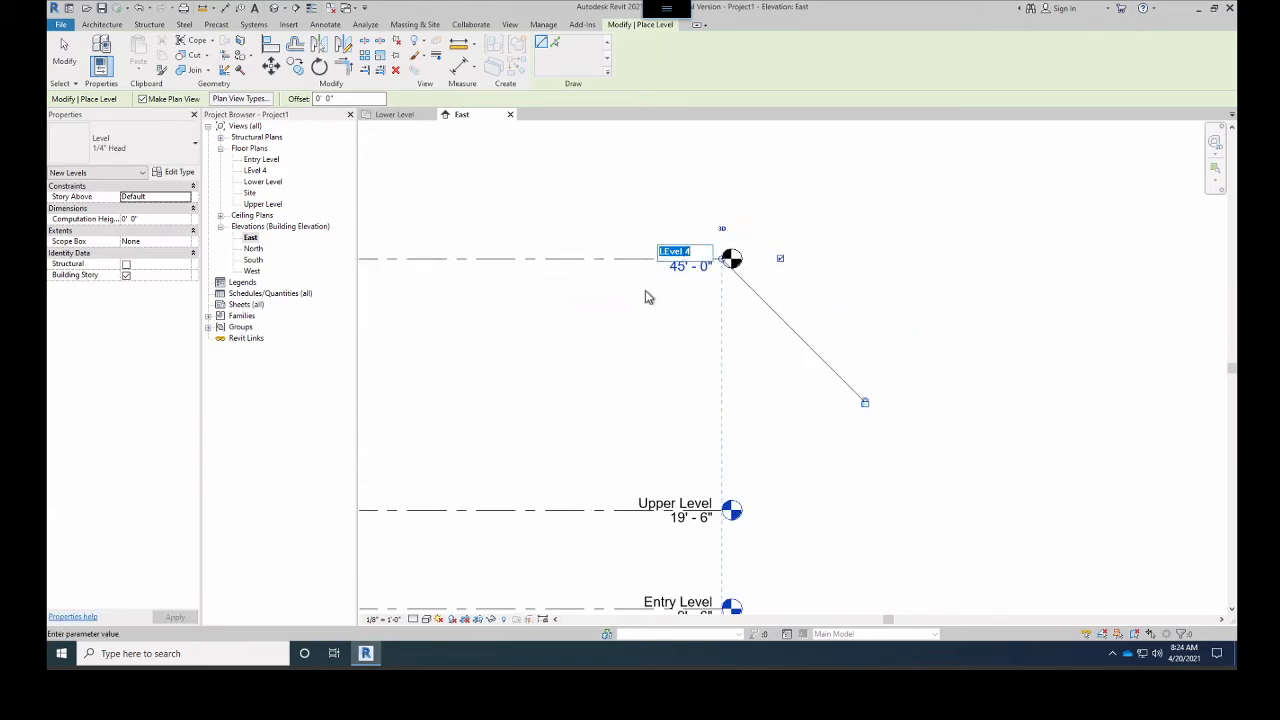
type("Roof")
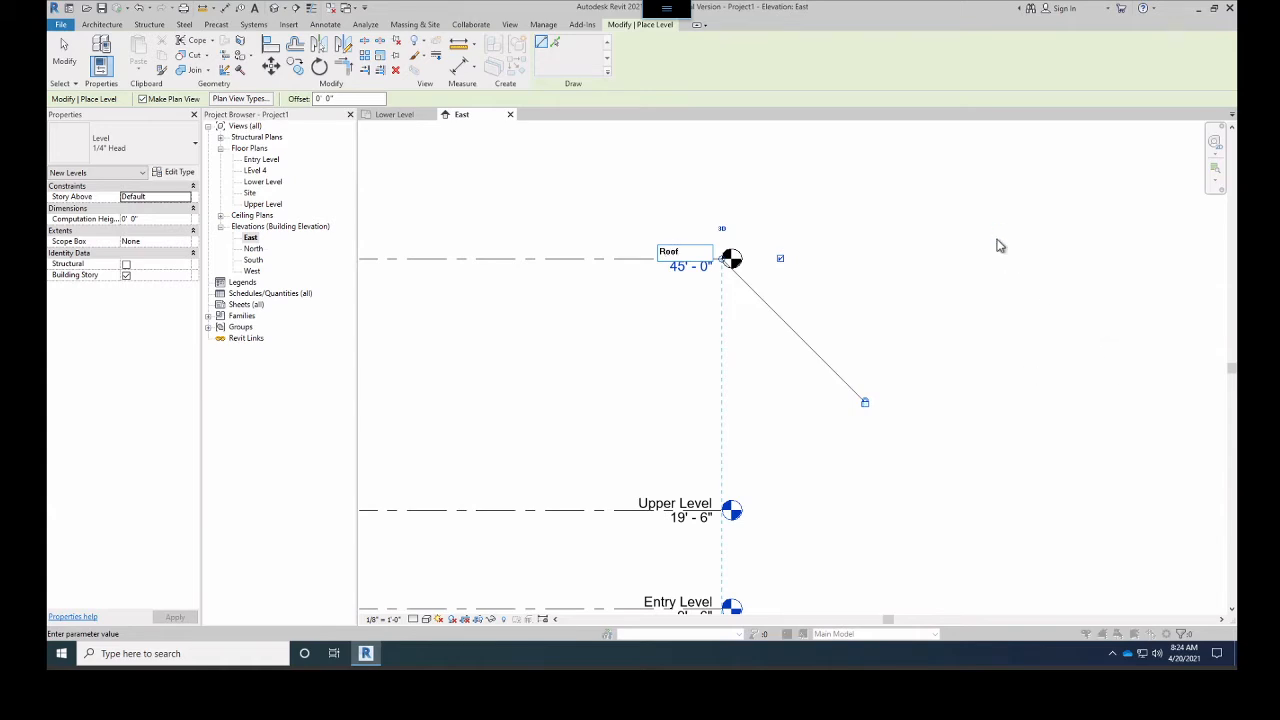
key("Return")
left_click(688, 330)
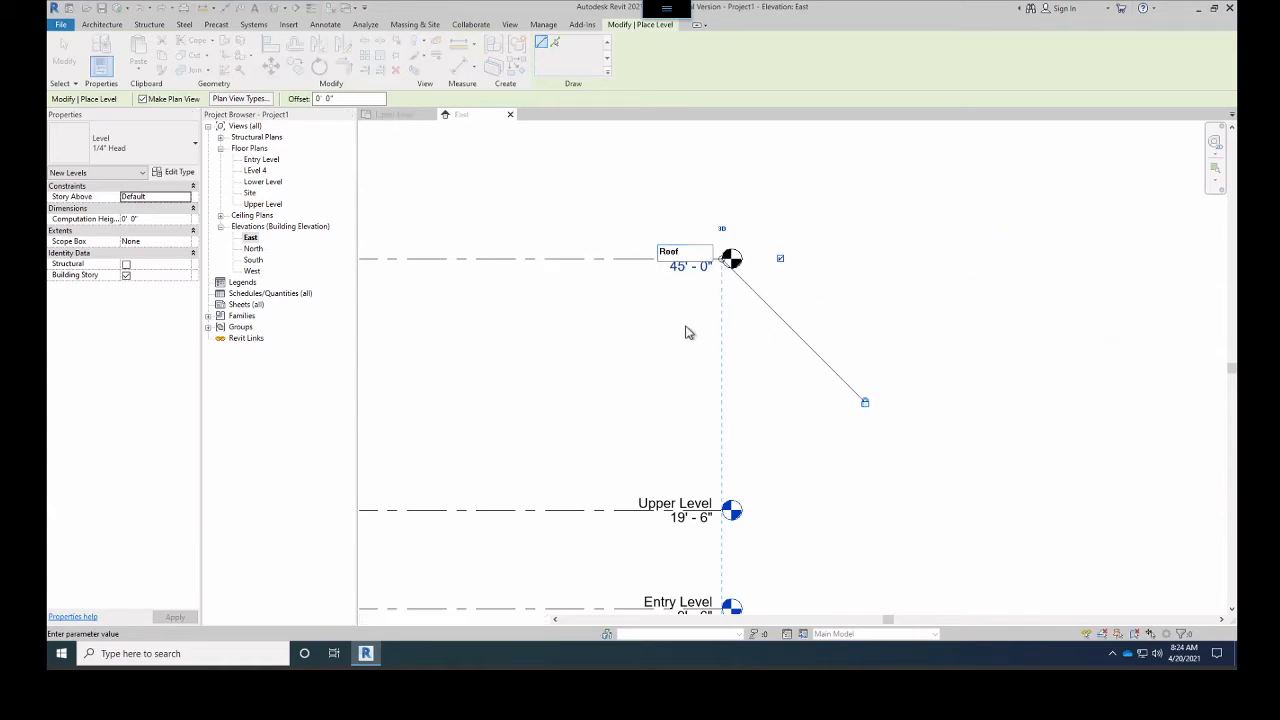
Set the Roof level's elevation to 30' directly on its level line
left_click(688, 266)
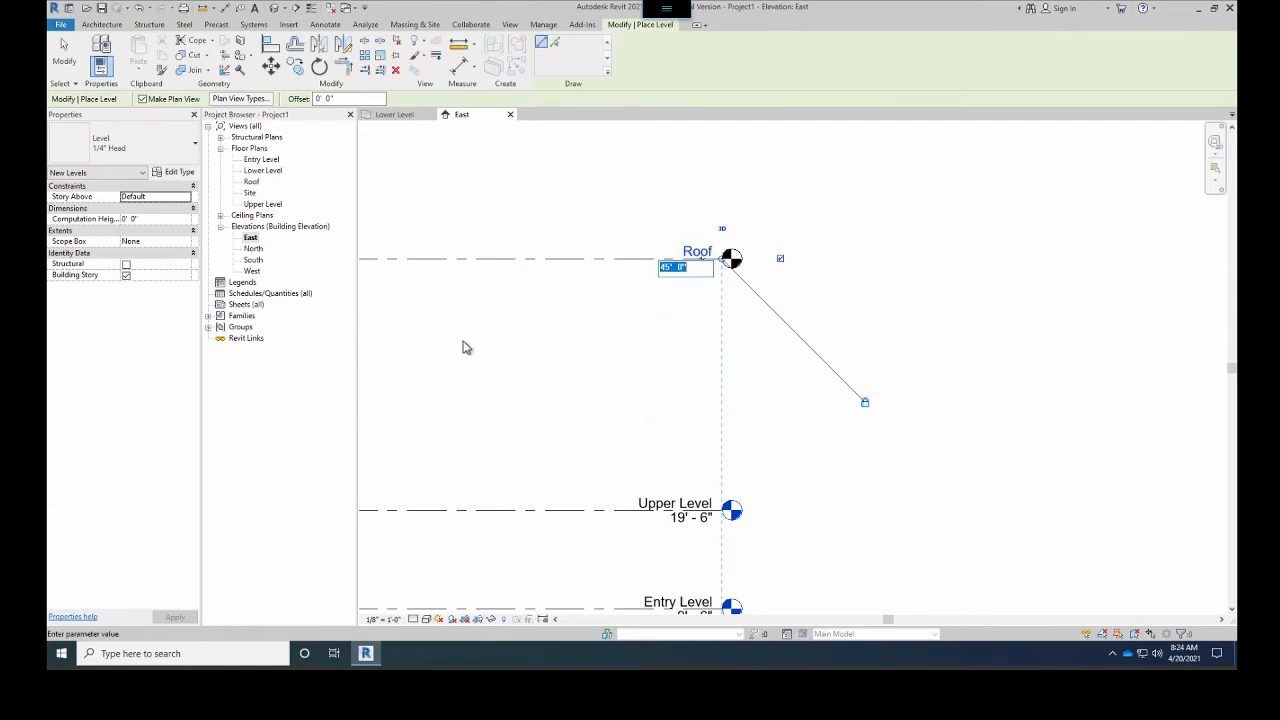
type("30'")
key("Return")
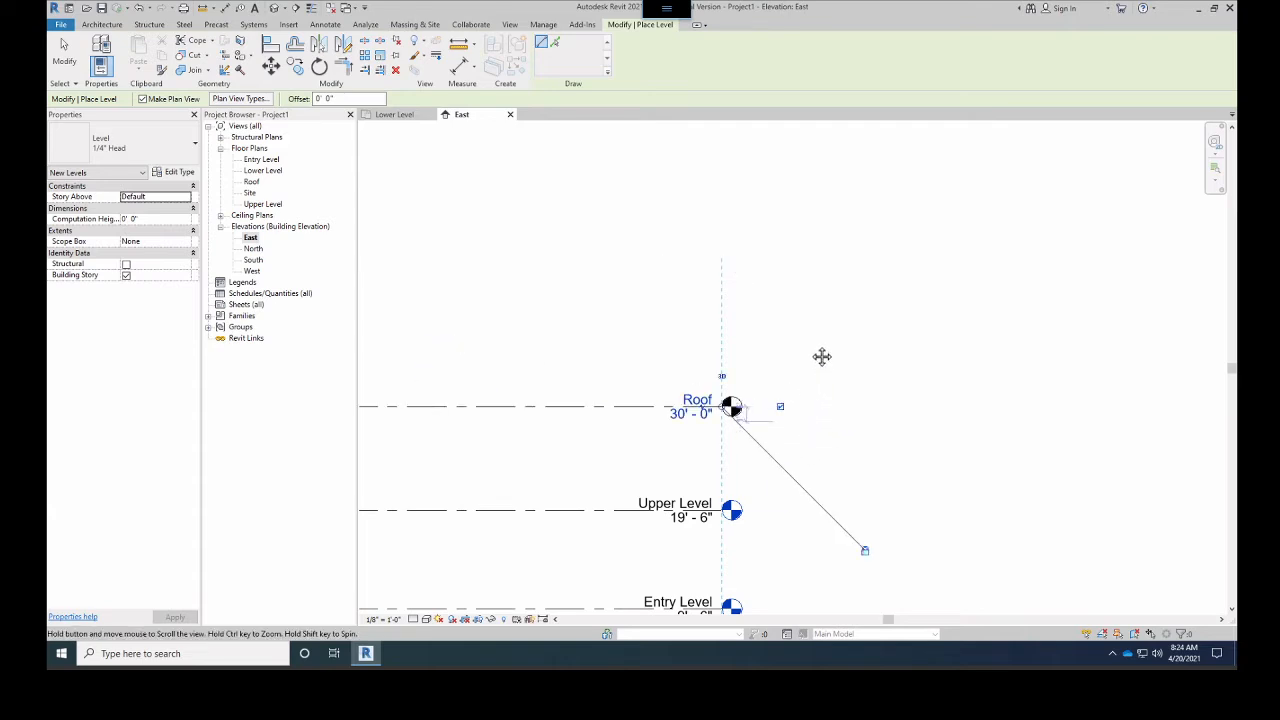
Examine the names and elevations of the Roof, Upper, Entry and Lower levels and the spacing between them
middle_click_drag(822, 357, 857, 300)
scroll(857, 300, "down", 2)
scroll(757, 379, "up", 1)
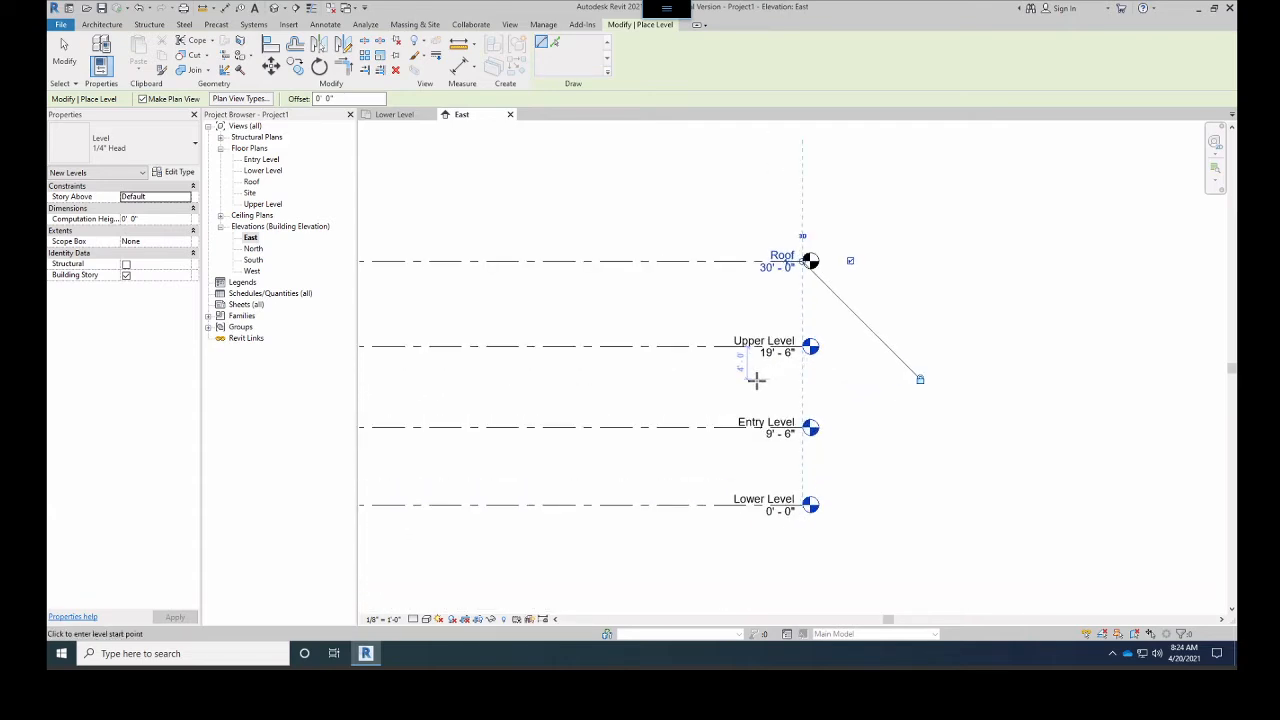
scroll(757, 518, "up", 2)
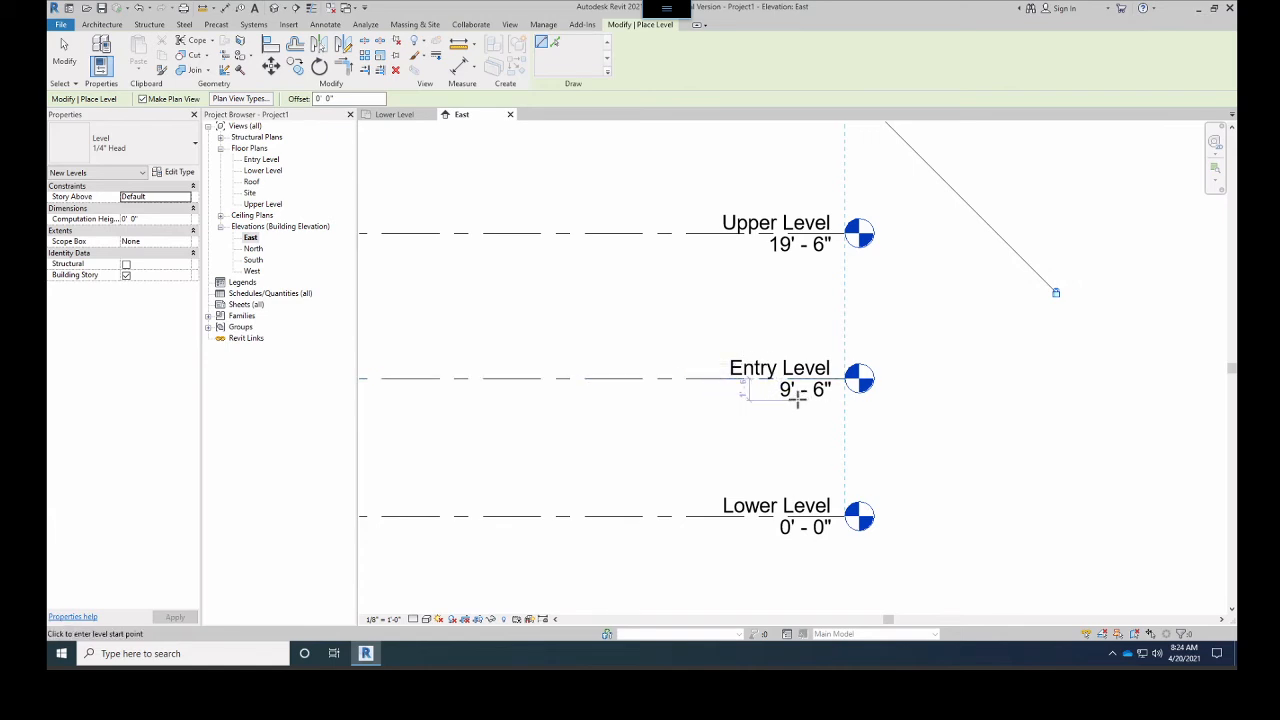
middle_click_drag(714, 277, 703, 357)
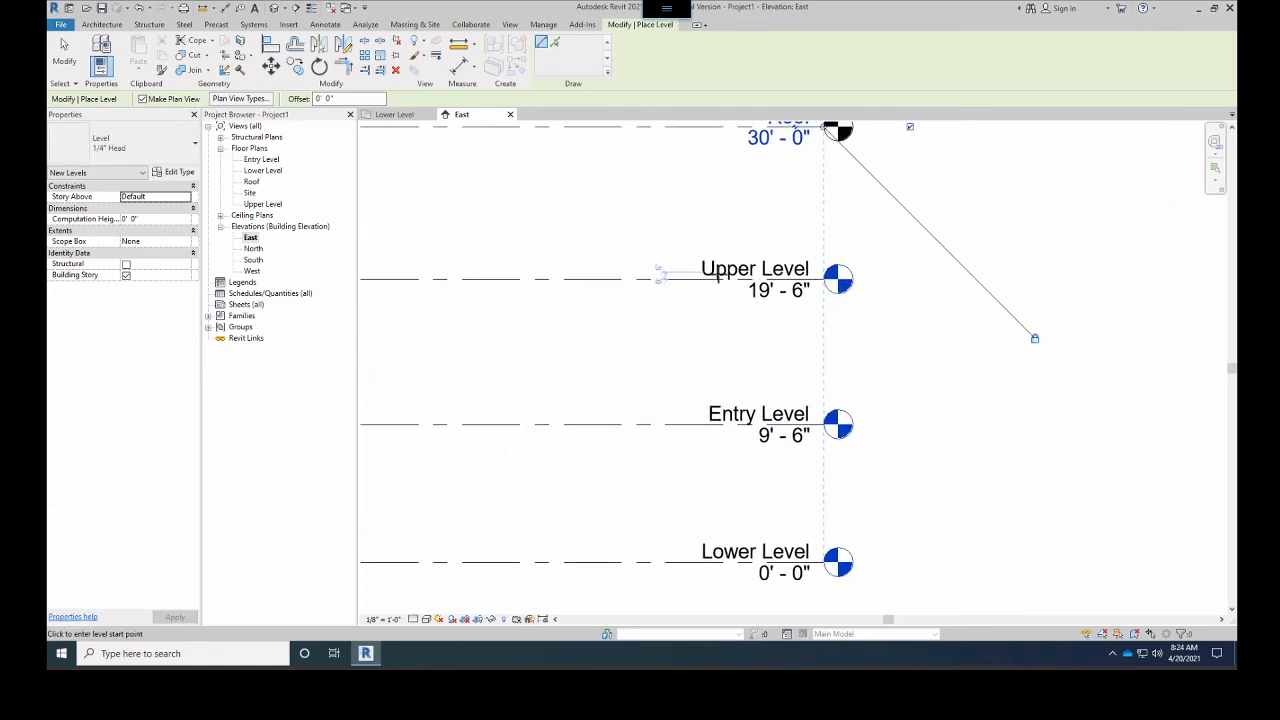
scroll(688, 258, "up", 2)
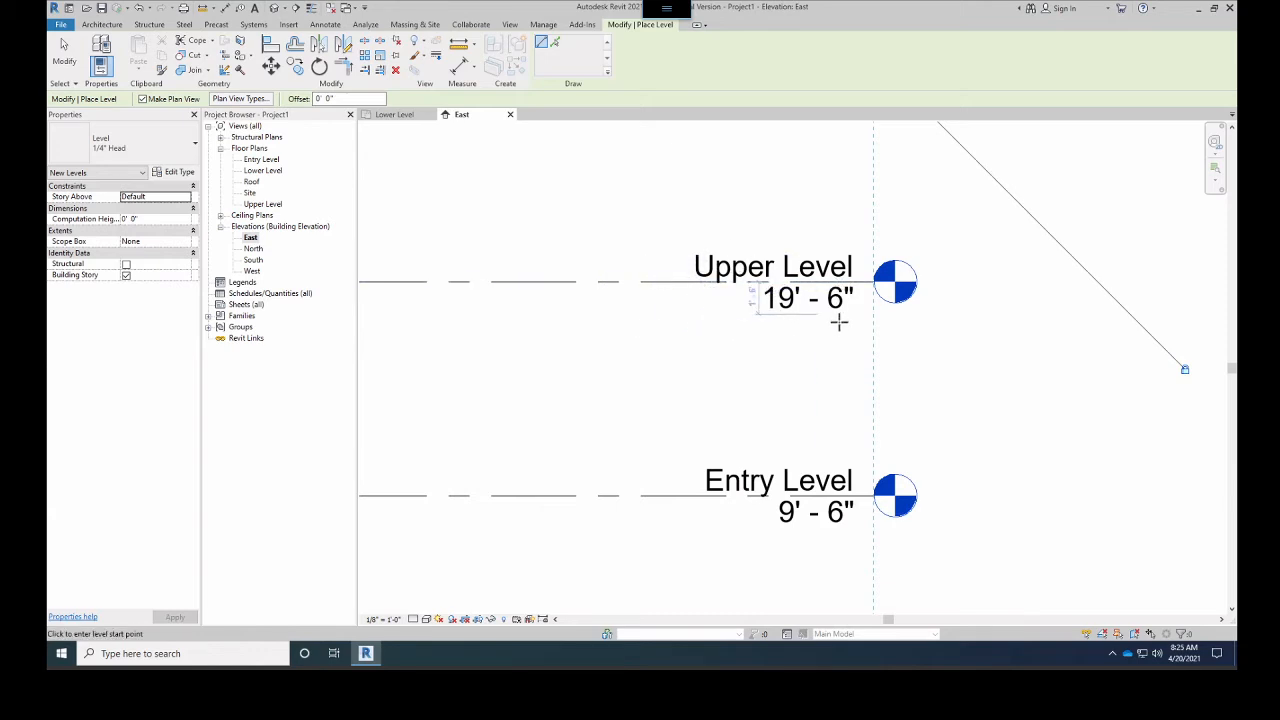
scroll(766, 400, "down", 2)
middle_click_drag(766, 411, 766, 485)
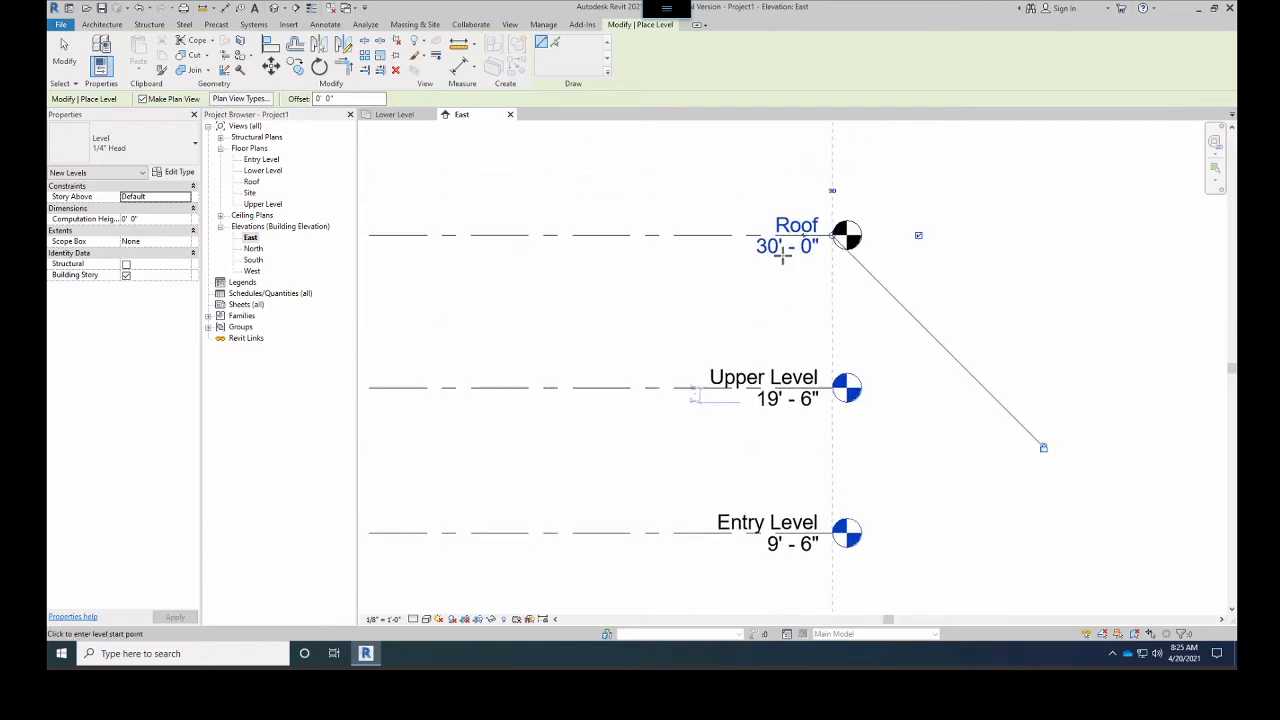
scroll(860, 212, "up", 3)
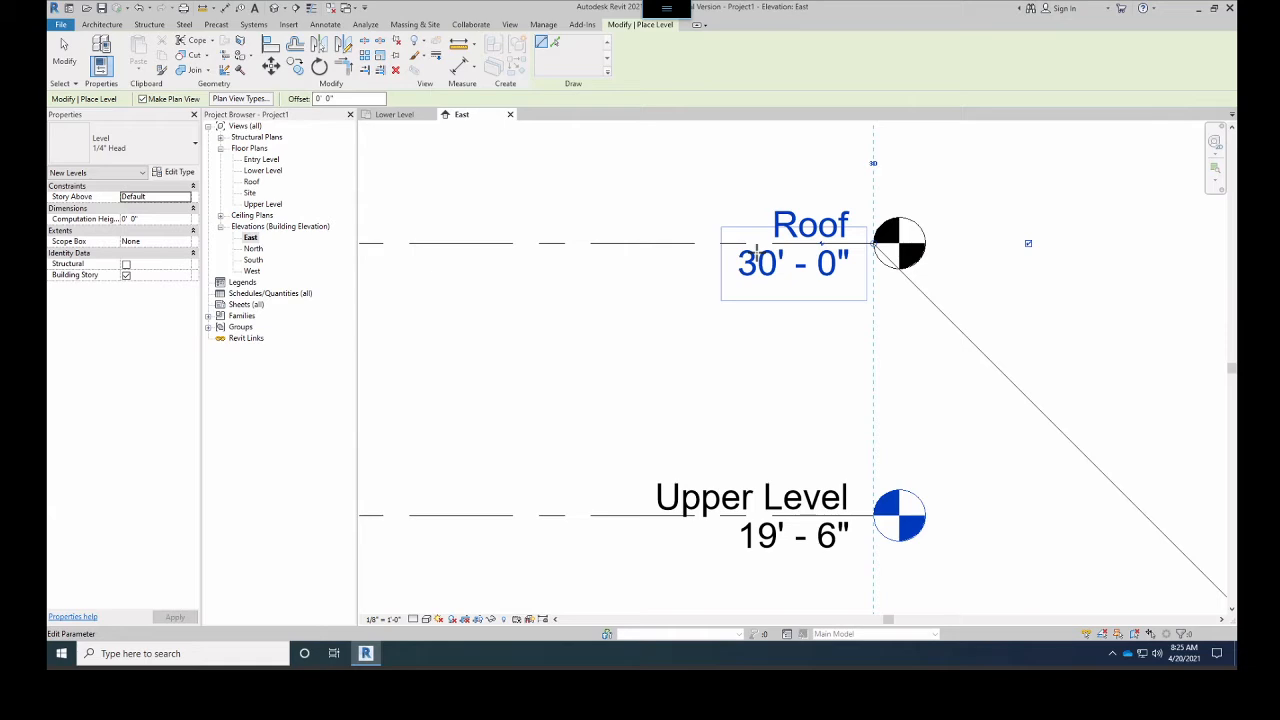
scroll(806, 330, "down", 3)
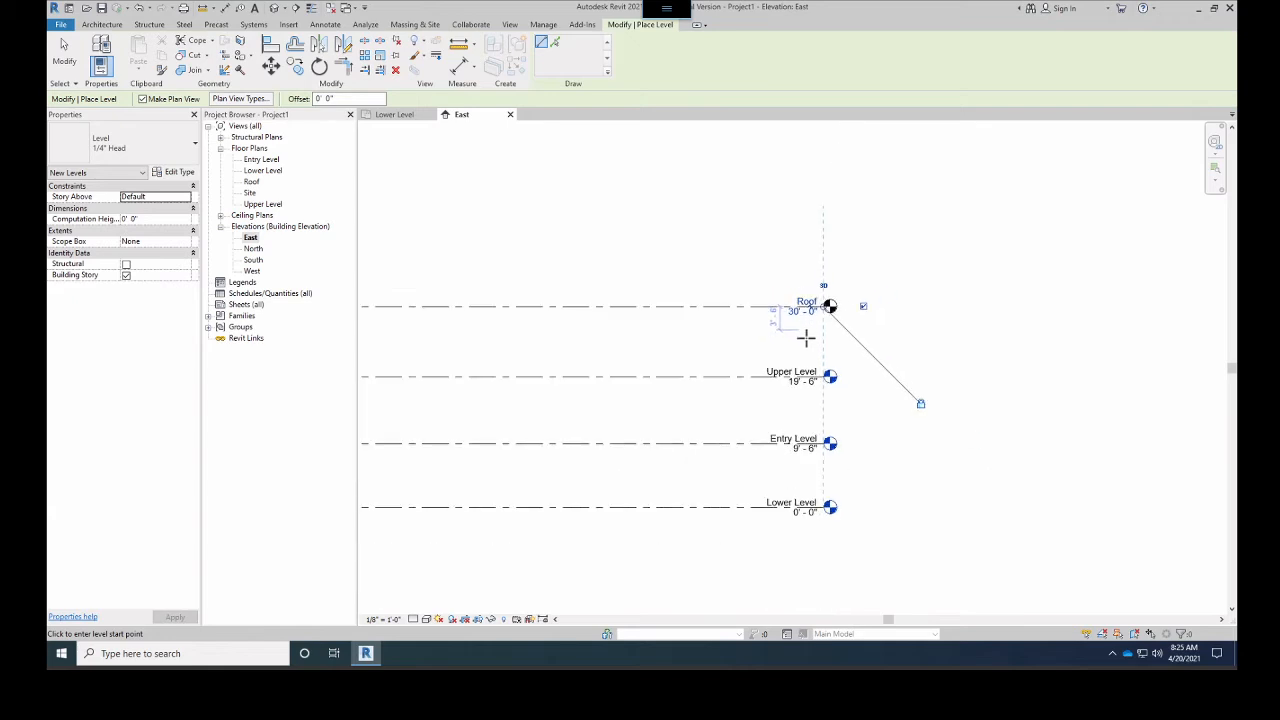
scroll(806, 338, "down", 1)
middle_click_drag(822, 380, 914, 353)
scroll(914, 353, "up", 1)
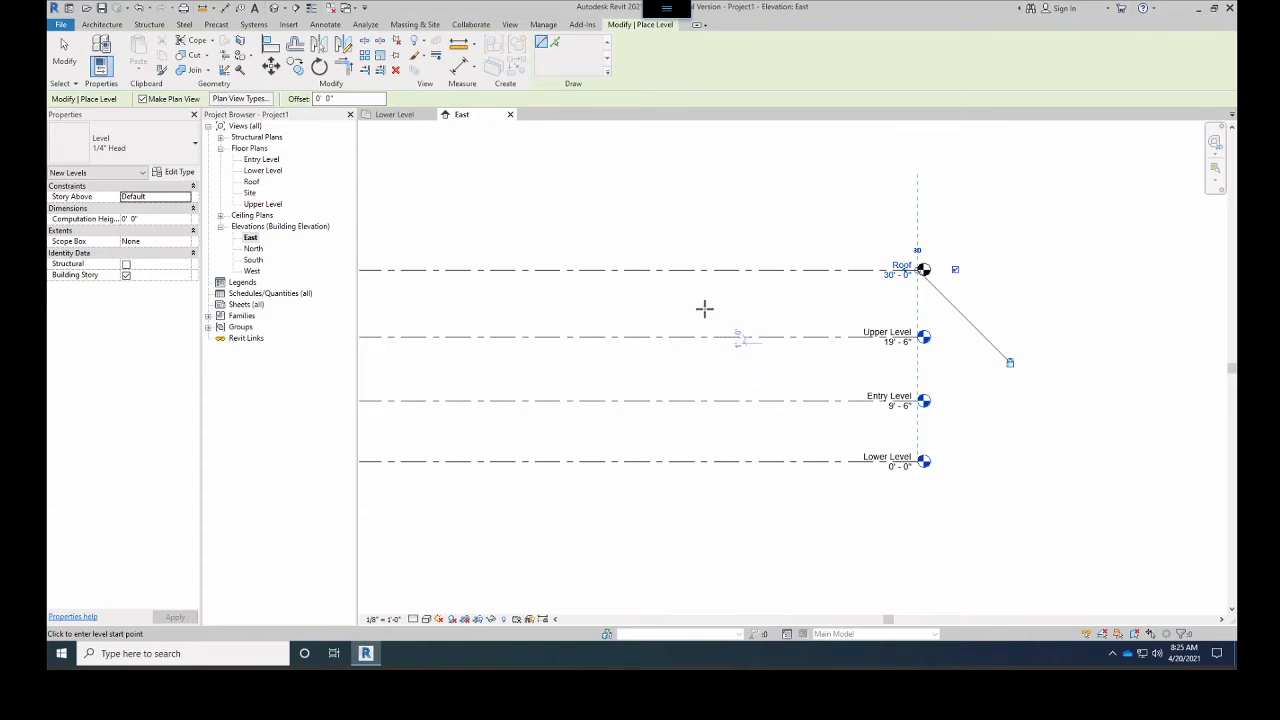
scroll(806, 306, "up", 2)
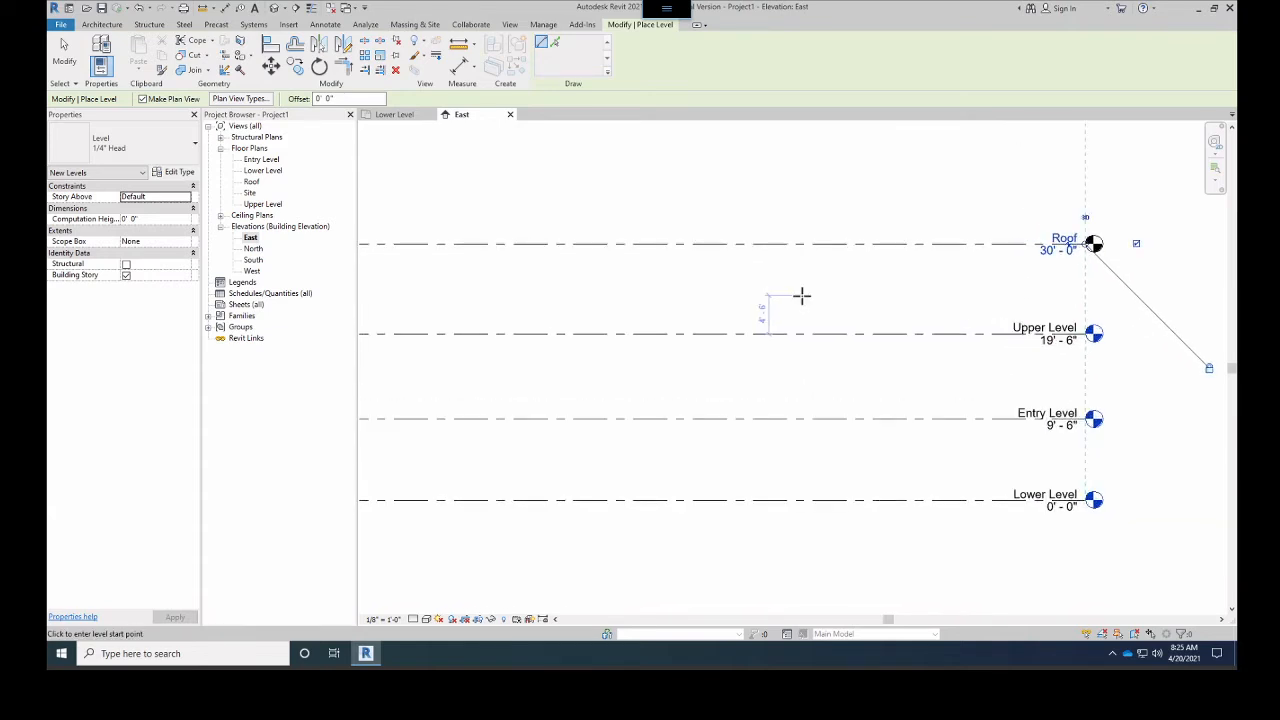
scroll(802, 295, "down", 1)
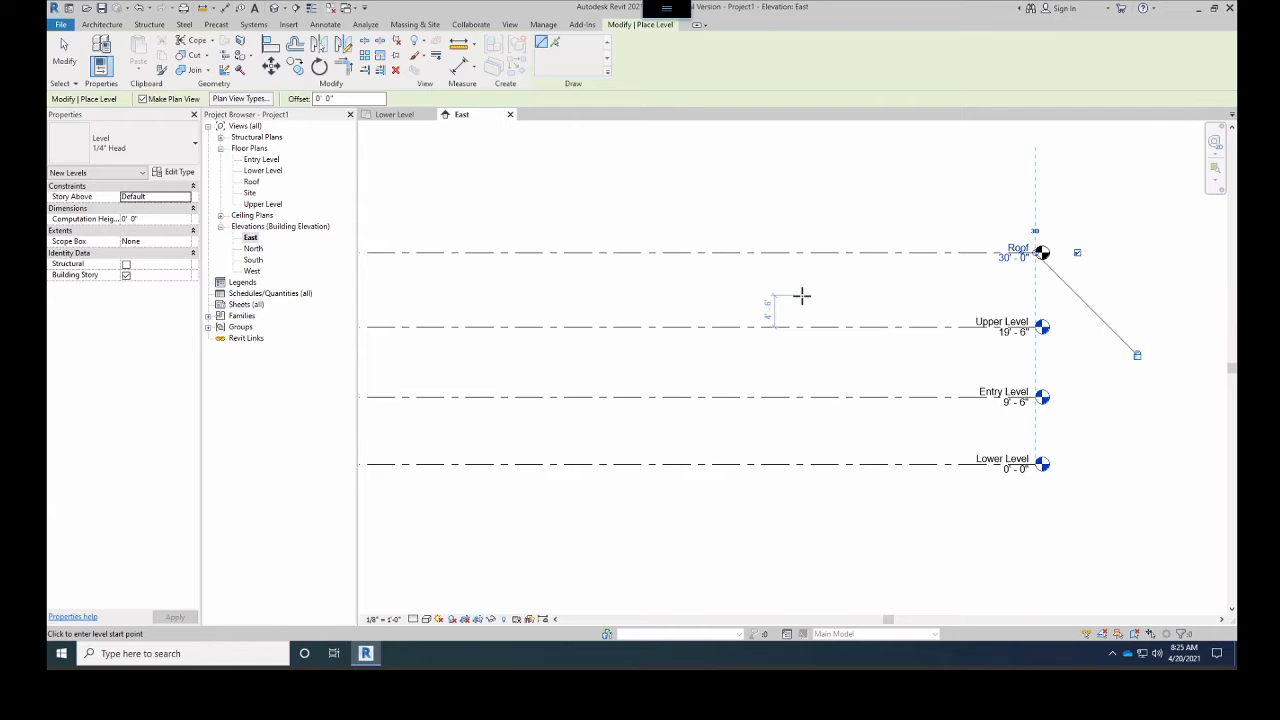
scroll(1005, 320, "up", 3)
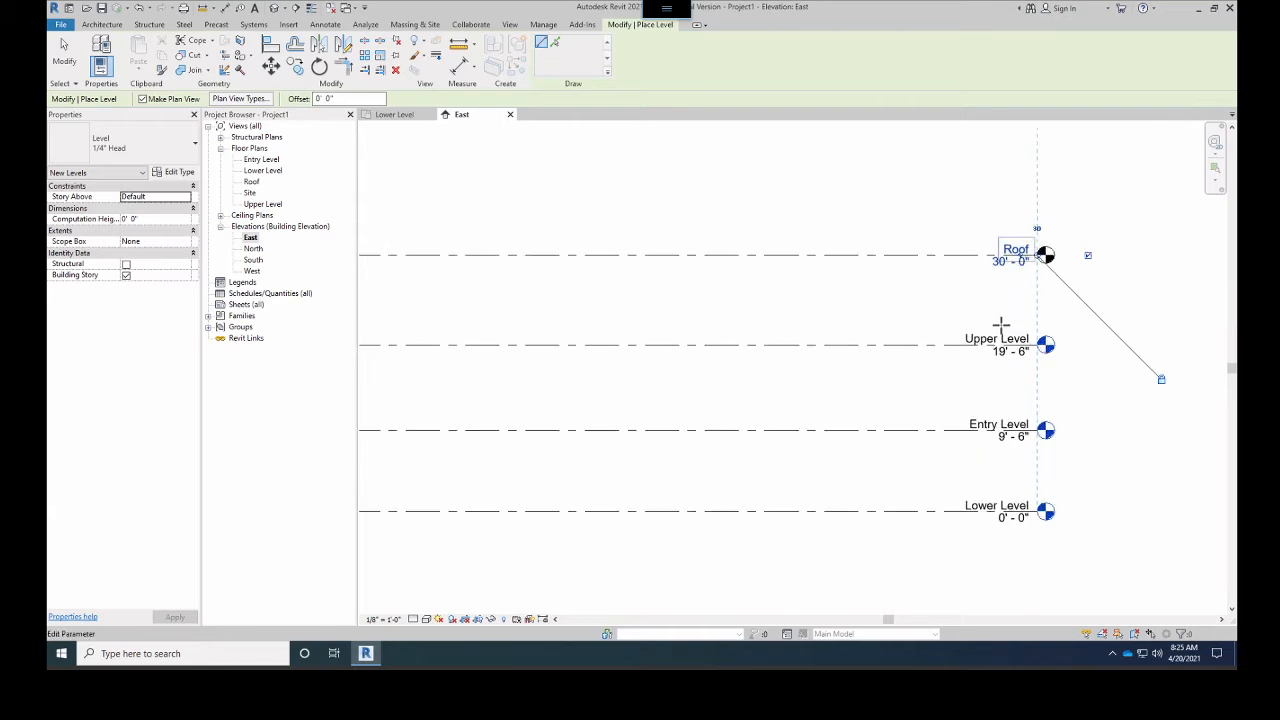
scroll(1015, 385, "up", 2)
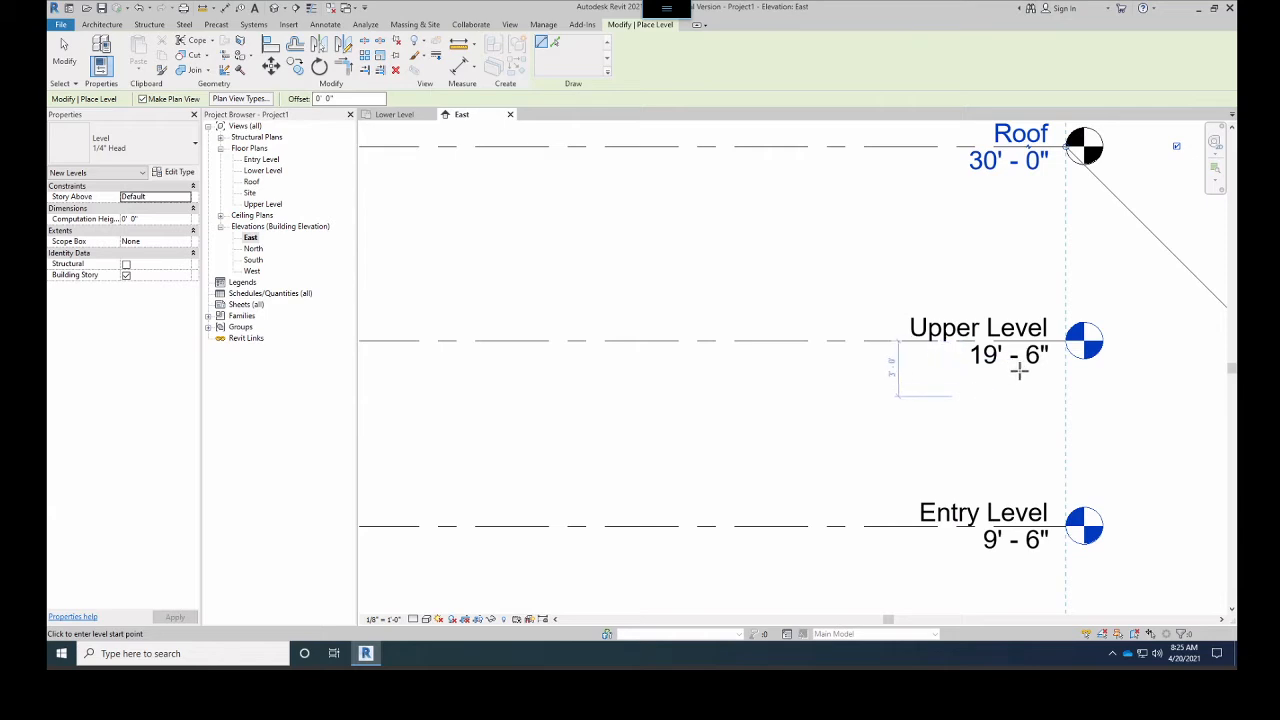
scroll(980, 380, "up", 2)
scroll(848, 414, "down", 1)
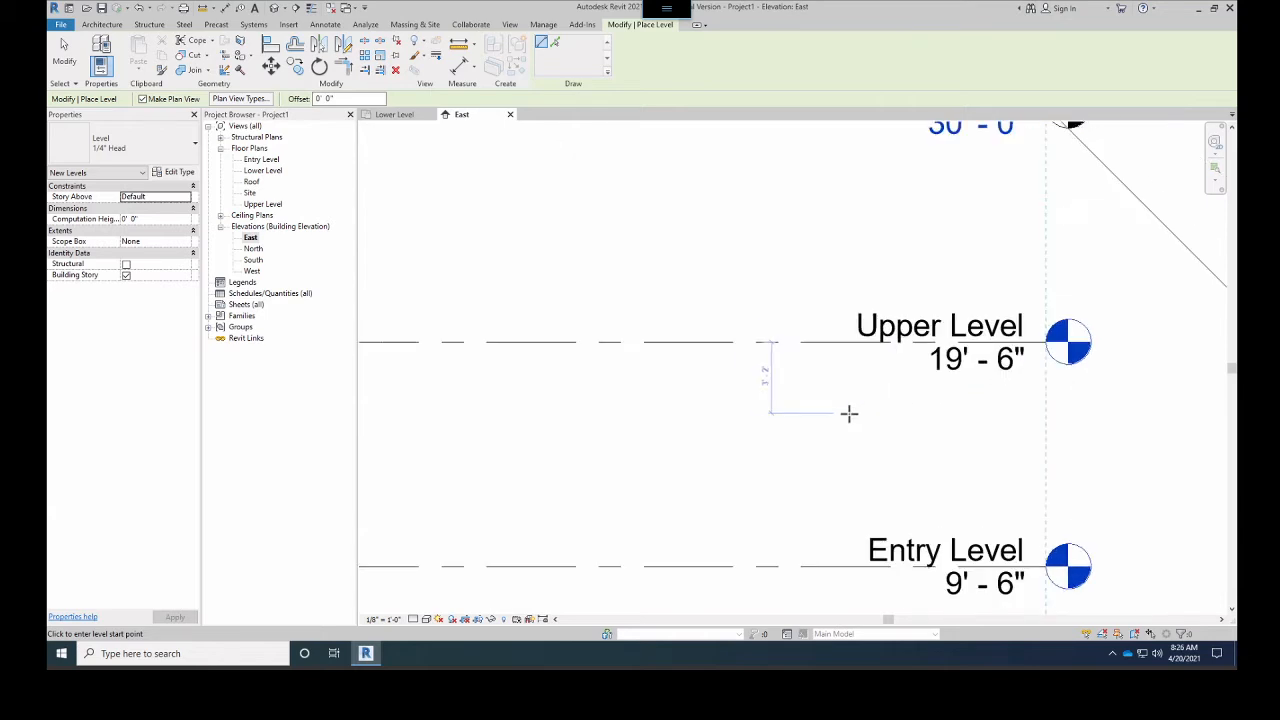
middle_click_drag(869, 318, 837, 377)
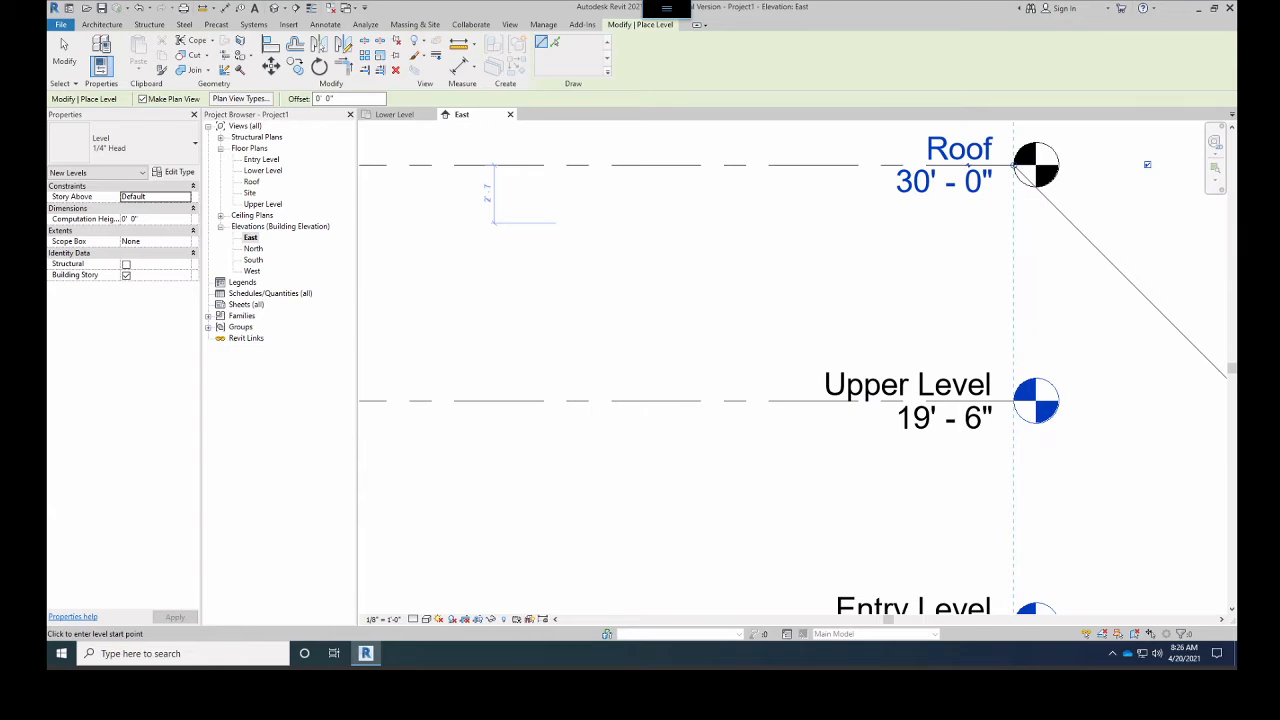
middle_click_drag(677, 423, 655, 341)
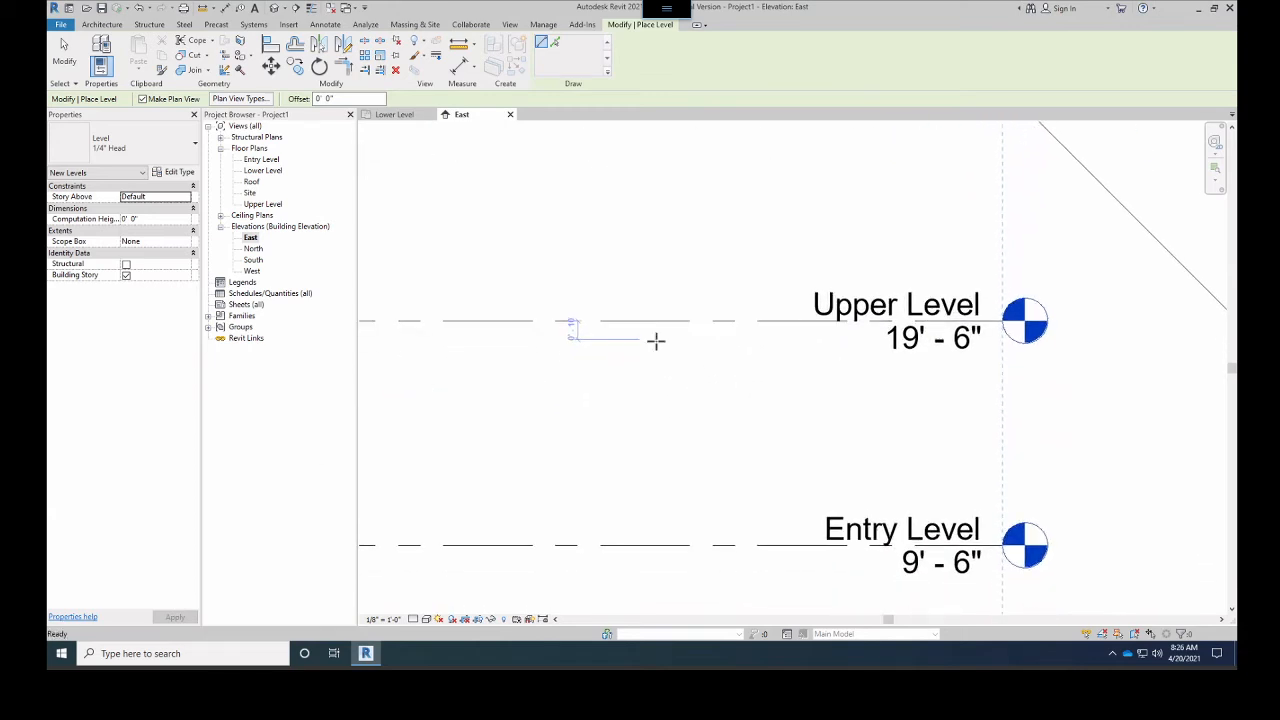
scroll(656, 341, "down", 3)
middle_click_drag(714, 408, 740, 417)
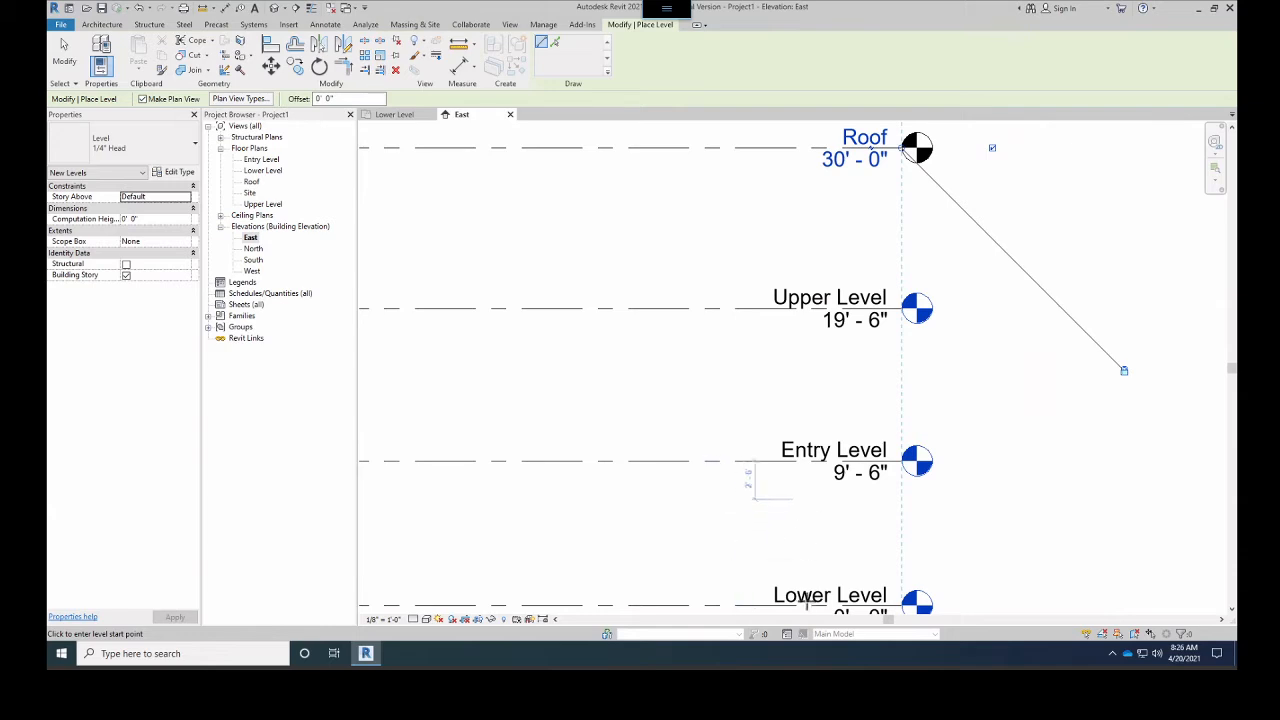
middle_click_drag(800, 570, 797, 542)
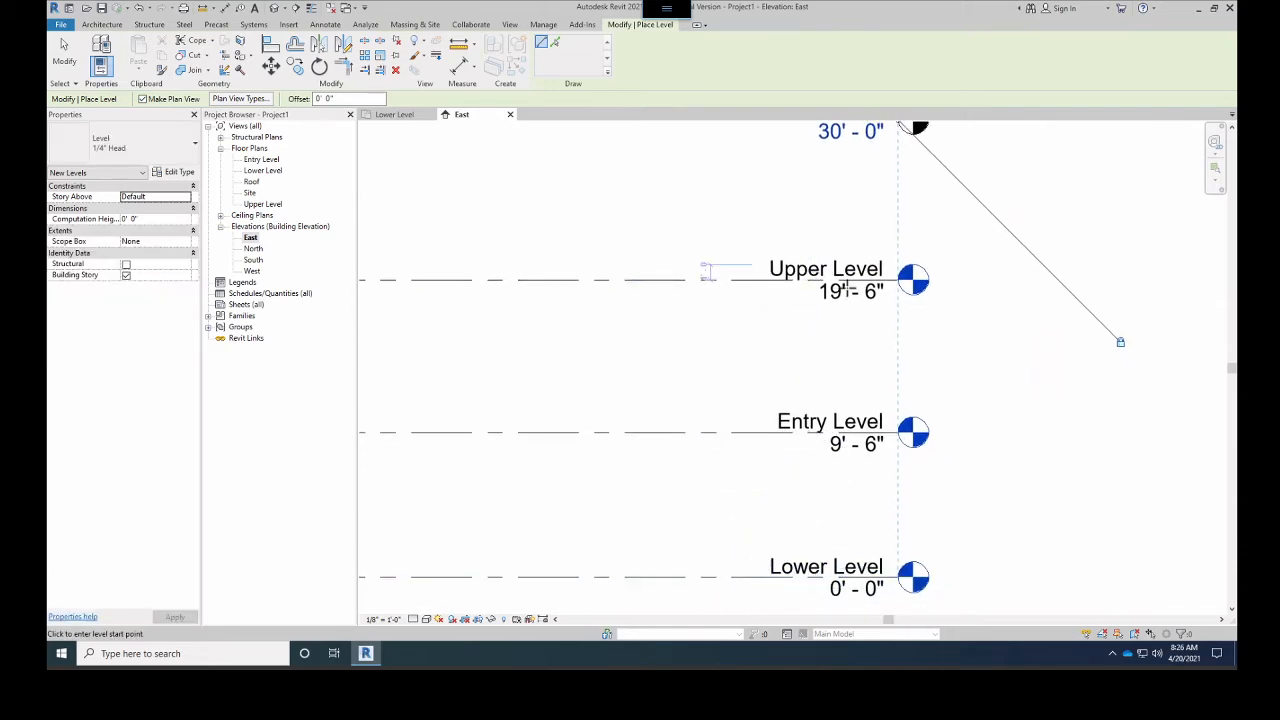
middle_click_drag(621, 354, 631, 406)
scroll(740, 294, "down", 1)
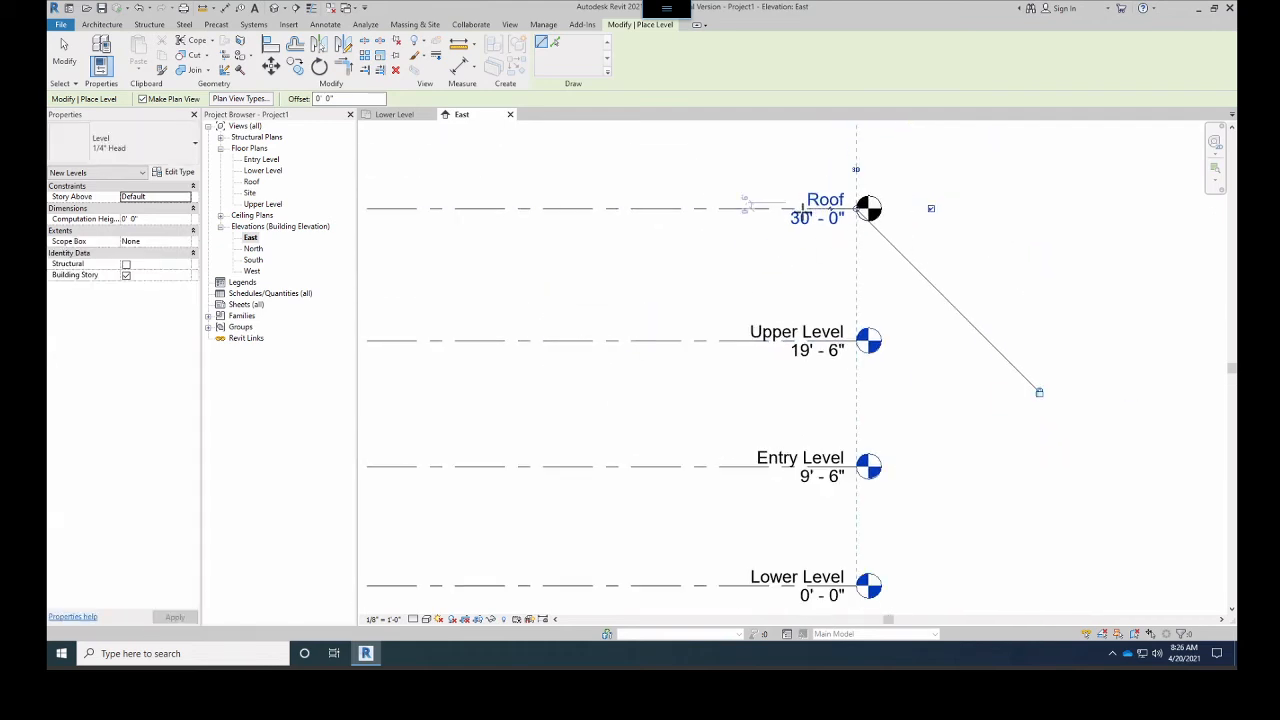
scroll(683, 257, "up", 1)
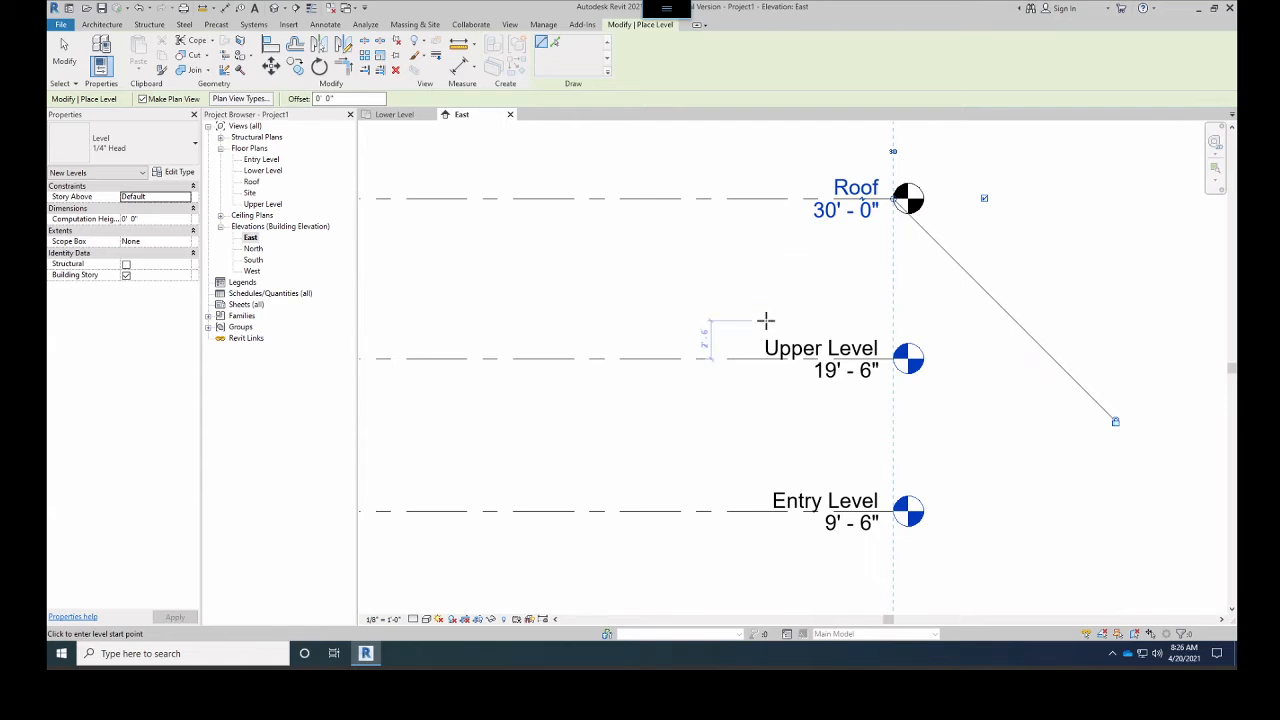
scroll(765, 320, "down", 1)
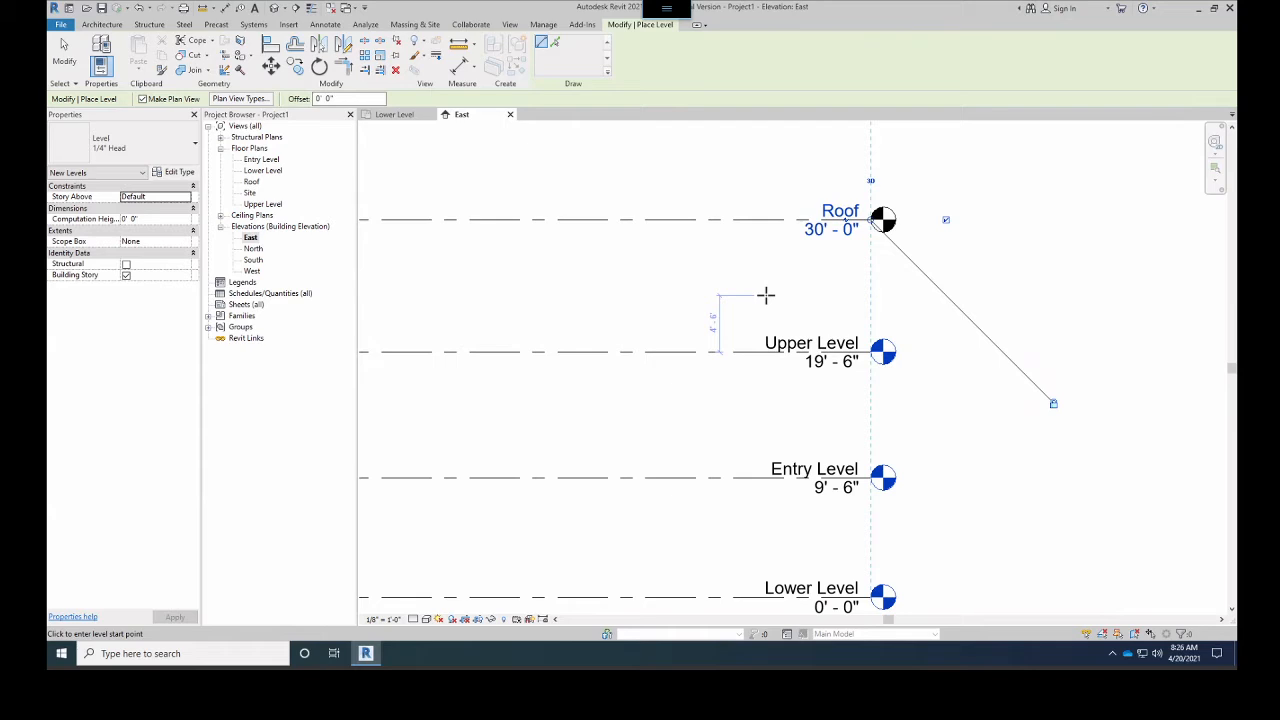
Set the Roof level's elevation to 29'6 directly on its level line
middle_click_drag(774, 309, 766, 280)
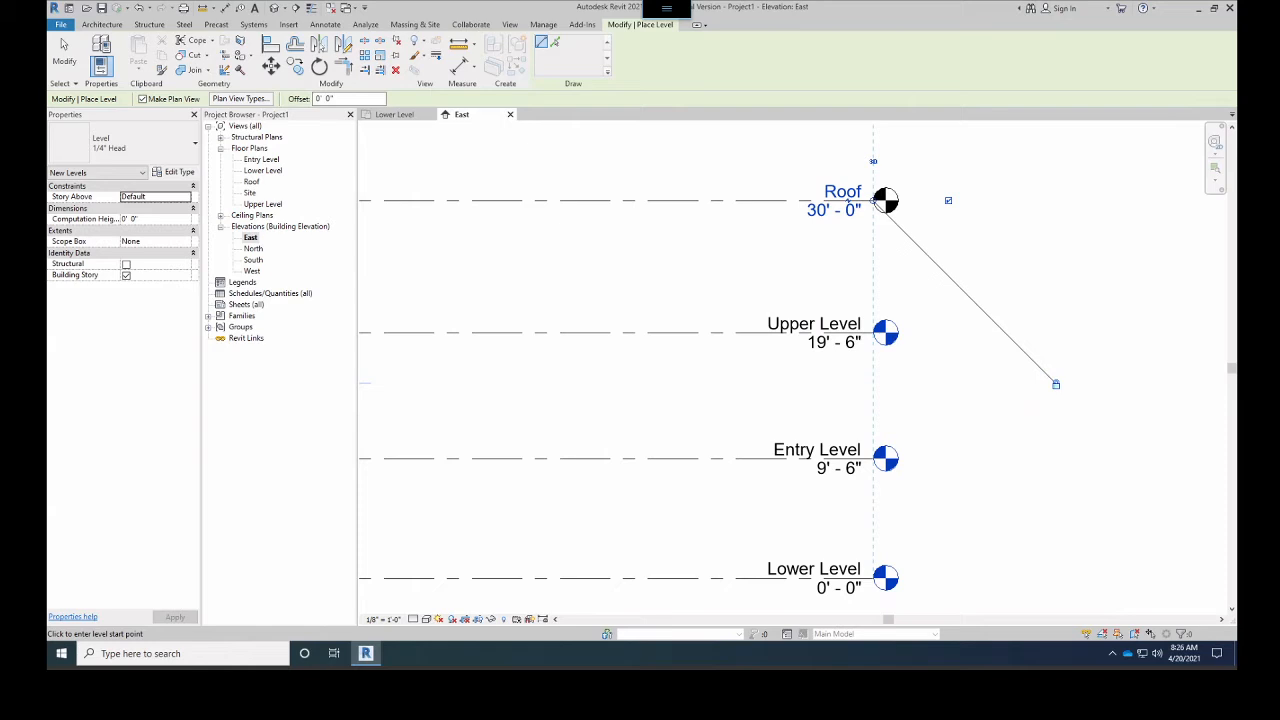
left_click(828, 210)
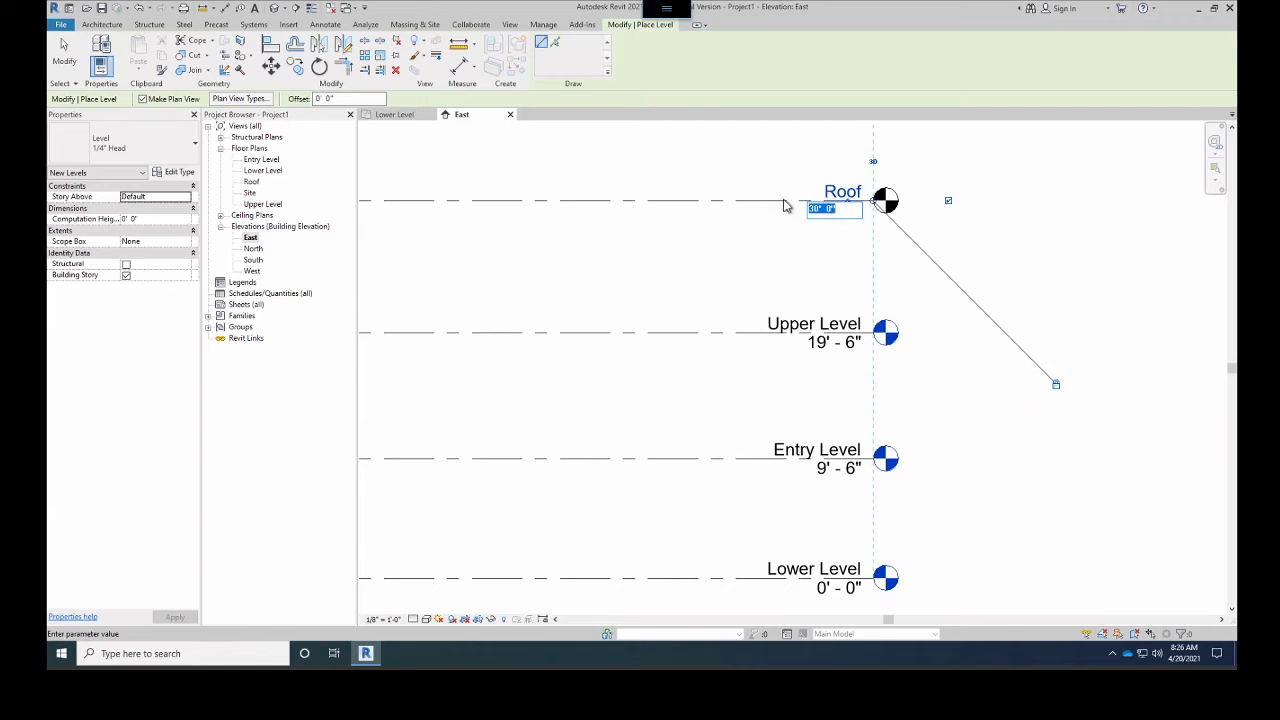
type("29'6")
key("Return")
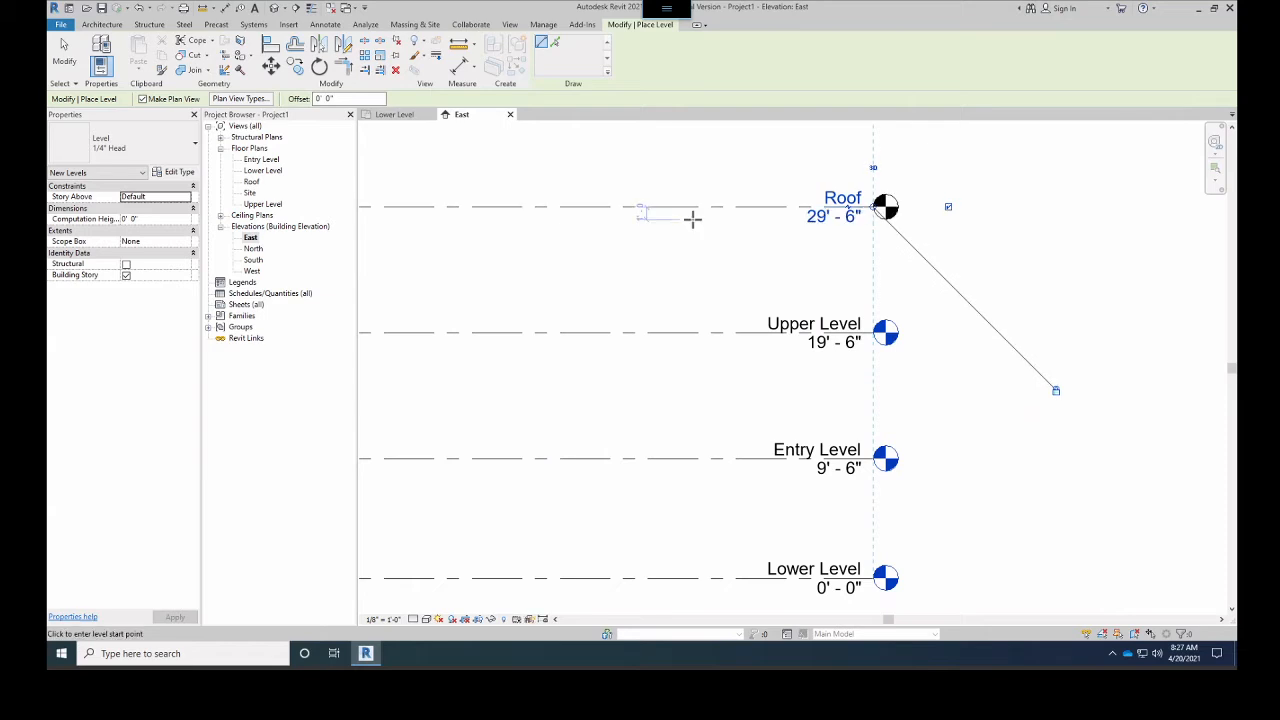
scroll(875, 205, "up", 4)
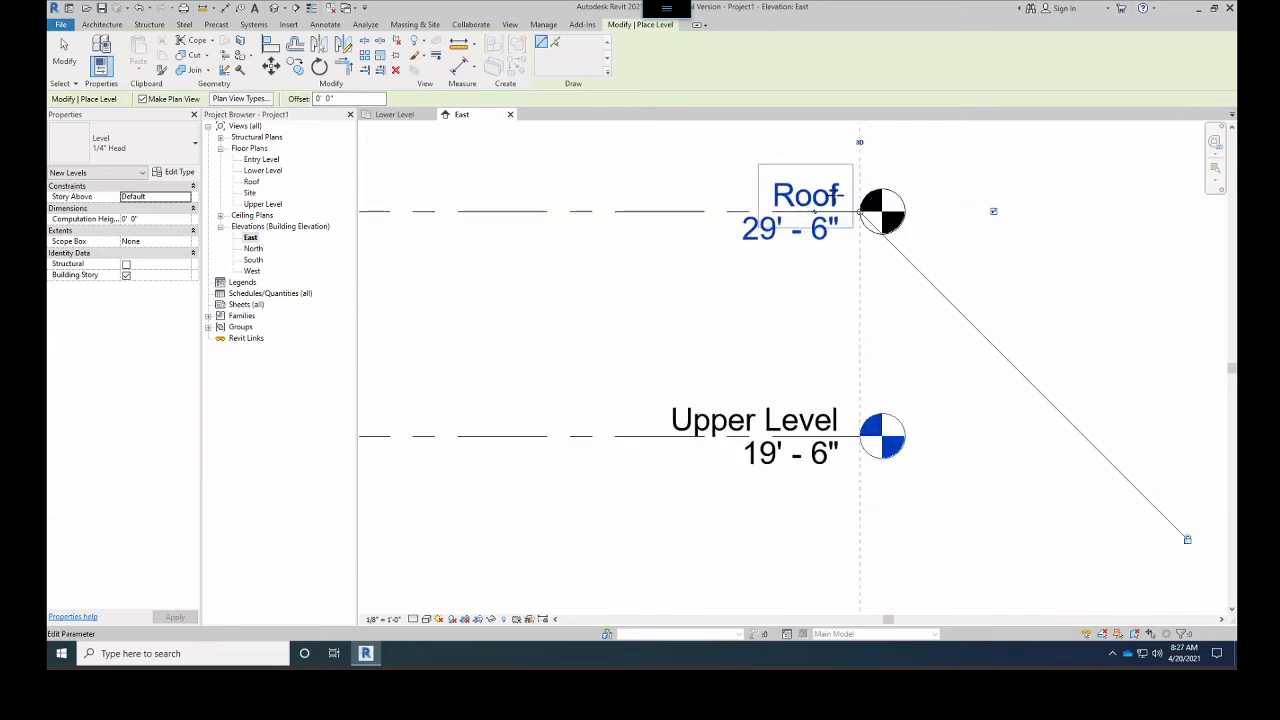
scroll(790, 222, "up", 2)
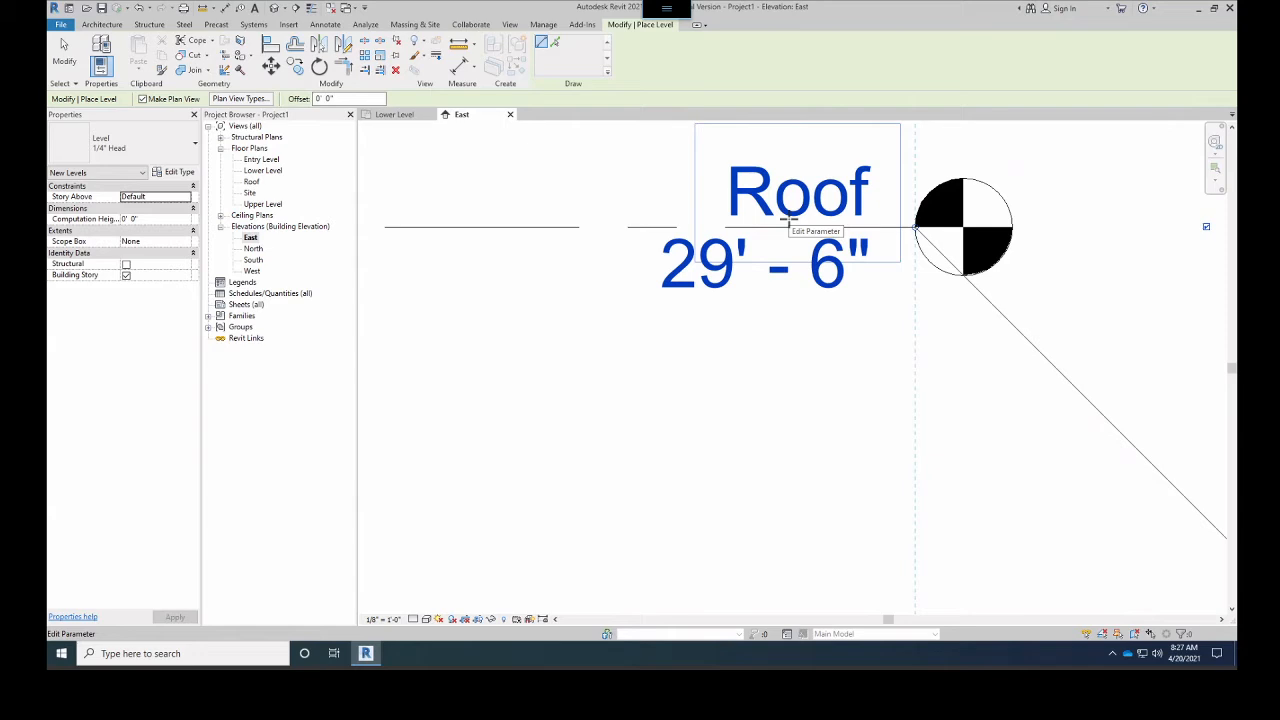
scroll(740, 258, "down", 2)
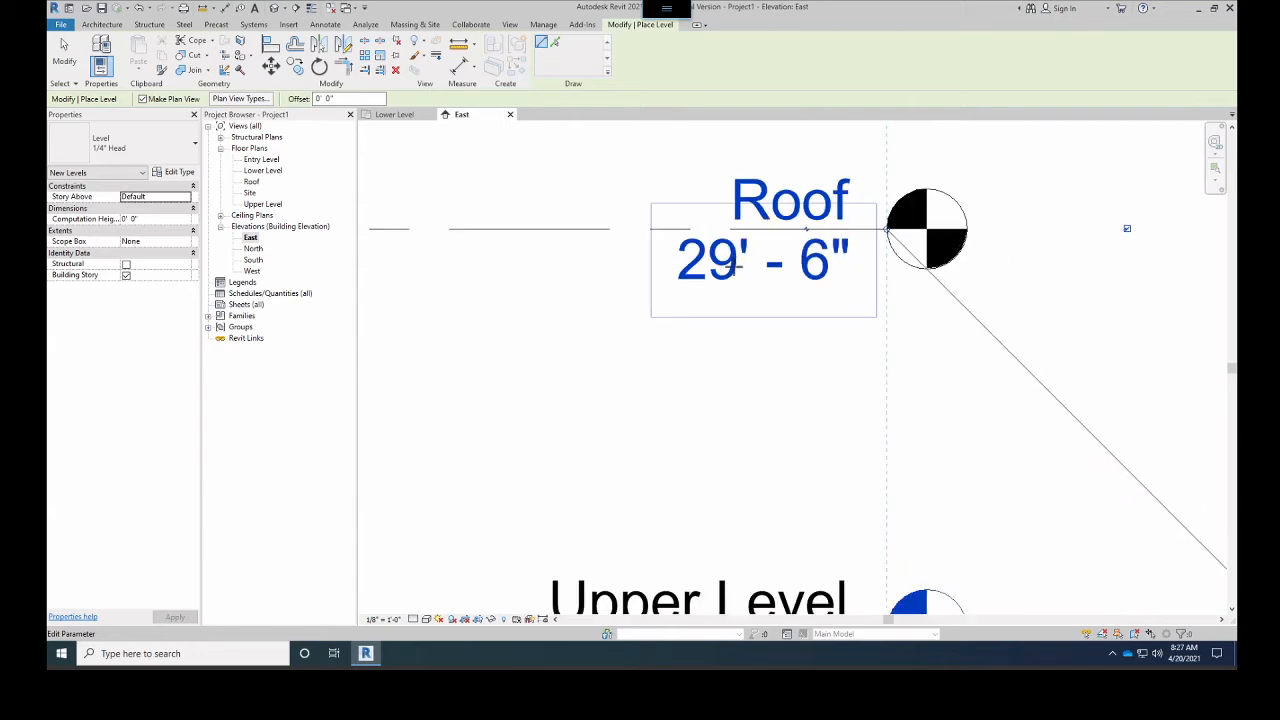
scroll(737, 262, "down", 3)
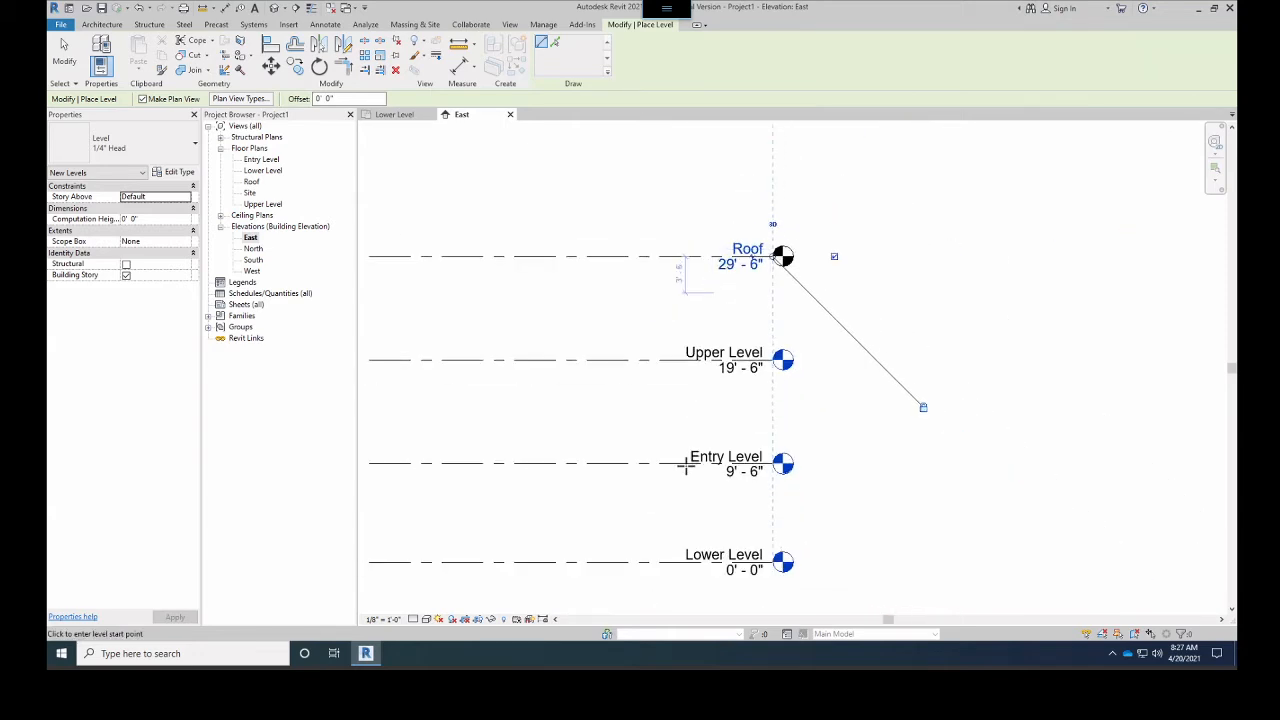
scroll(700, 478, "up", 3)
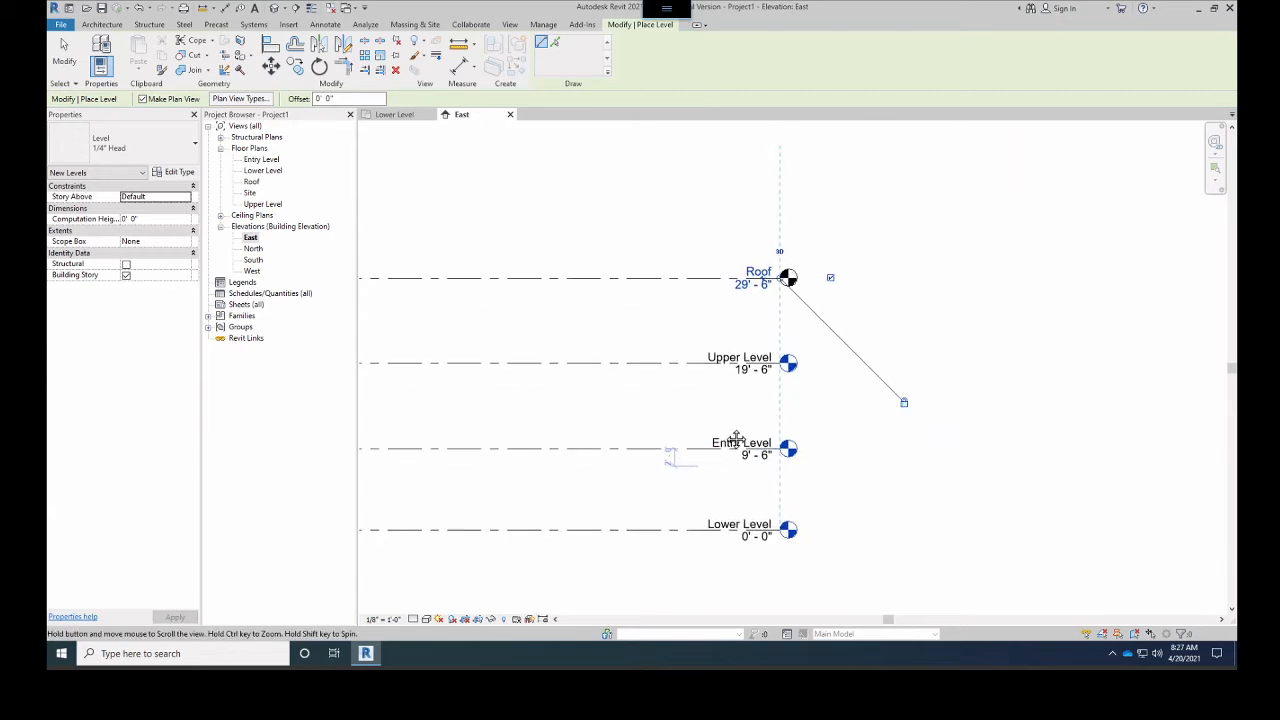
Open the default 3D view and examine the four level lines with their names and elevations
scroll(733, 408, "up", 3)
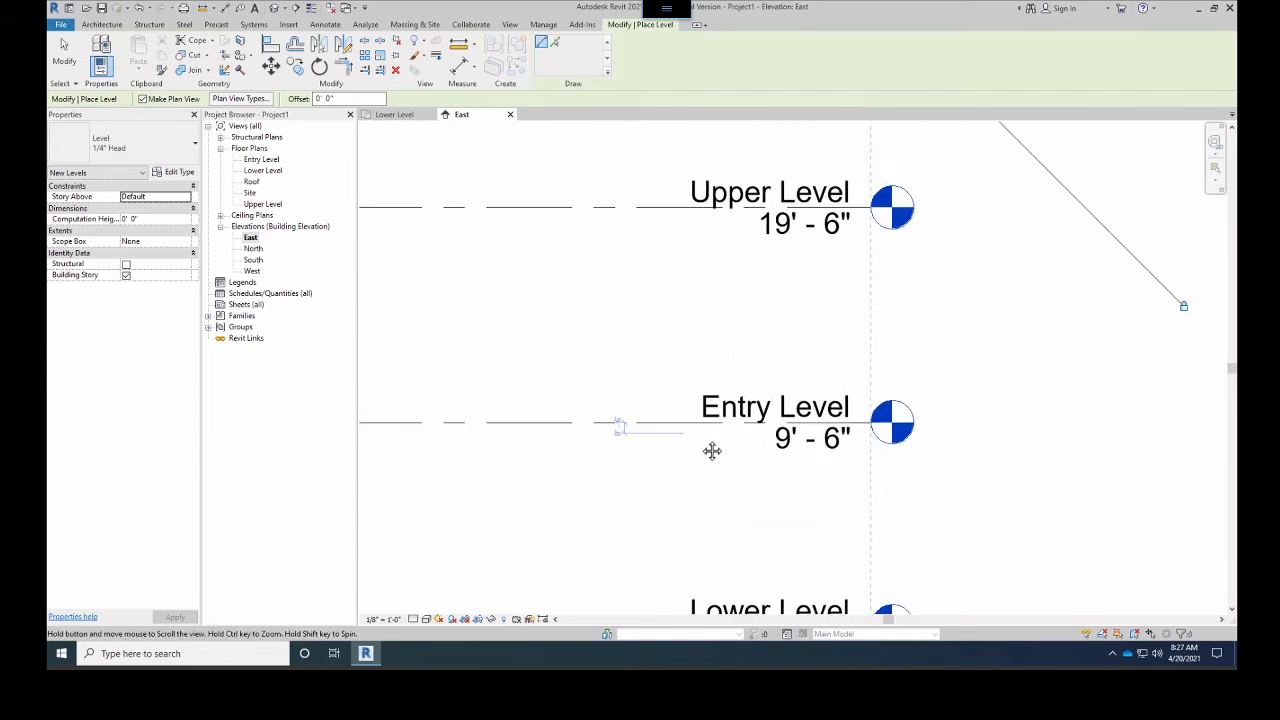
scroll(706, 400, "down", 1)
scroll(706, 403, "down", 4)
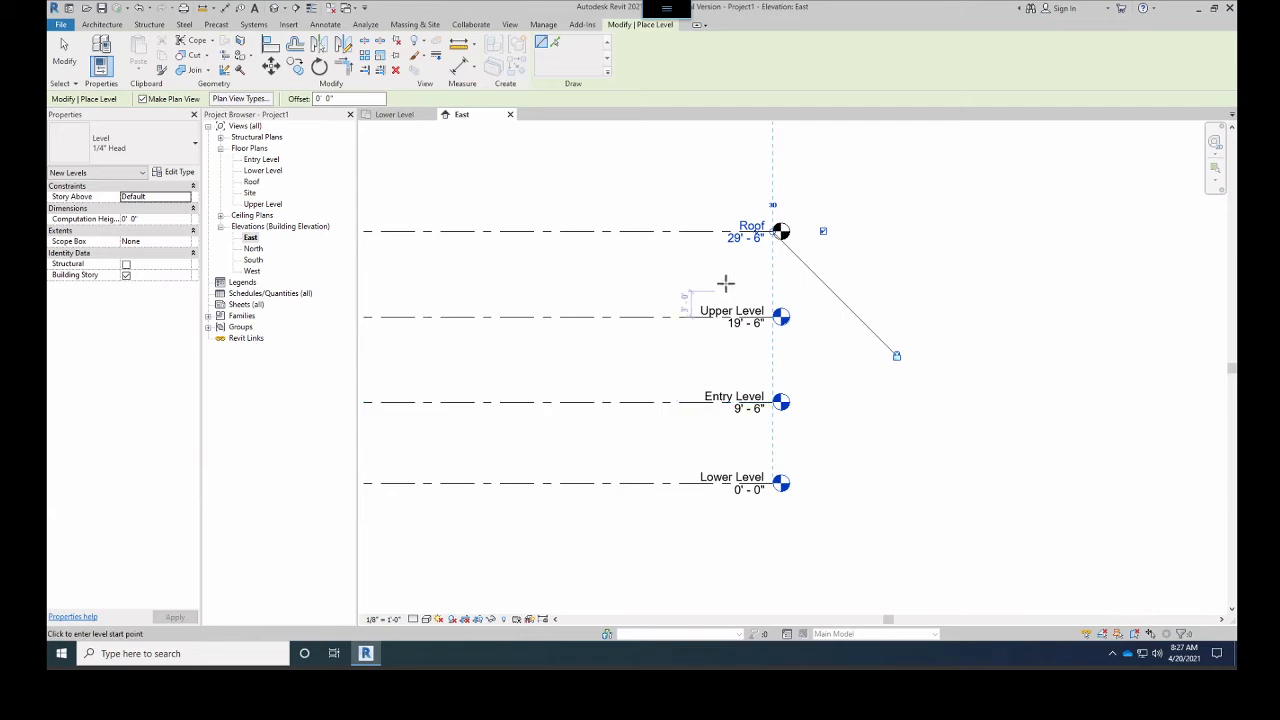
scroll(726, 280, "up", 2)
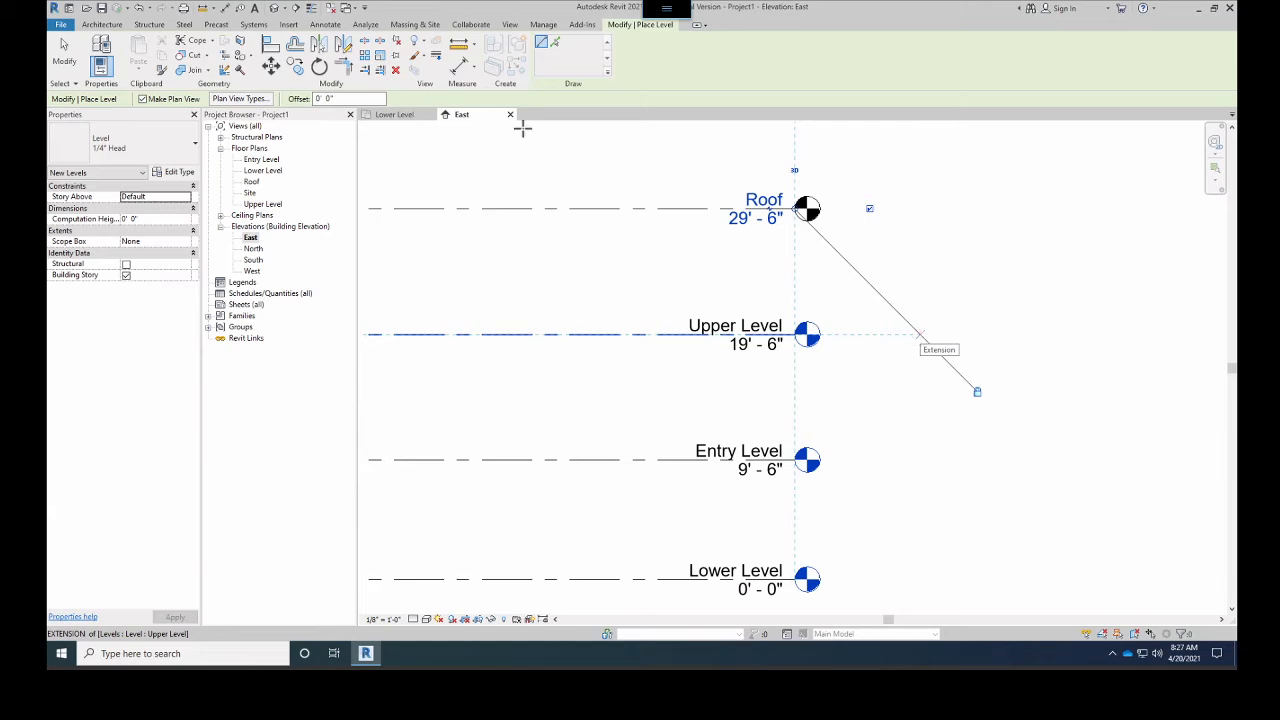
left_click(275, 9)
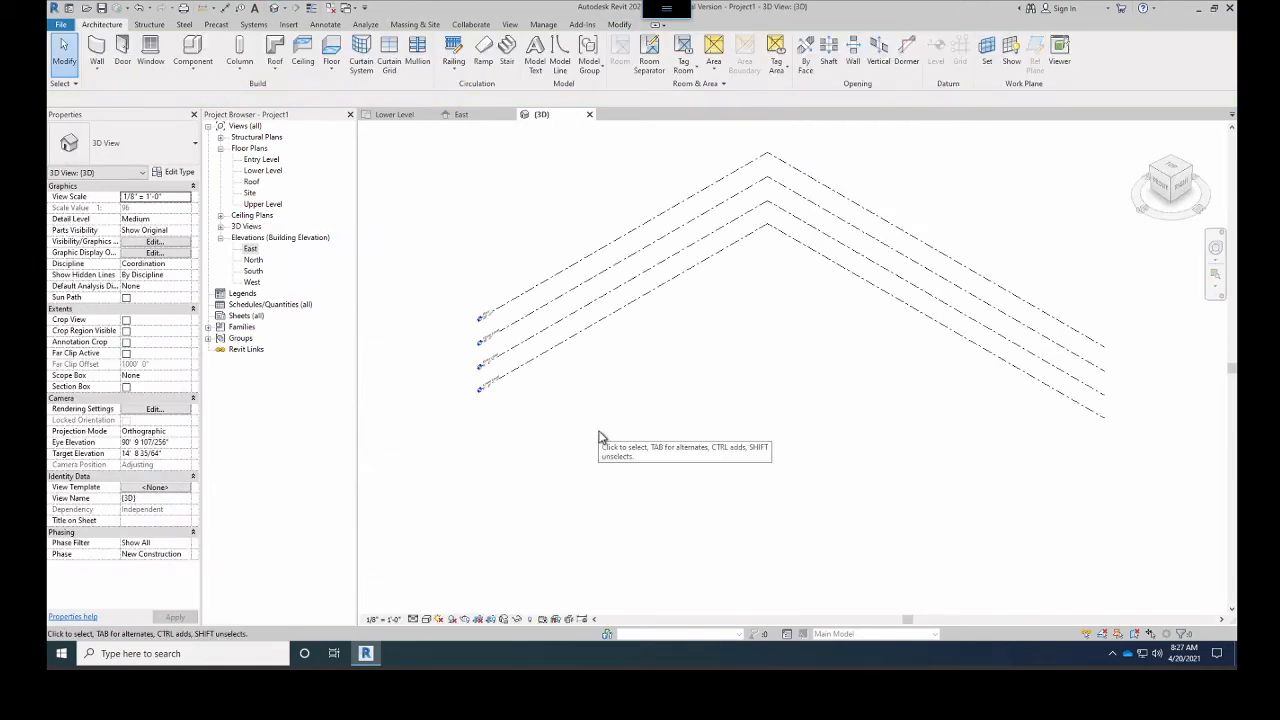
scroll(517, 354, "up", 3)
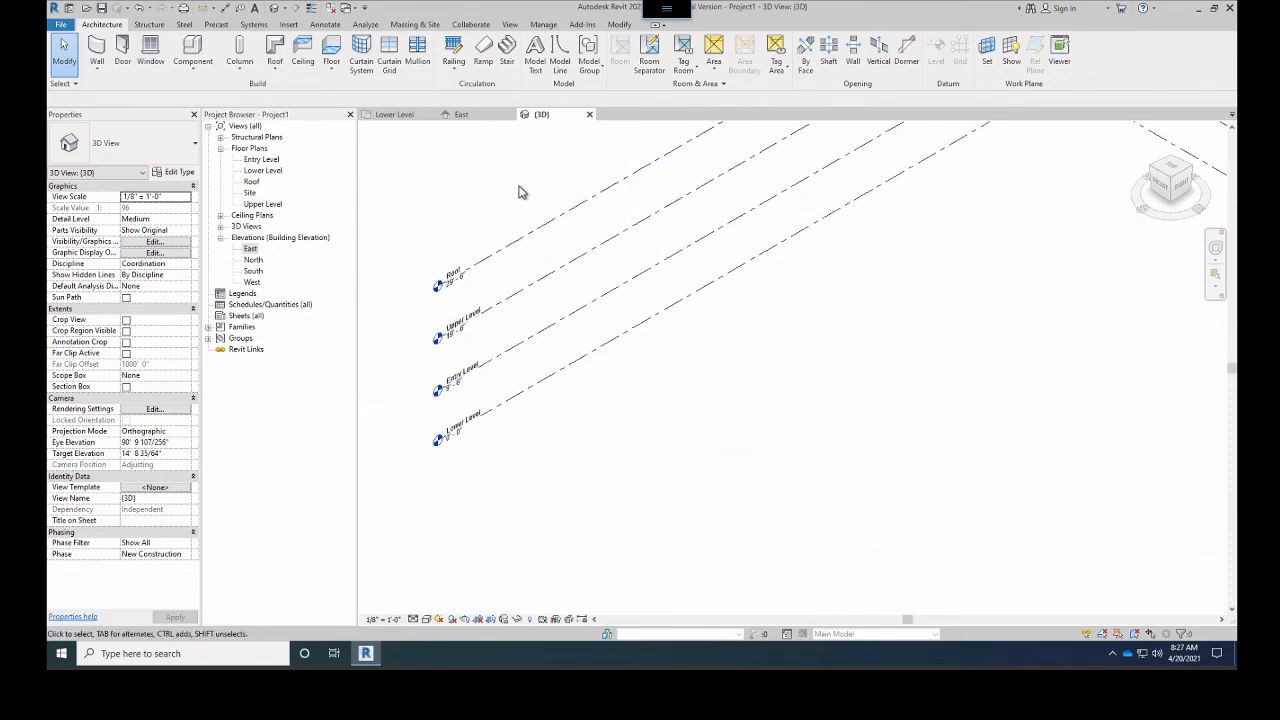
Return to the East elevation and examine the full extent, names and heights of the Lower, Entry, Upper and Roof level lines
left_click(461, 116)
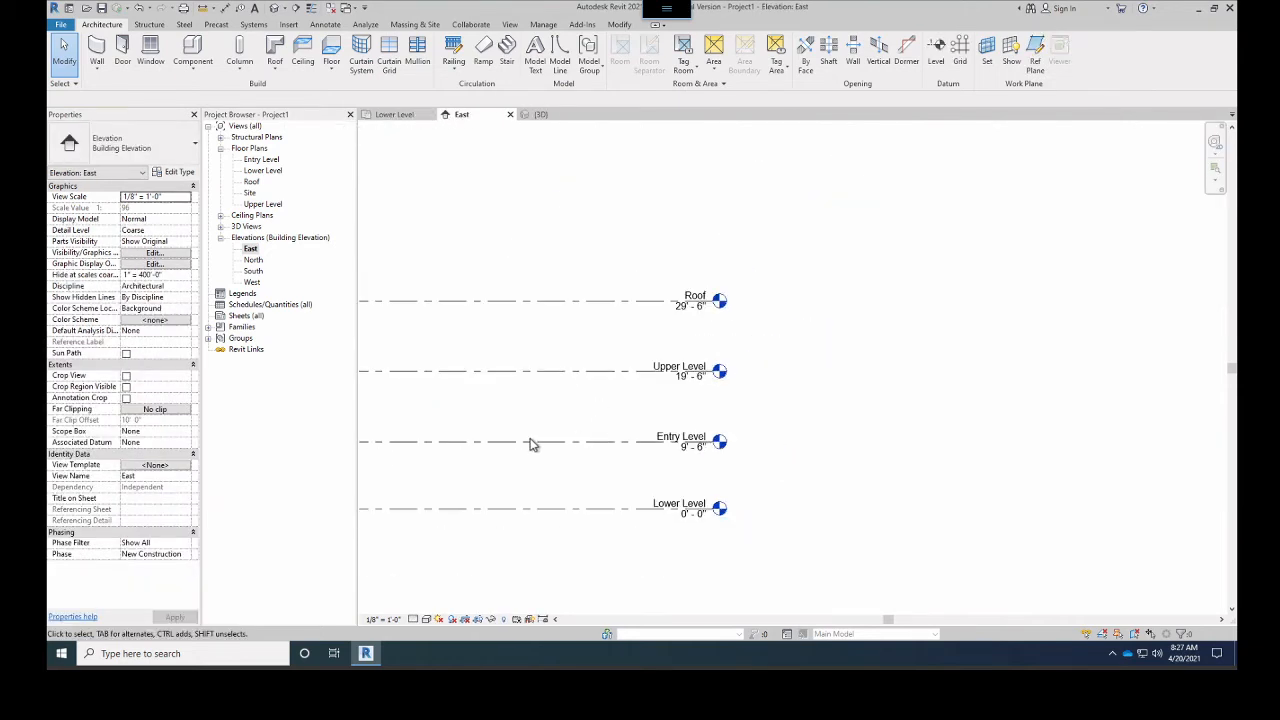
scroll(629, 440, "down", 2)
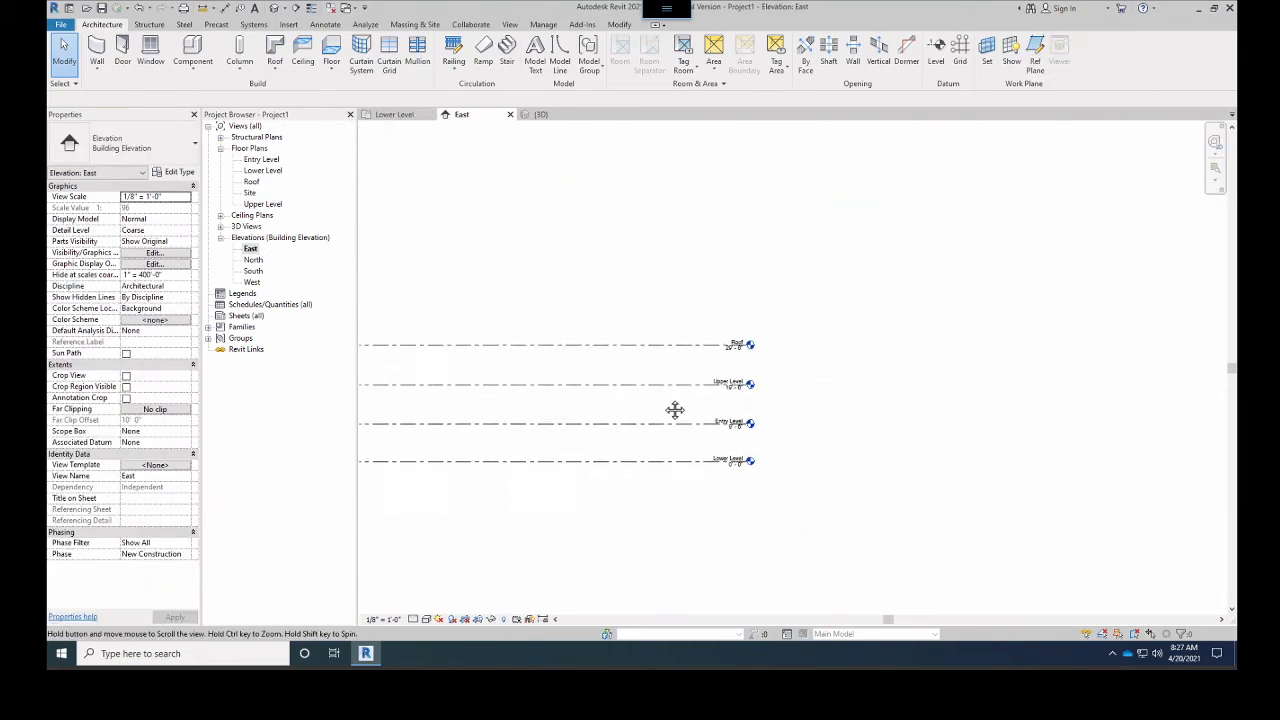
middle_click_drag(713, 301, 823, 289)
middle_click_drag(641, 344, 791, 327)
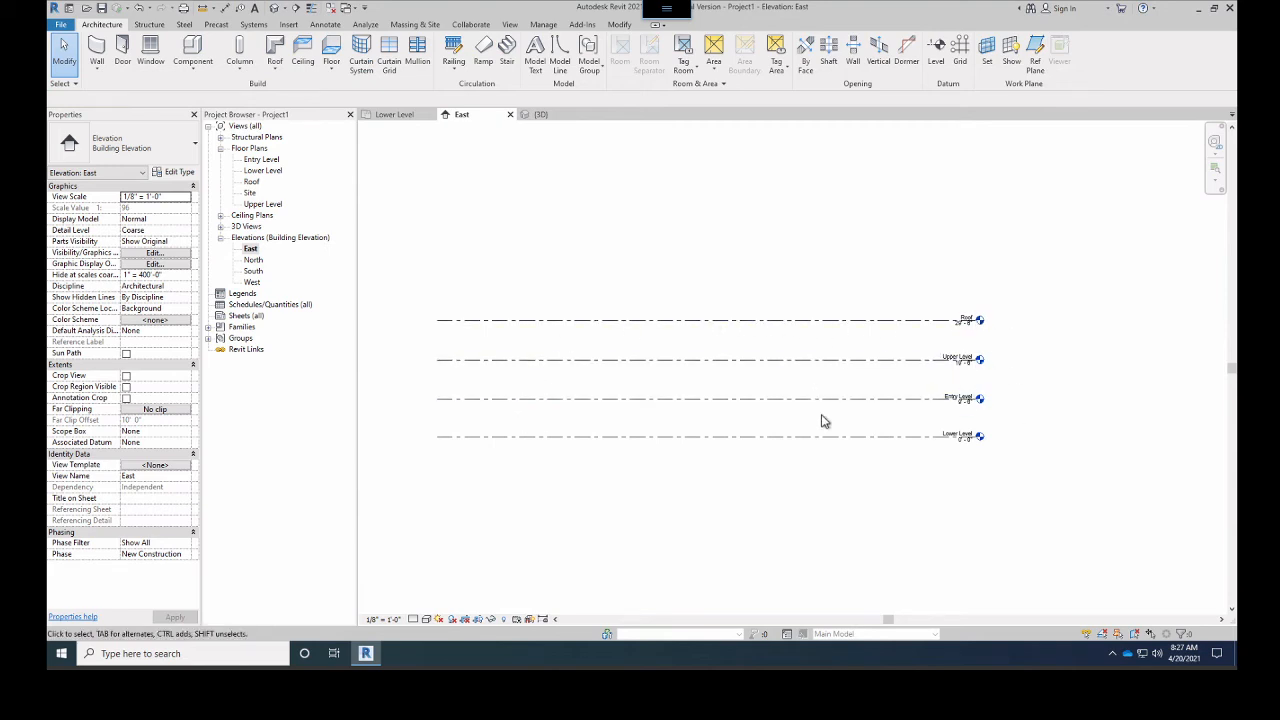
scroll(822, 418, "up", 2)
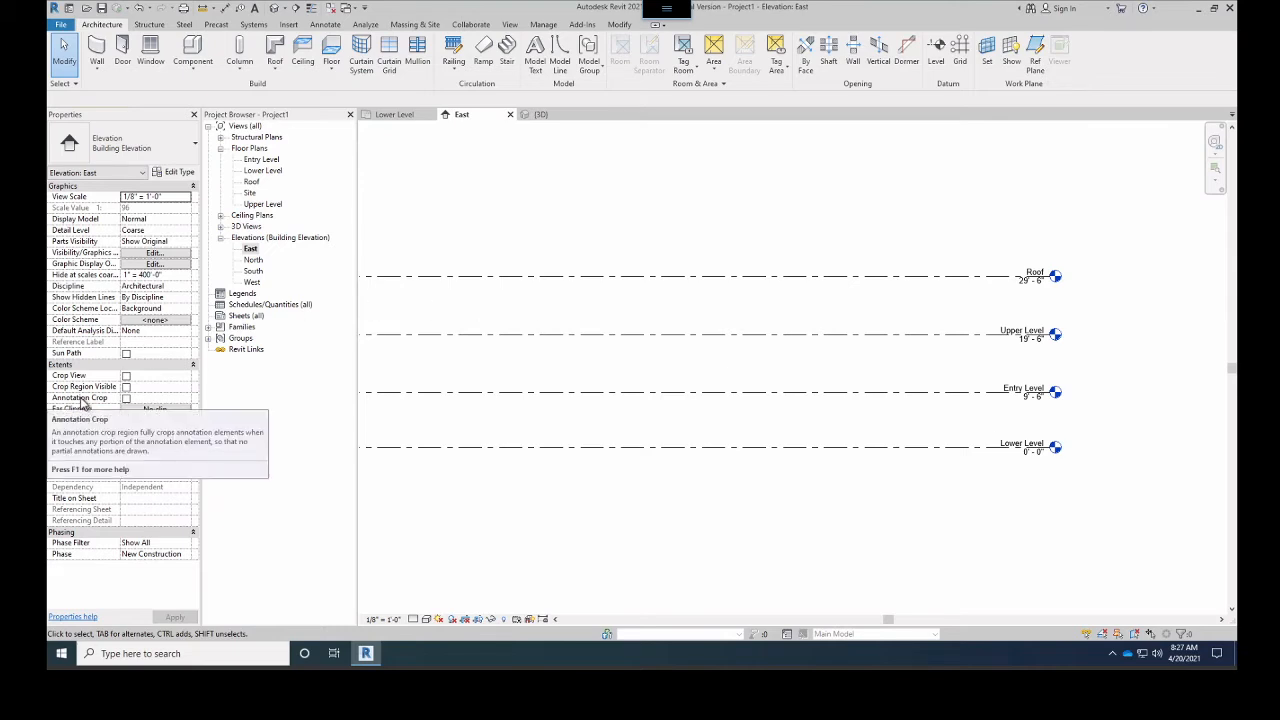
middle_click_drag(545, 332, 610, 328)
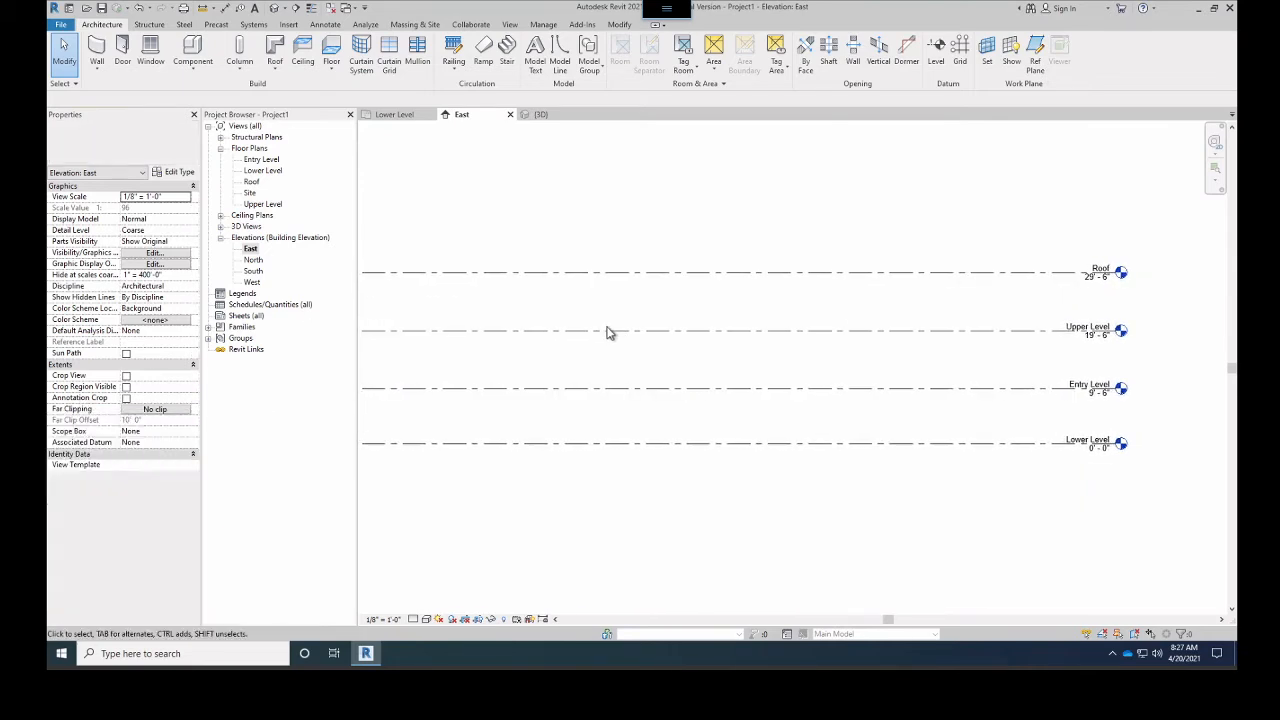
scroll(570, 296, "down", 4)
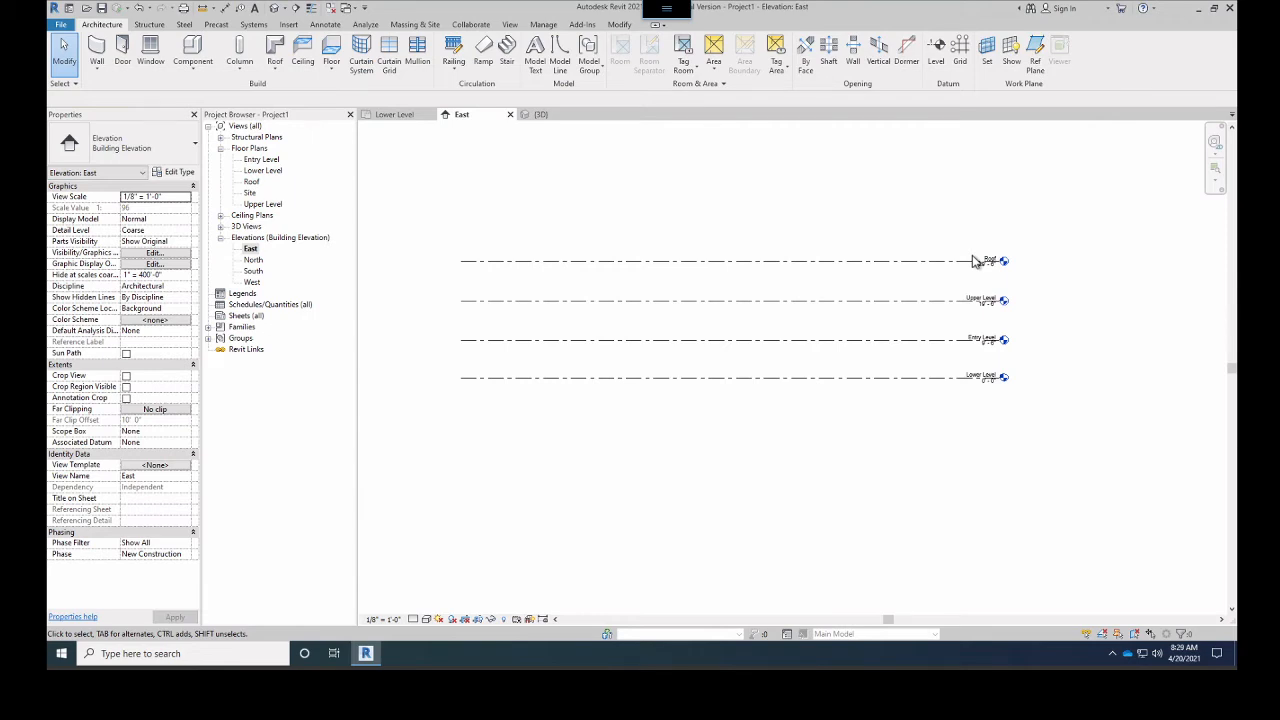
scroll(903, 351, "up", 2)
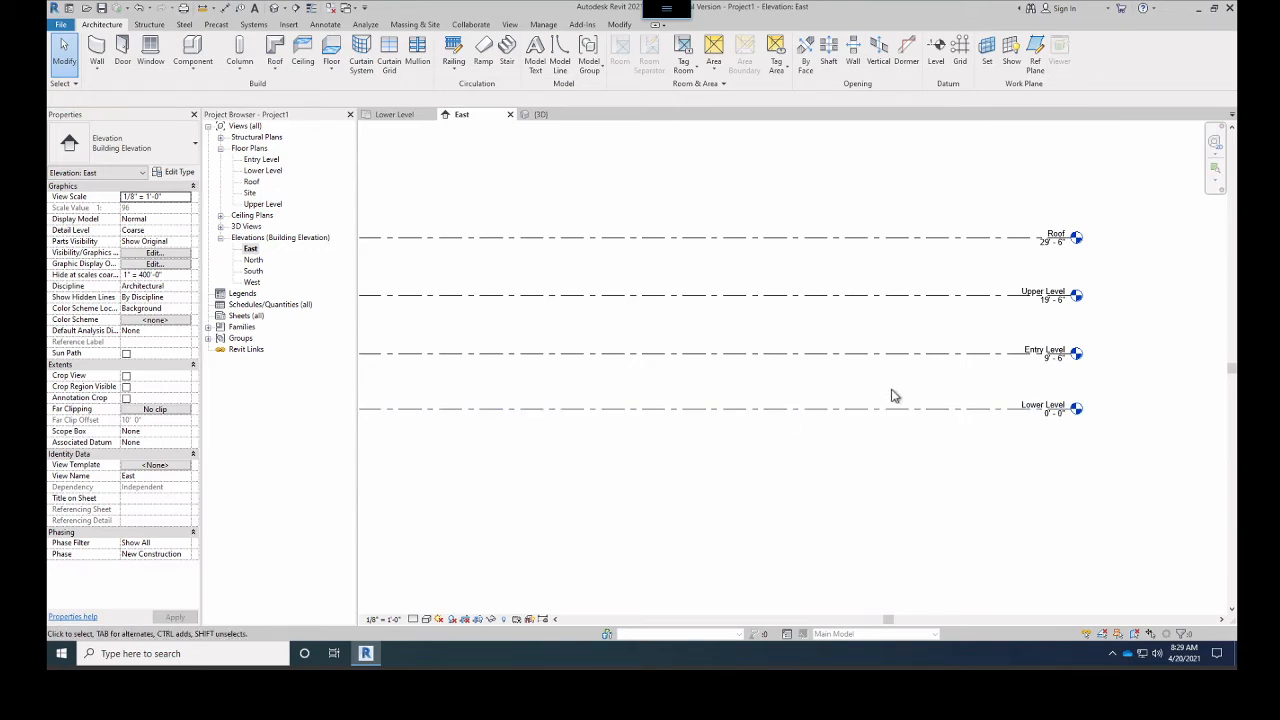
scroll(863, 337, "up", 2)
scroll(863, 337, "down", 1)
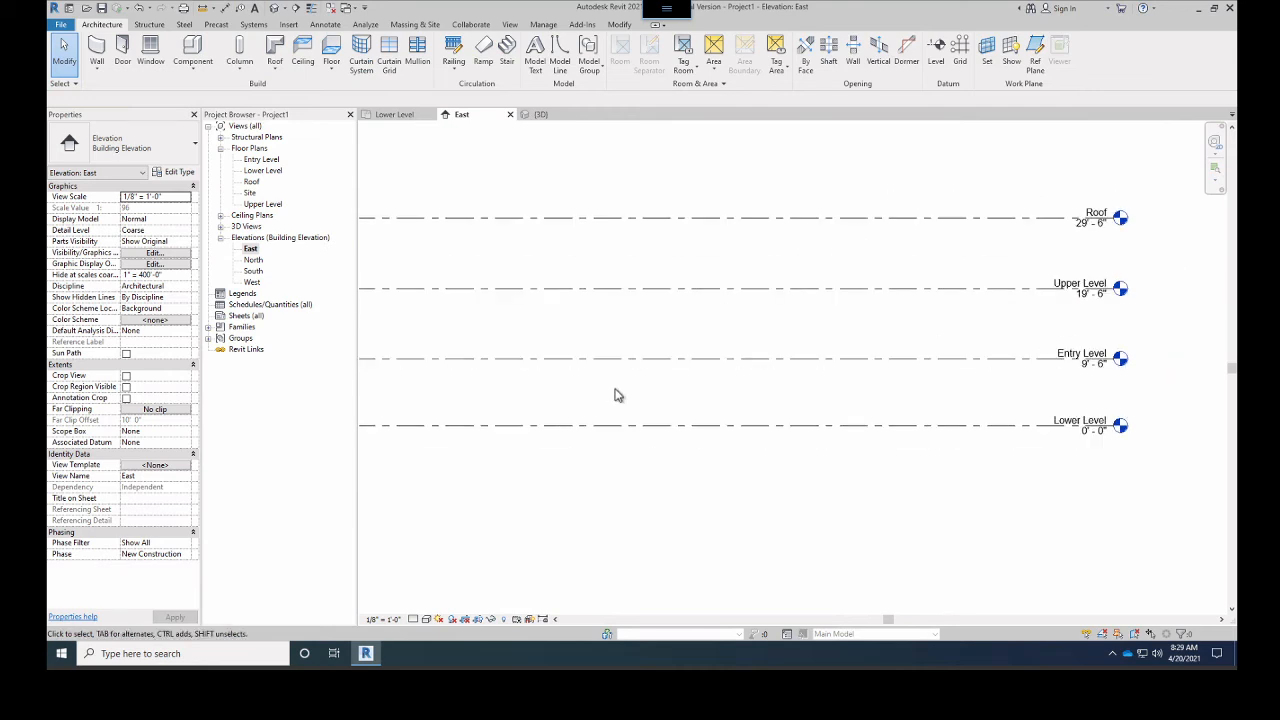
scroll(729, 351, "up", 2)
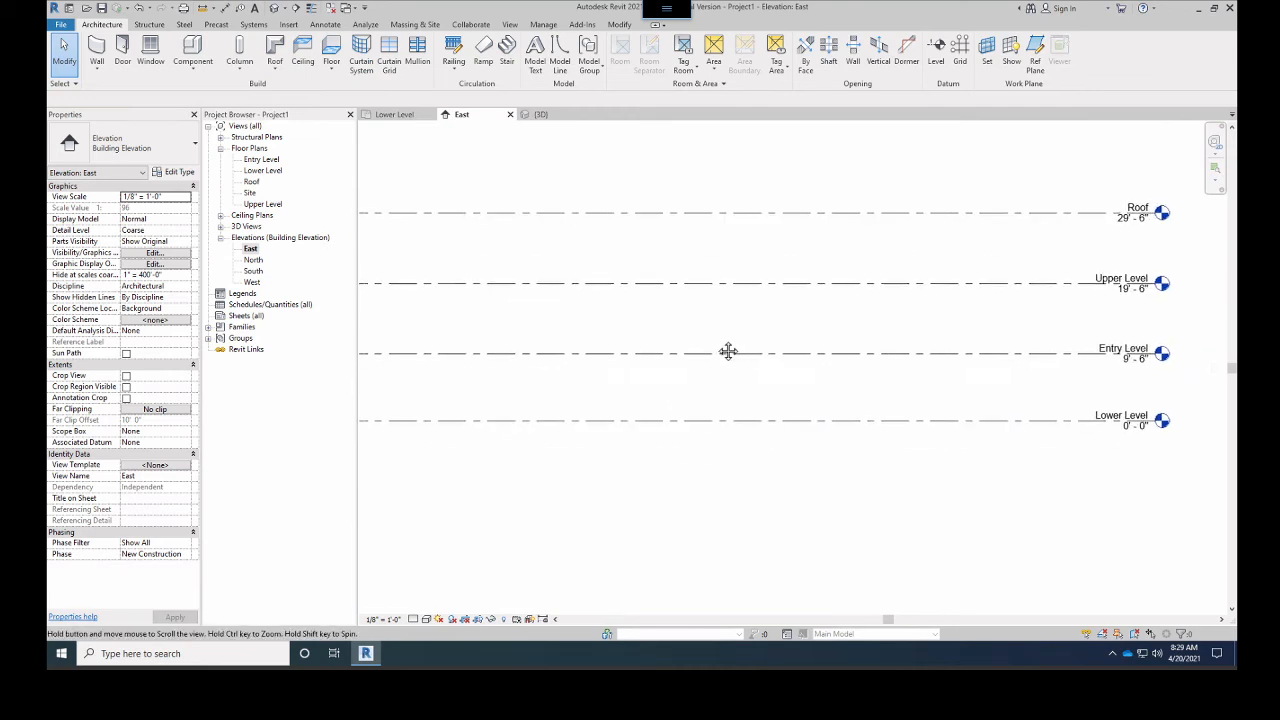
scroll(728, 348, "down", 1)
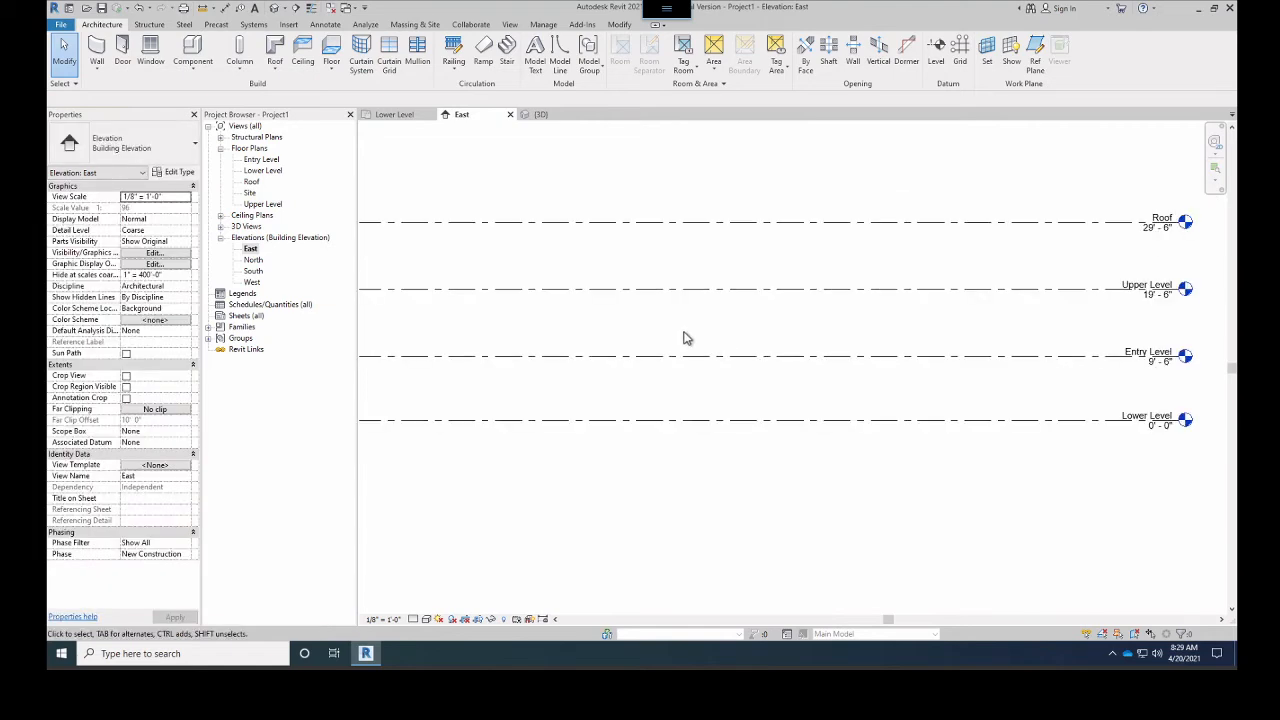
Open the Entry Level floor plan and switch to the Lower Level floor plan
double_click(256, 160)
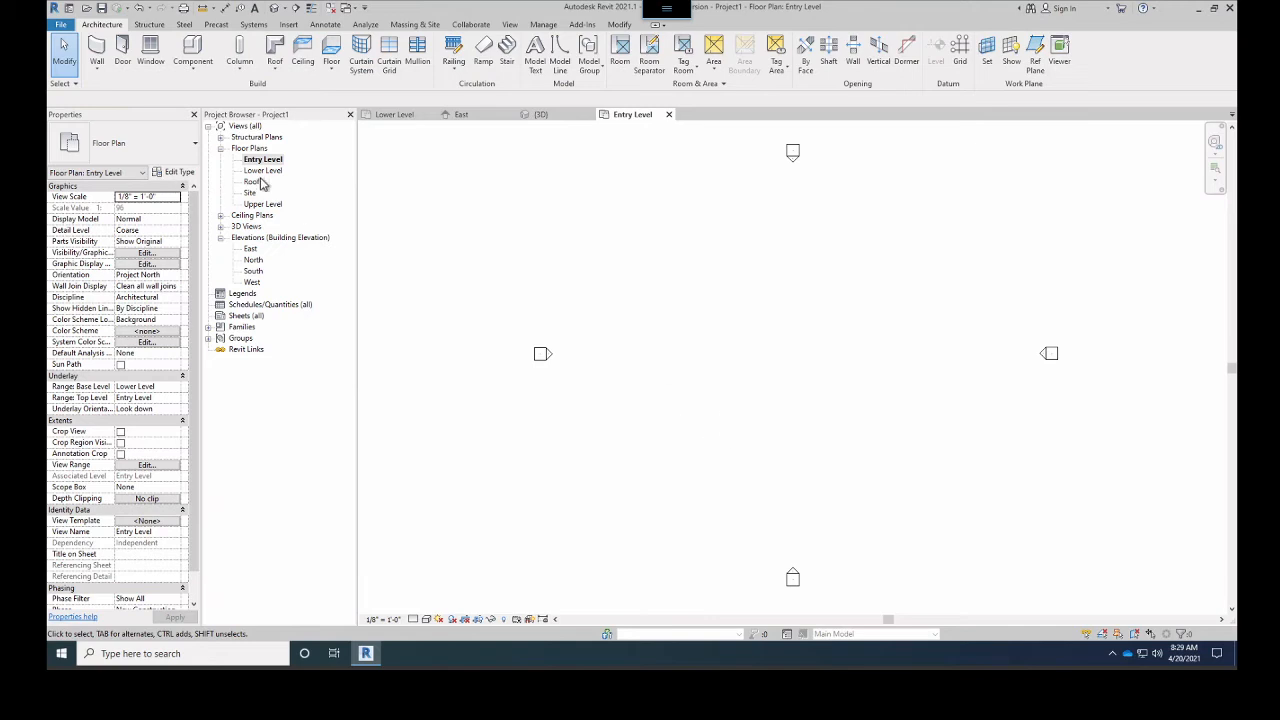
double_click(264, 171)
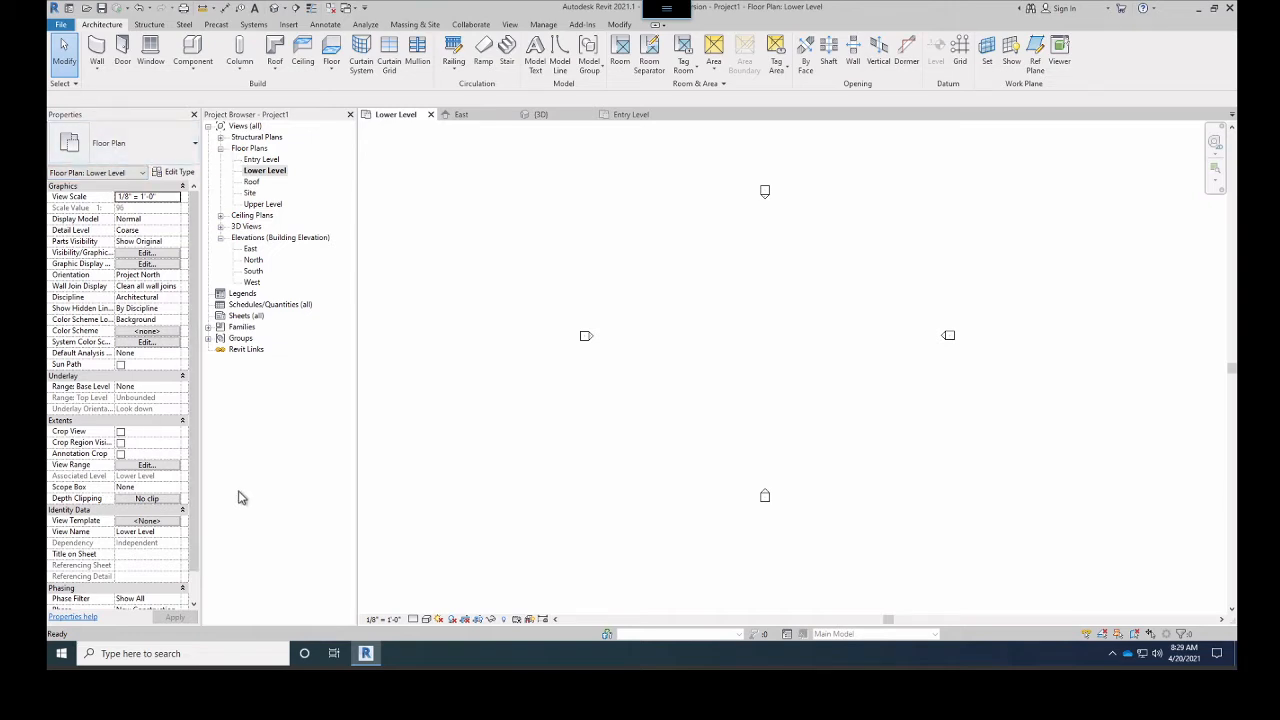
Check which user interface elements are enabled, including Properties and Project Browser, while staying in the Lower Level floor plan
left_click(511, 25)
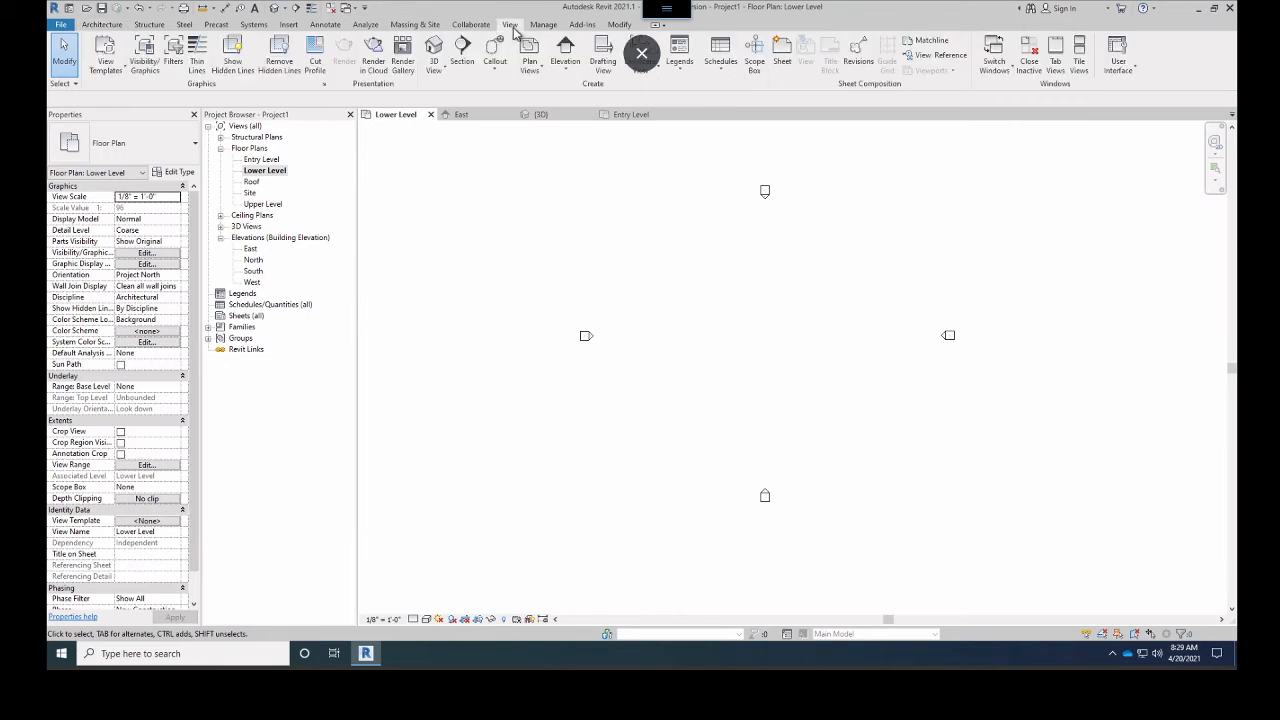
left_click(1120, 68)
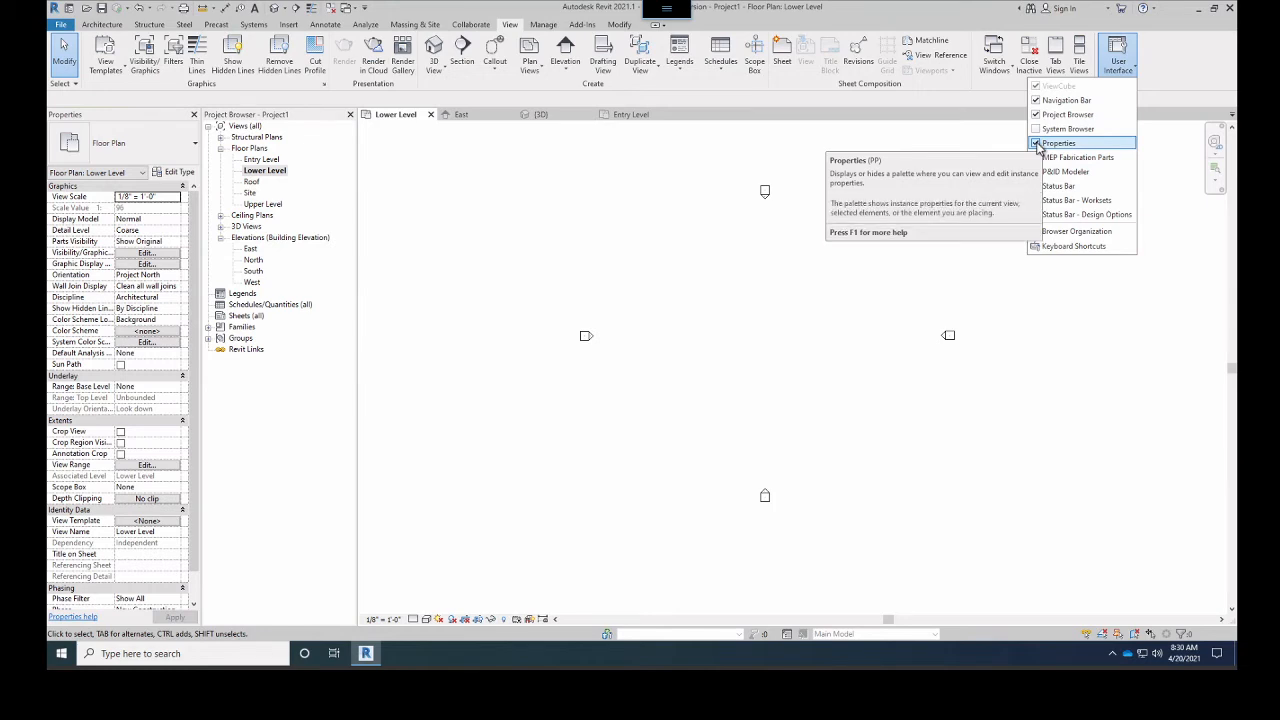
left_click(1121, 46)
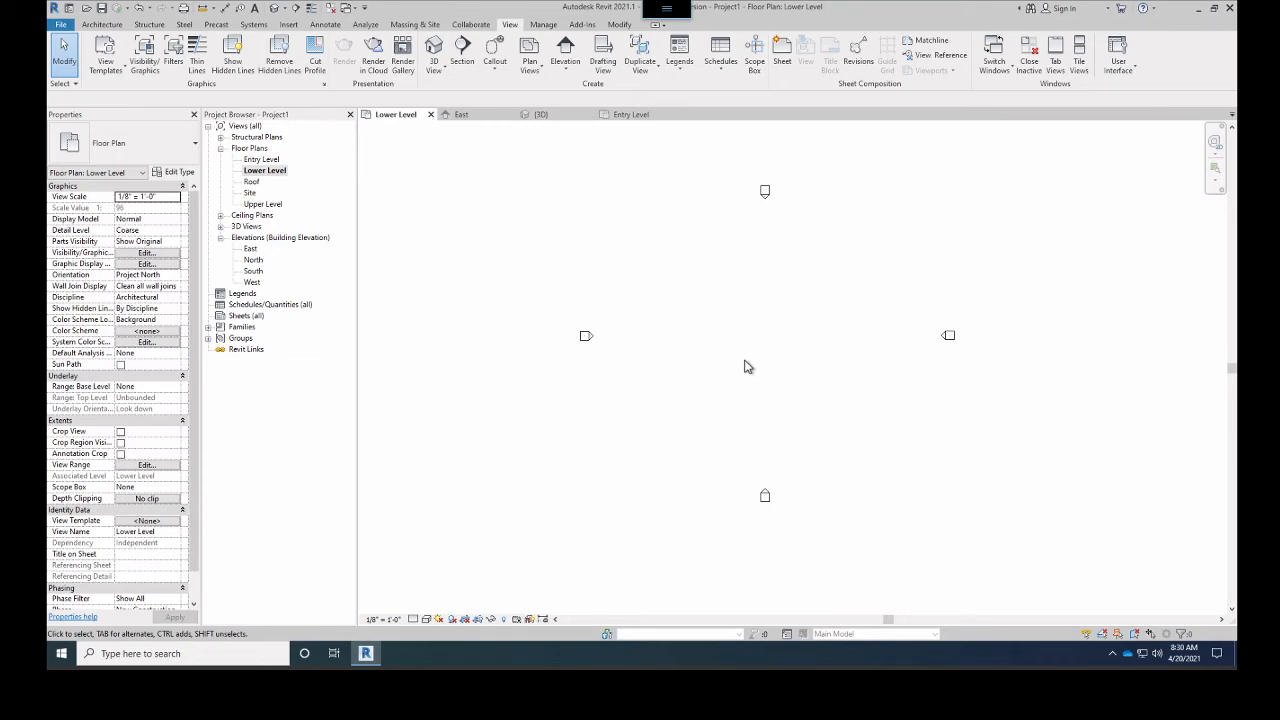
scroll(750, 320, "down", 2)
scroll(733, 348, "up", 1)
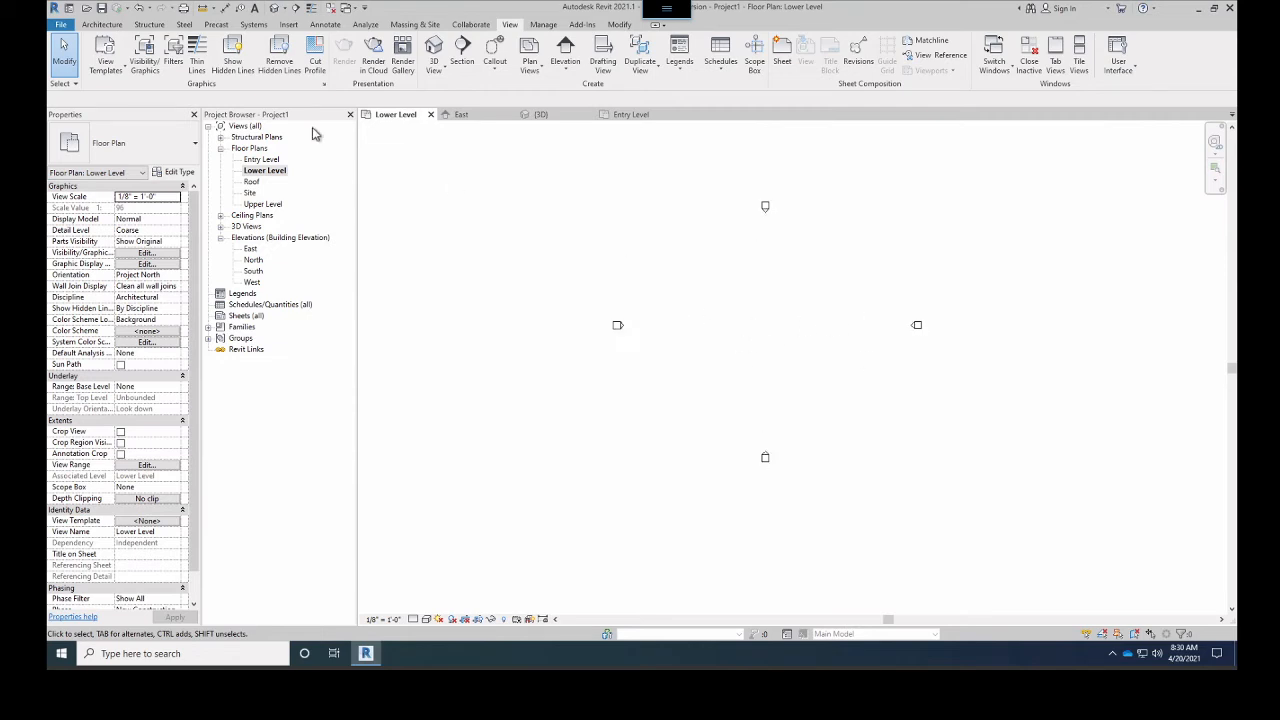
left_click(260, 173)
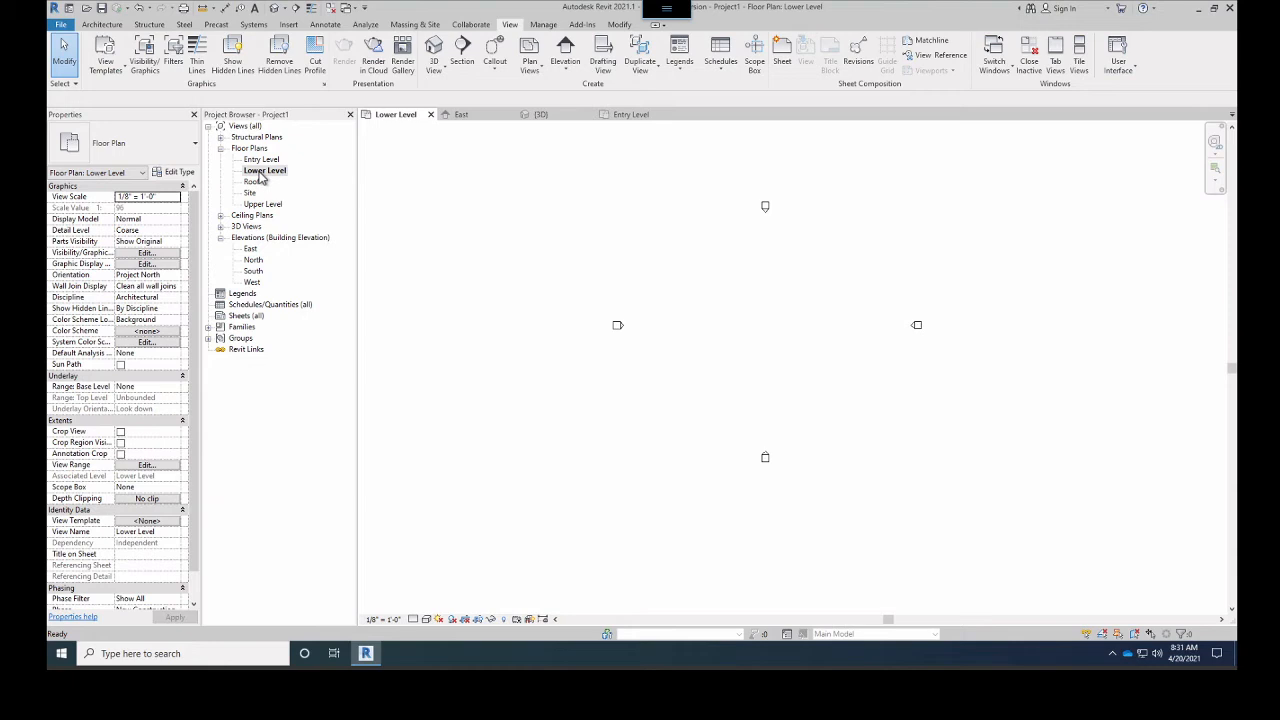
left_click(101, 24)
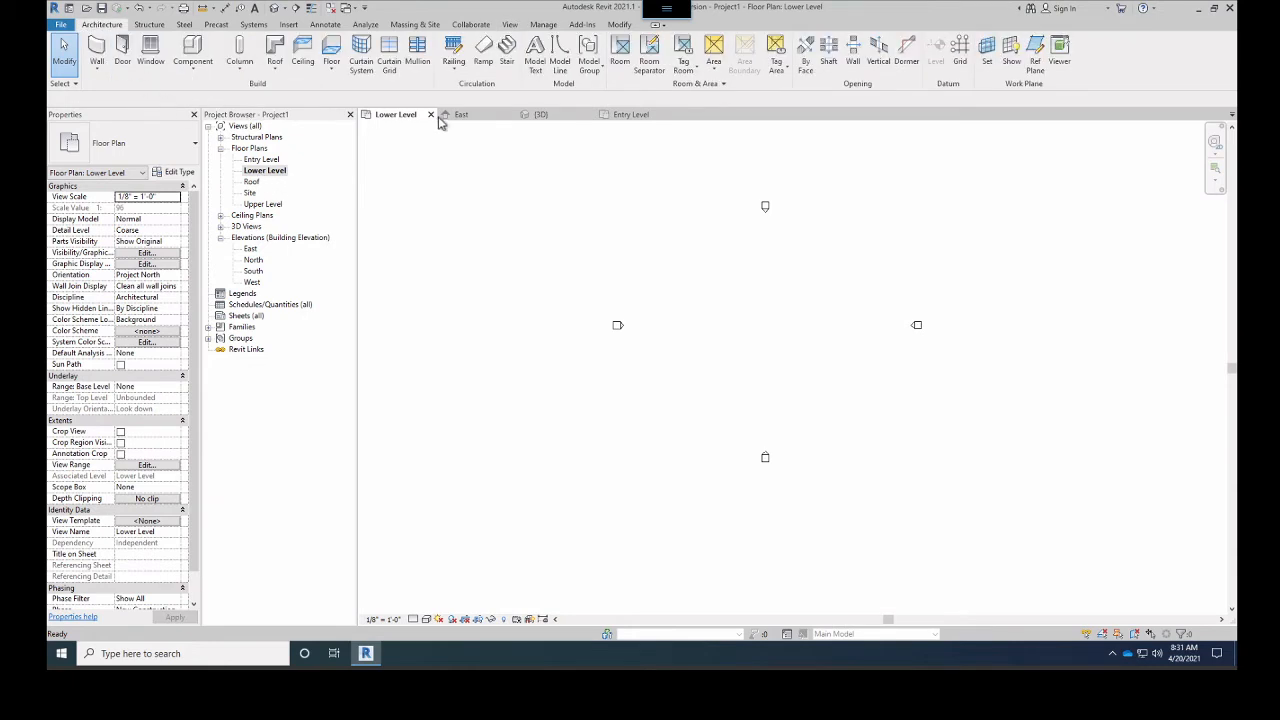
left_click(98, 50)
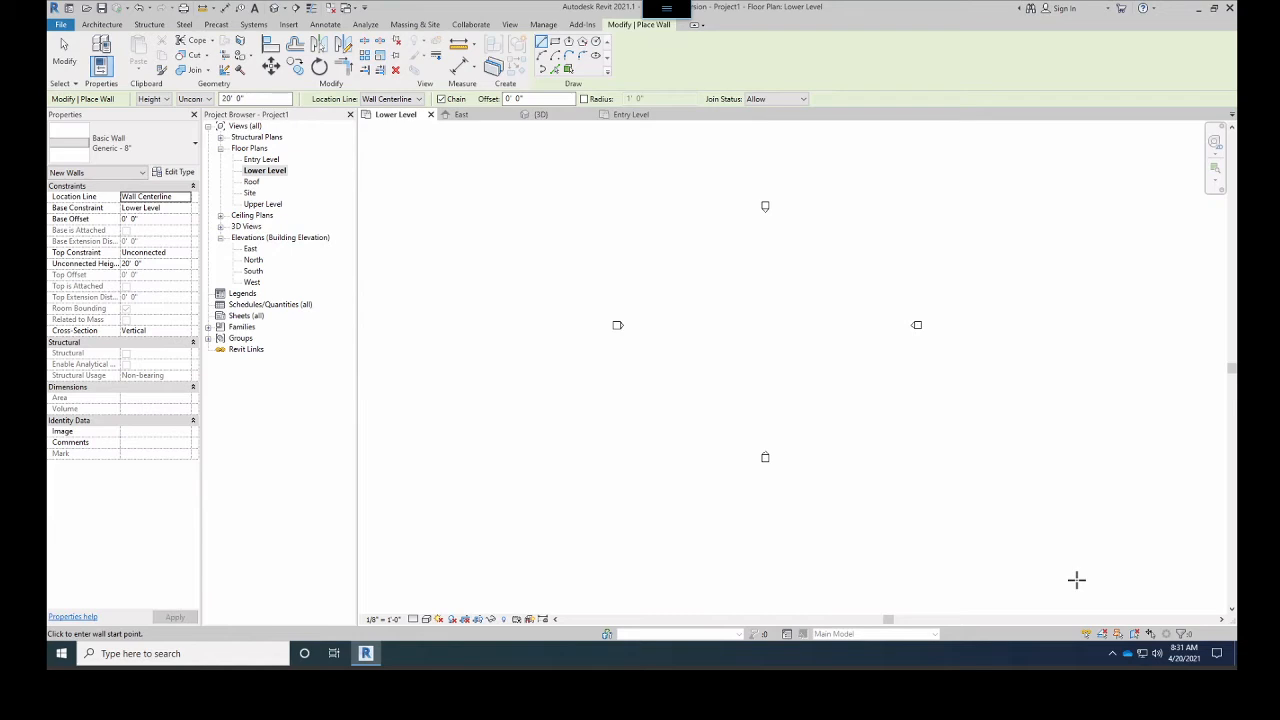
key("Escape")
key("Escape")
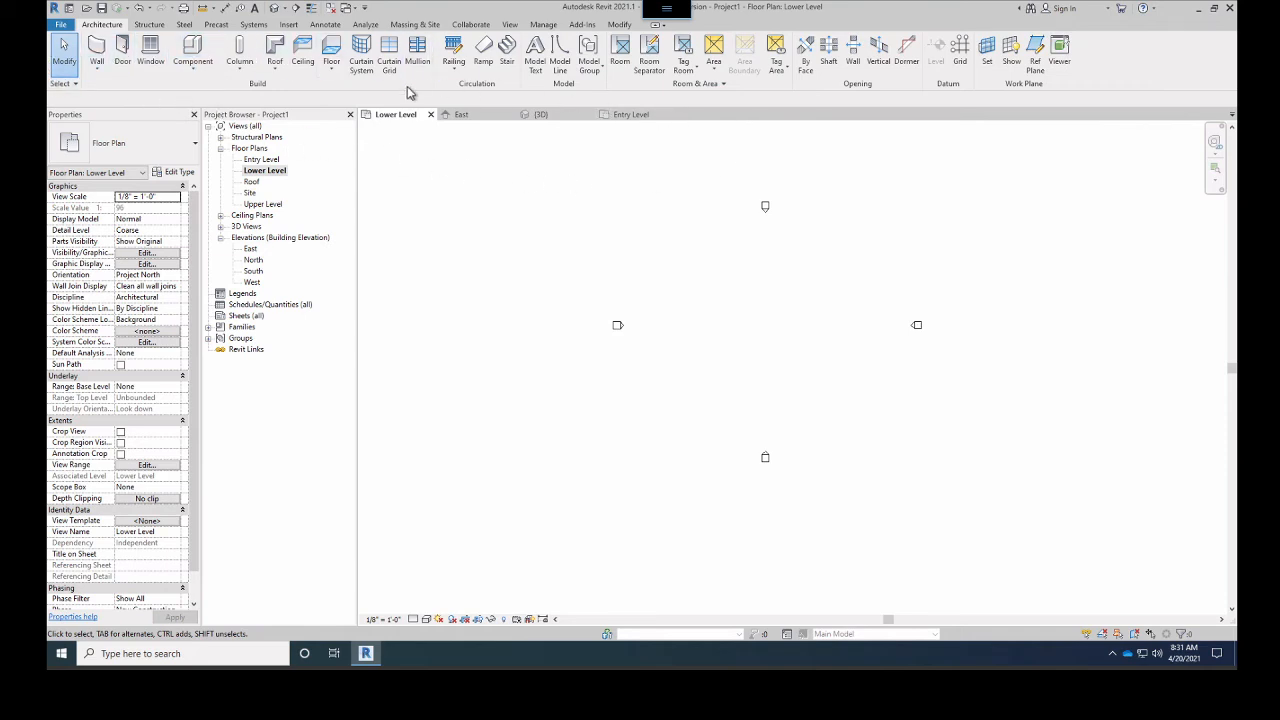
left_click(94, 52)
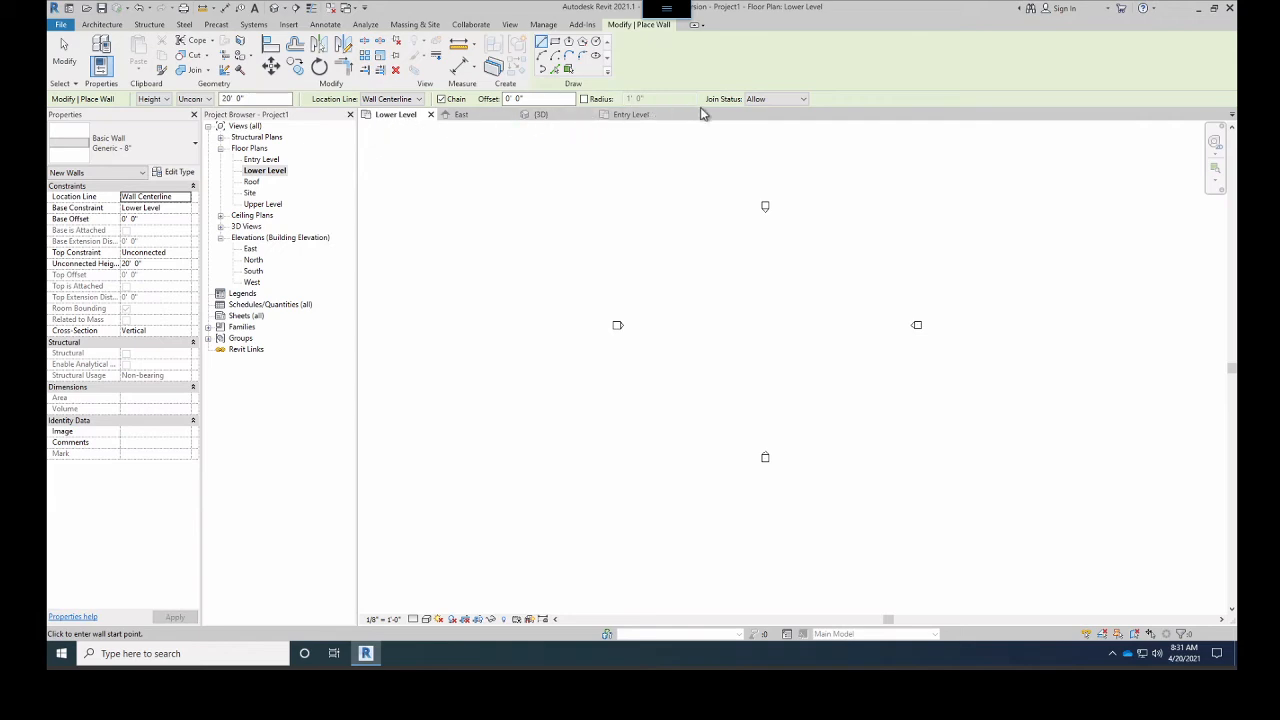
key("Escape")
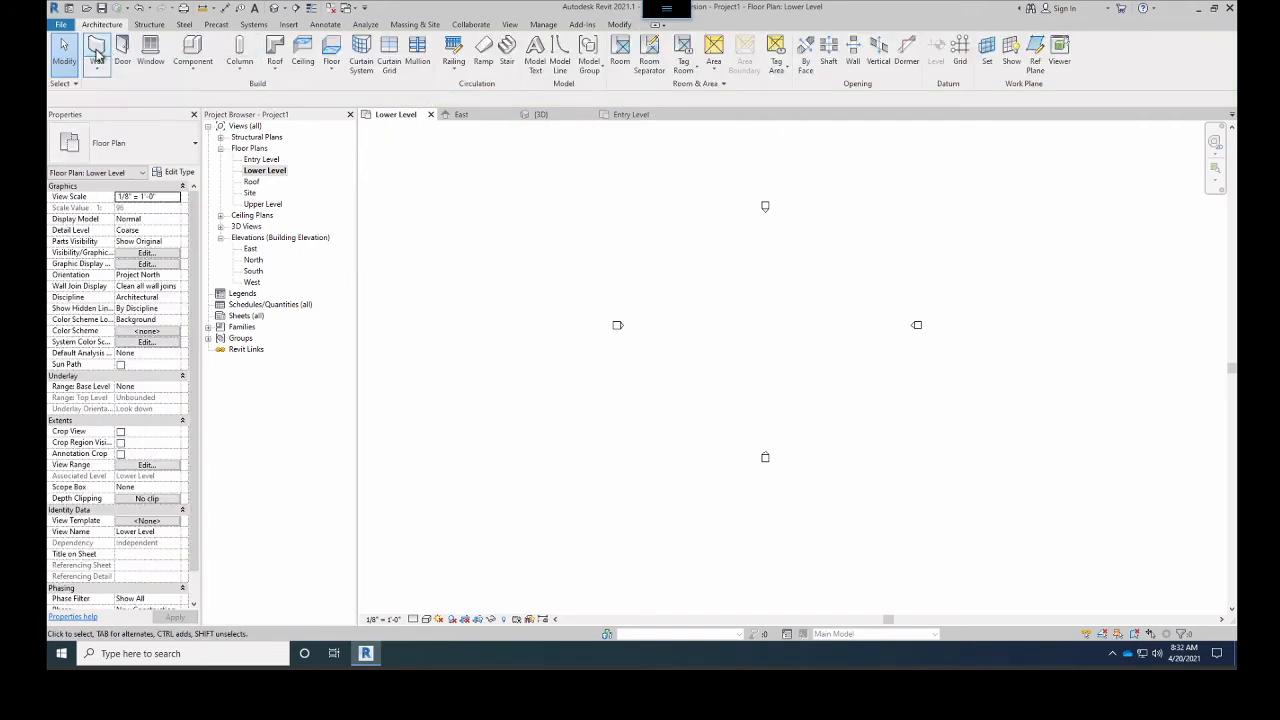
Draw a horizontal Generic - 8" wall about 80' long between the elevation markers in the Lower Level plan, with an unconnected height of 20'
left_click(96, 50)
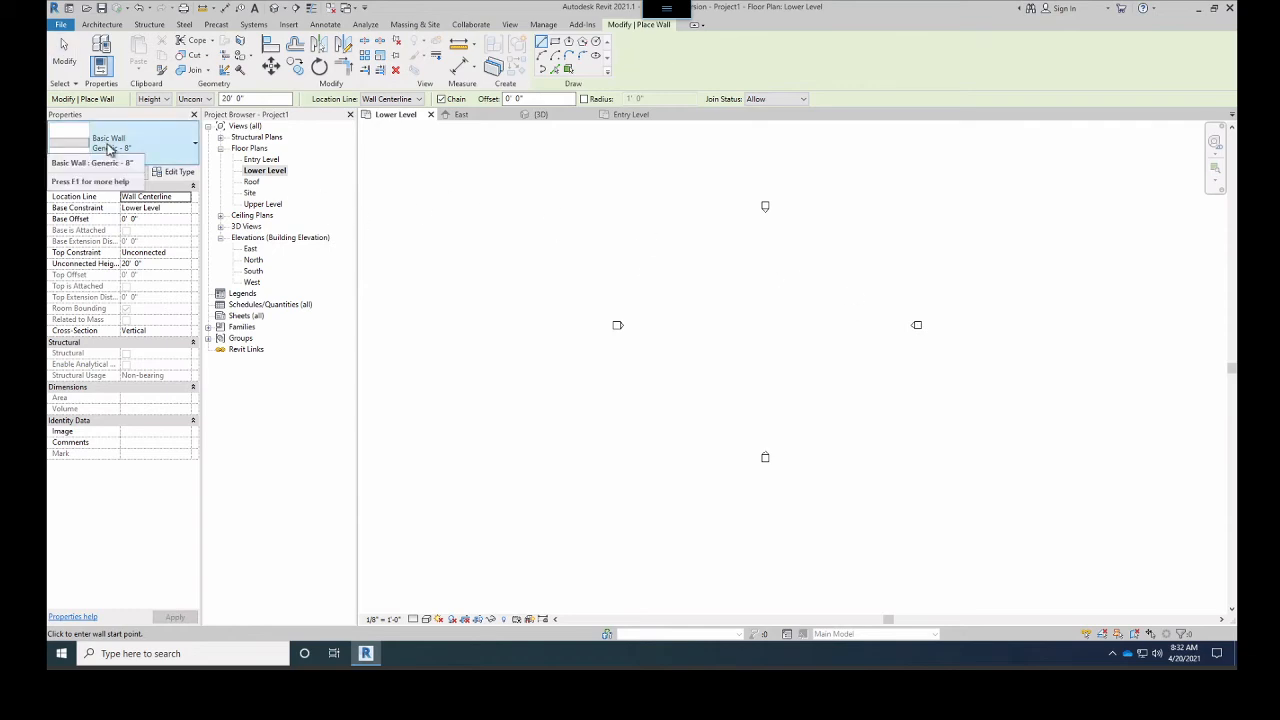
left_click(160, 100)
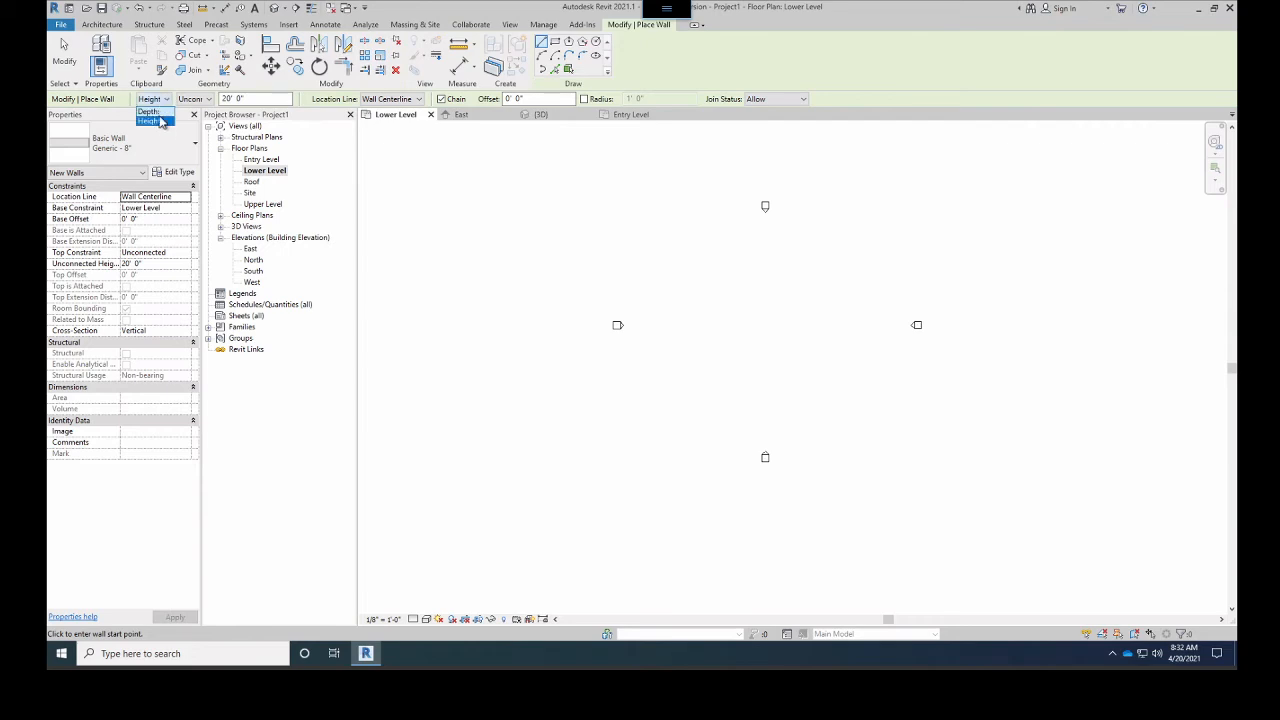
left_click(150, 121)
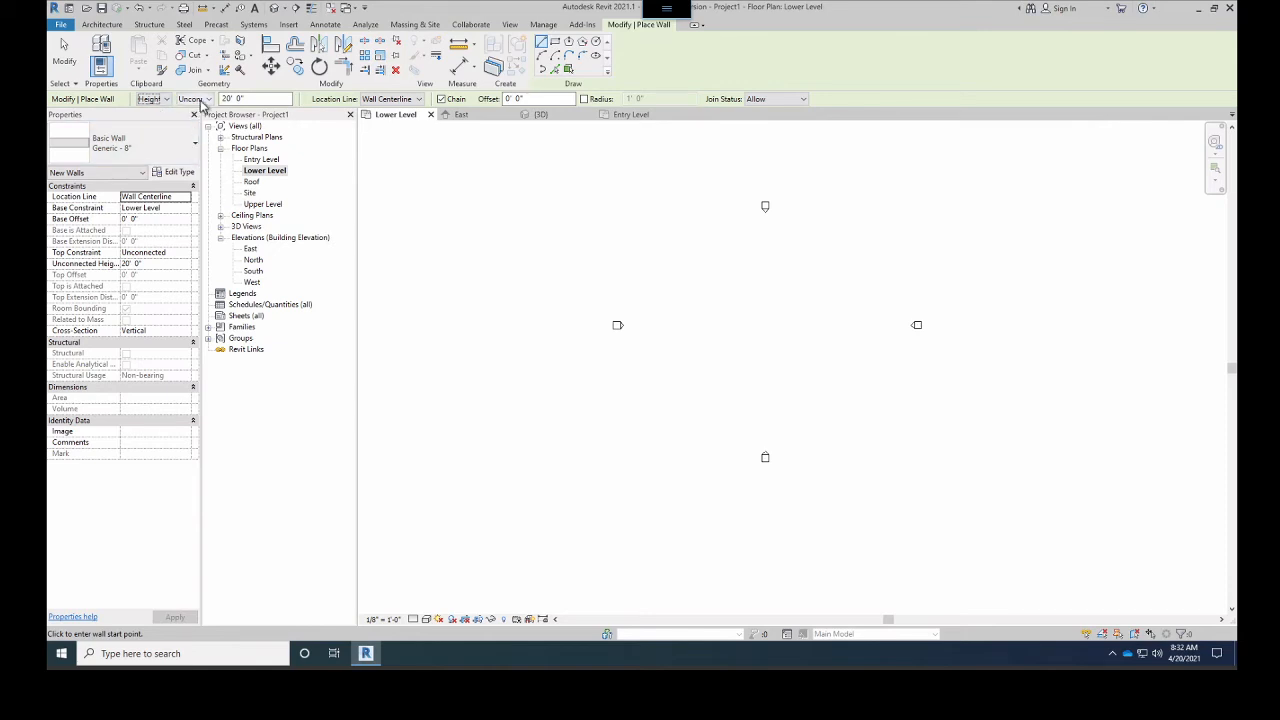
left_click(201, 100)
left_click(201, 104)
left_click(679, 389)
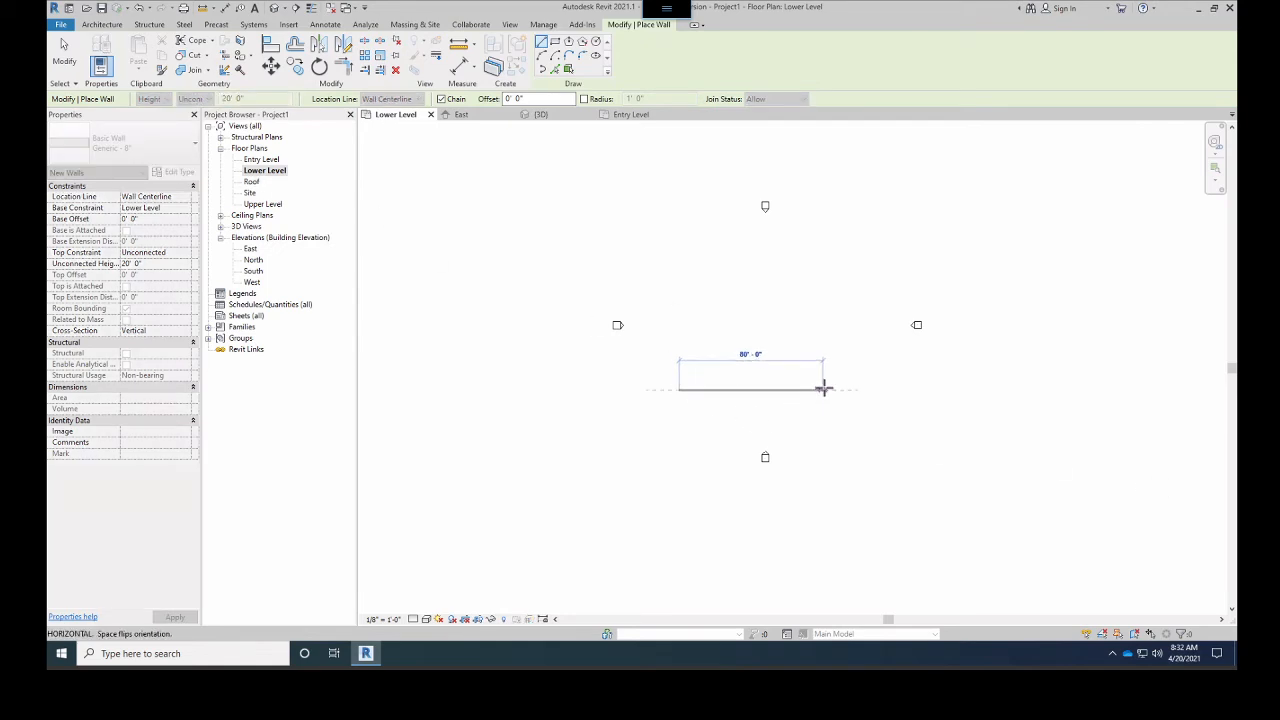
left_click(823, 389)
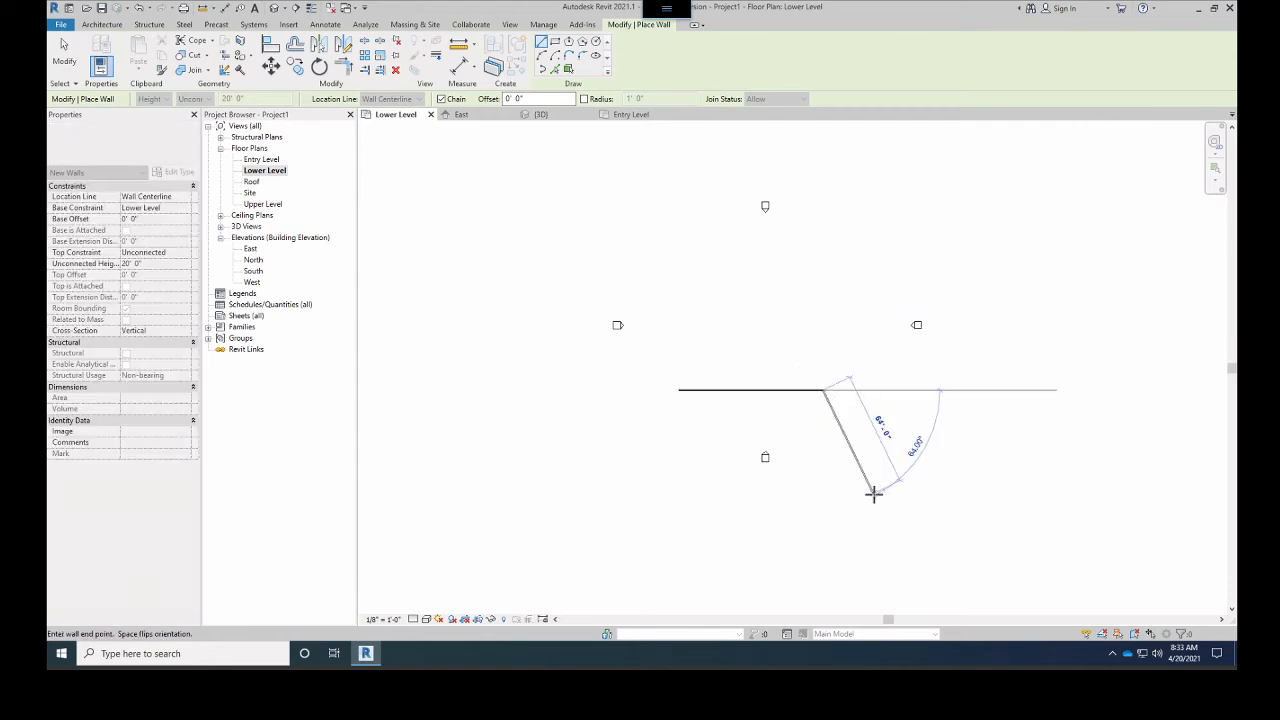
key("Escape")
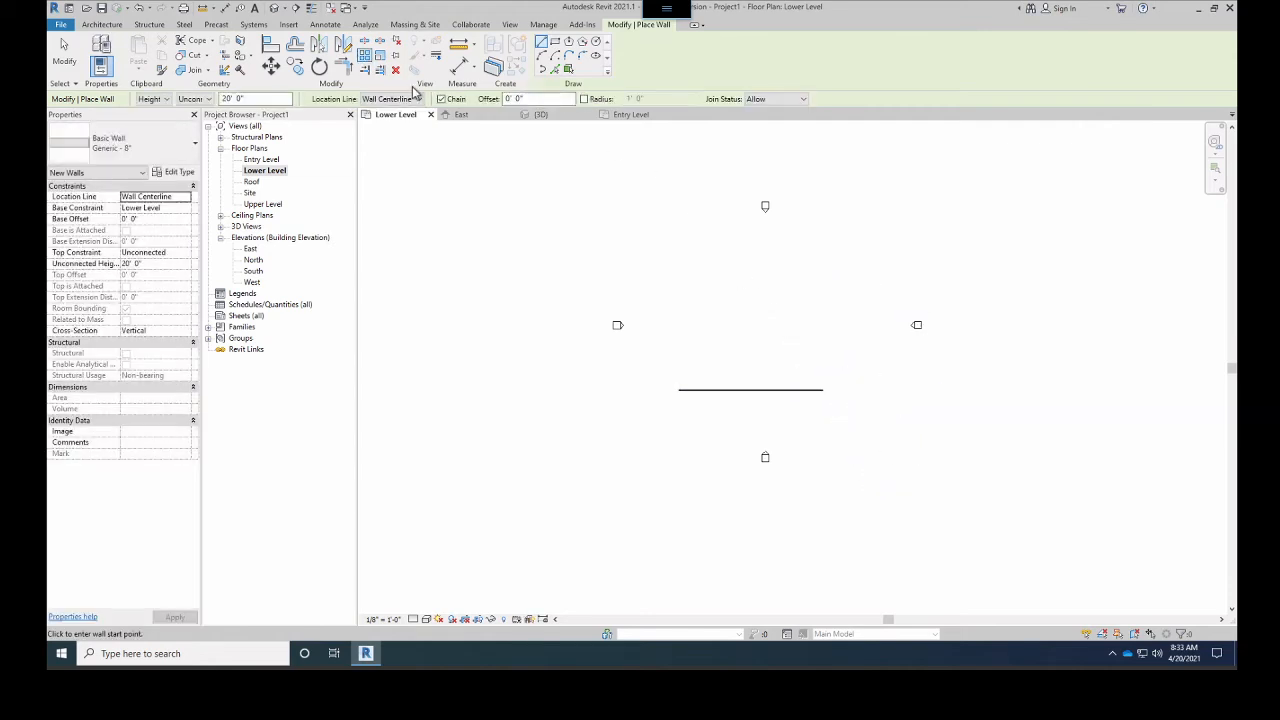
Examine the wall in the 3D view from the side, comparing its top with the level lines
left_click(533, 116)
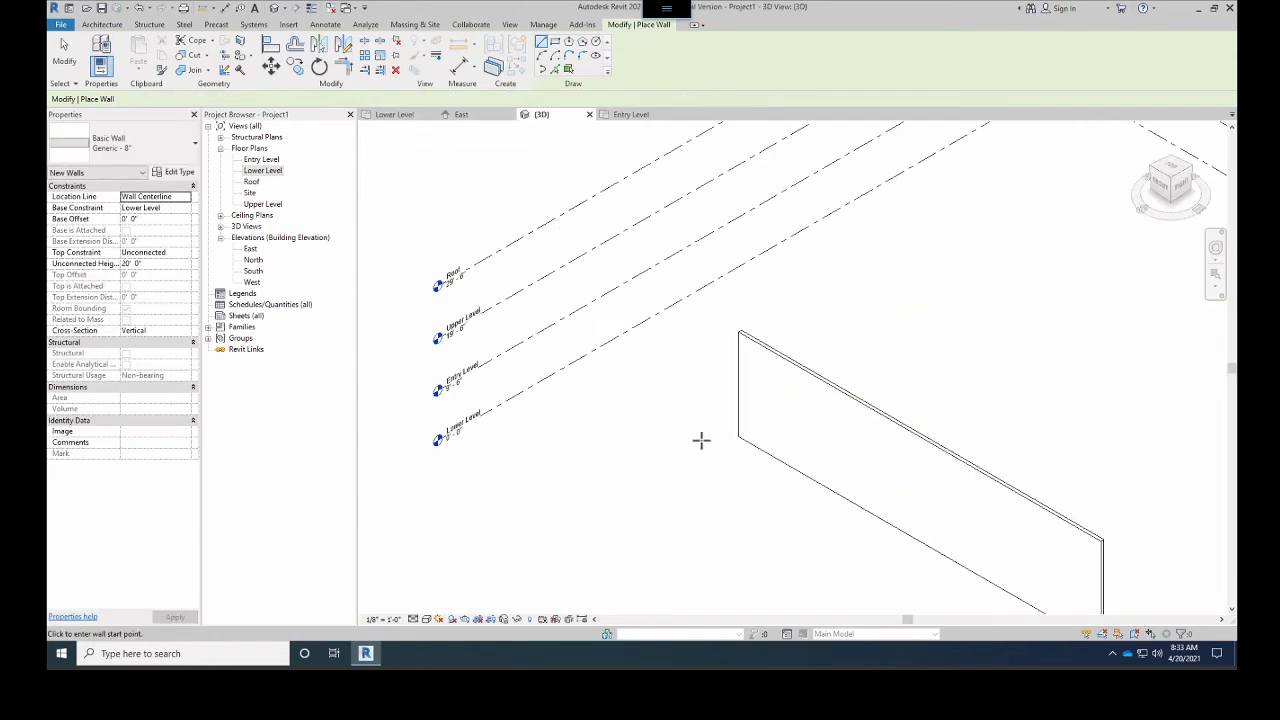
scroll(800, 414, "down", 1)
scroll(685, 406, "up", 1)
mouse_move(685, 406)
middle_mouse_down("shift")
mouse_move(680, 337)
mouse_move(557, 274)
mouse_move(576, 247)
middle_mouse_up("shift")
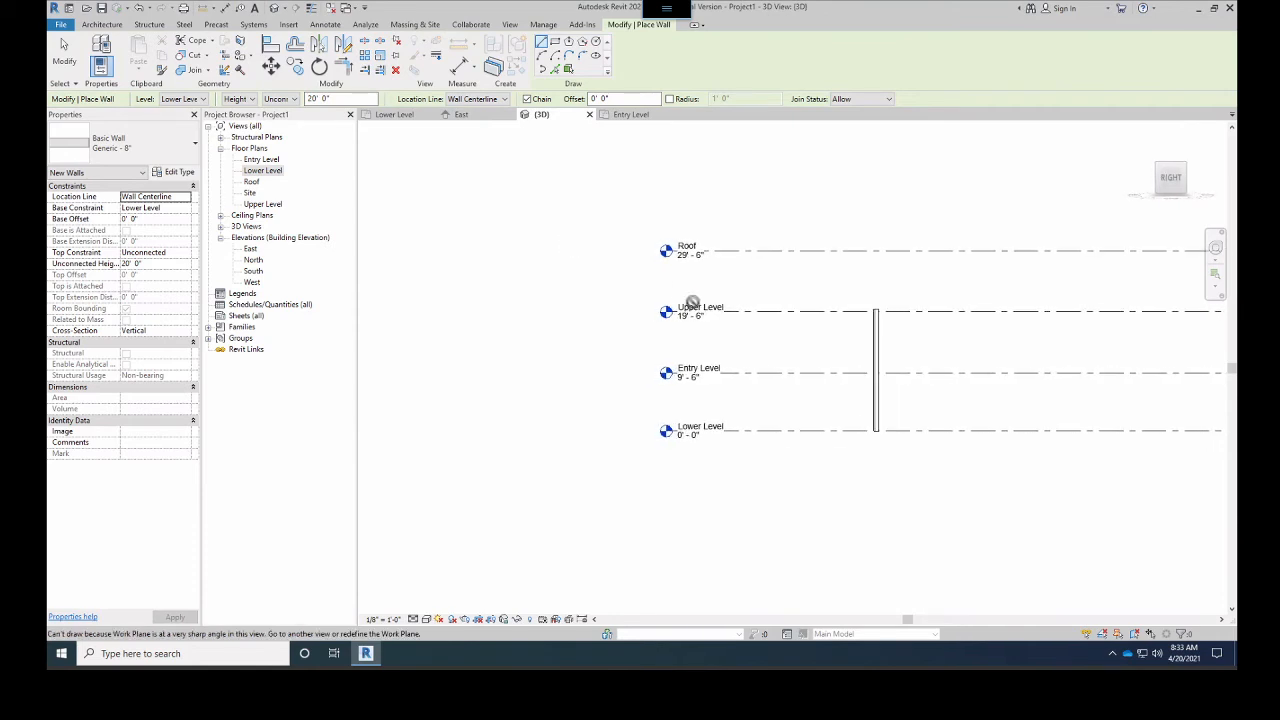
Examine how the 20' wall's top meets the Upper Level line, both from the side and at an angle
scroll(705, 318, "up", 5)
scroll(880, 371, "down", 2)
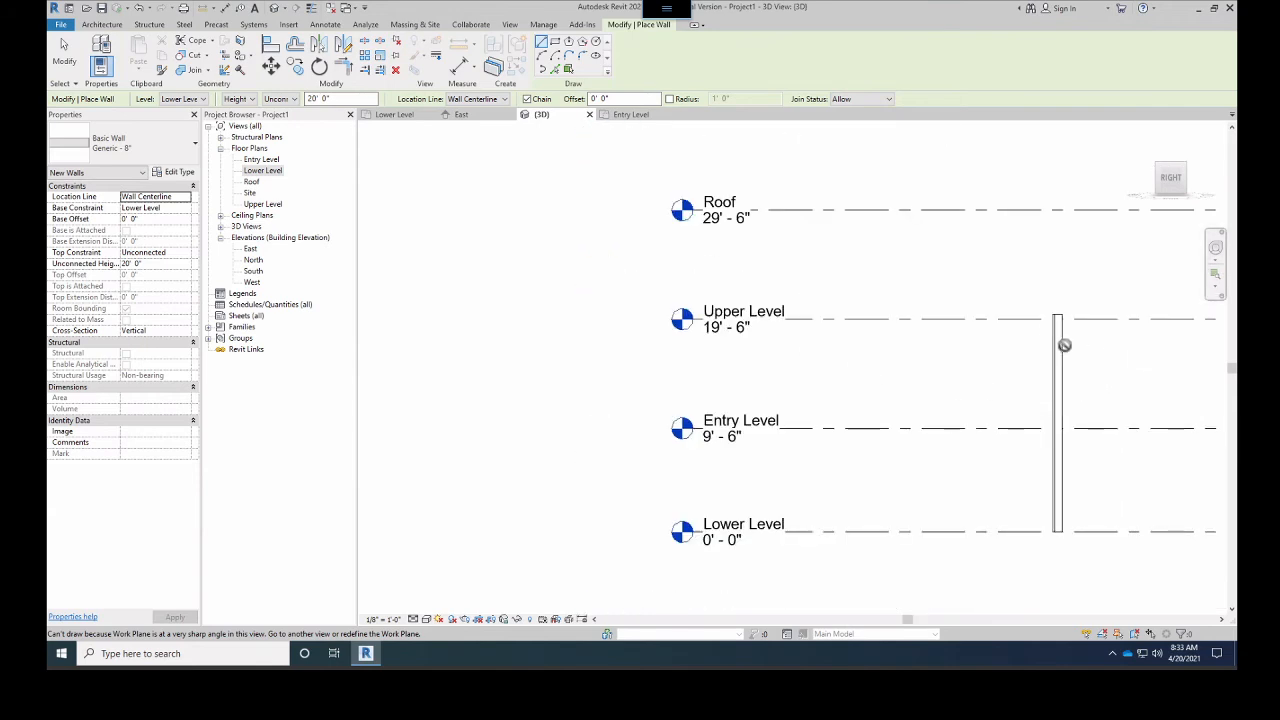
middle_click_drag(914, 383, 986, 420, "shift")
scroll(871, 369, "down", 3)
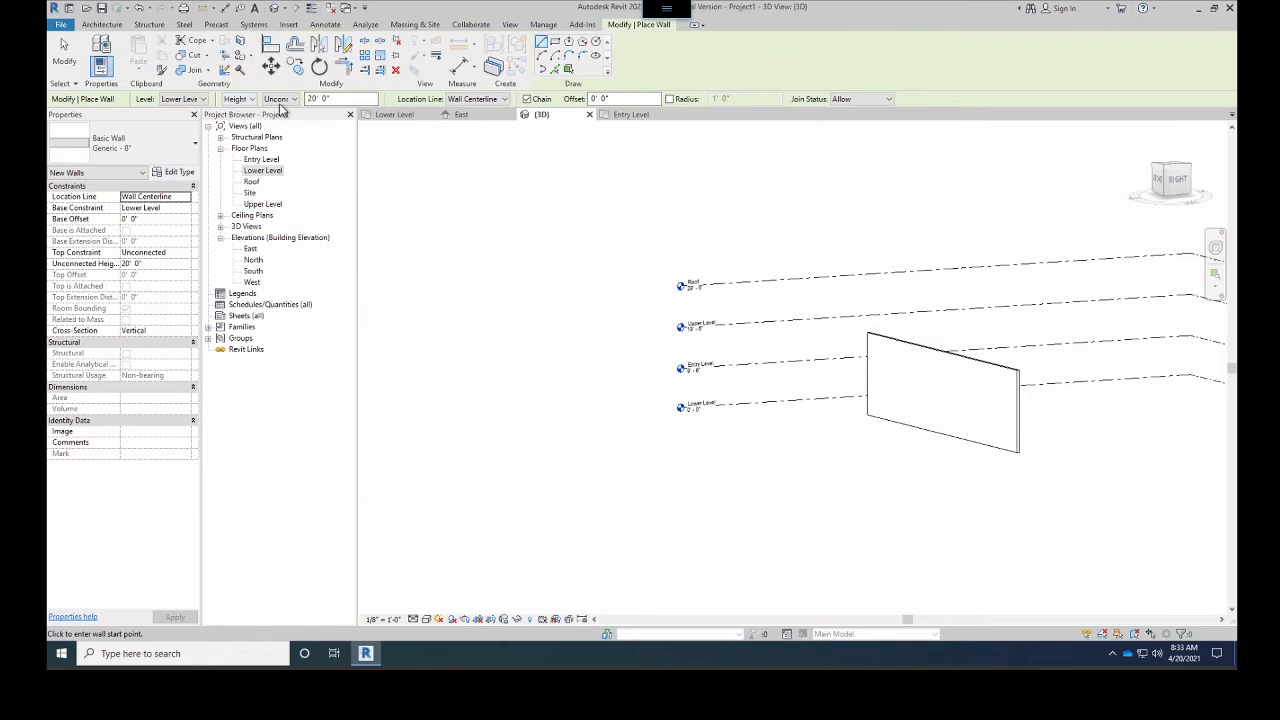
left_click(323, 101)
Draw a second horizontal Generic - 8" wall about 92' long above the first in the Lower Level plan, with an unconnected height of 100'
double_click(264, 171)
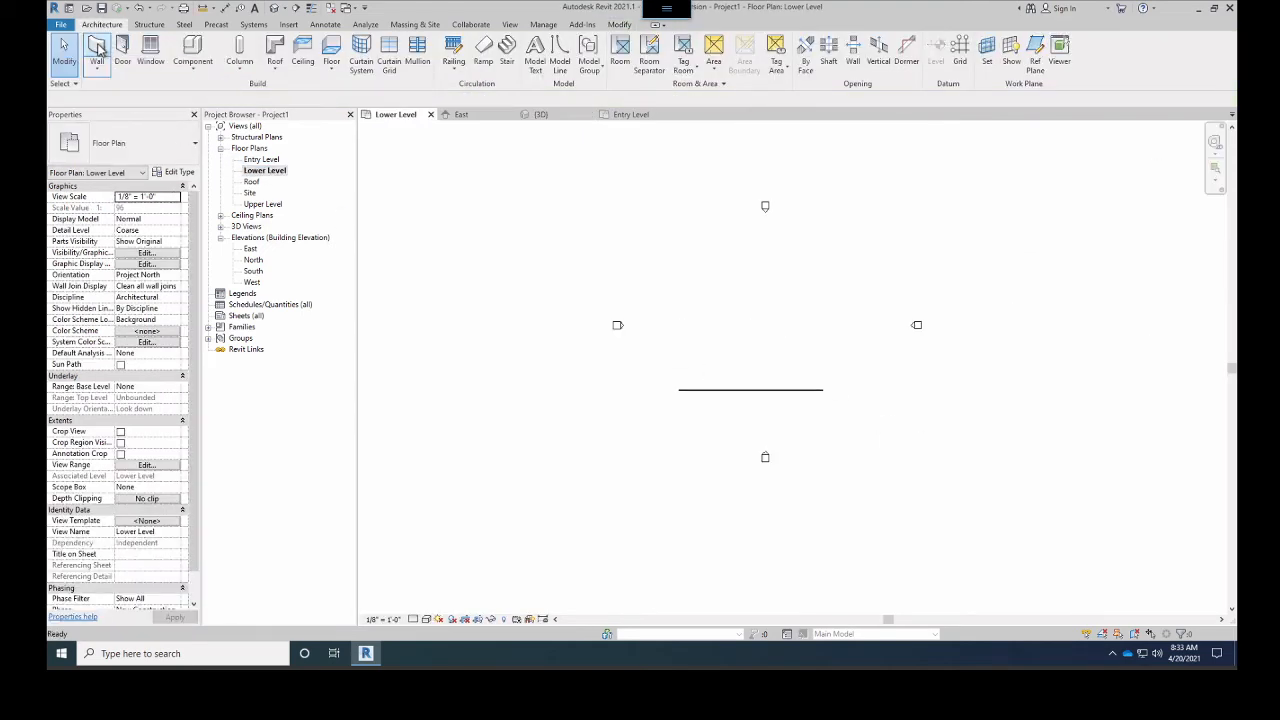
left_click(98, 50)
left_click(245, 98)
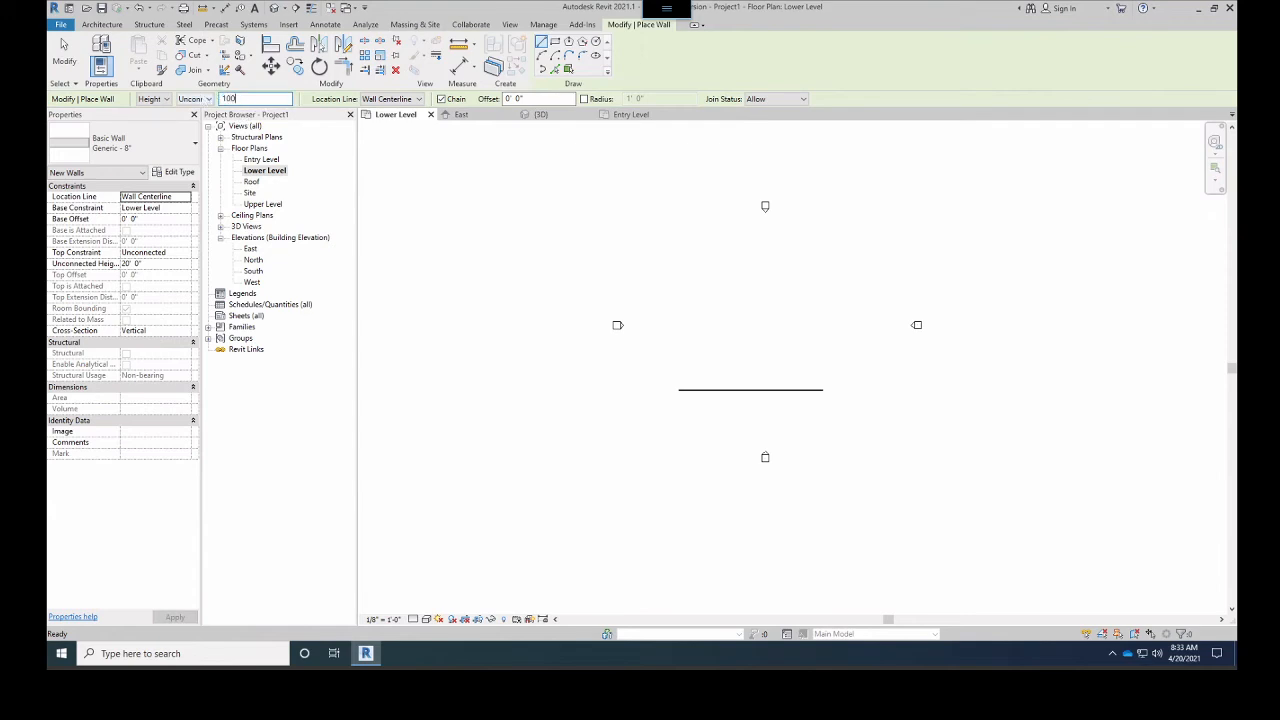
key("Return")
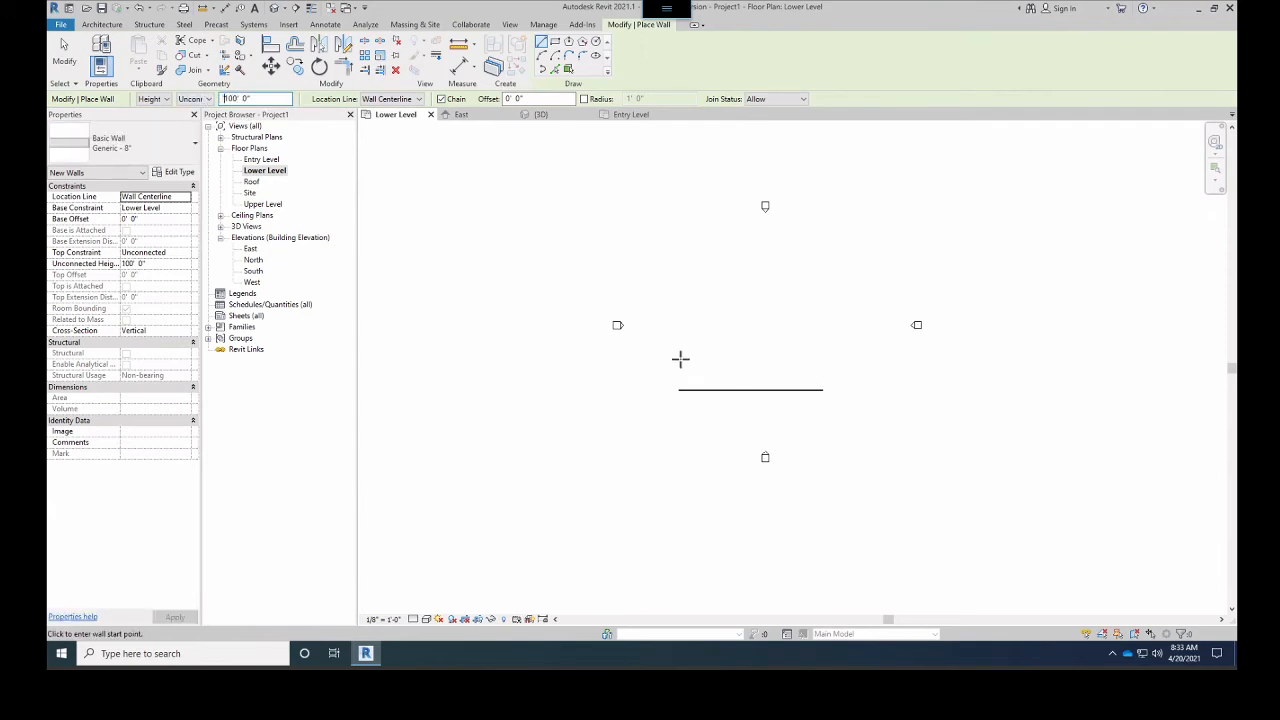
left_click(705, 368)
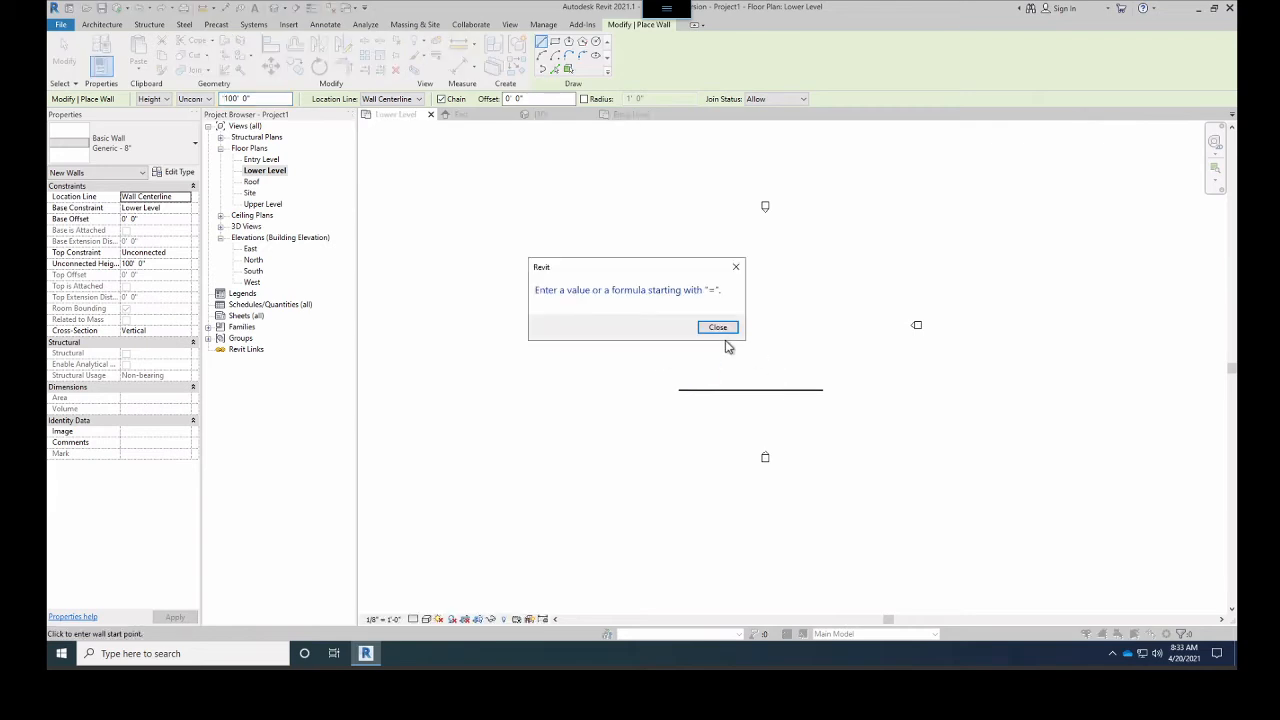
left_click(718, 329)
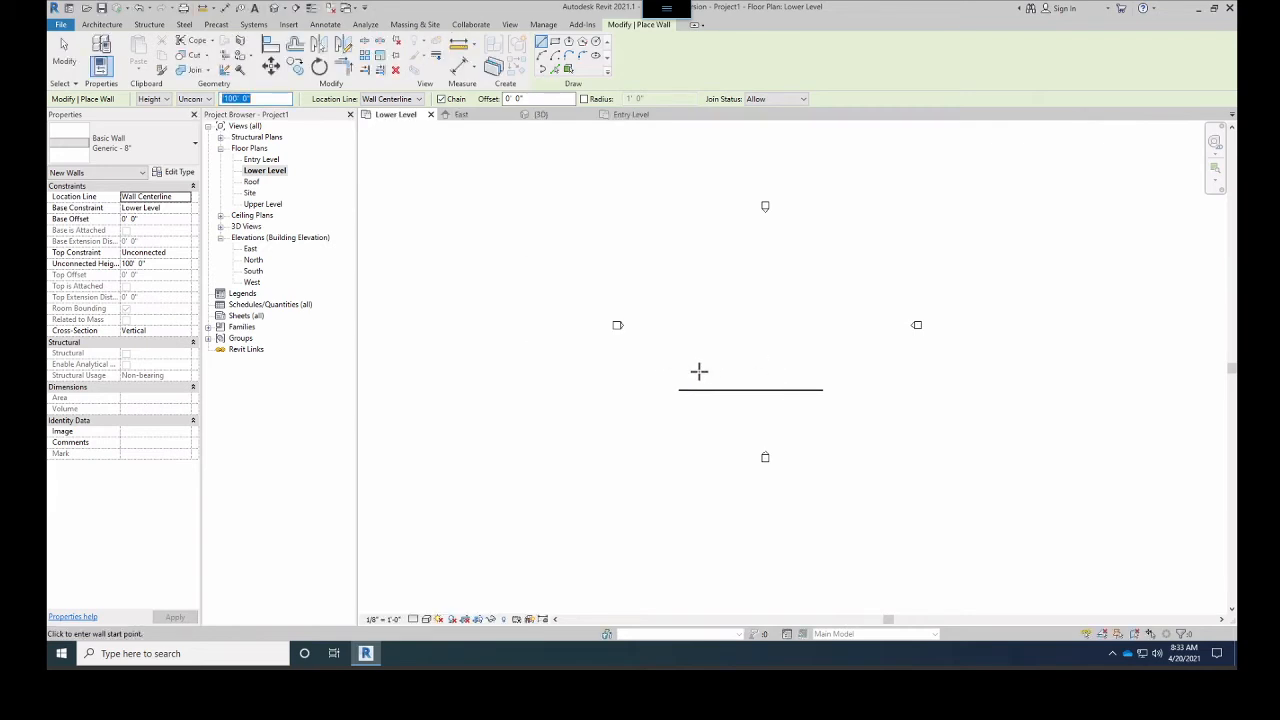
left_click(765, 374)
left_click(716, 329)
type("10")
left_click(668, 364)
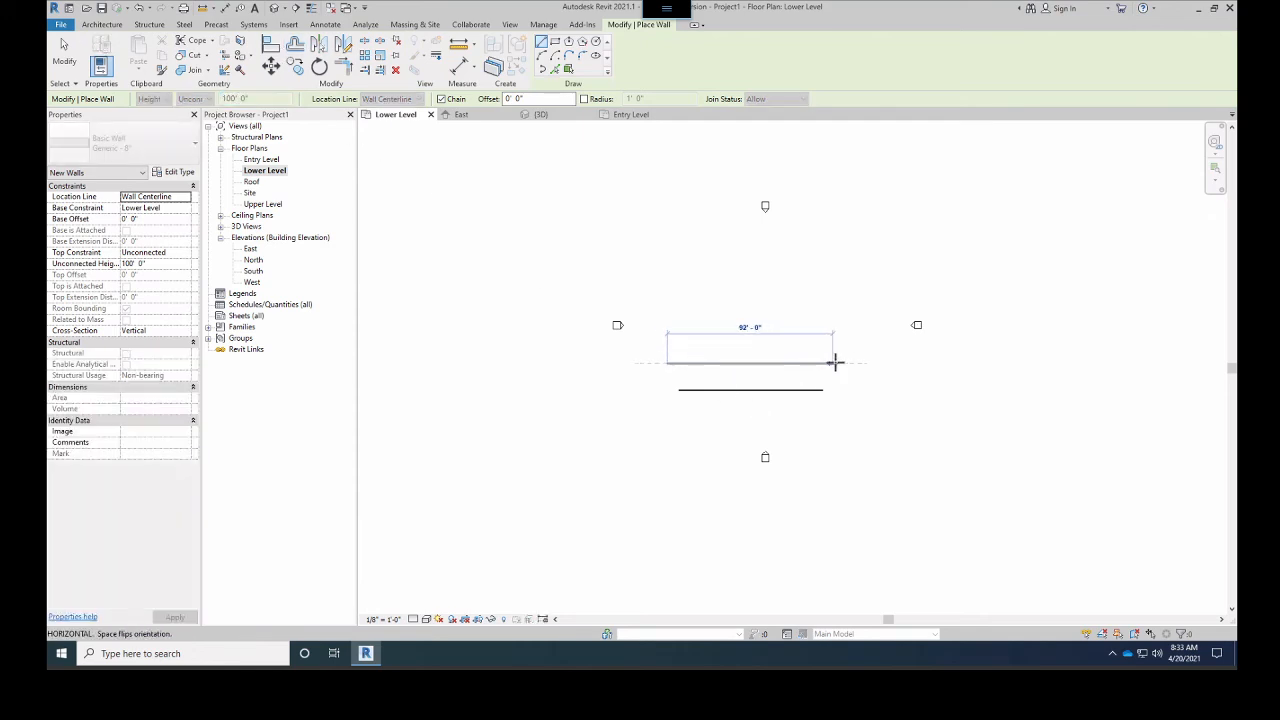
left_click(833, 362)
Compare the 100' high wall with the first wall and the level lines in the 3D view
left_click(545, 116)
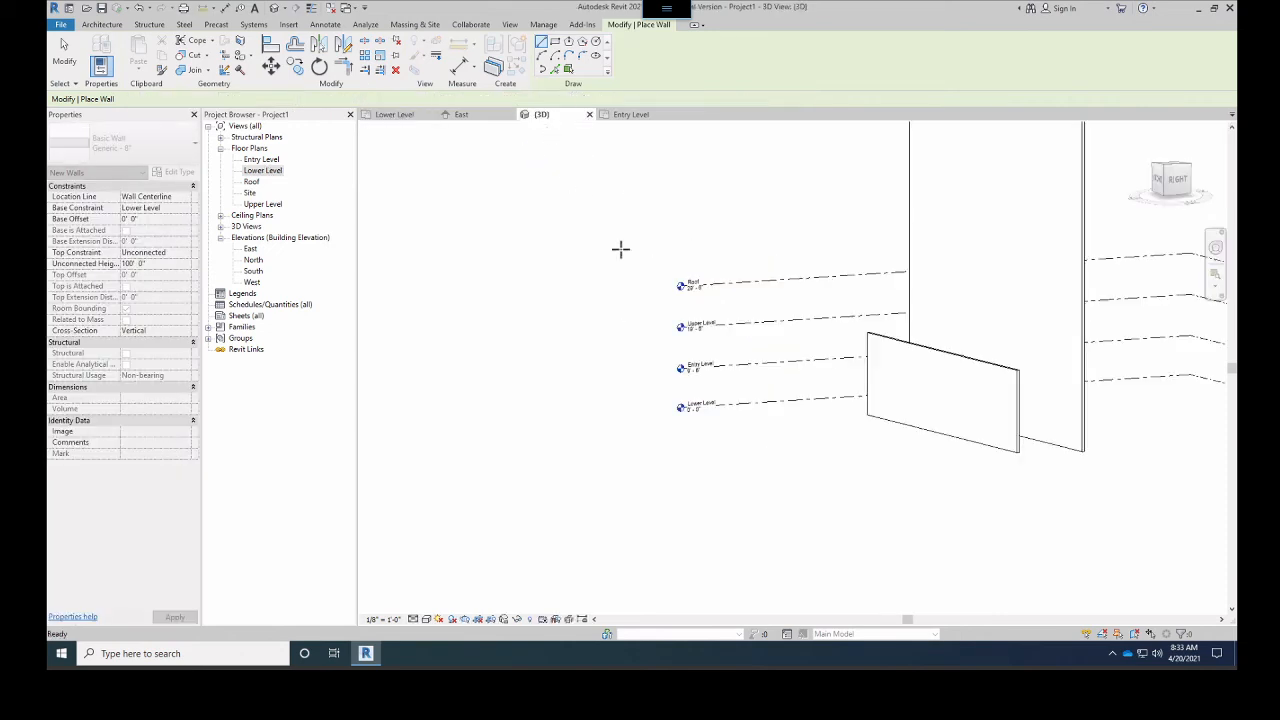
key("Escape")
key("Escape")
scroll(897, 389, "down", 3)
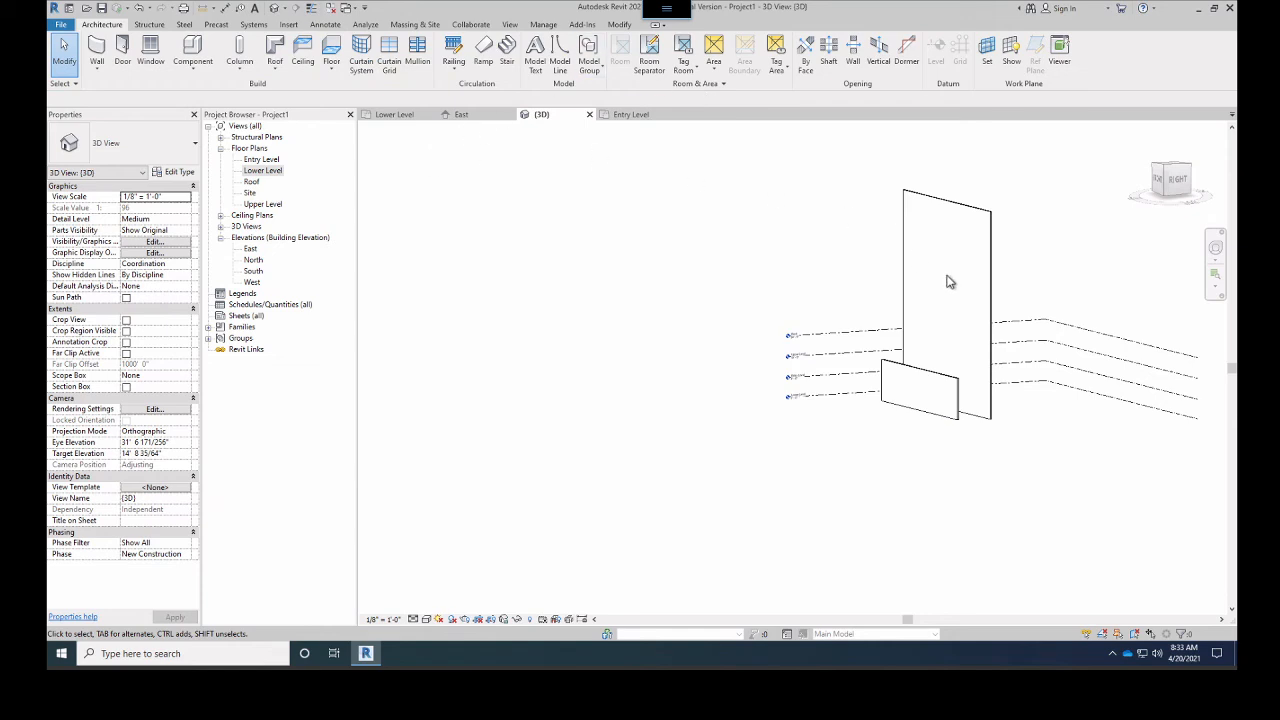
Draw a third horizontal Generic - 8" wall above the other two in the Lower Level plan, with its height constrained to the Roof level
left_click(412, 115)
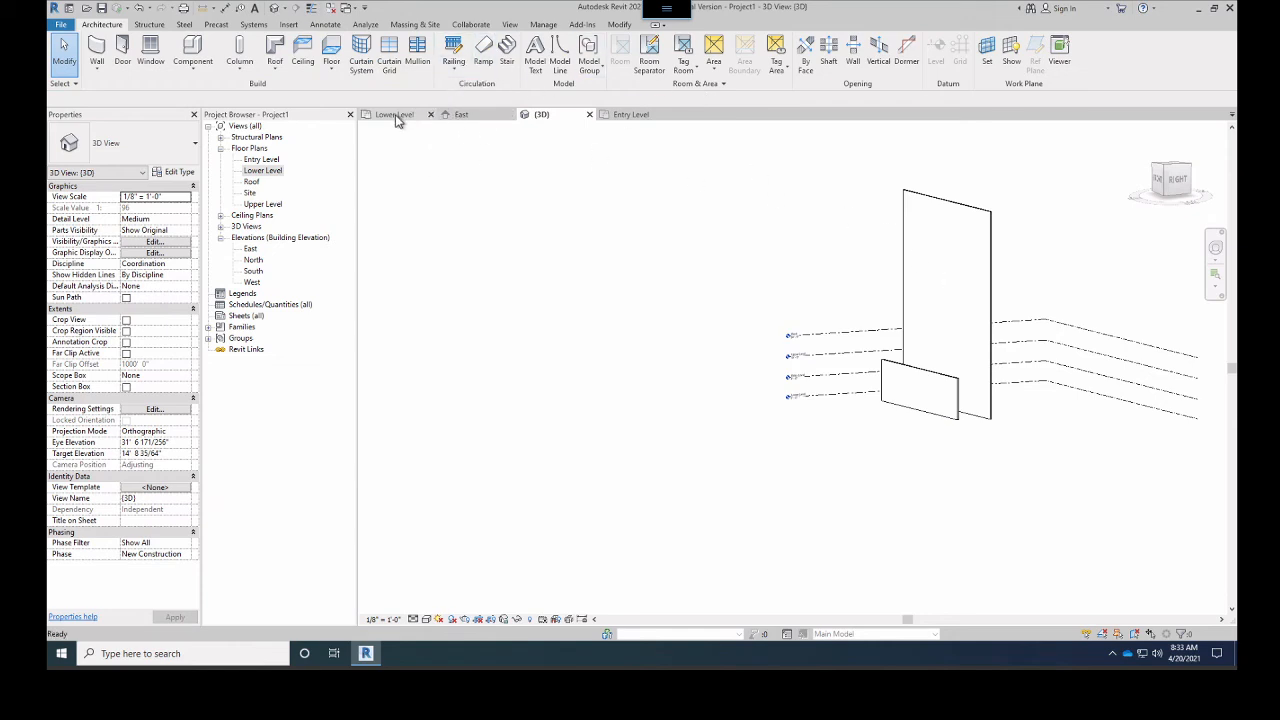
scroll(771, 357, "up", 3)
left_click_drag(786, 330, 705, 397)
key("Escape")
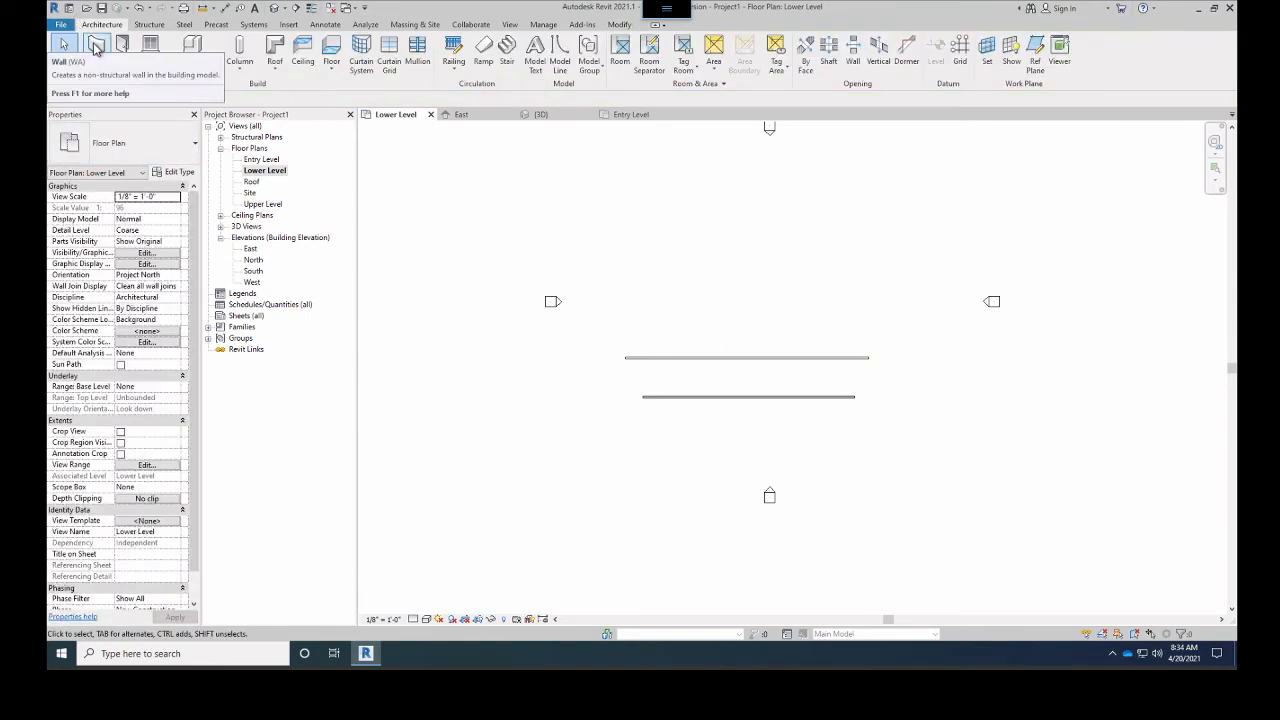
left_click(95, 46)
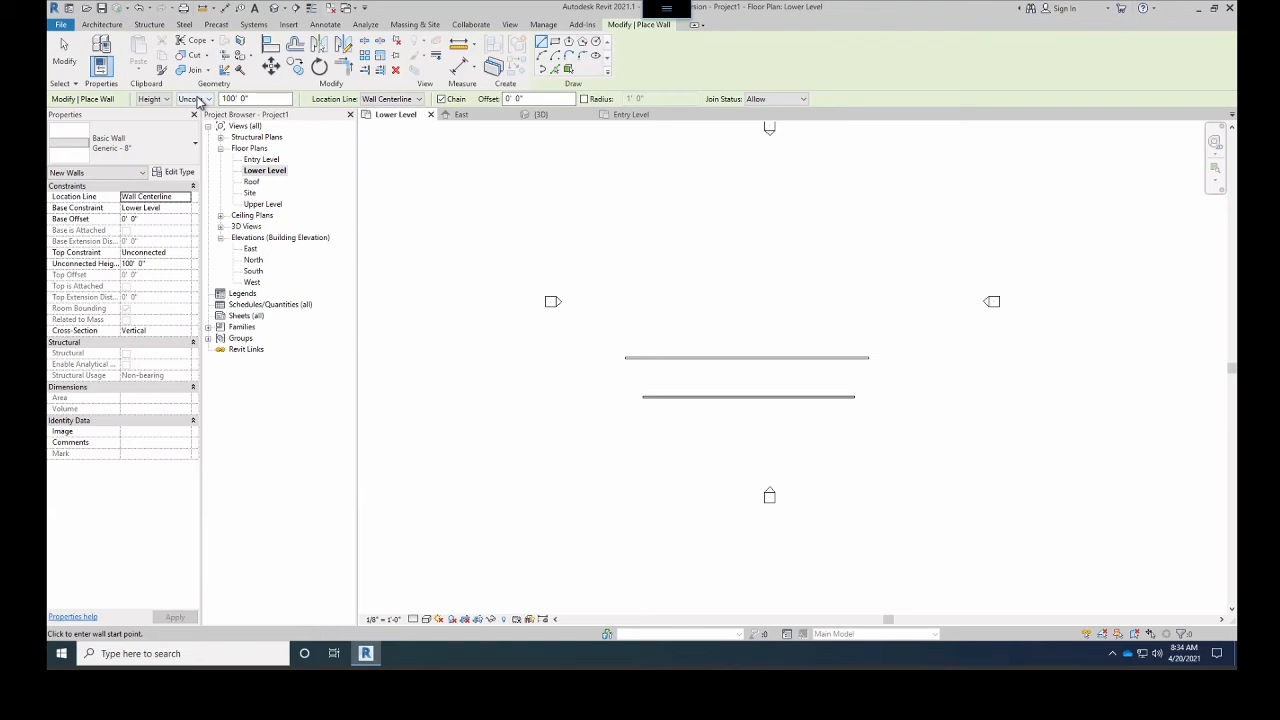
left_click(199, 101)
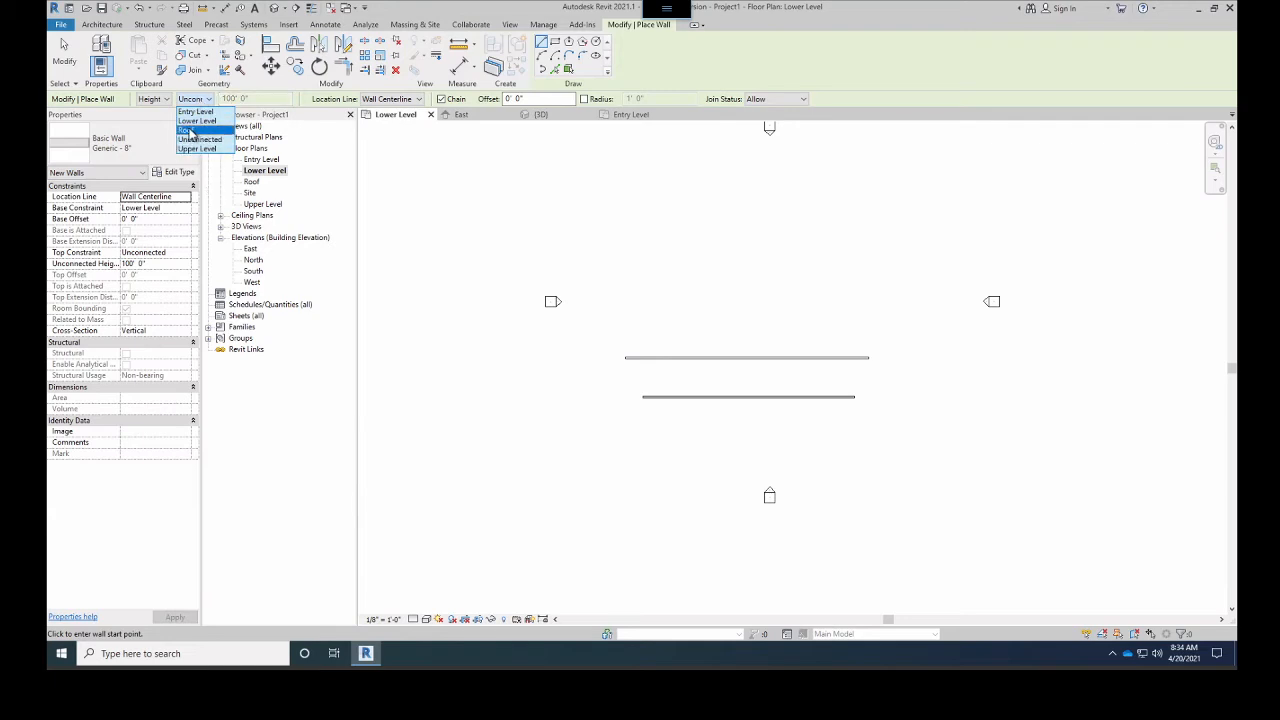
left_click(189, 131)
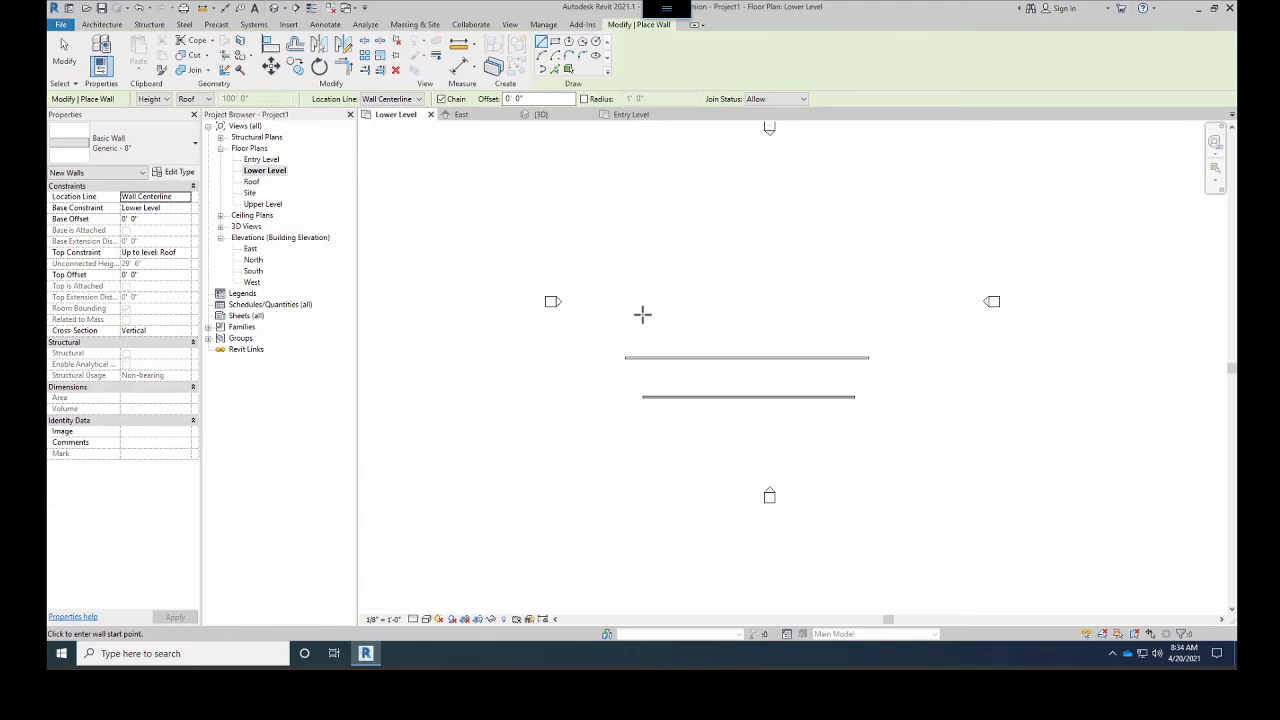
left_click(876, 313)
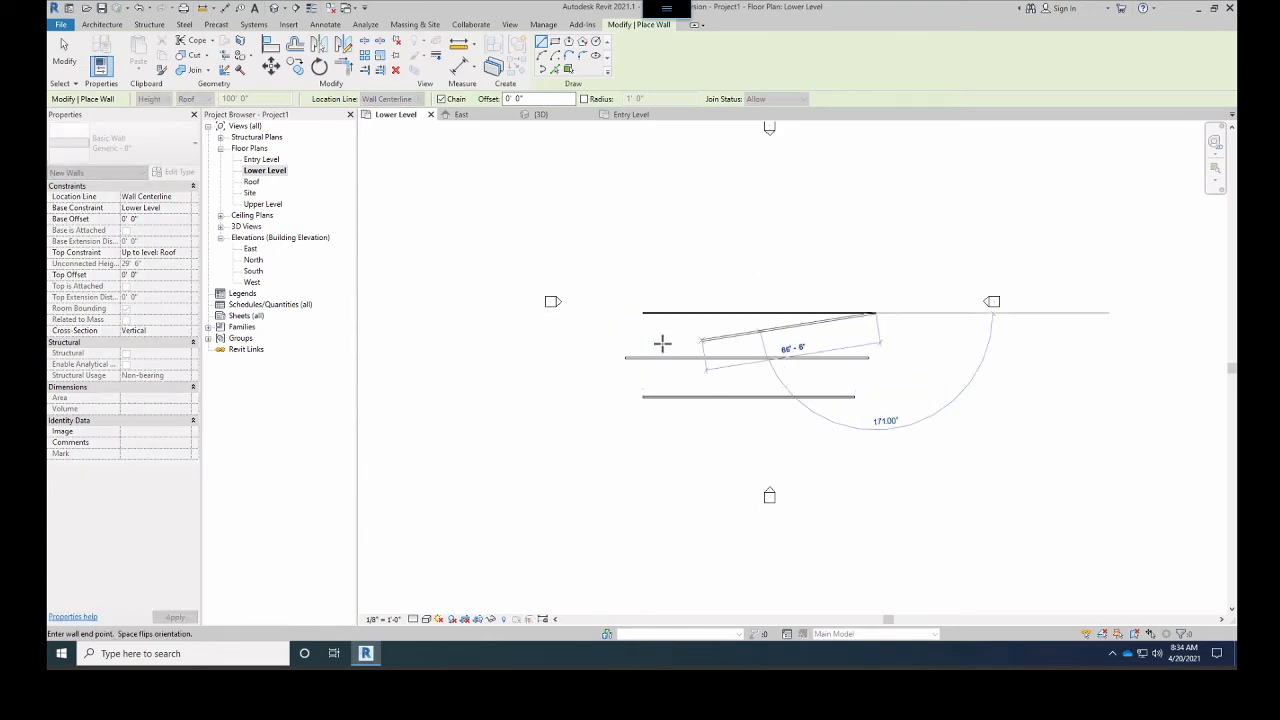
key("Escape")
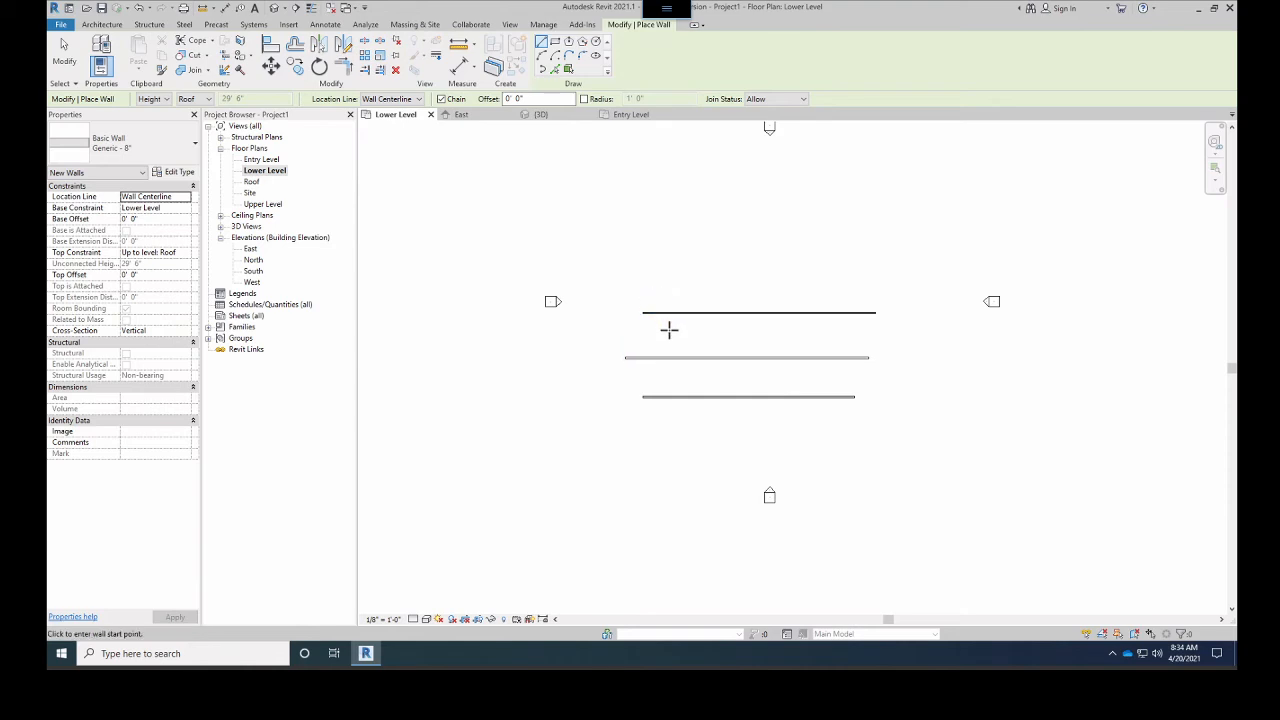
scroll(673, 379, "down", 1)
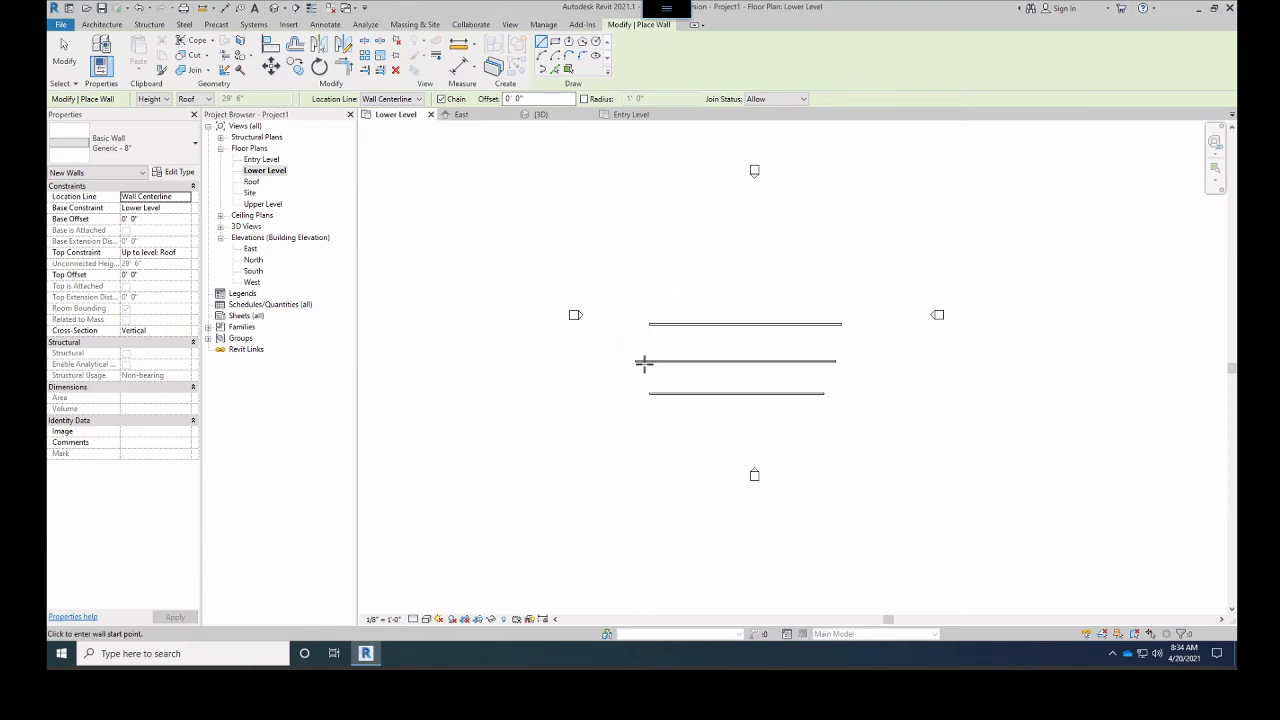
key("Escape")
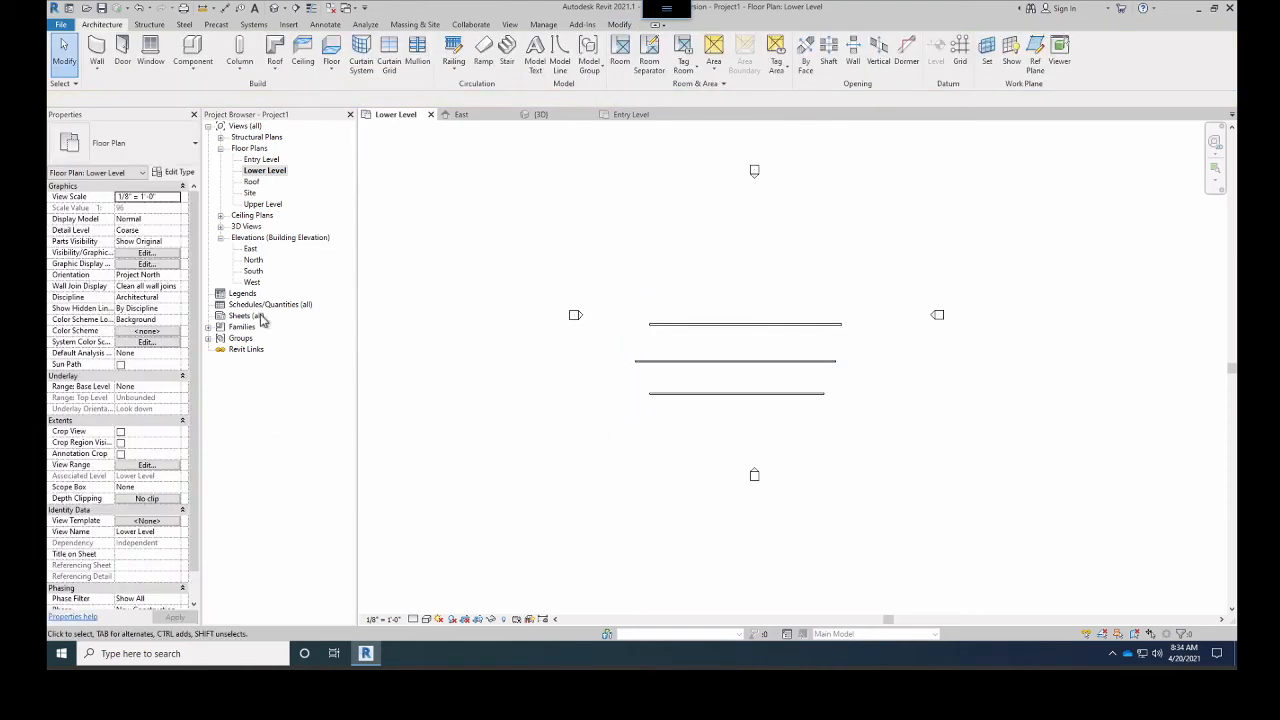
Open the East elevation and examine the three wall heights against the Roof and other level lines
double_click(250, 249)
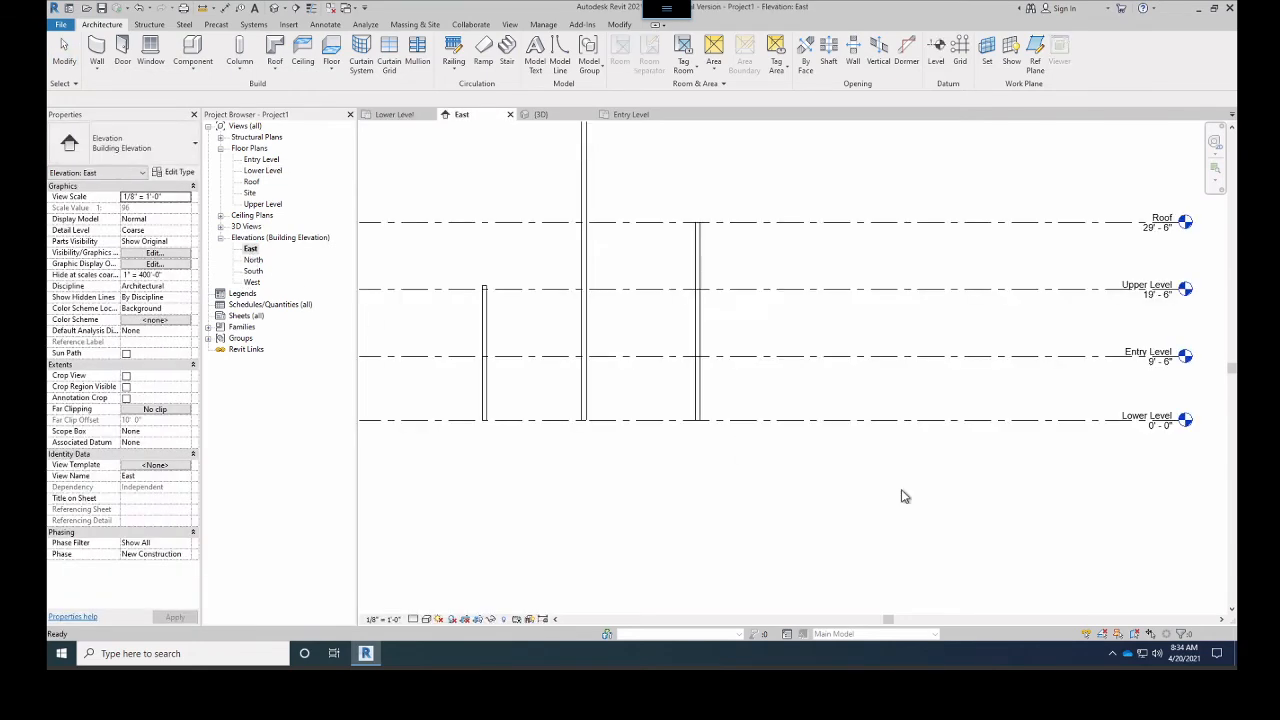
scroll(1165, 226, "up", 5)
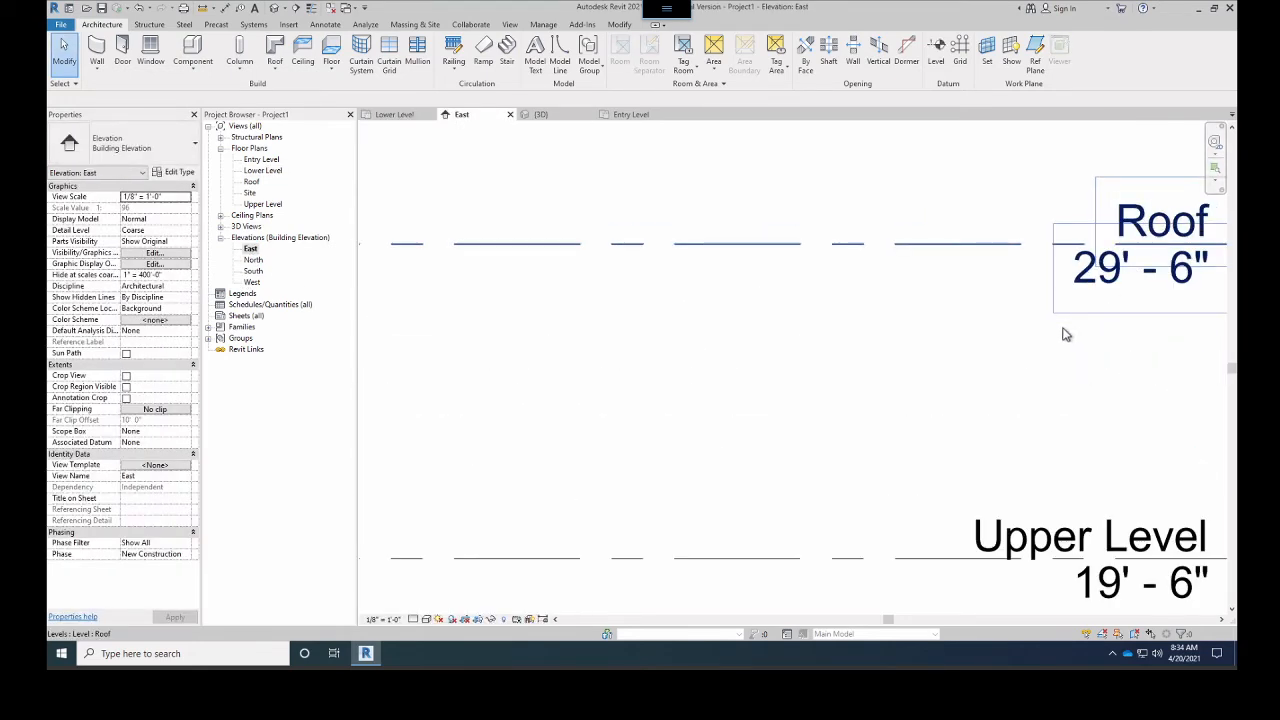
scroll(917, 360, "up", 2)
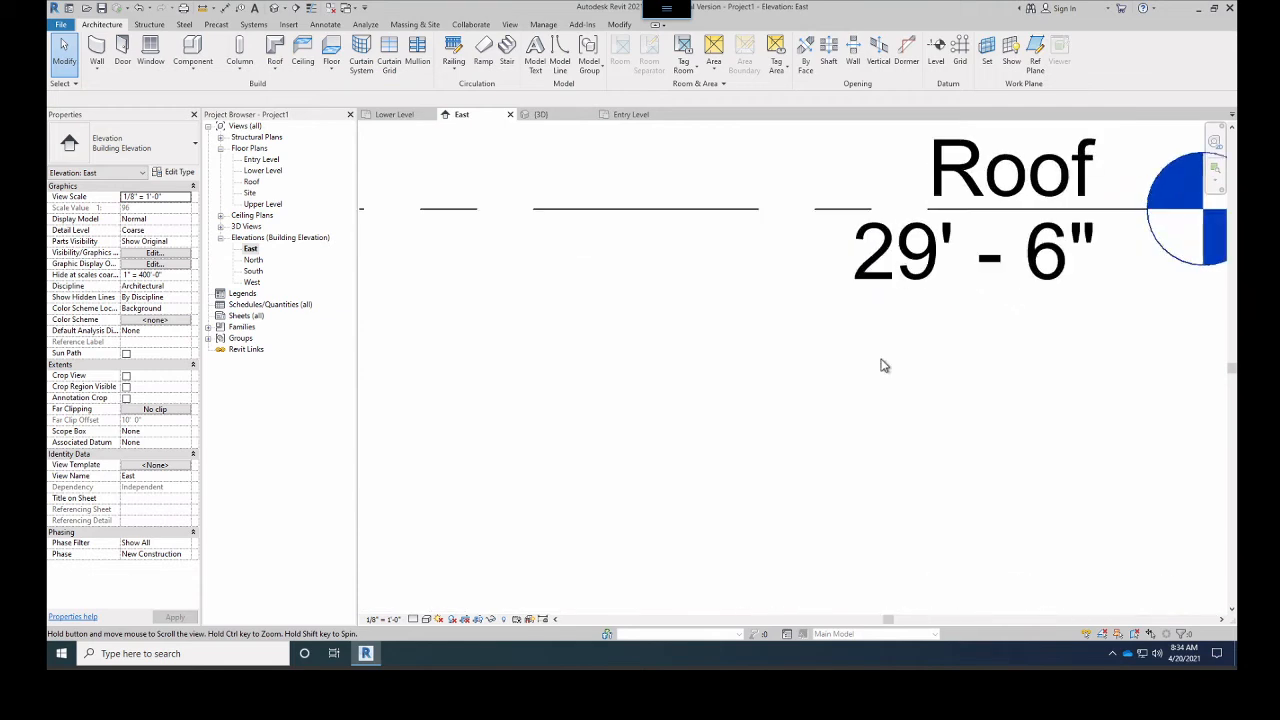
scroll(880, 360, "down", 5)
scroll(880, 360, "down", 5)
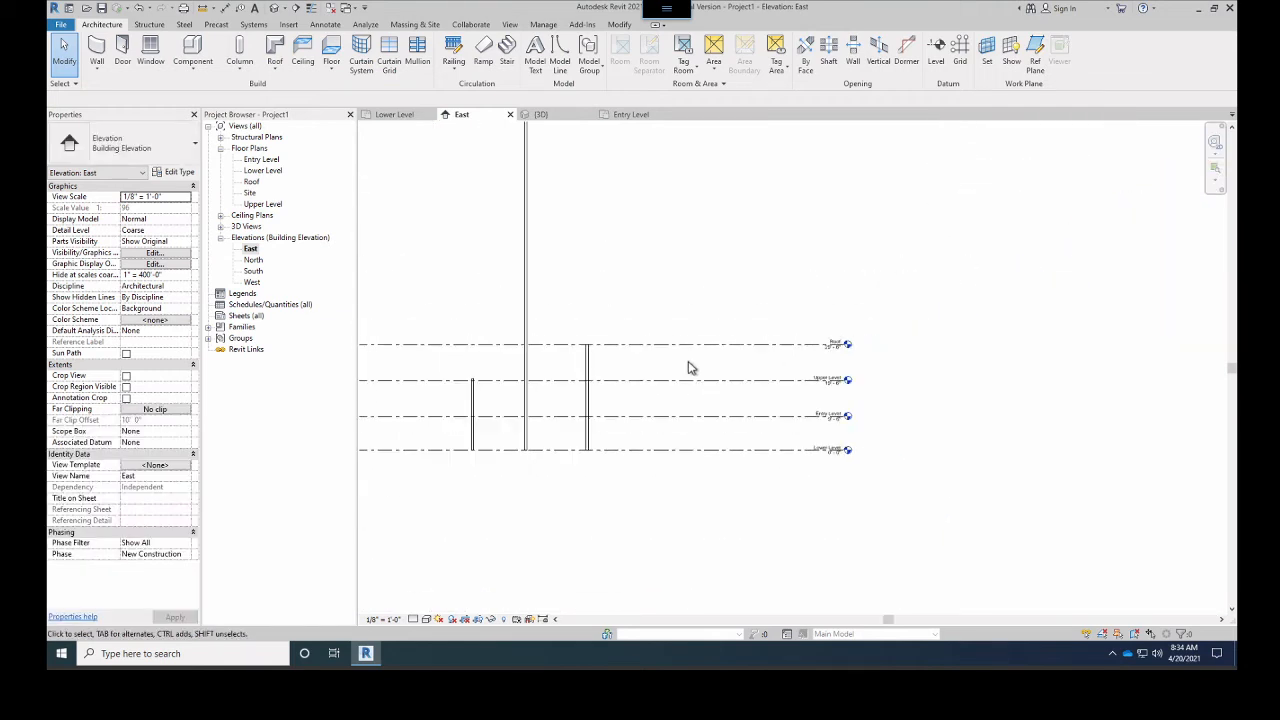
scroll(593, 401, "up", 4)
scroll(586, 323, "down", 3)
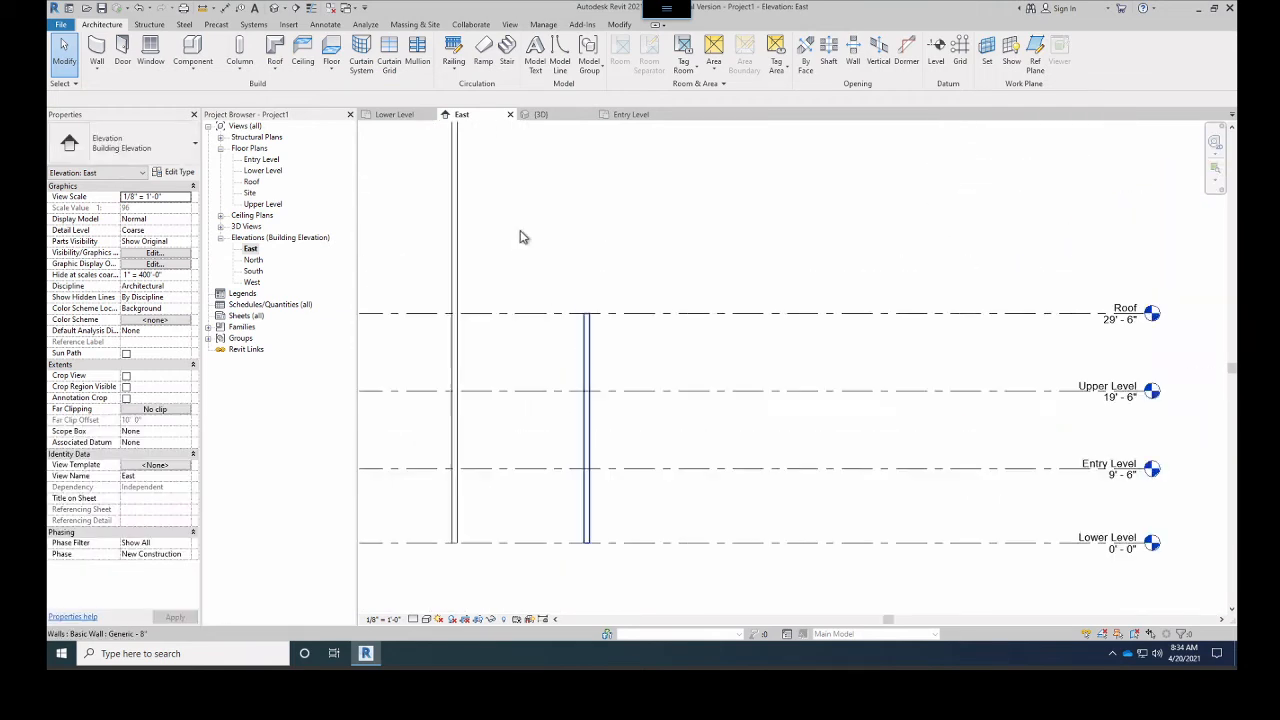
Delete the 20' and 100' unconnected walls in the 3D view, keeping only the wall constrained to the Roof level
left_click(540, 114)
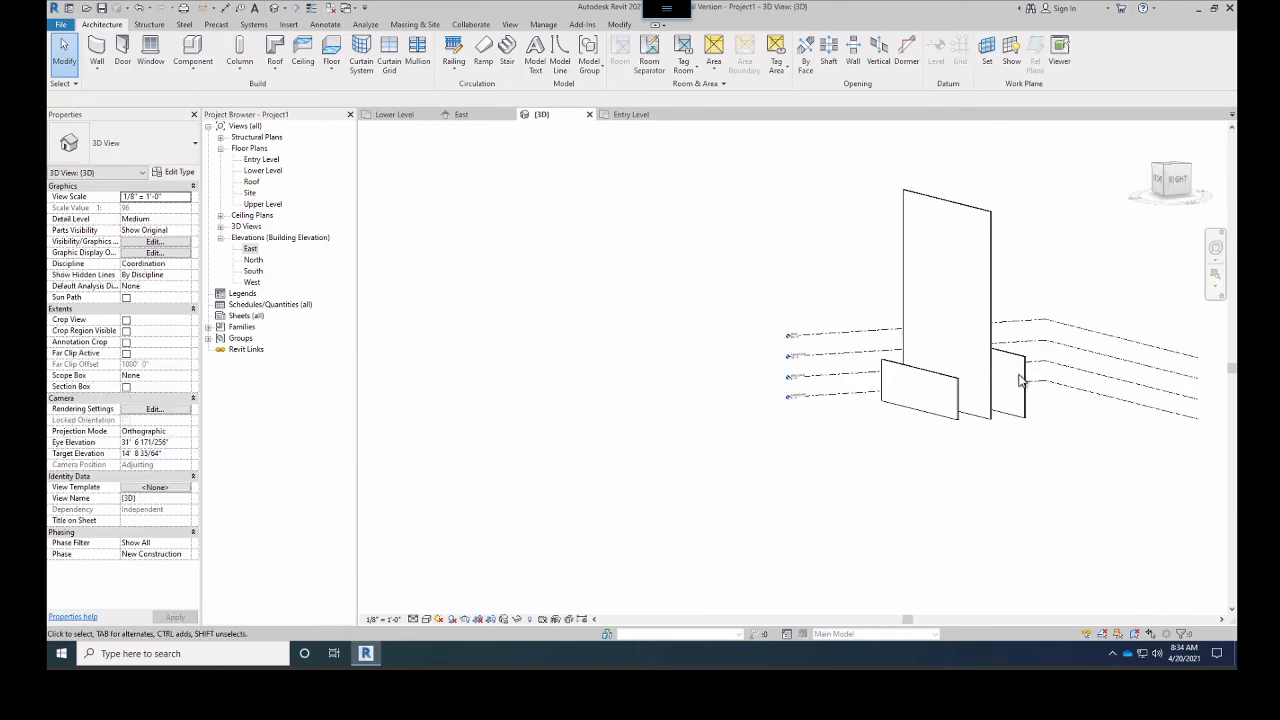
middle_click_drag(960, 370, 1022, 383, "shift")
scroll(1022, 383, "up", 4)
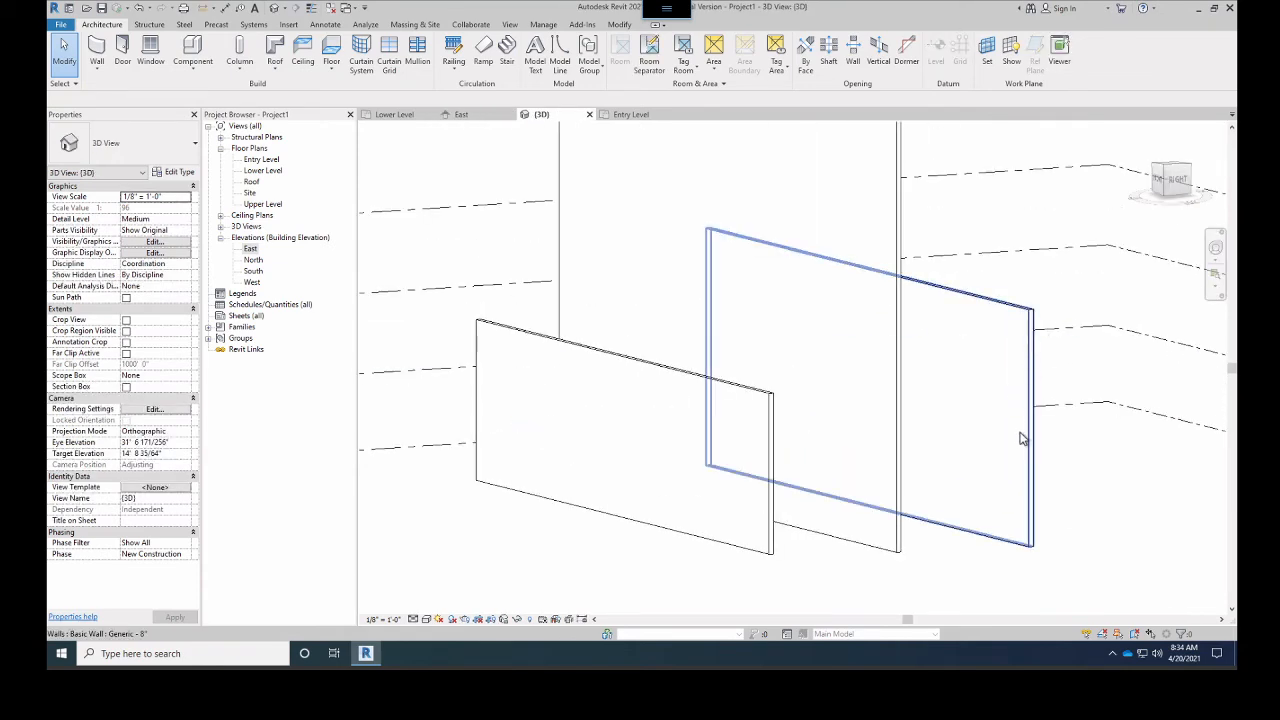
scroll(818, 385, "down", 5)
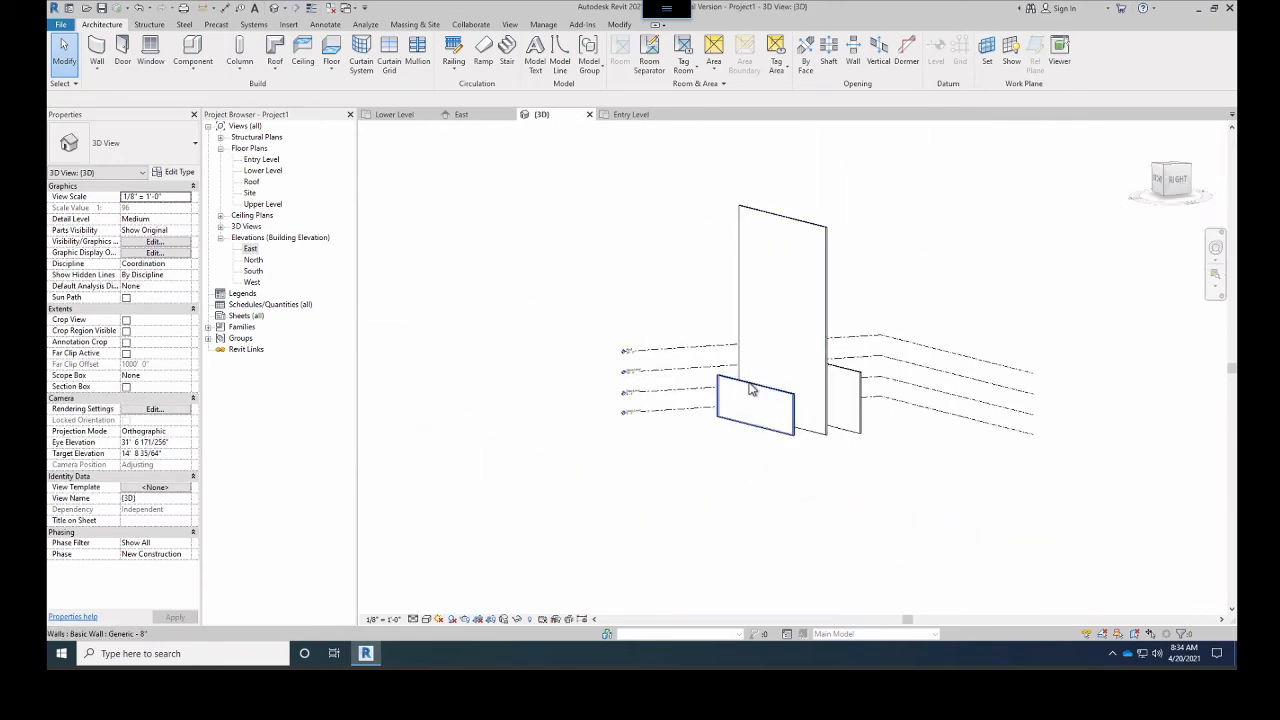
left_click(752, 388)
key("Delete")
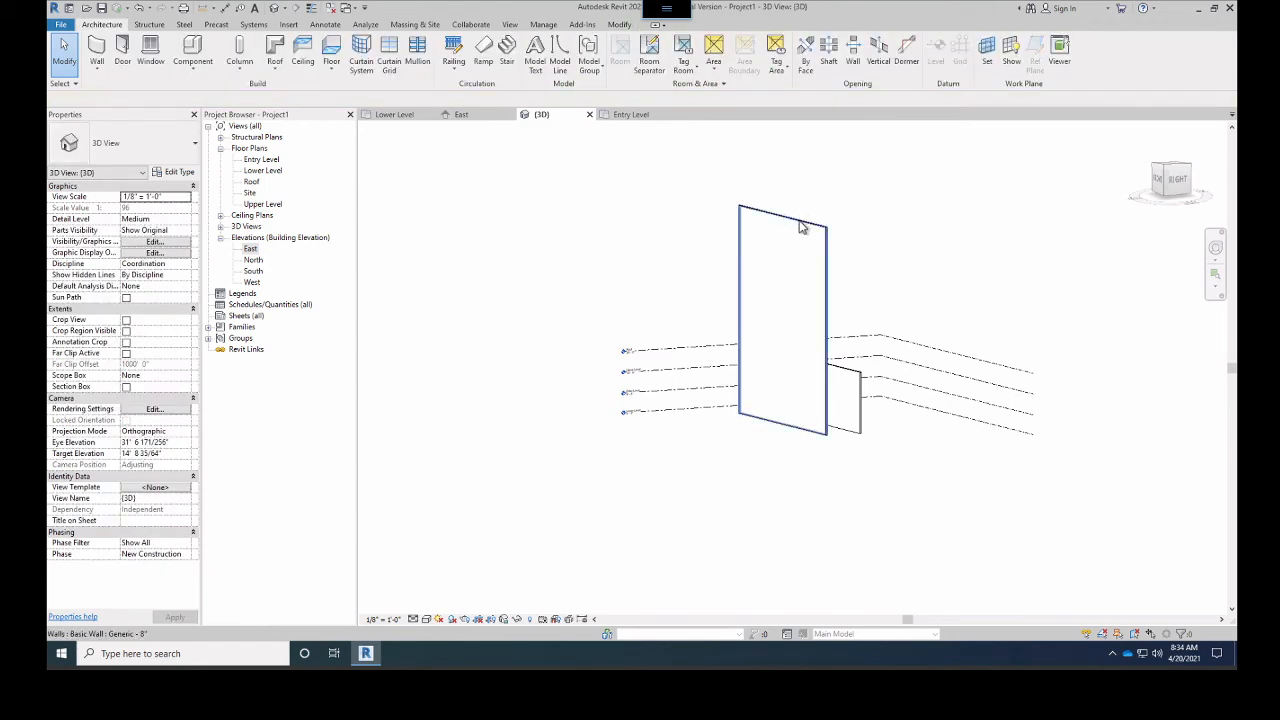
middle_click_drag(800, 228, 759, 388, "shift")
Examine the remaining wall in the 3D view, checking its top and base against the Roof and Lower Level lines
scroll(765, 334, "up", 6)
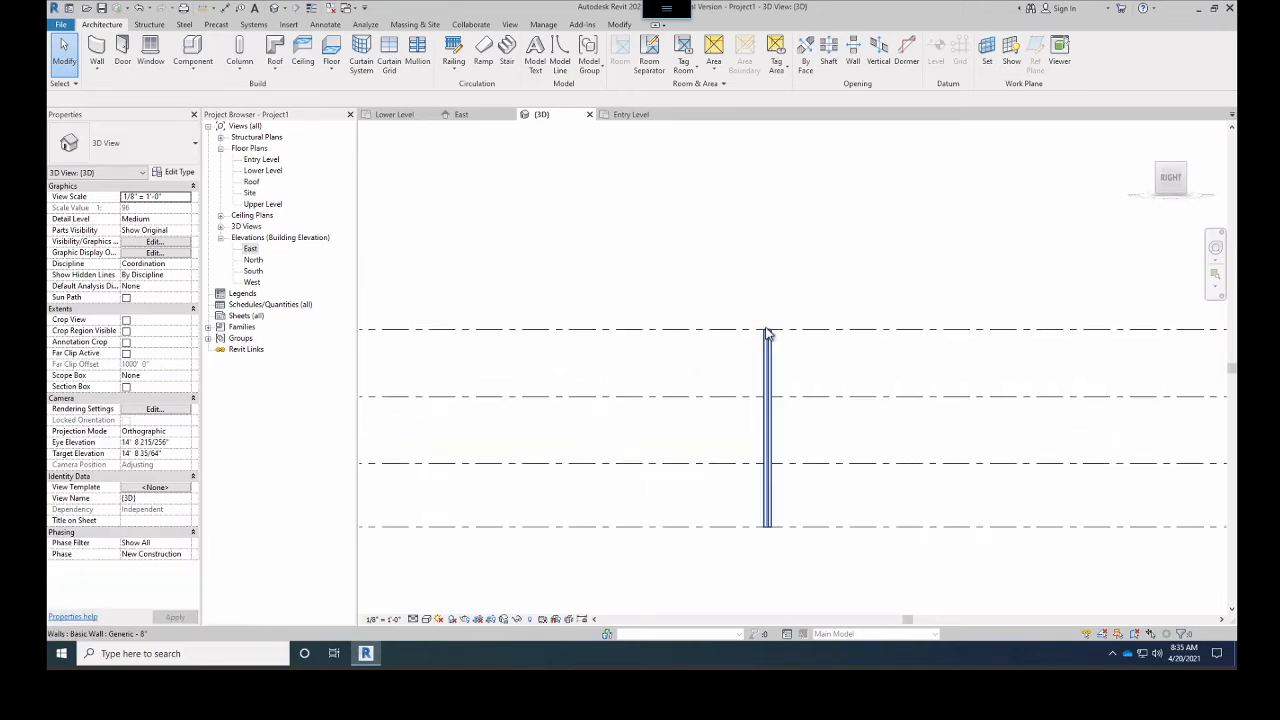
scroll(760, 346, "down", 8)
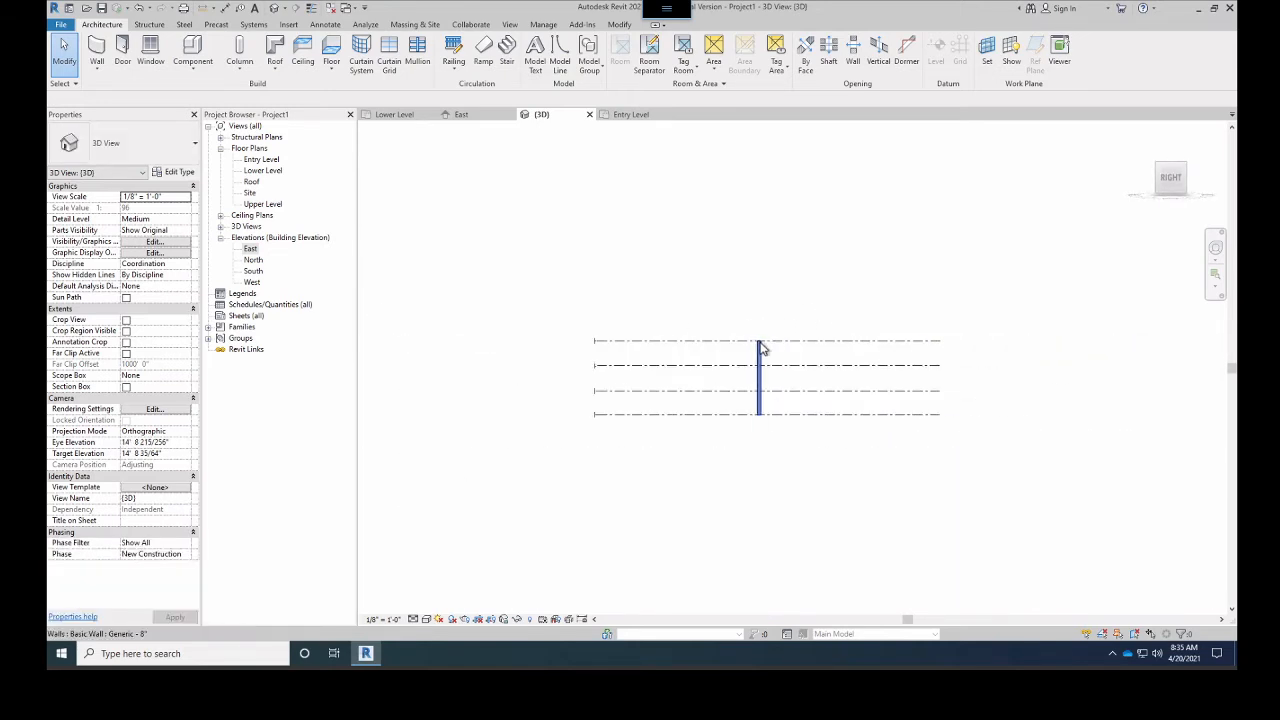
scroll(646, 334, "up", 4)
scroll(760, 380, "up", 3)
middle_click_drag(868, 411, 938, 436, "shift")
scroll(505, 350, "up", 3)
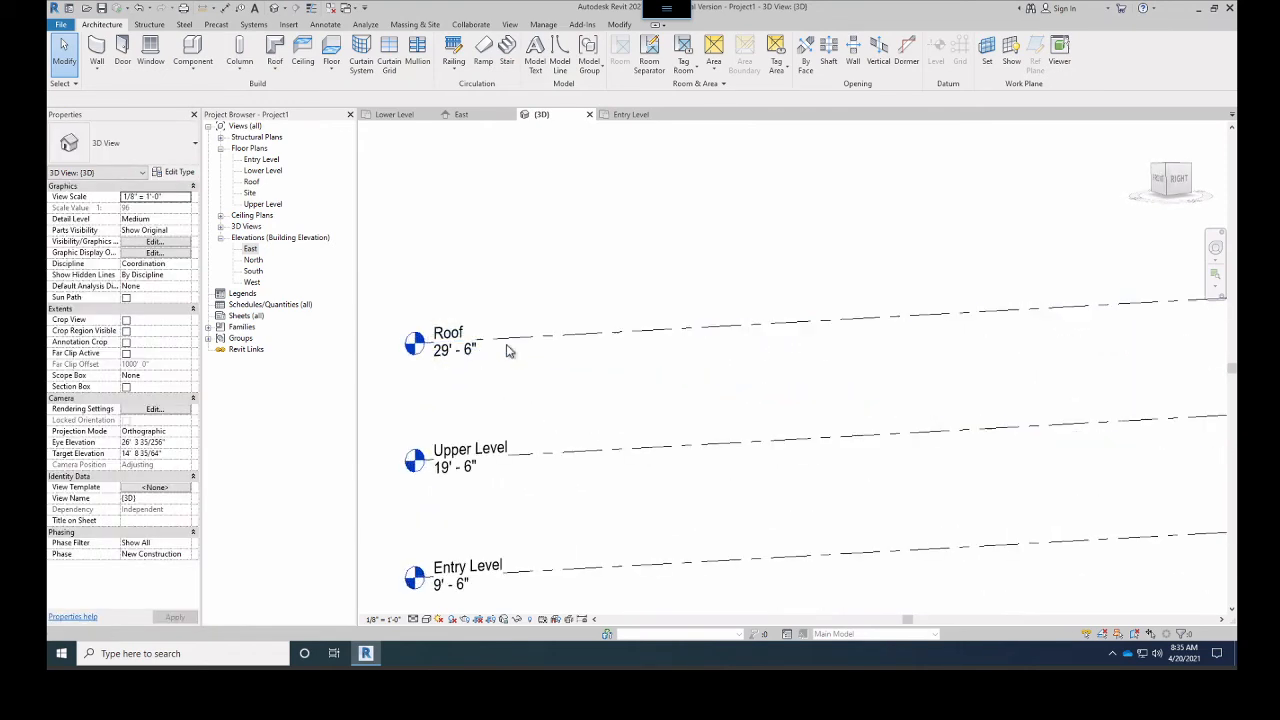
scroll(505, 350, "down", 1)
scroll(505, 350, "down", 2)
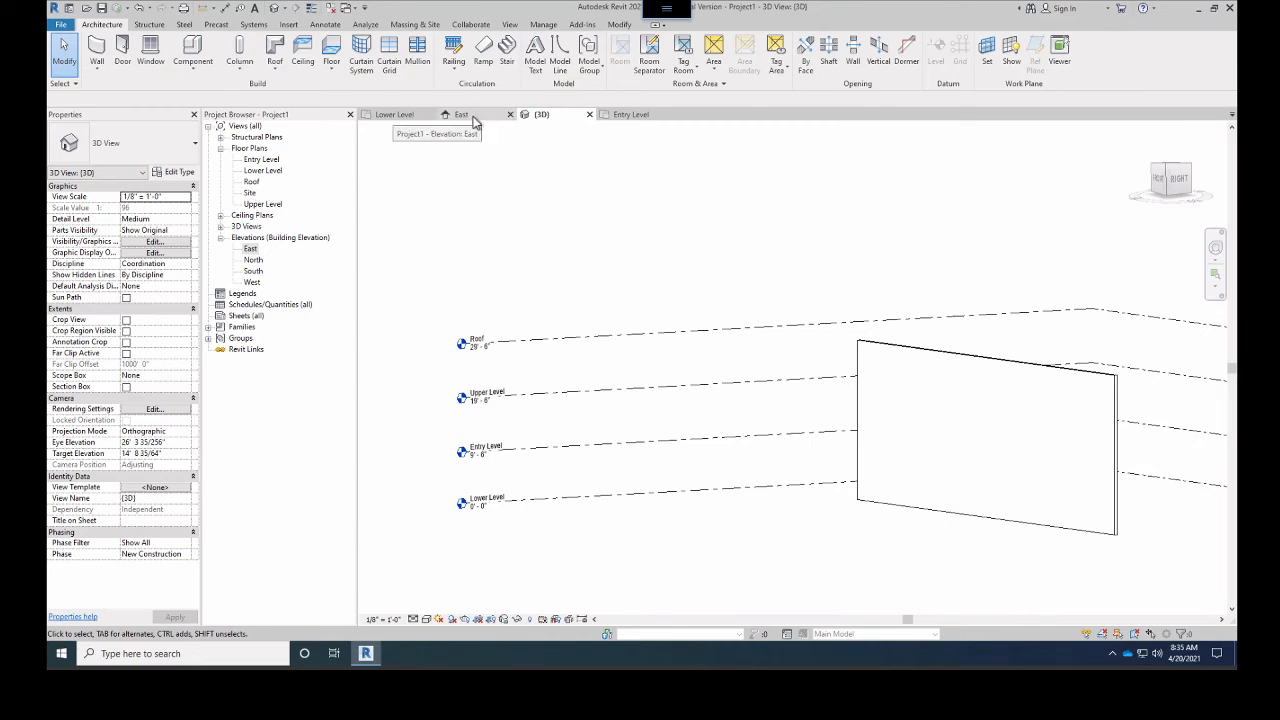
Open the East elevation and the North elevation to view the wall against the levels
left_click(463, 115)
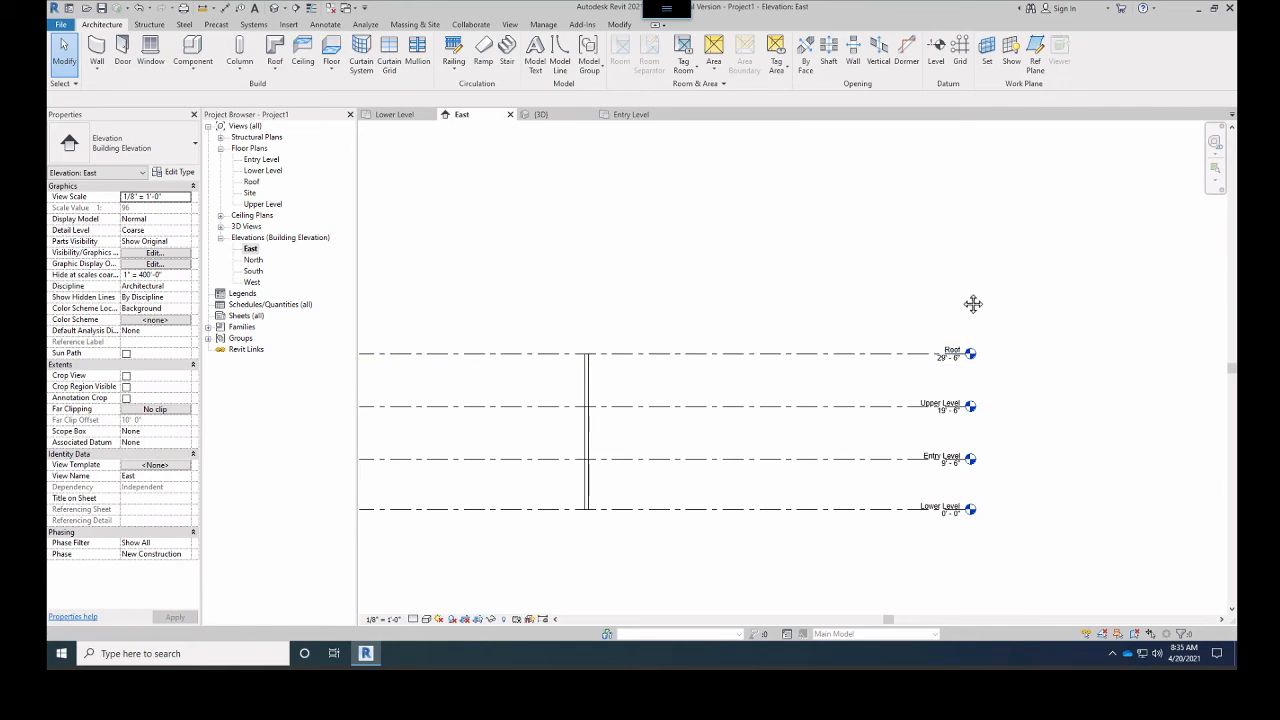
double_click(255, 260)
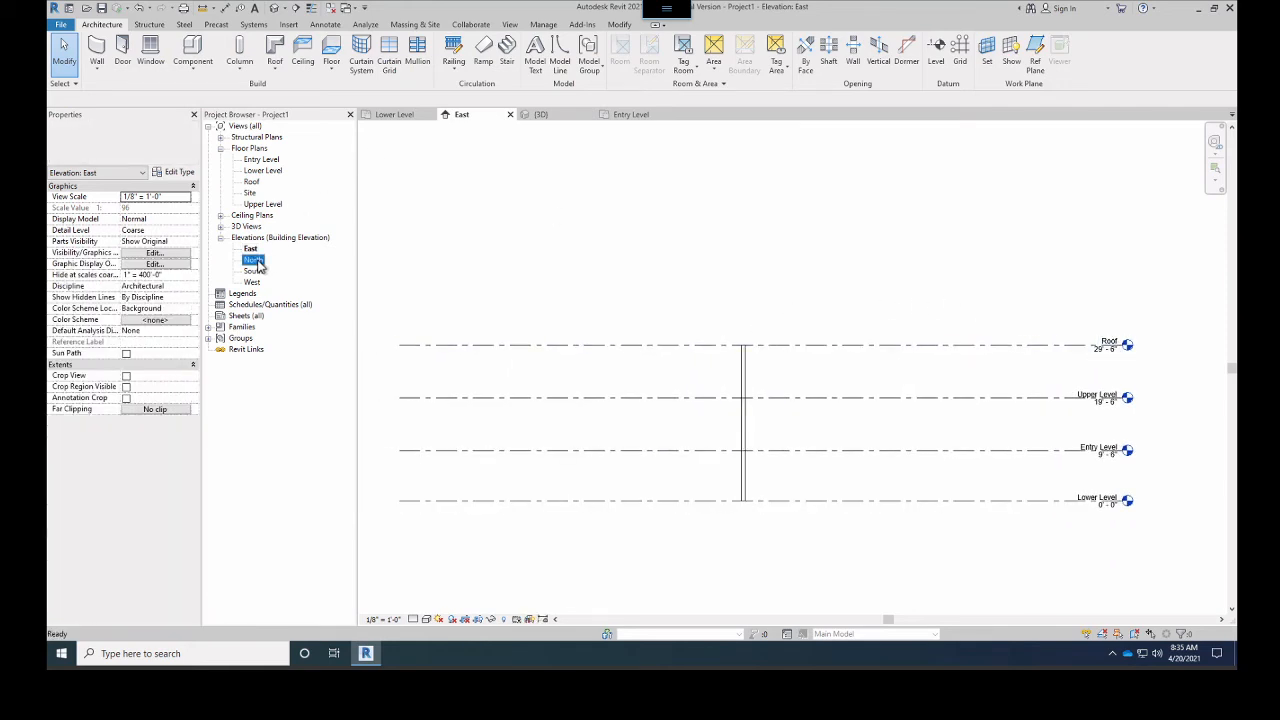
scroll(757, 385, "down", 2)
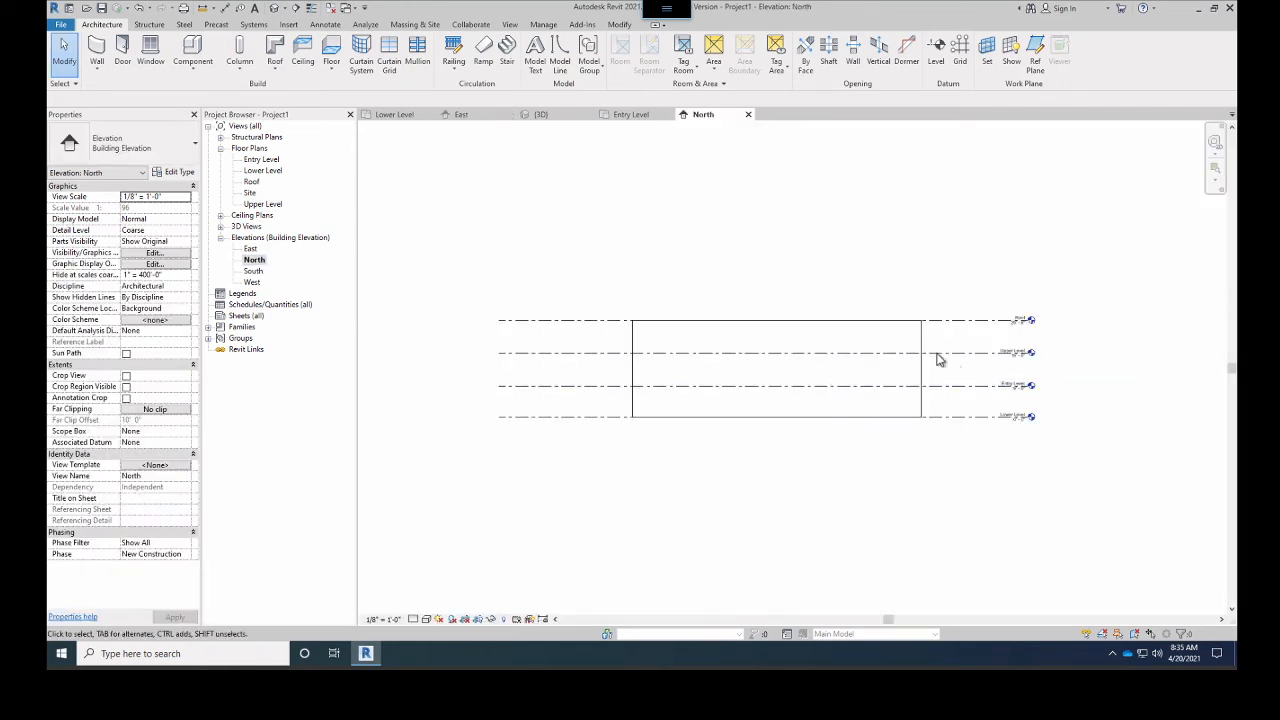
Set the Roof level's elevation to 35' in the North elevation
scroll(1016, 324, "up", 4)
scroll(1016, 336, "up", 2)
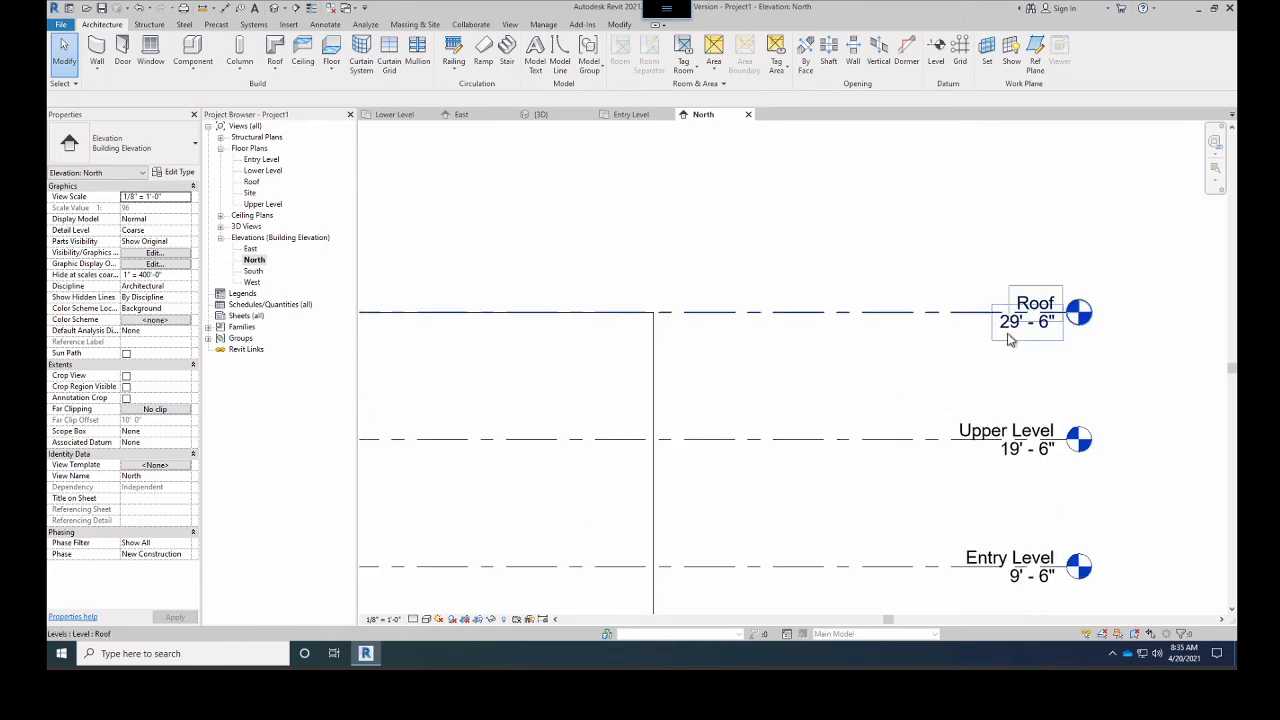
scroll(1005, 338, "down", 3)
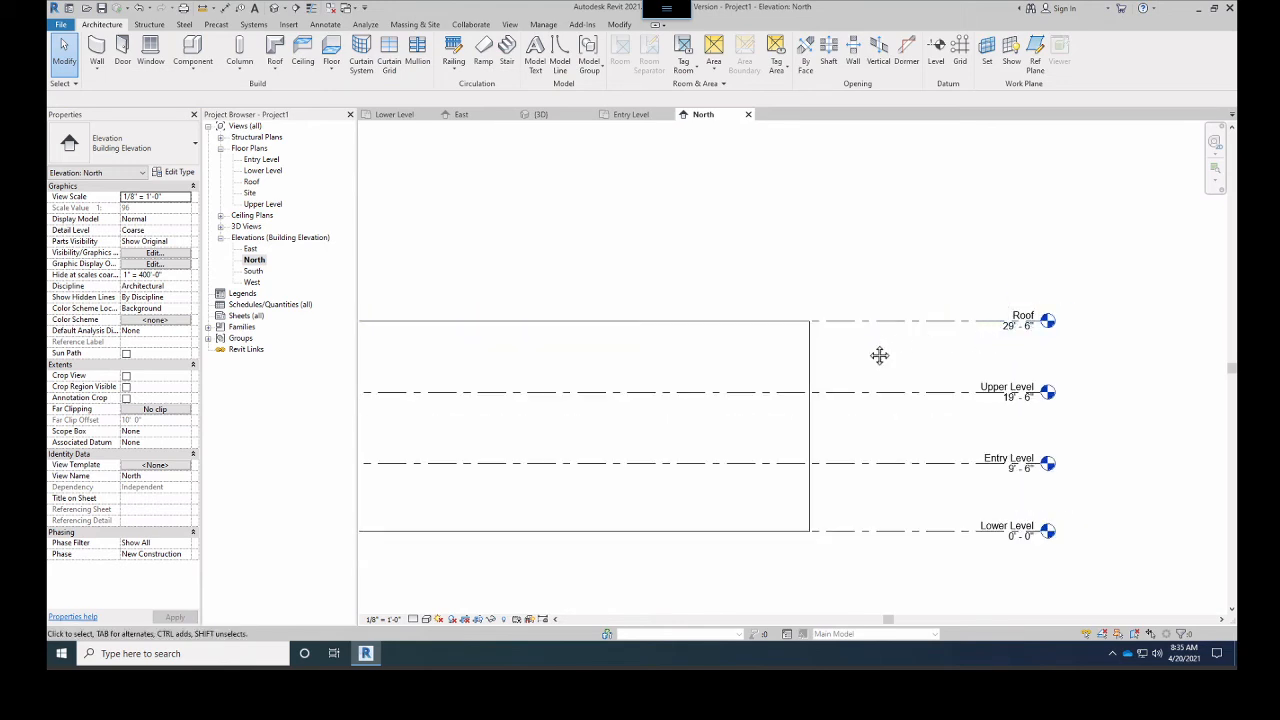
middle_click_drag(880, 357, 505, 309)
scroll(715, 285, "up", 4)
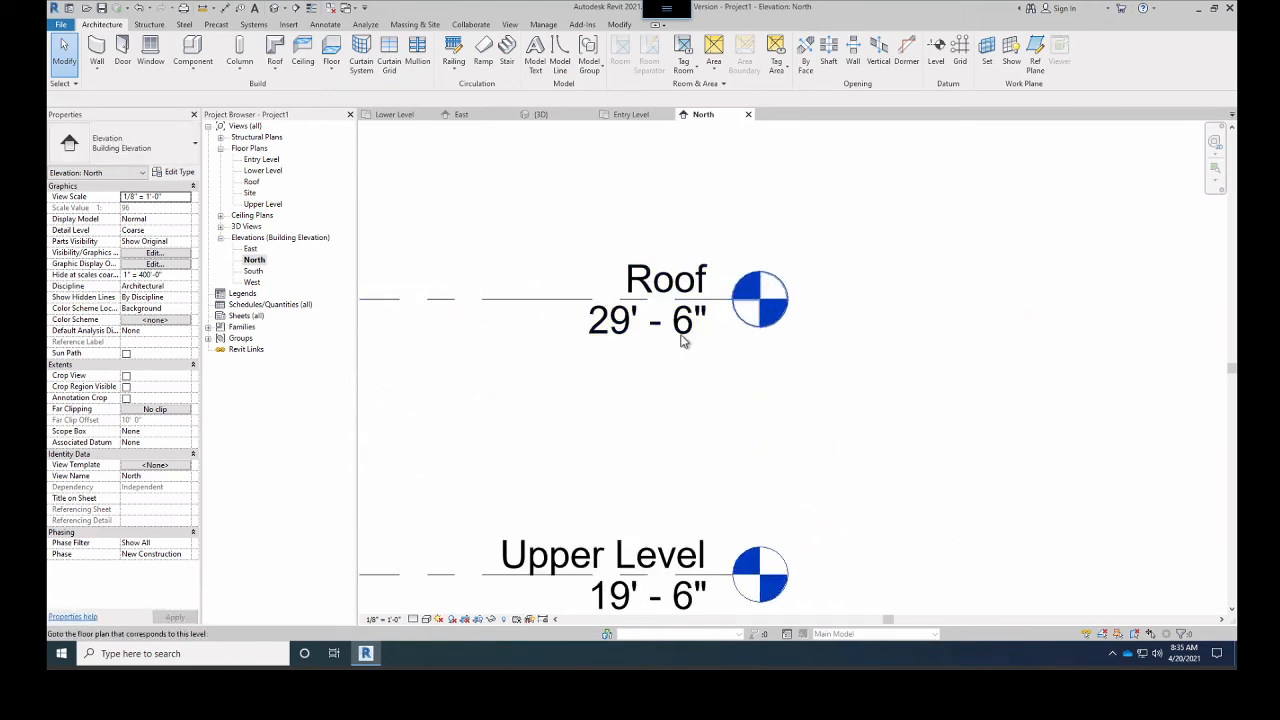
scroll(670, 408, "up", 1)
middle_click_drag(670, 408, 680, 334)
left_click(618, 252)
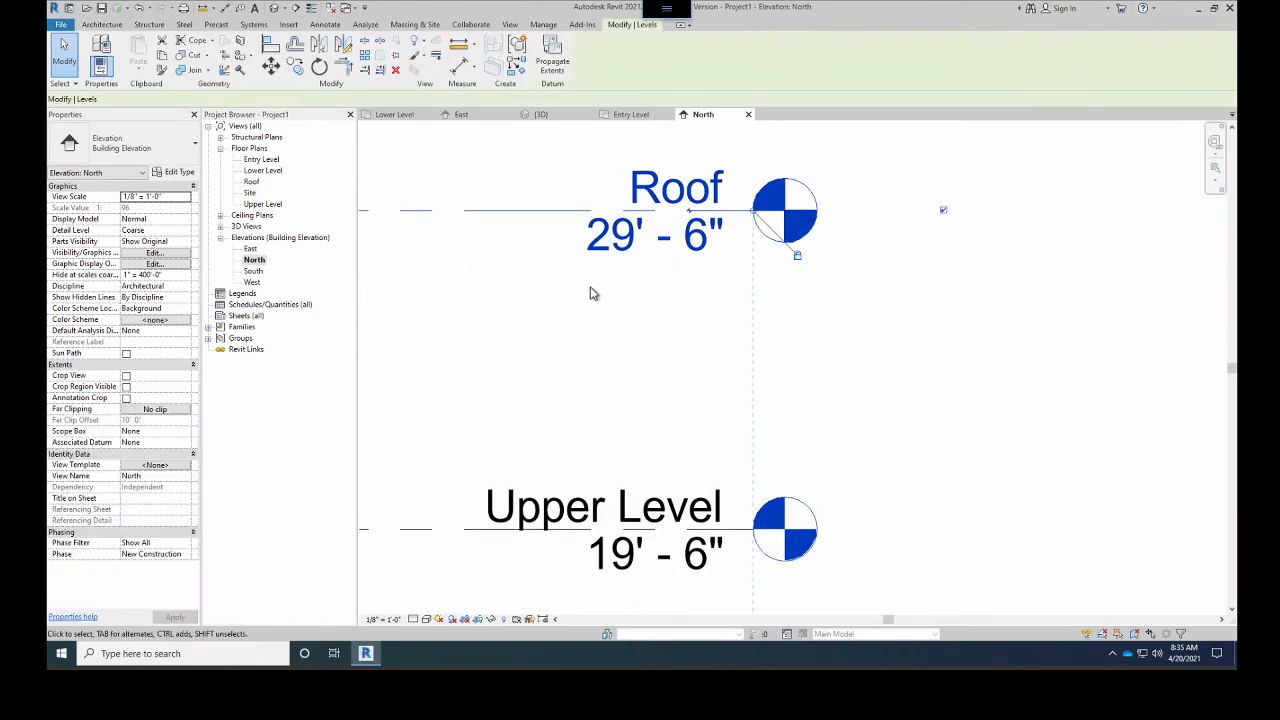
left_click(700, 230)
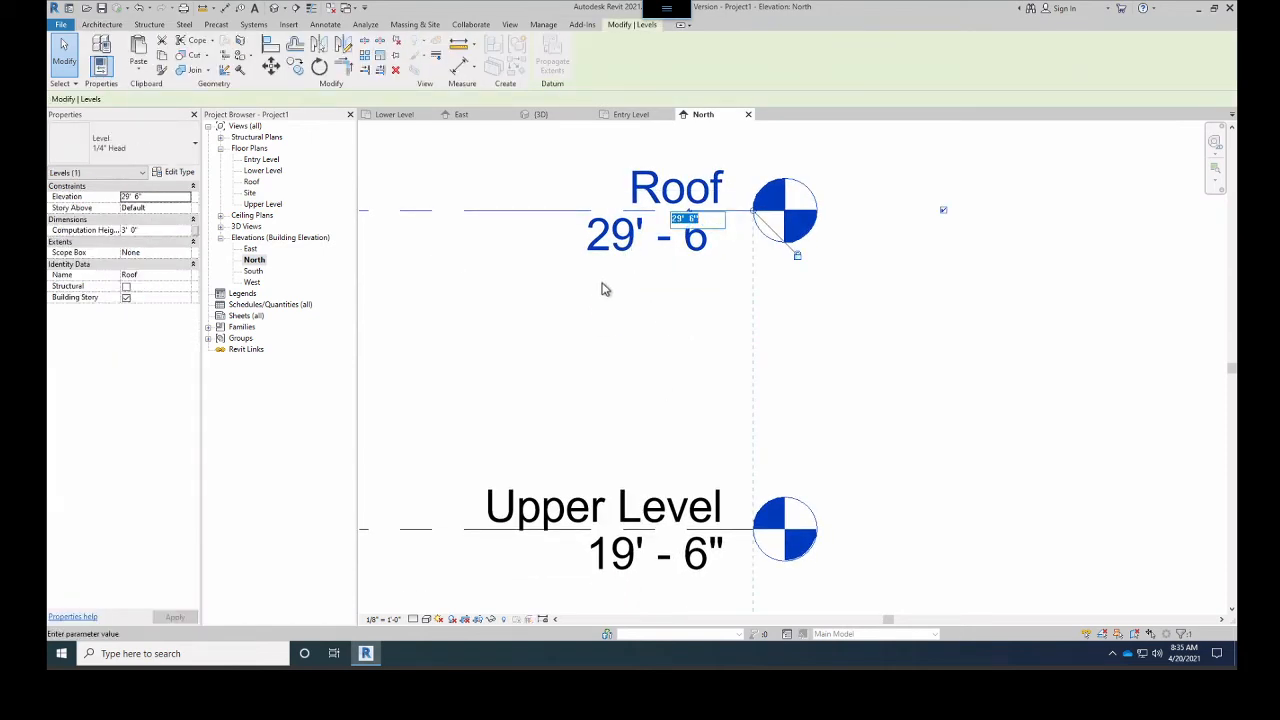
type("35")
key("Return")
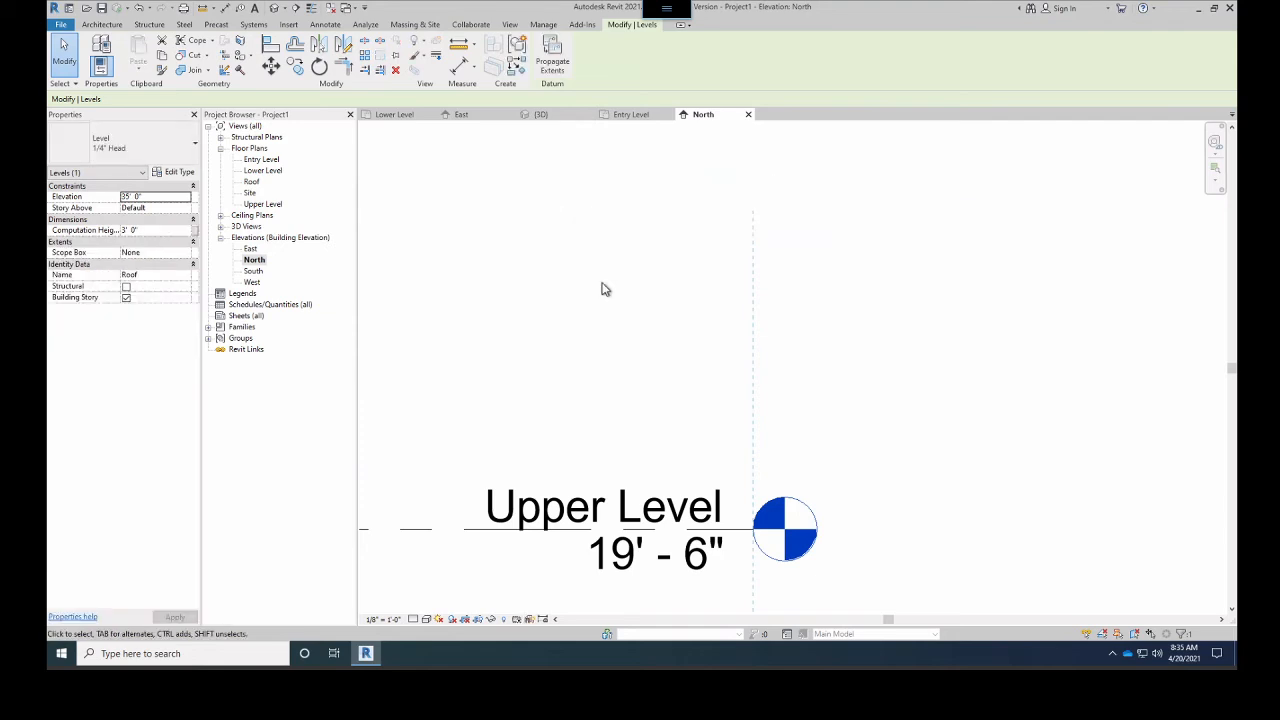
Check the wall top against the raised Roof level line, and set the Roof level's elevation back to 29' 6"
scroll(674, 271, "down", 1)
middle_click_drag(674, 271, 644, 421)
scroll(644, 421, "up", 1)
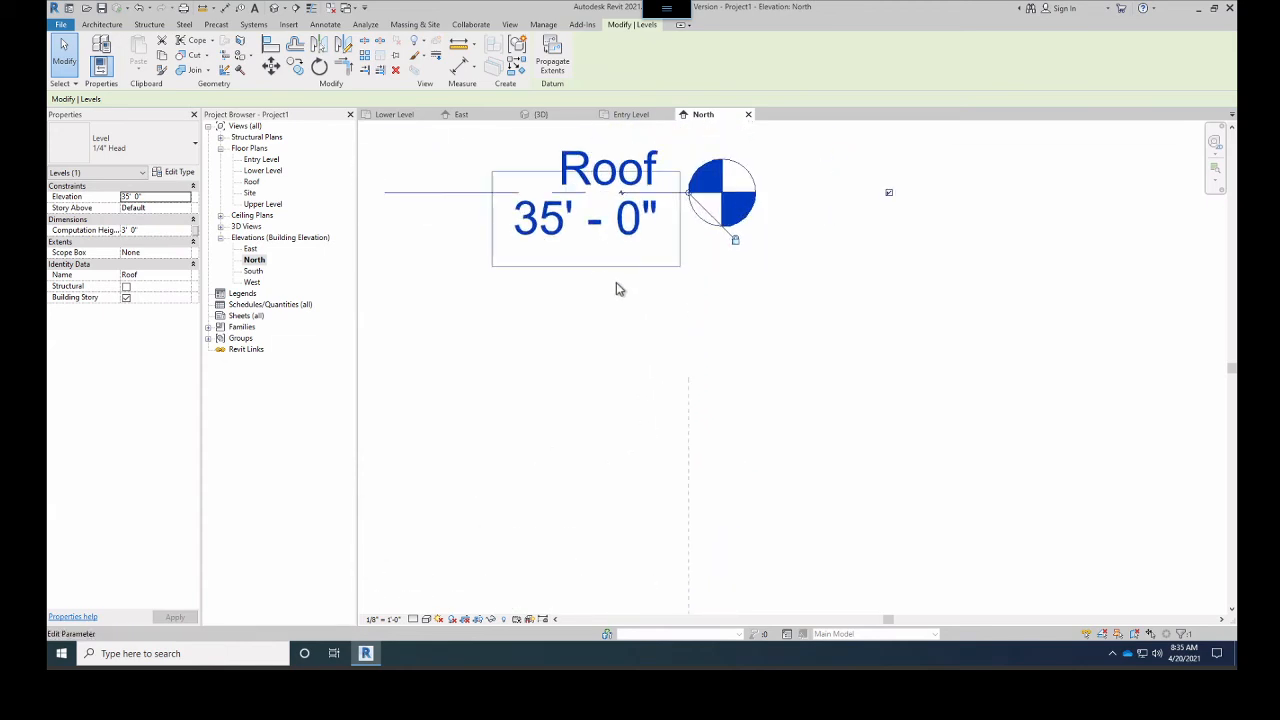
scroll(616, 289, "down", 4)
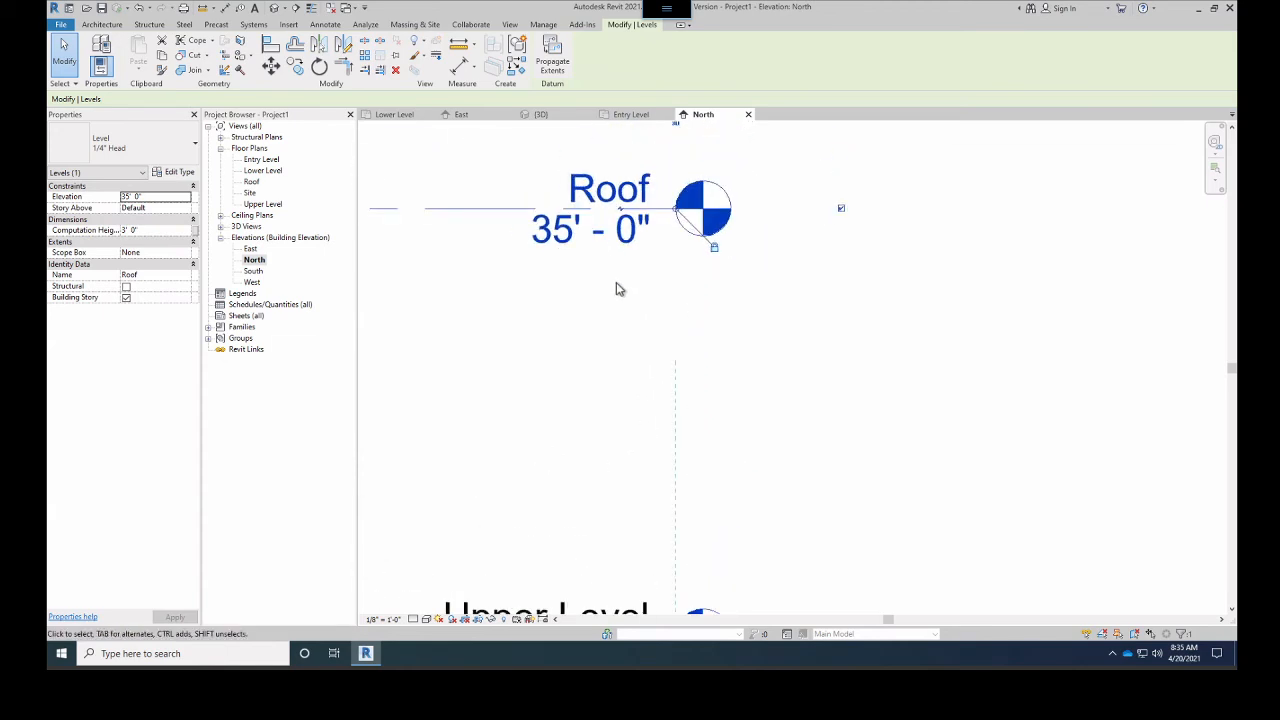
middle_click_drag(671, 318, 877, 306)
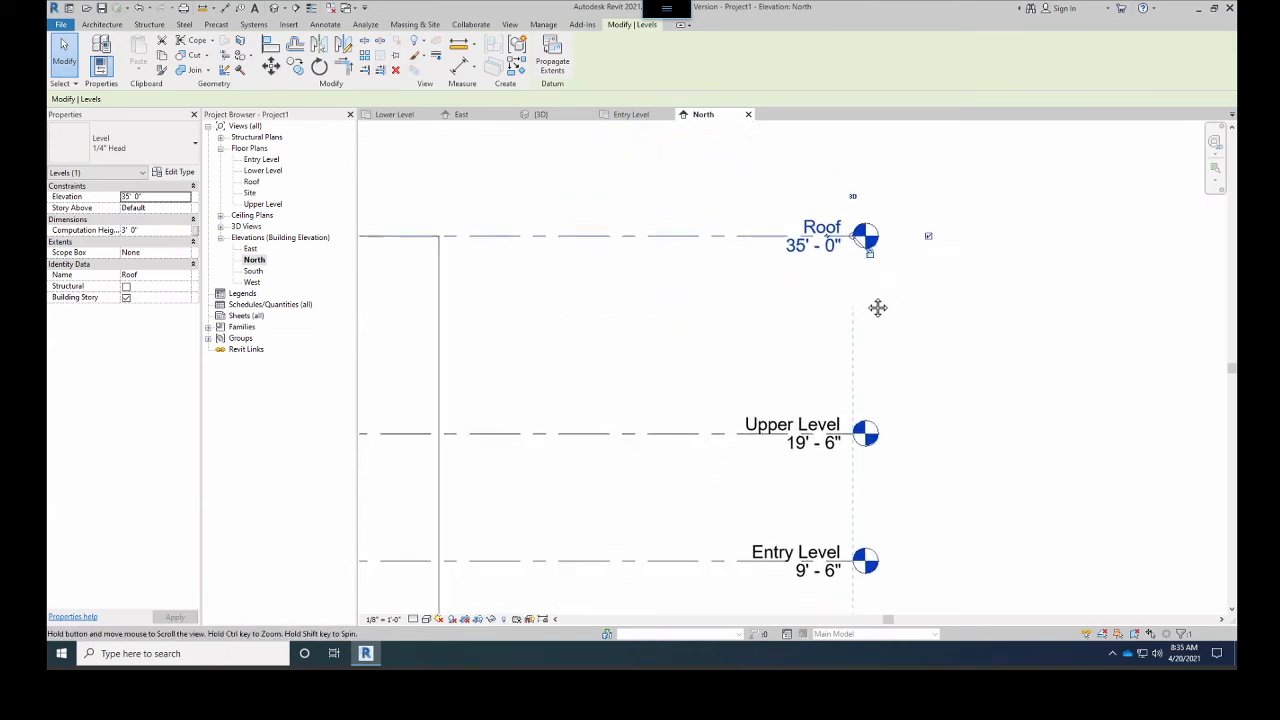
scroll(880, 306, "down", 1)
scroll(886, 306, "down", 2)
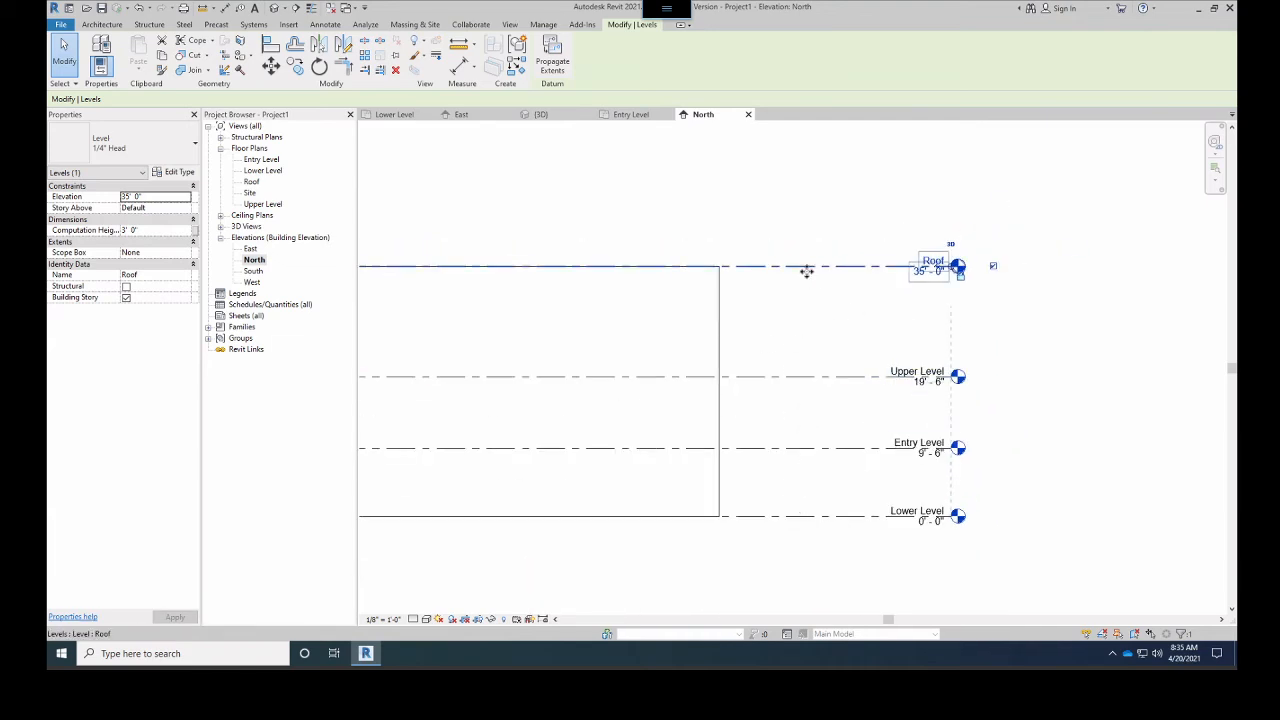
left_click(932, 271)
type("29'6")
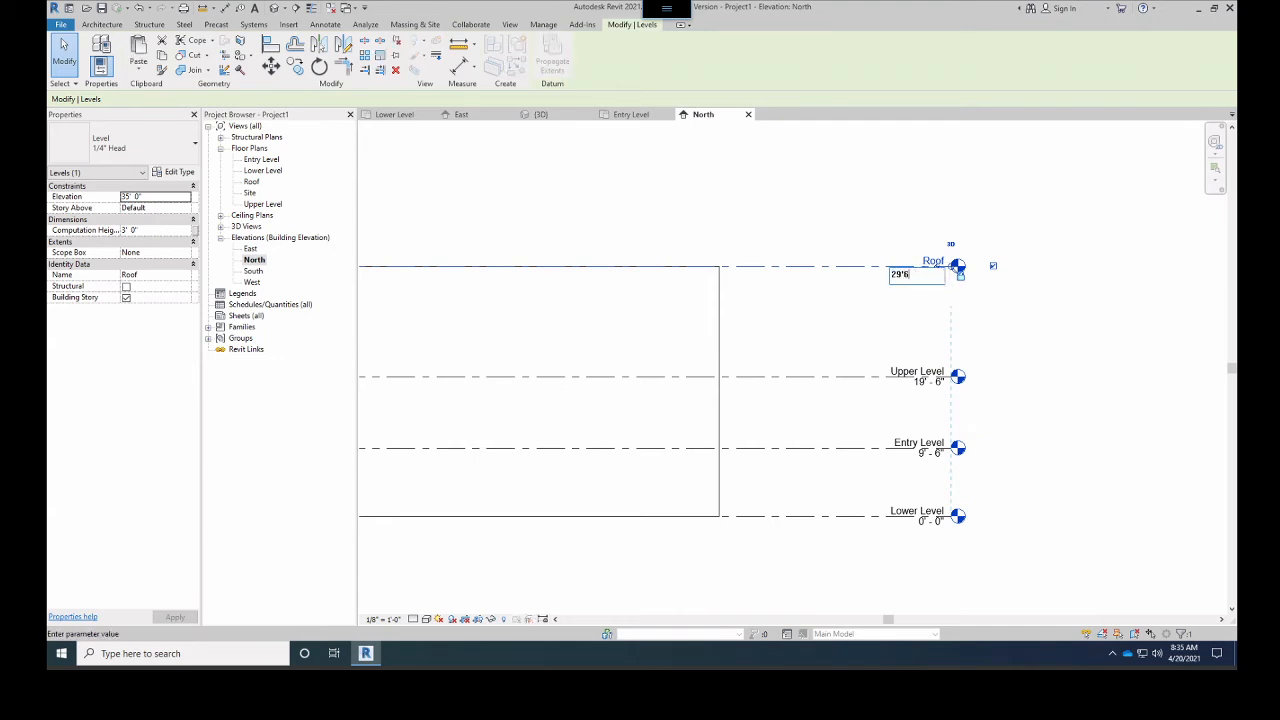
key("Return")
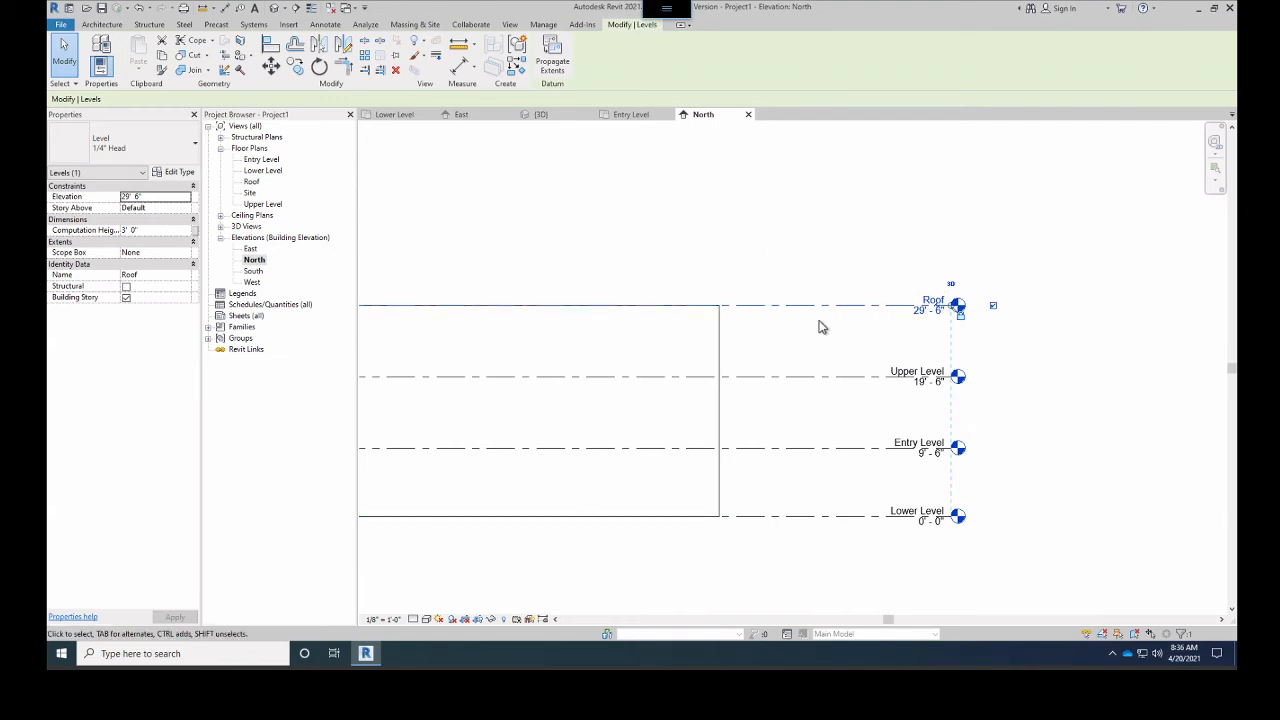
Try moving the Roof level line up to 46' 6" and down to 25' 0", undoing each move
left_click(927, 310)
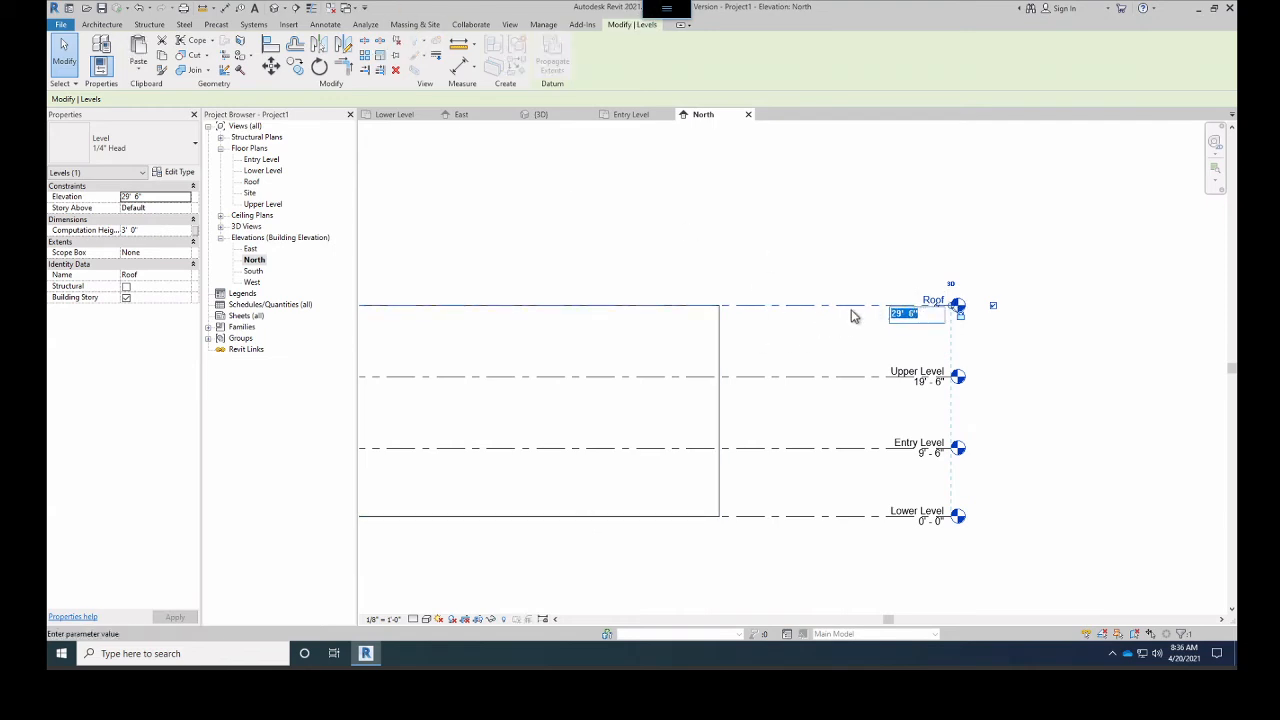
left_click_drag(850, 306, 843, 184)
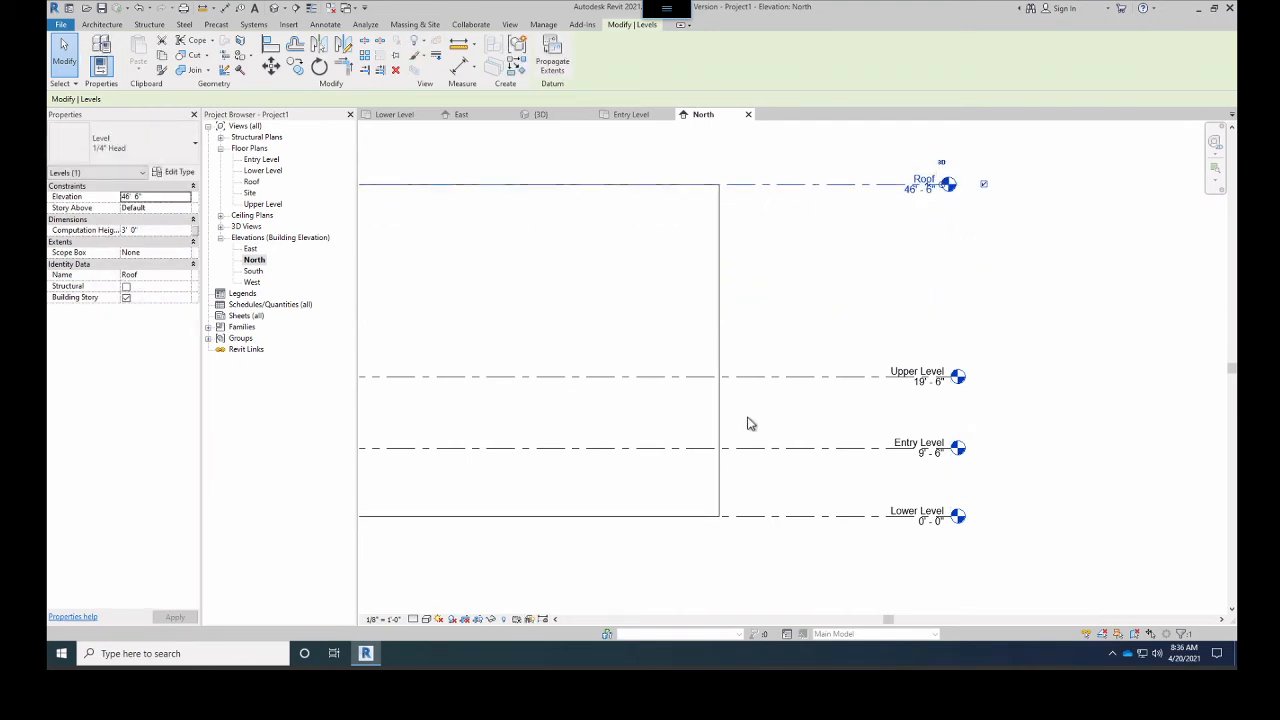
key("ctrl+z")
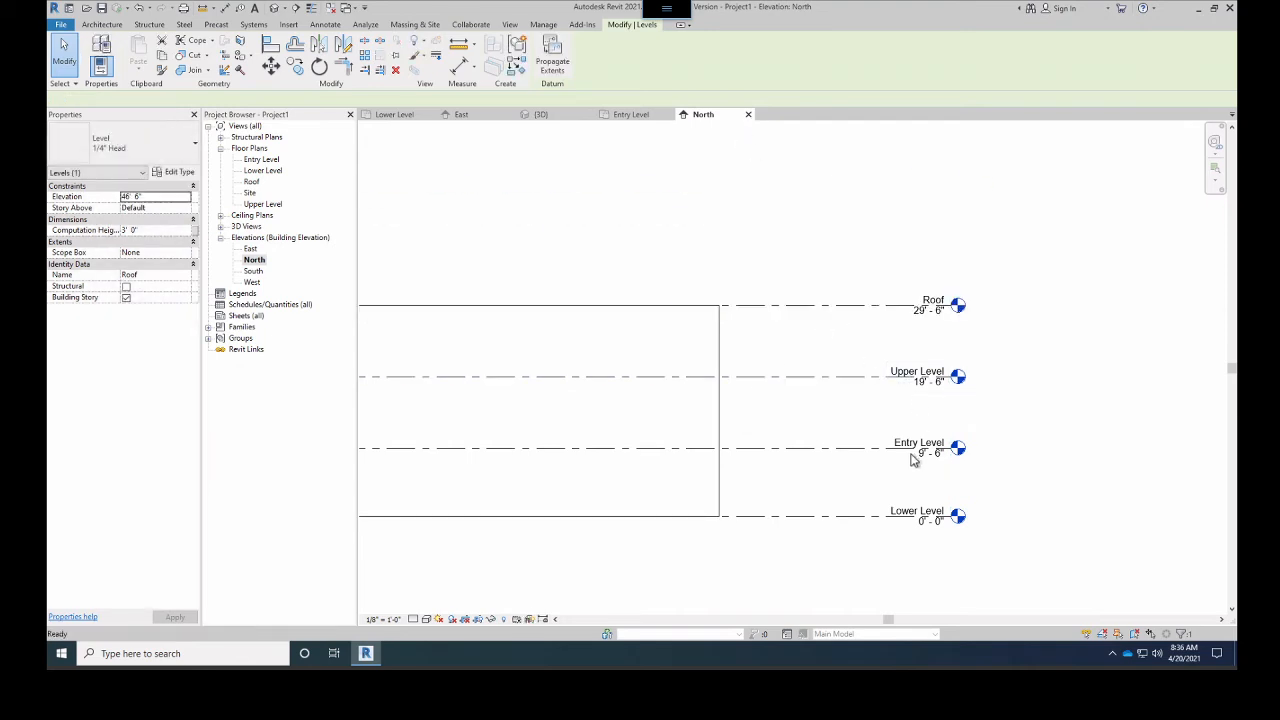
left_click_drag(826, 313, 830, 340)
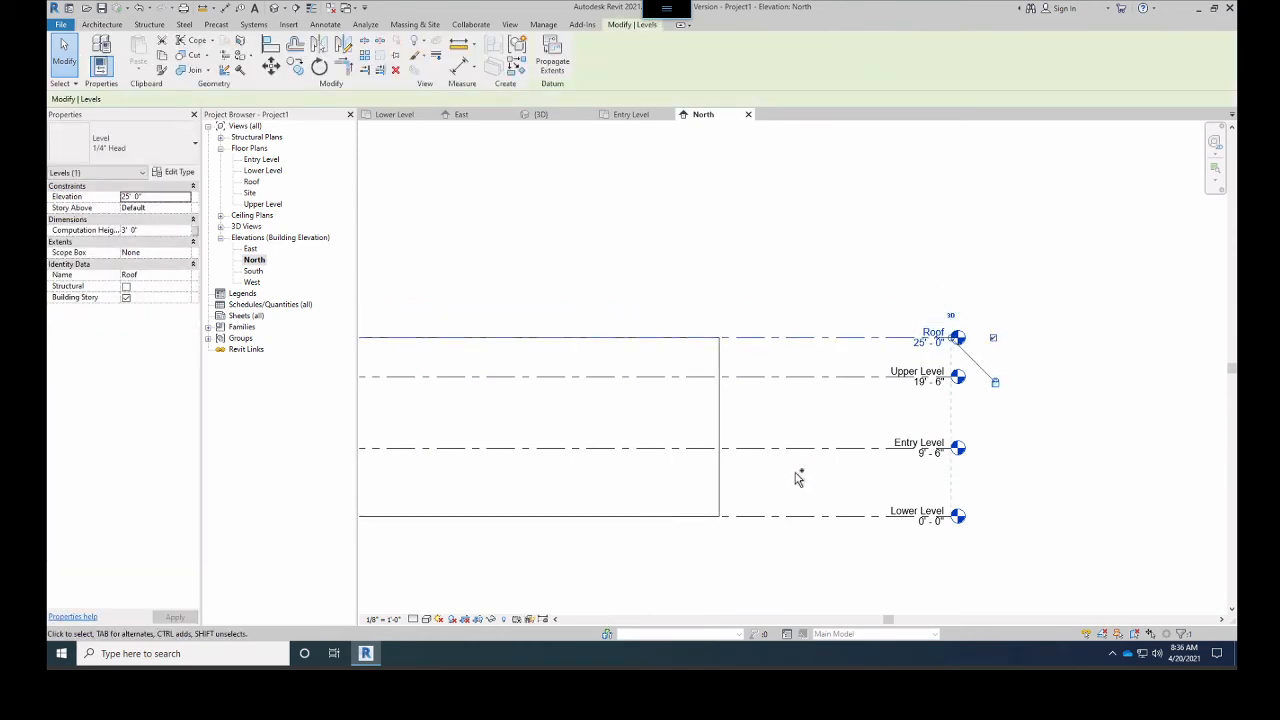
key("ctrl+z")
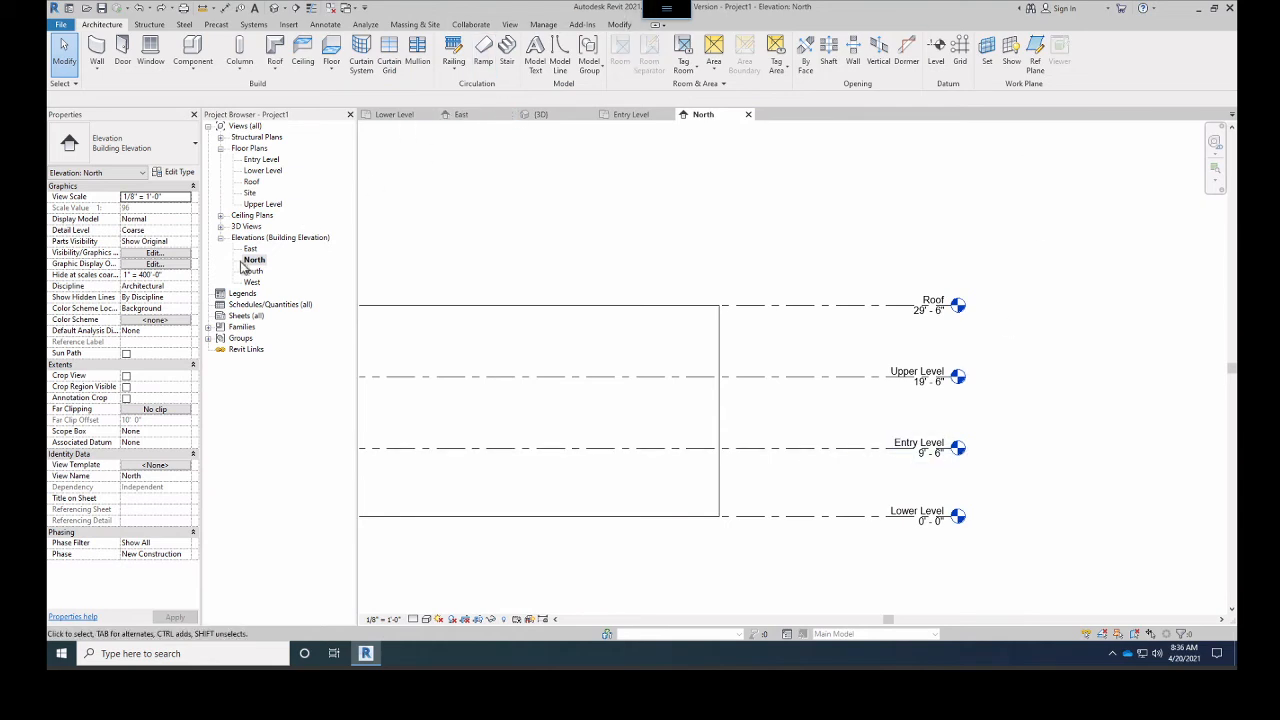
Delete the remaining horizontal wall in the Lower Level floor plan
left_click(395, 117)
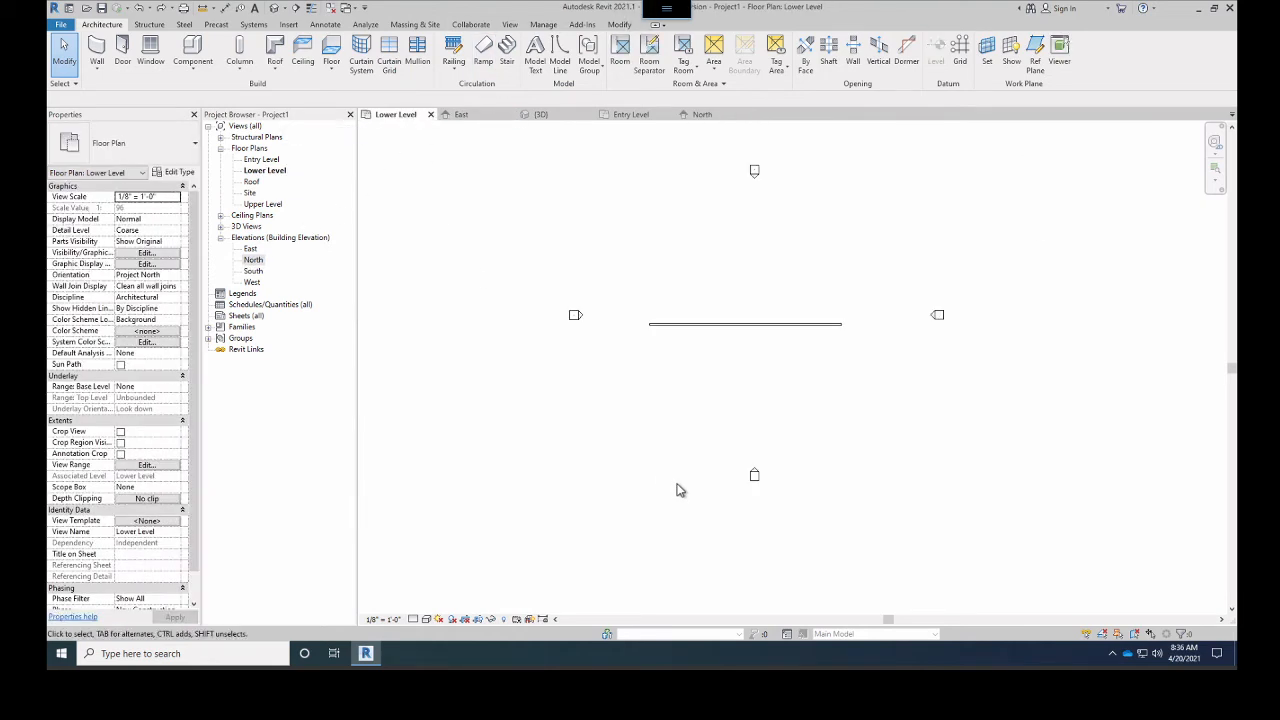
left_click(700, 322)
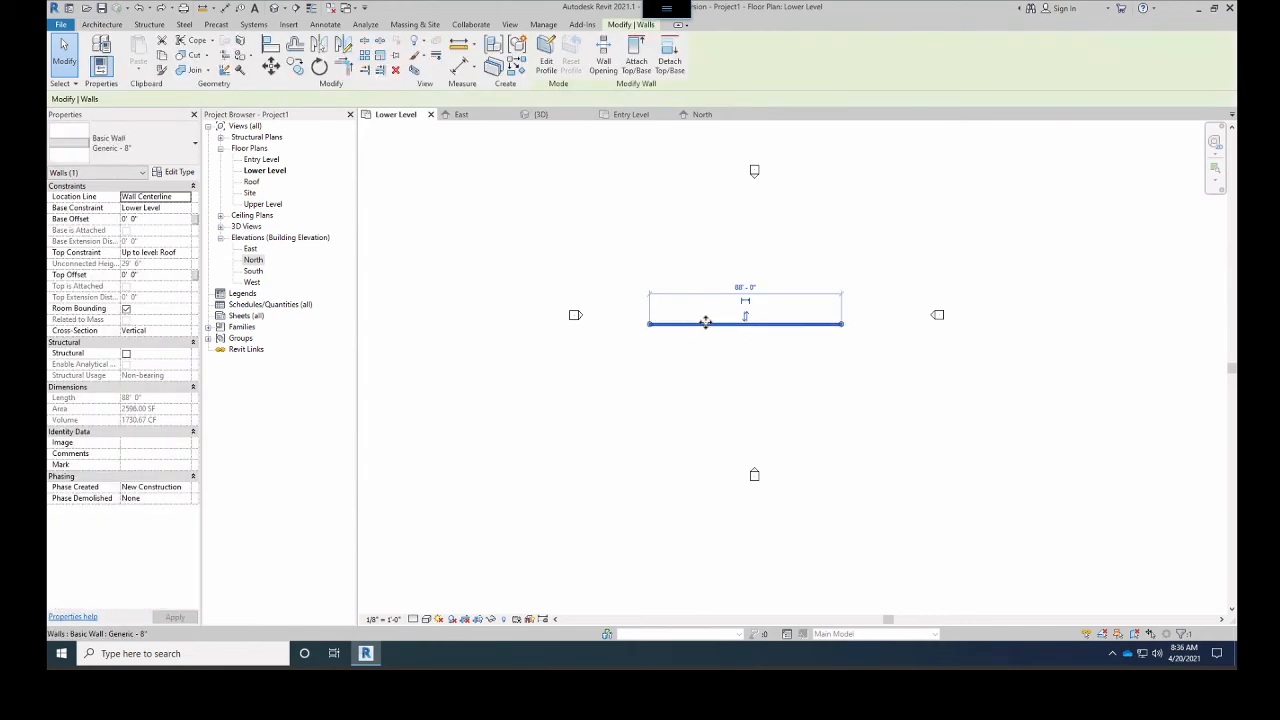
key("Delete")
left_click(99, 55)
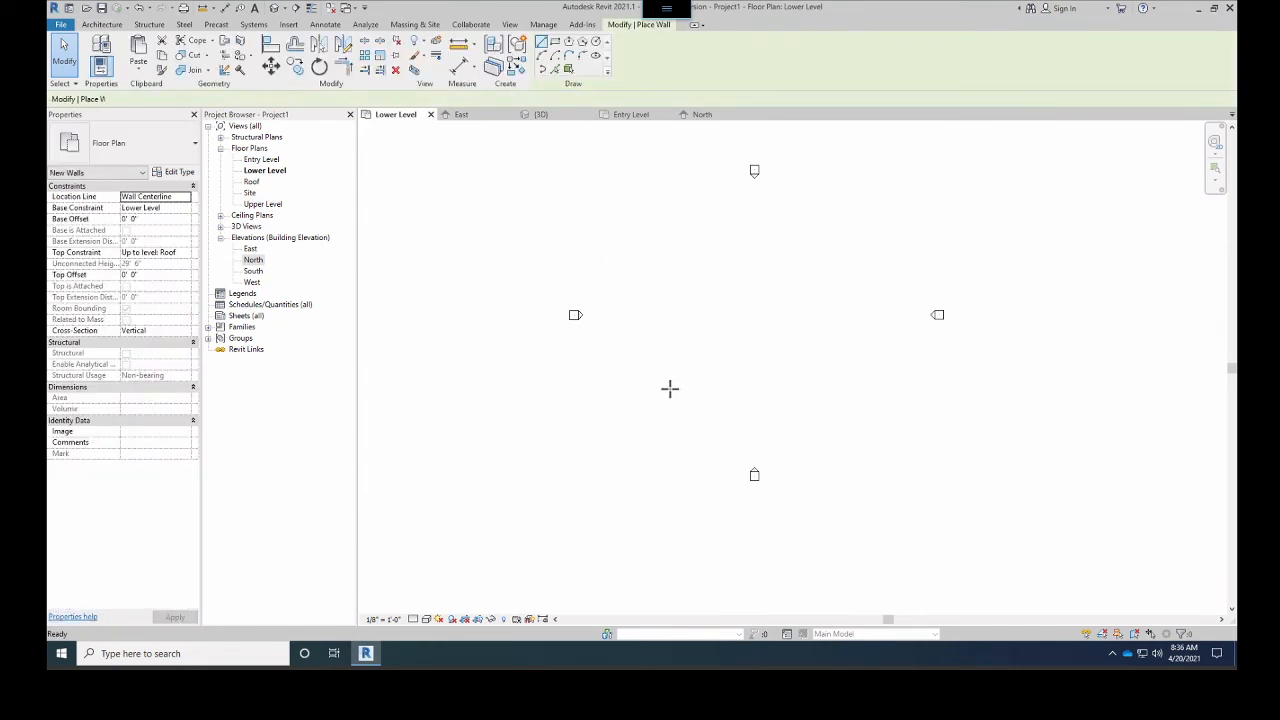
left_click(675, 397)
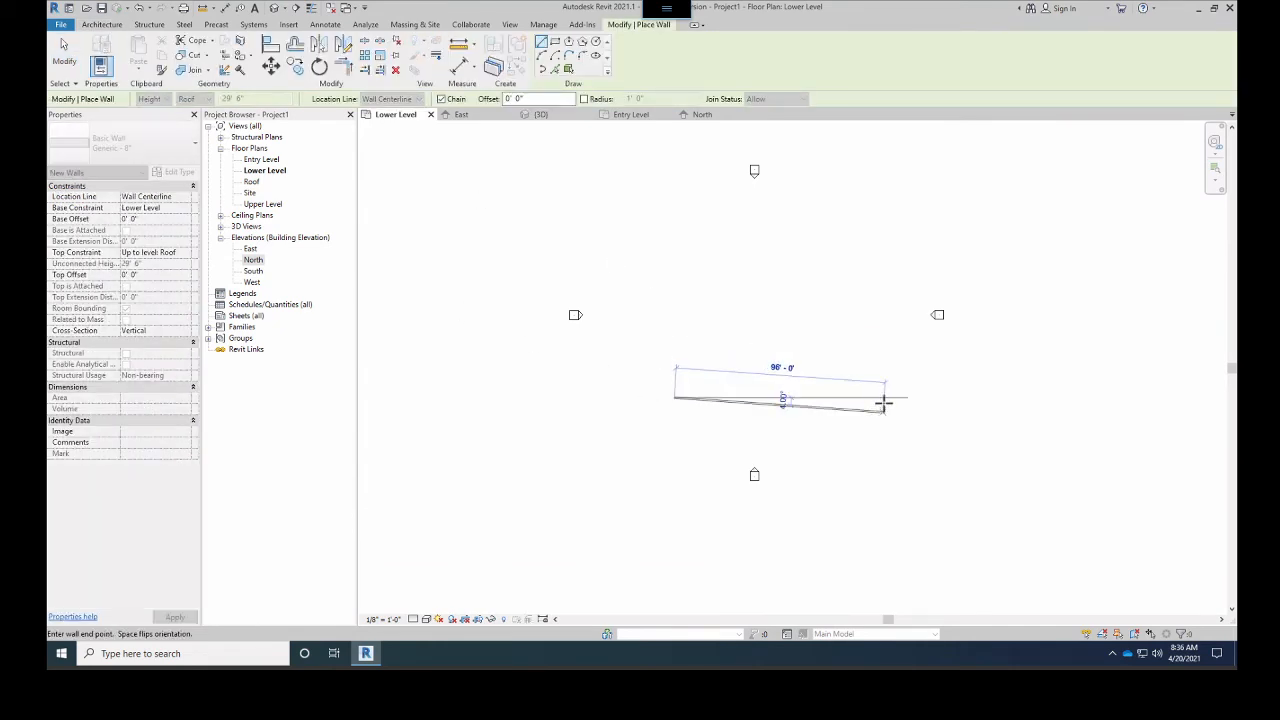
key("Escape")
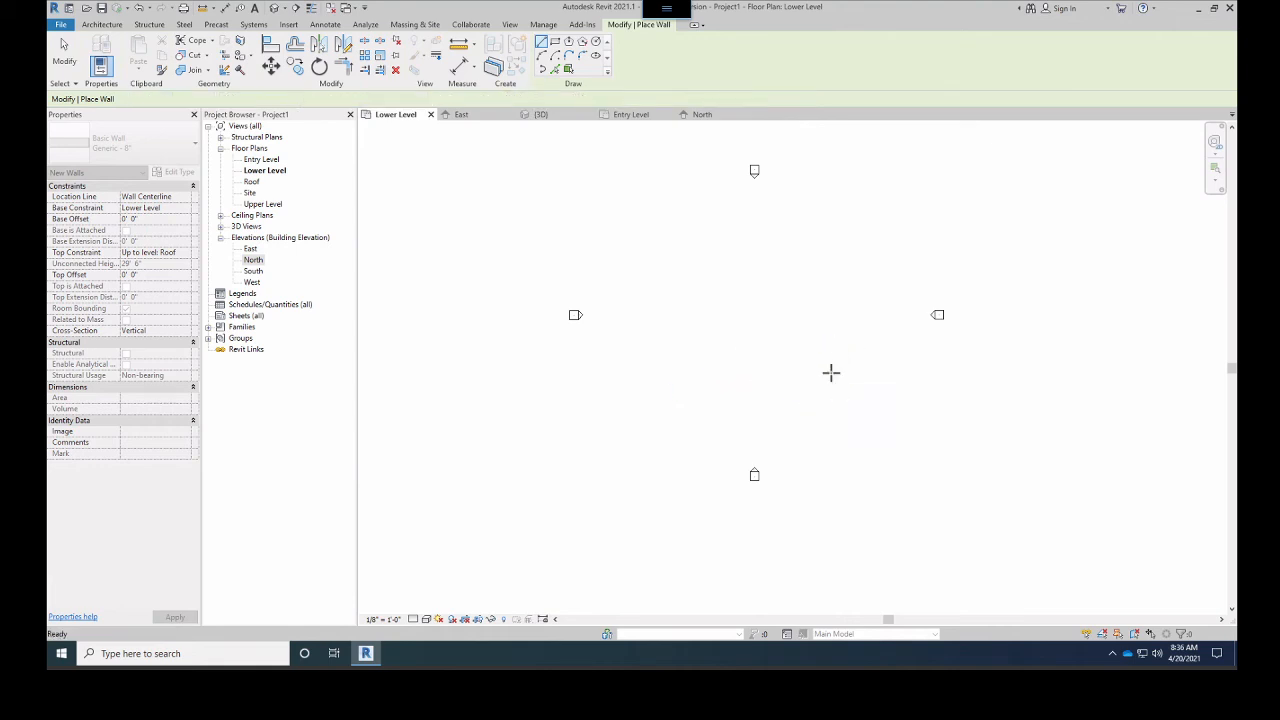
Review the height options for a new wall, trying Unconnected and settling on Height up to the Roof level
left_click(101, 24)
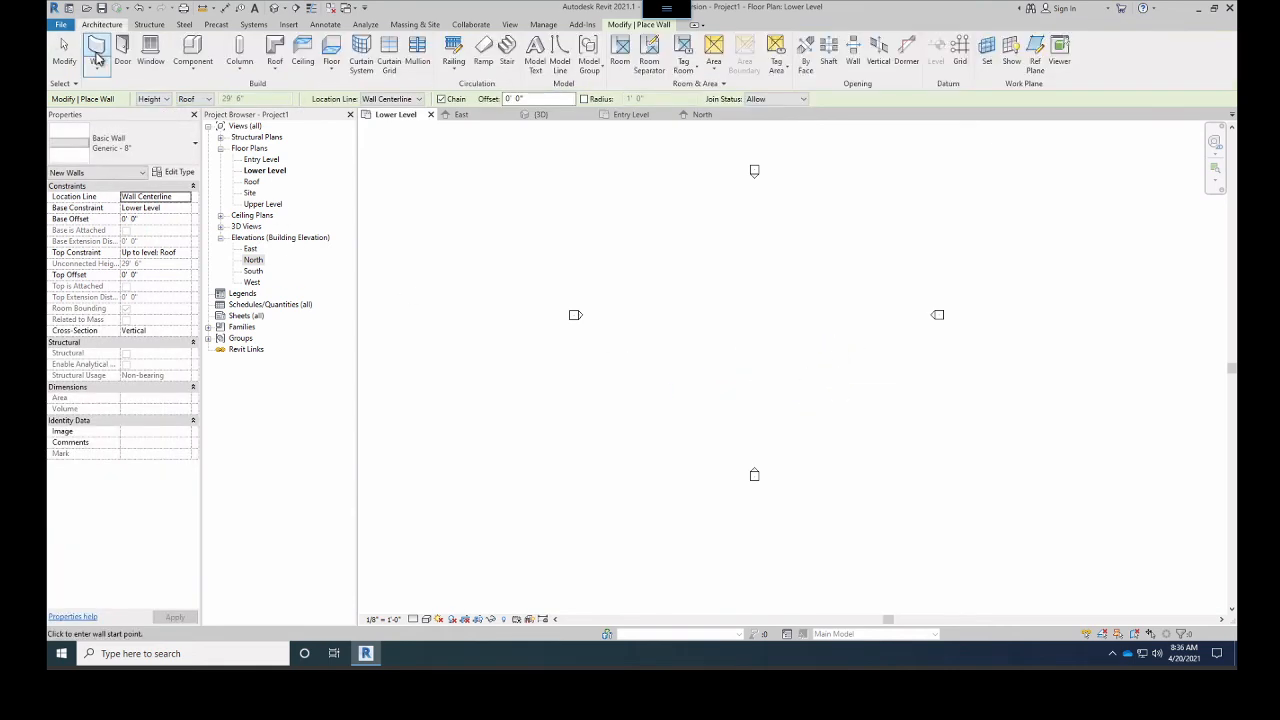
left_click(200, 99)
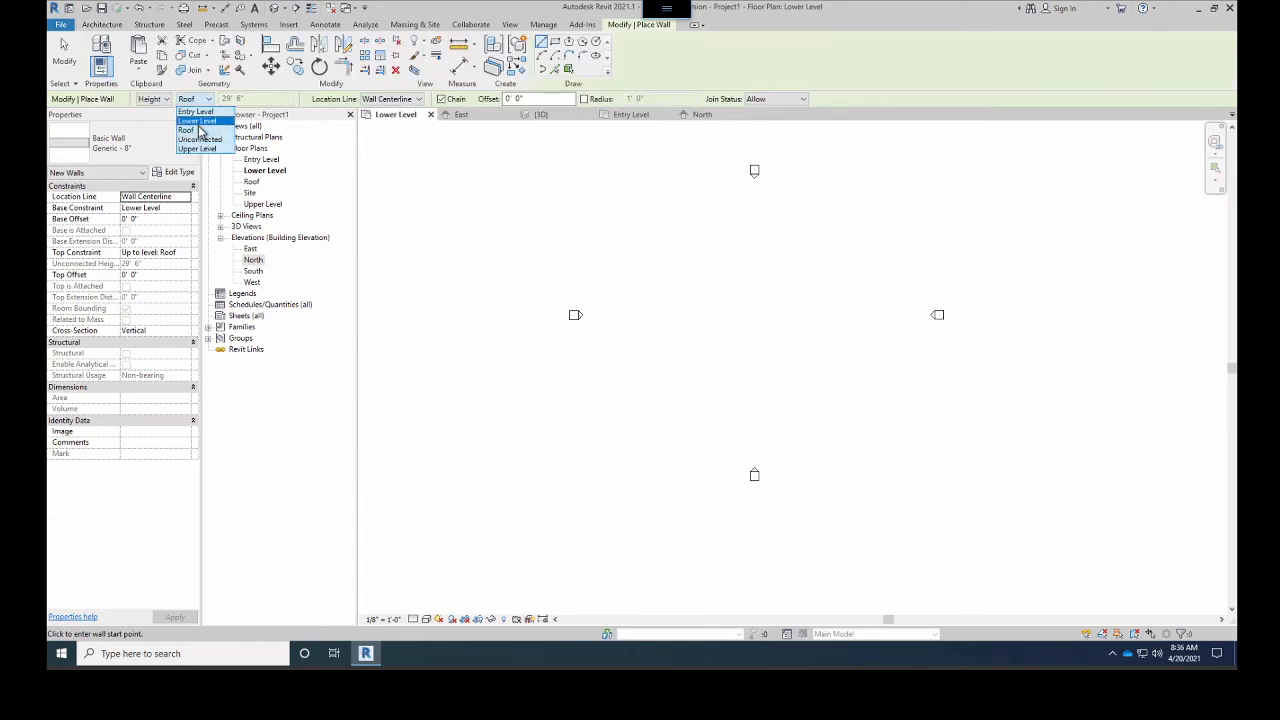
left_click(206, 129)
left_click(152, 102)
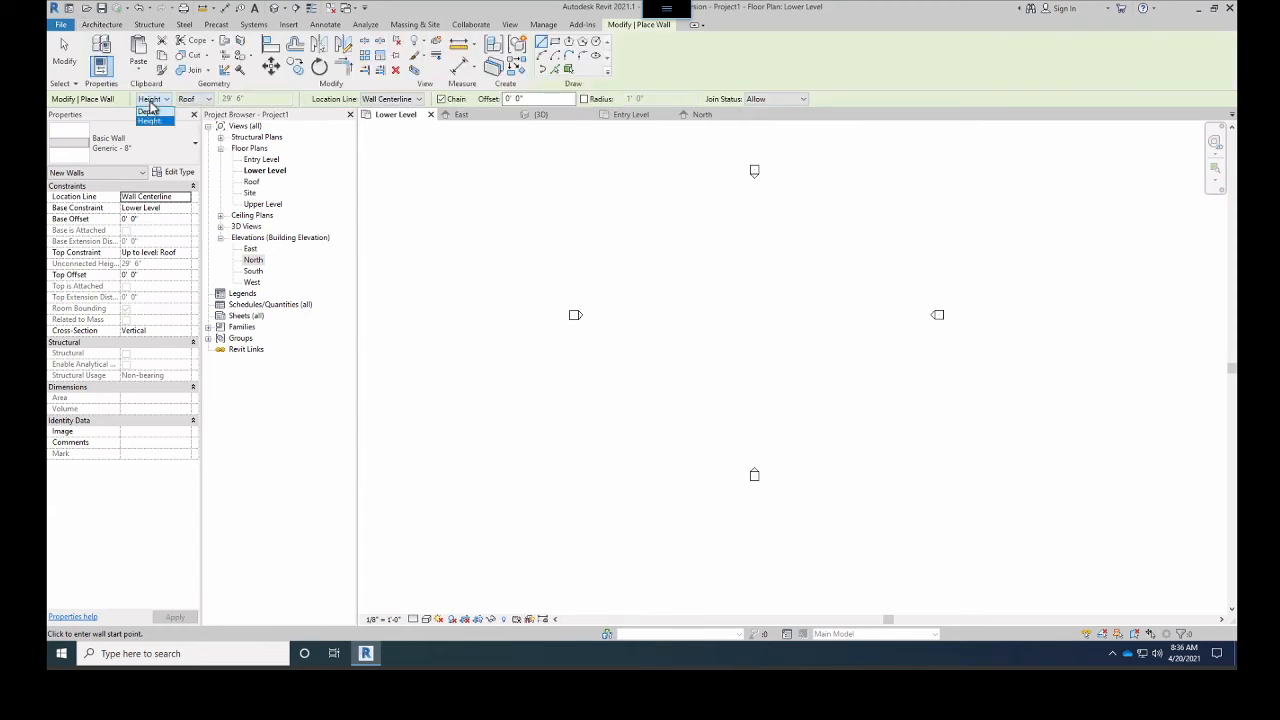
left_click(192, 104)
left_click(203, 100)
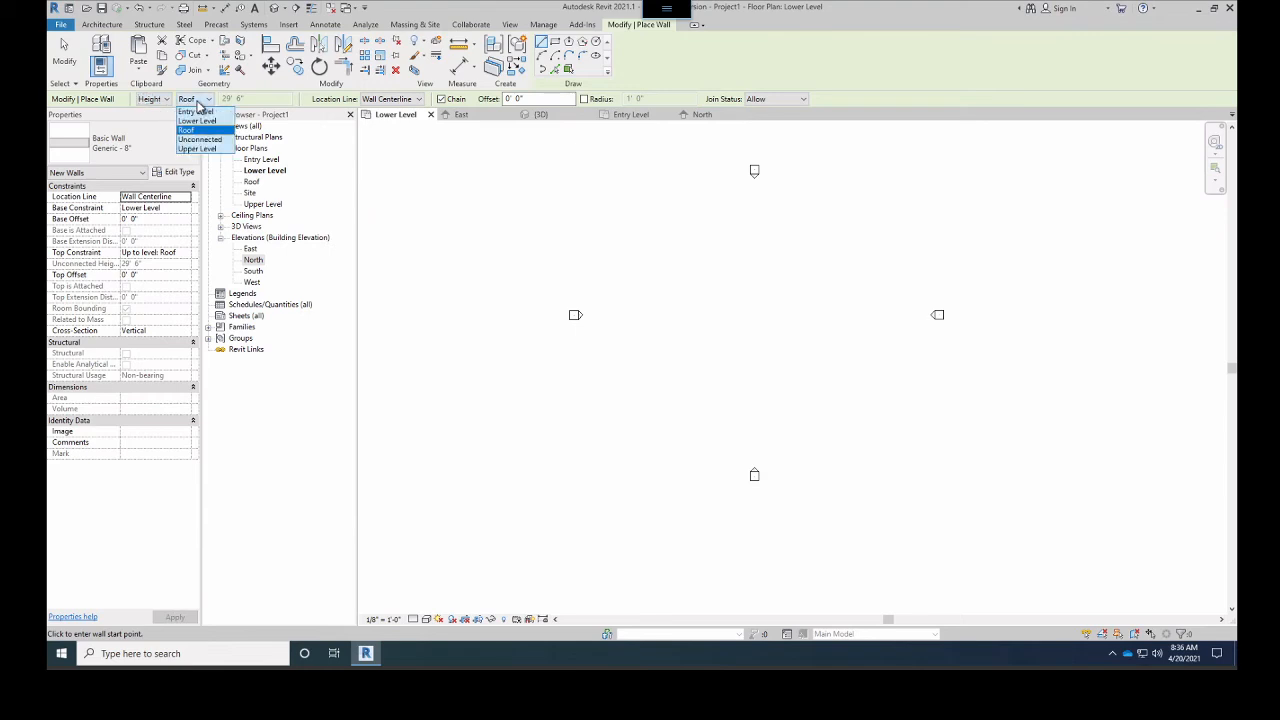
left_click(199, 139)
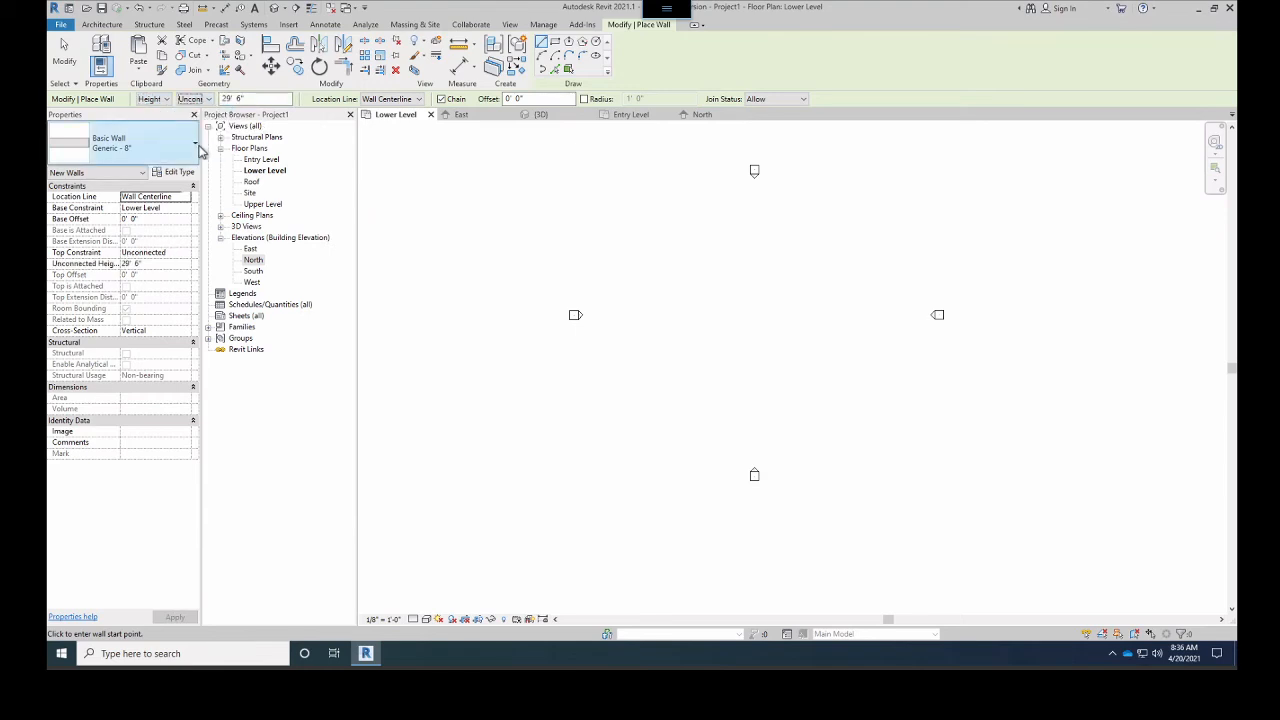
left_click(195, 100)
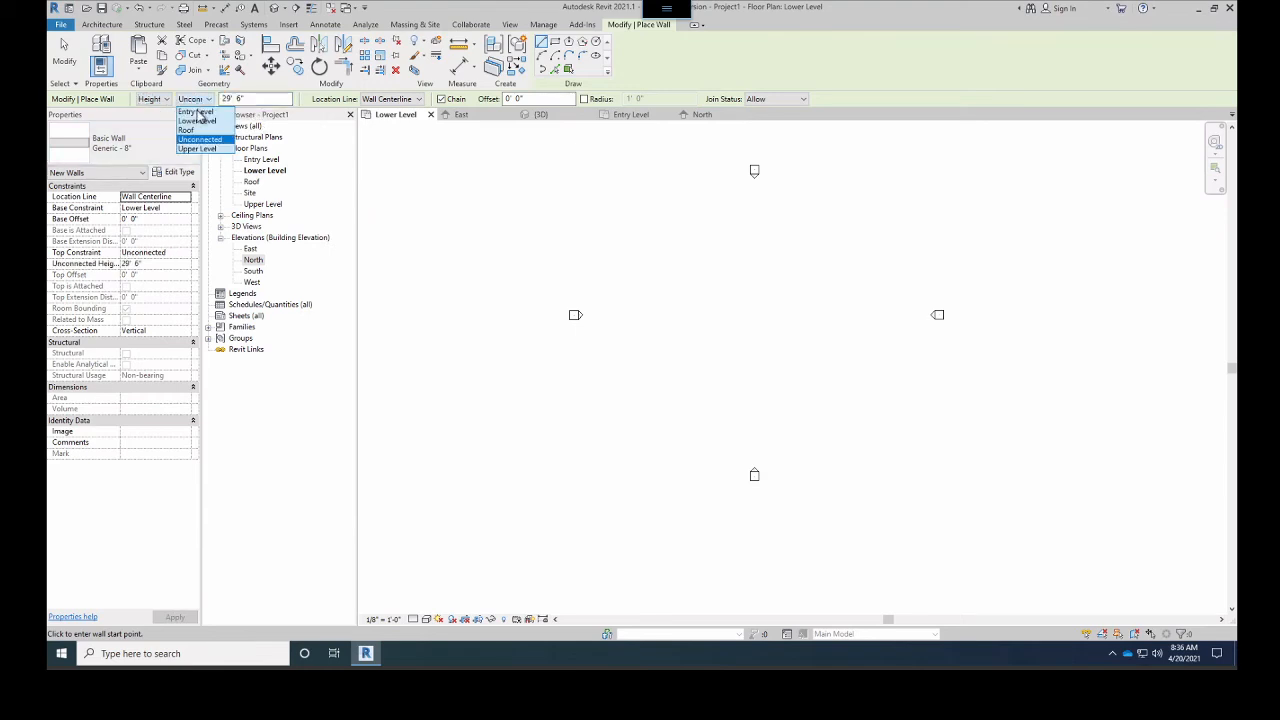
left_click(195, 131)
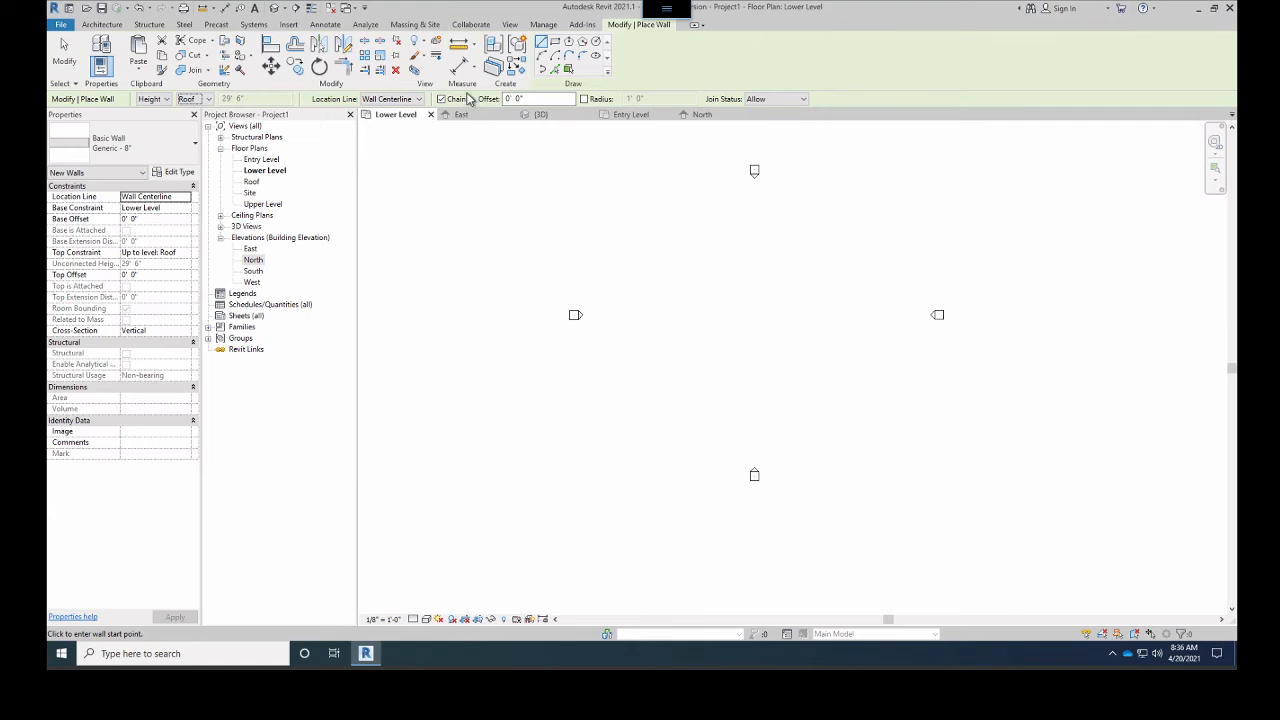
Review the location line options for the new wall and choose Wall Centerline
left_click(405, 99)
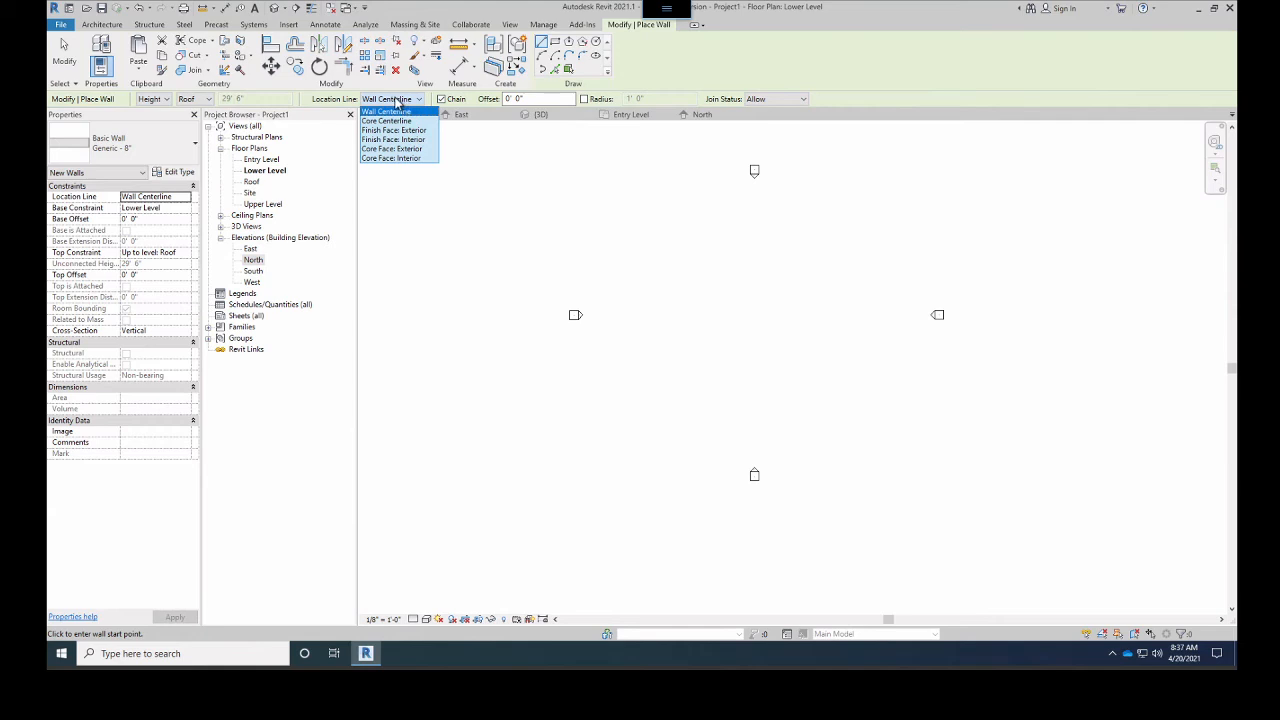
left_click(396, 110)
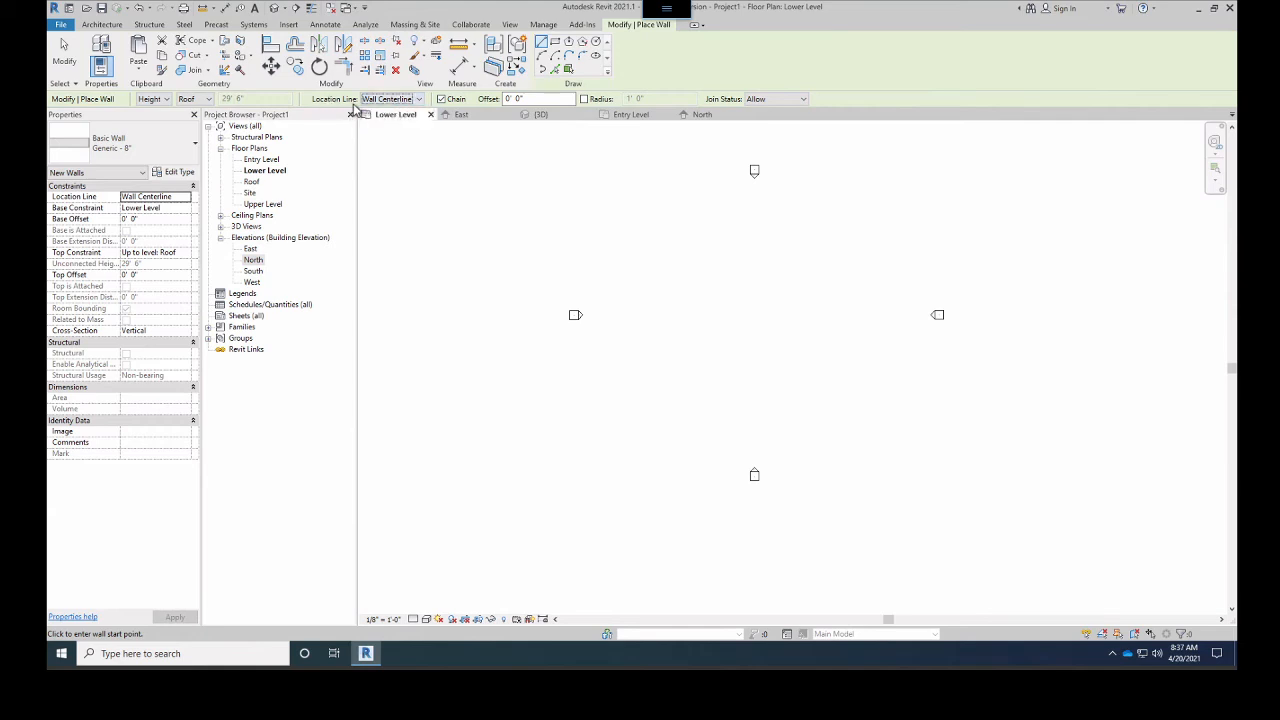
left_click(409, 103)
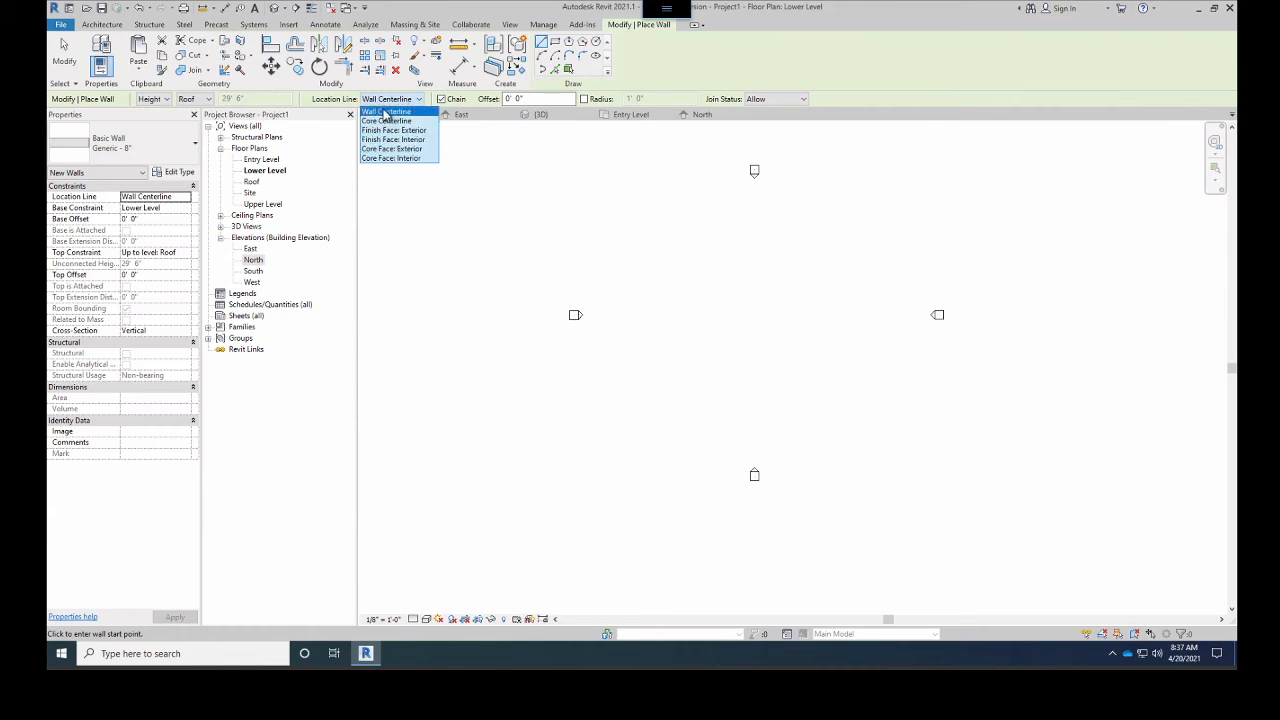
left_click(386, 114)
Try a horizontal wall located by its centerline in the Lower Level plan, and cancel it before placing the end point
scroll(780, 335, "up", 5)
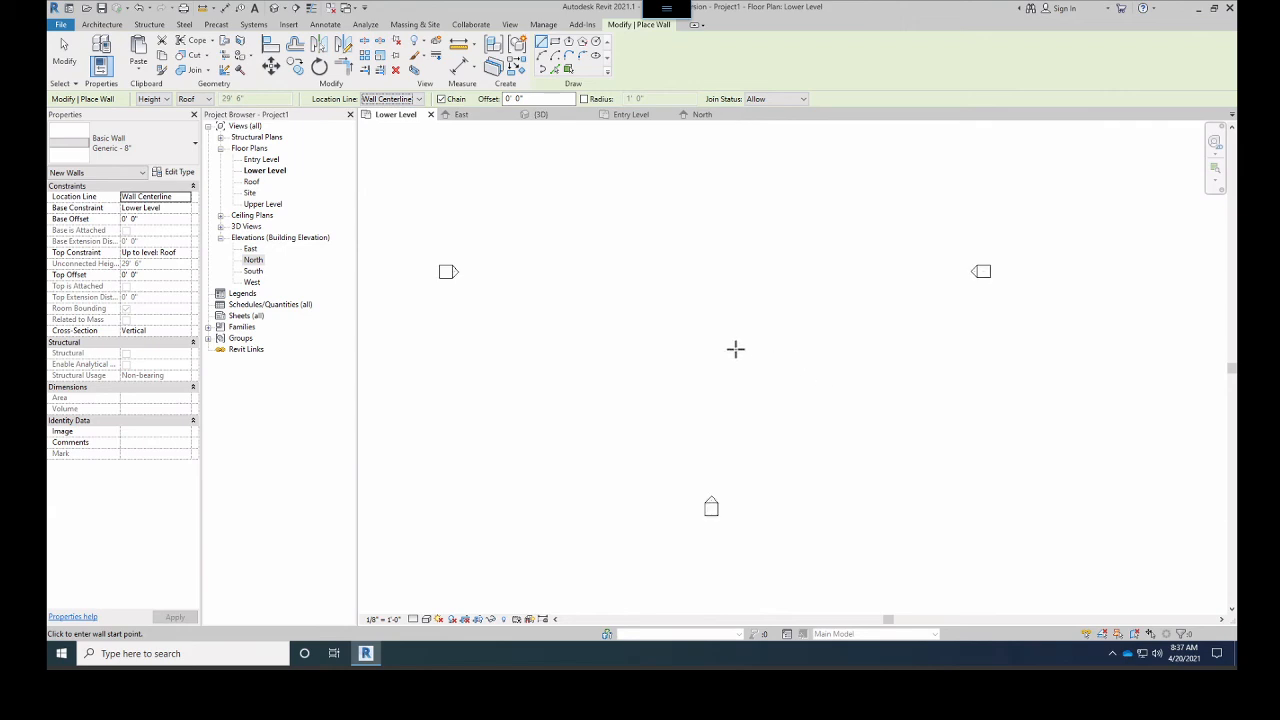
left_click(456, 358)
scroll(577, 366, "up", 4)
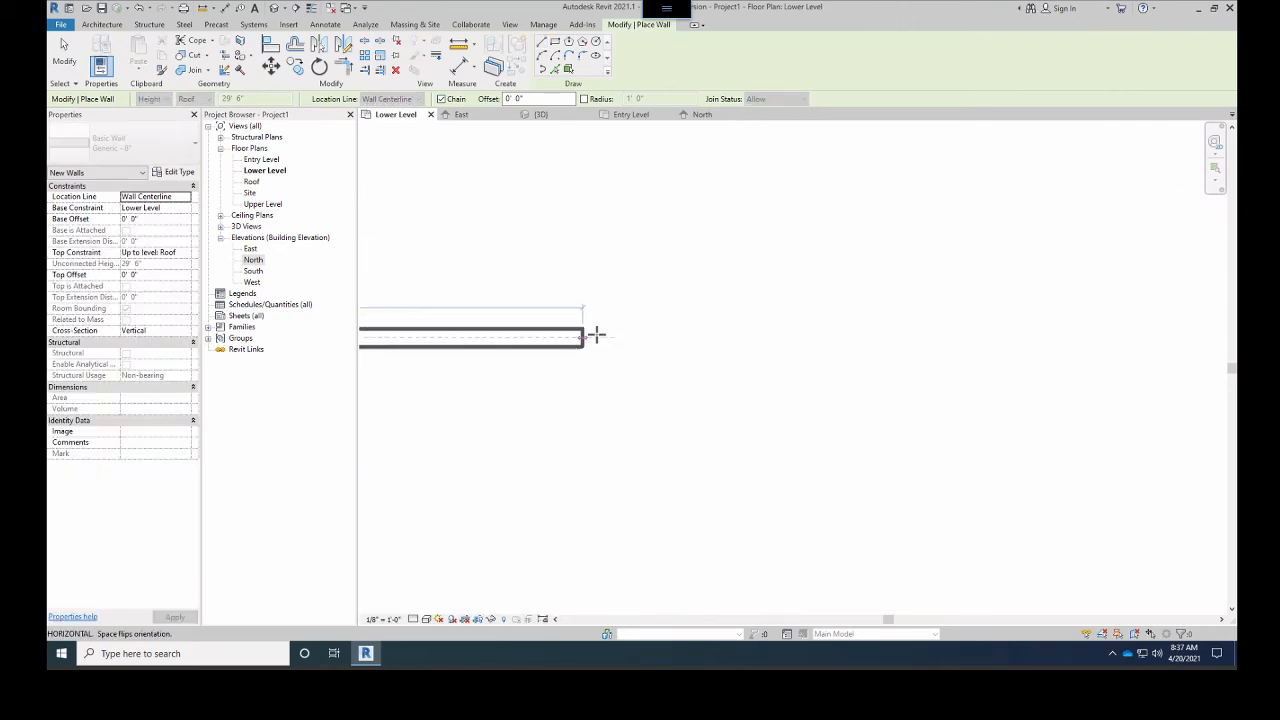
scroll(625, 331, "up", 1)
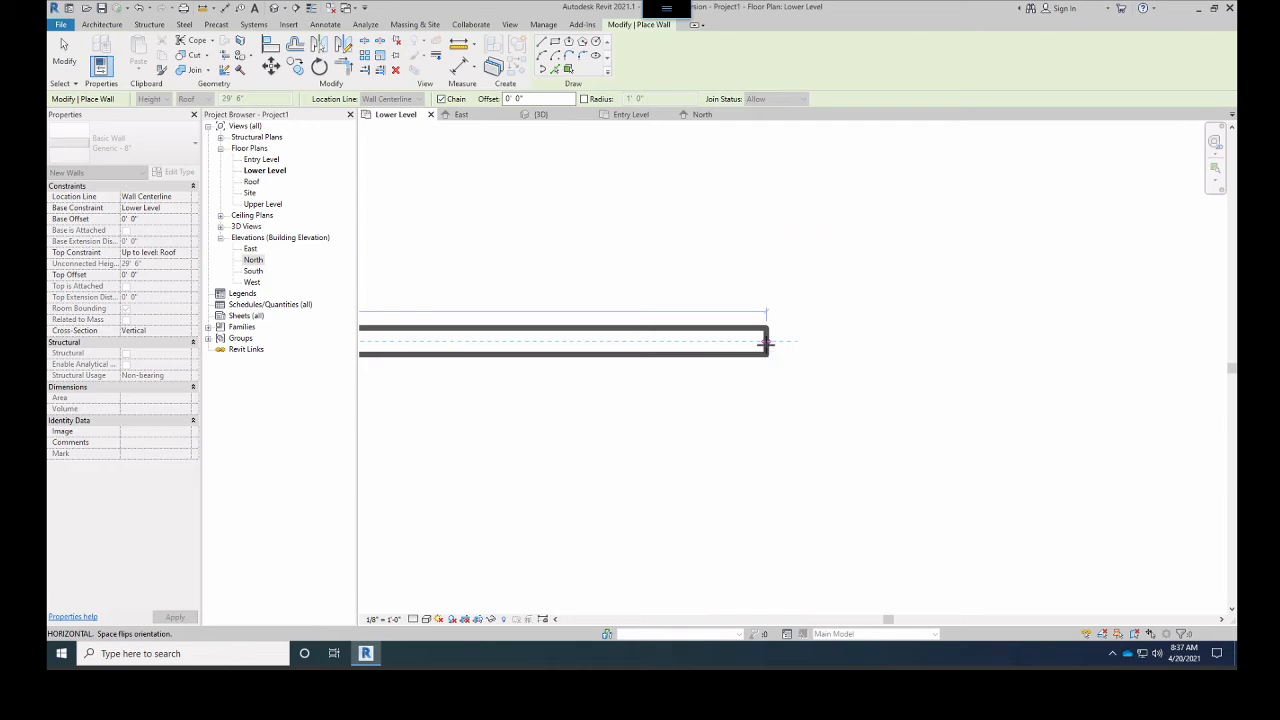
key("Escape")
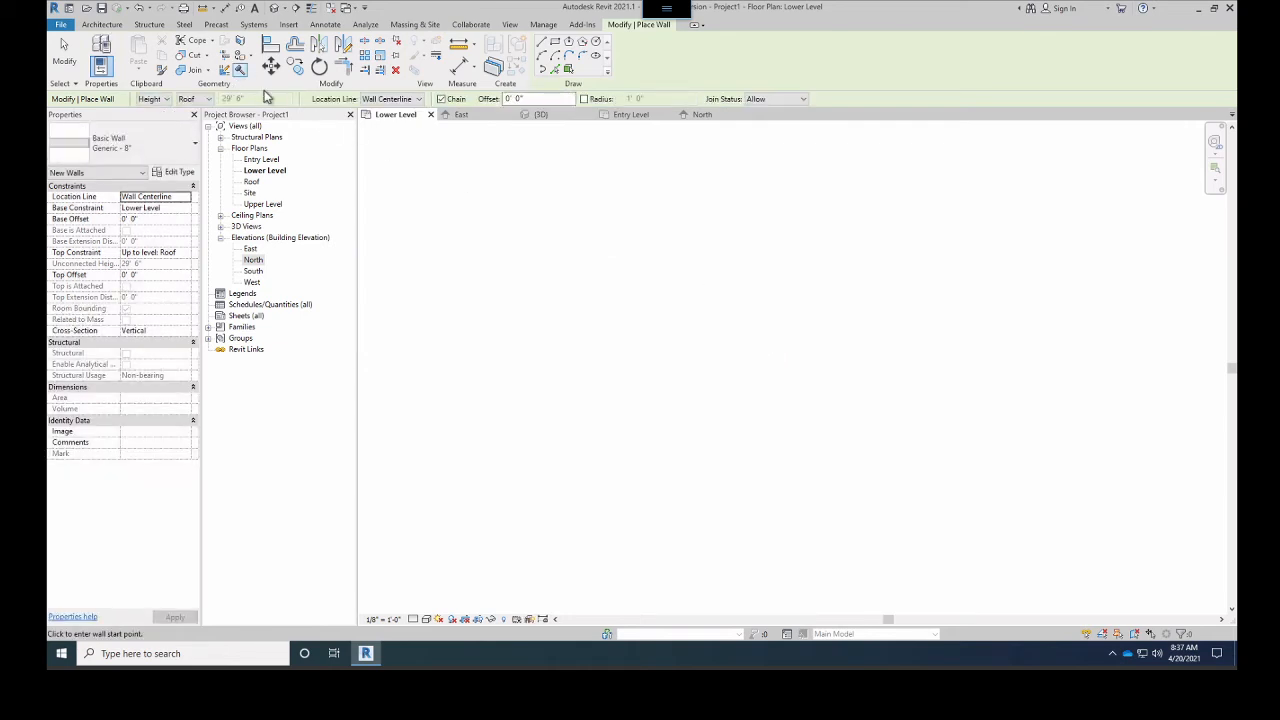
Change the location line to Finish Face: Exterior and try a horizontal wall, cancelling it before placing the end point
left_click(412, 100)
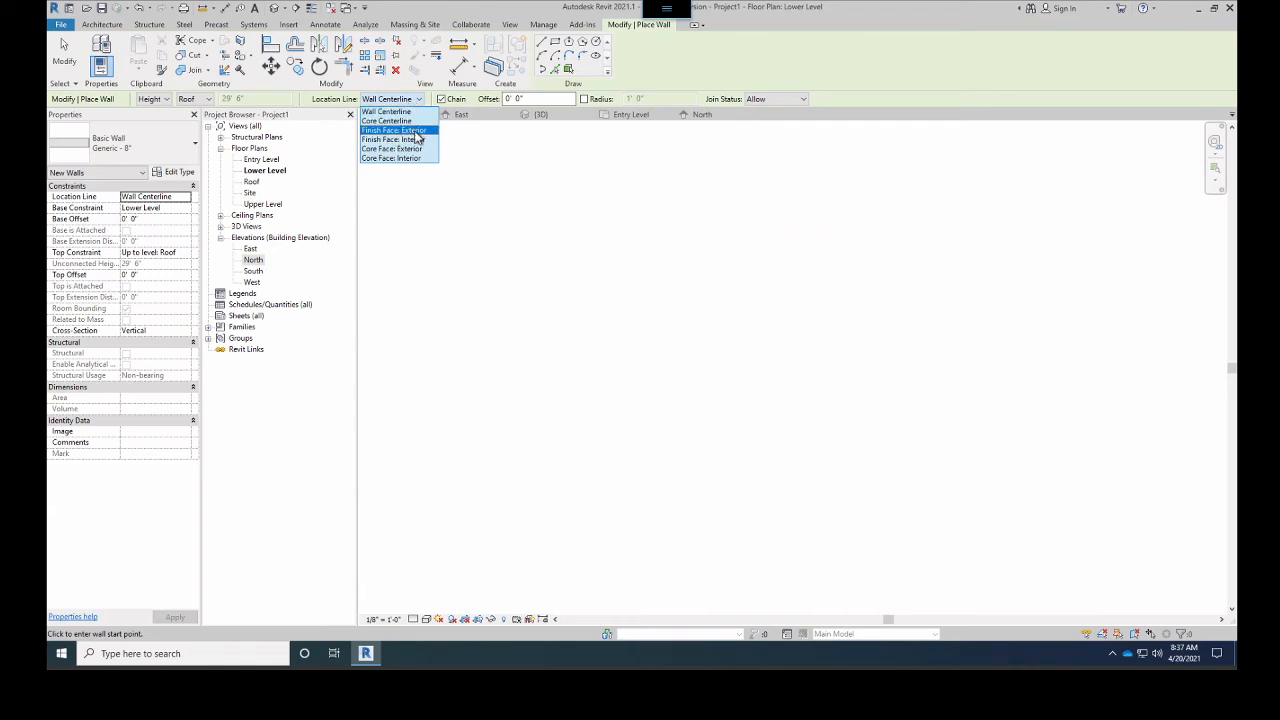
left_click(416, 131)
left_click(505, 438)
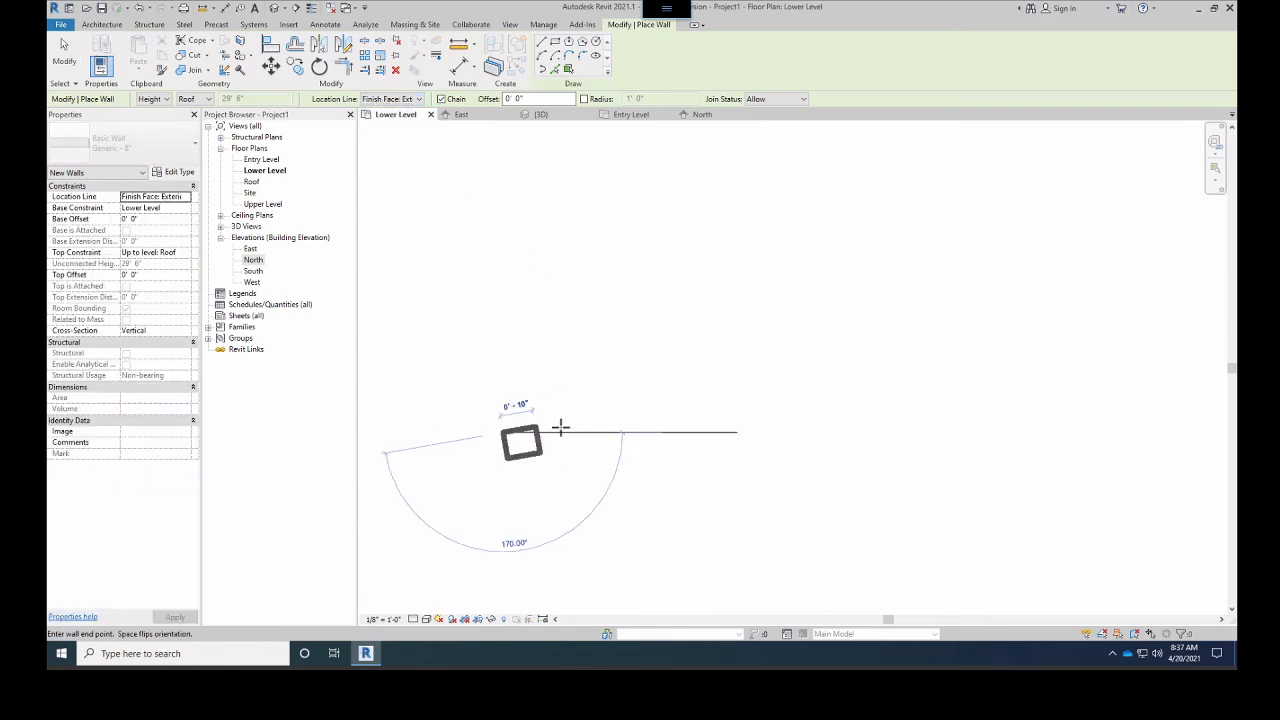
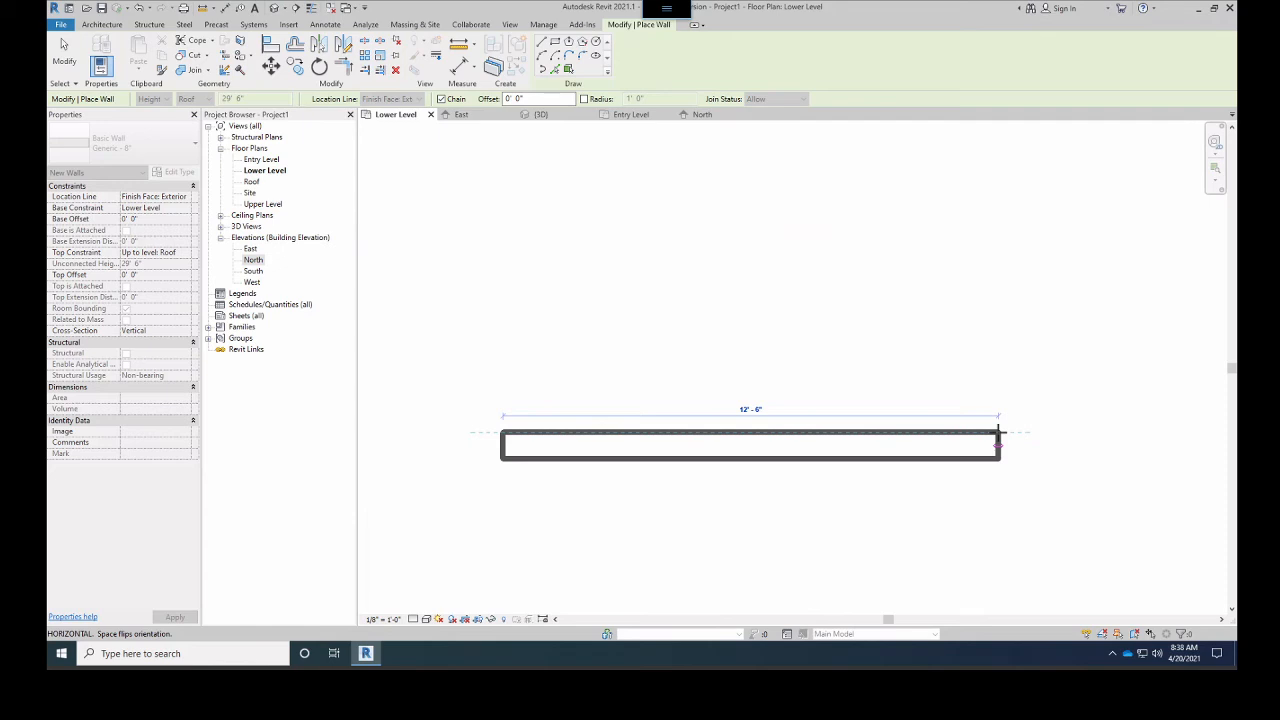
scroll(997, 433, "down", 3)
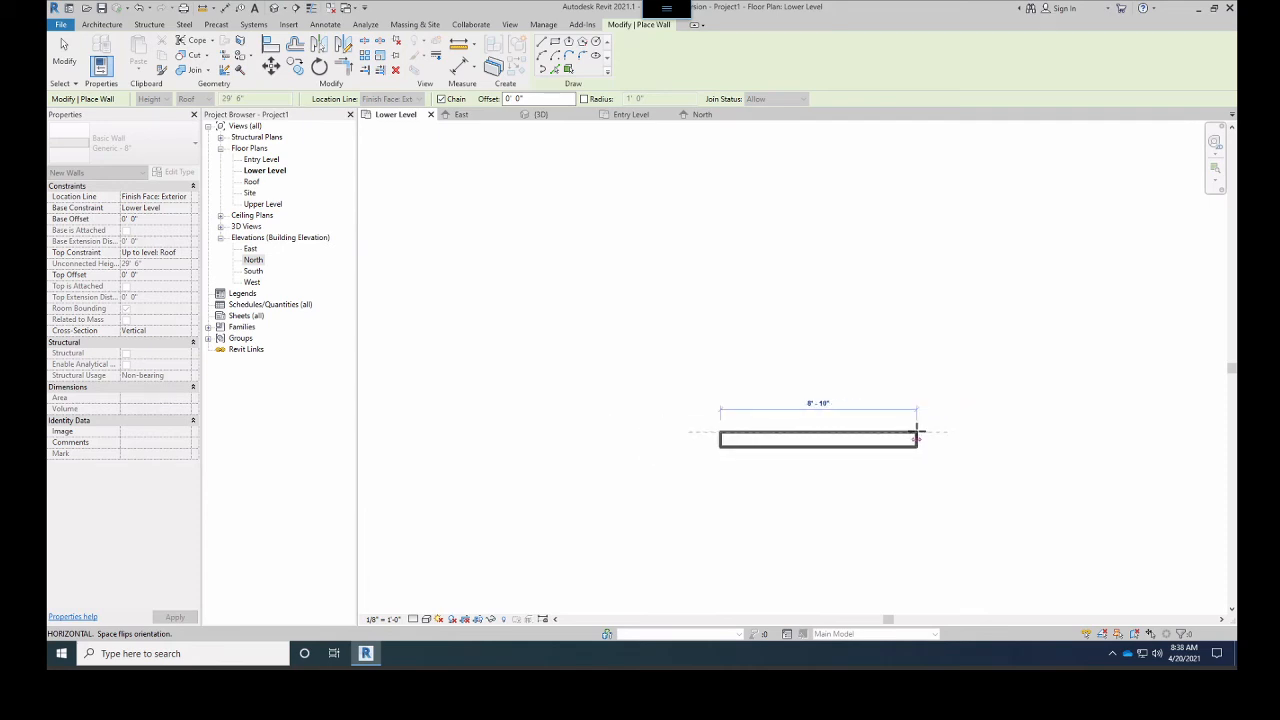
key("Escape")
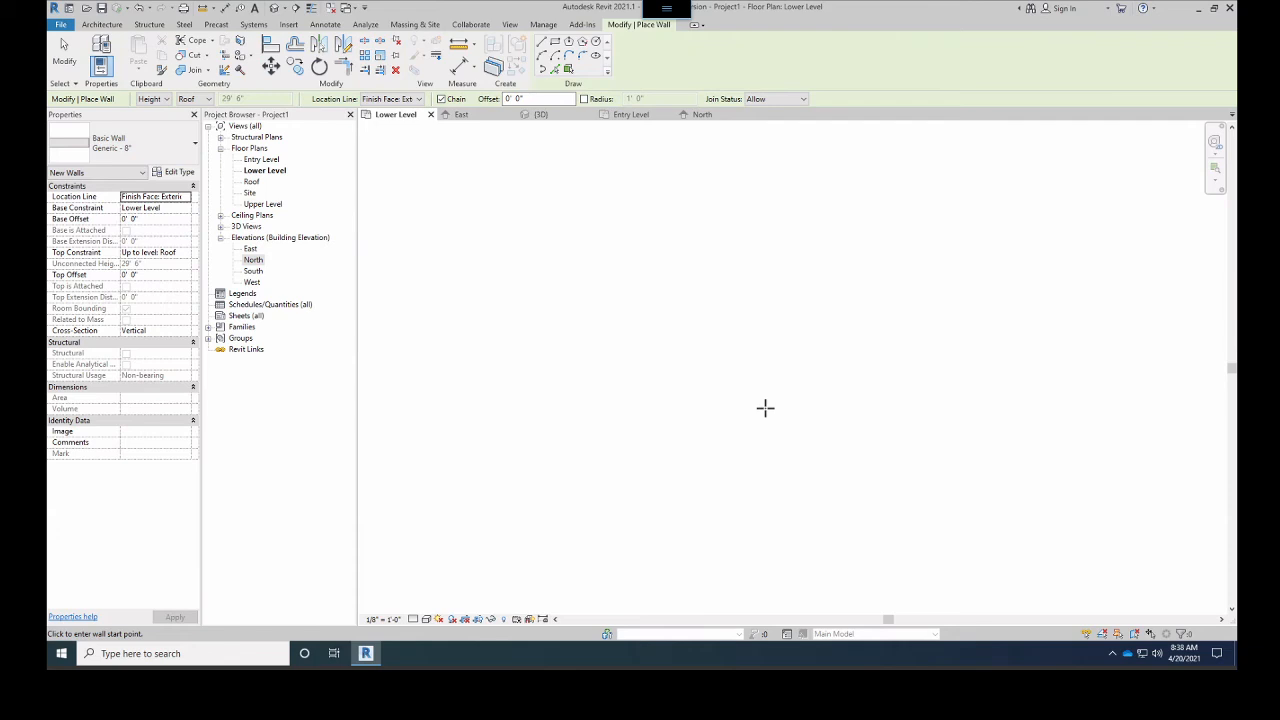
scroll(537, 334, "down", 3)
scroll(610, 340, "up", 2)
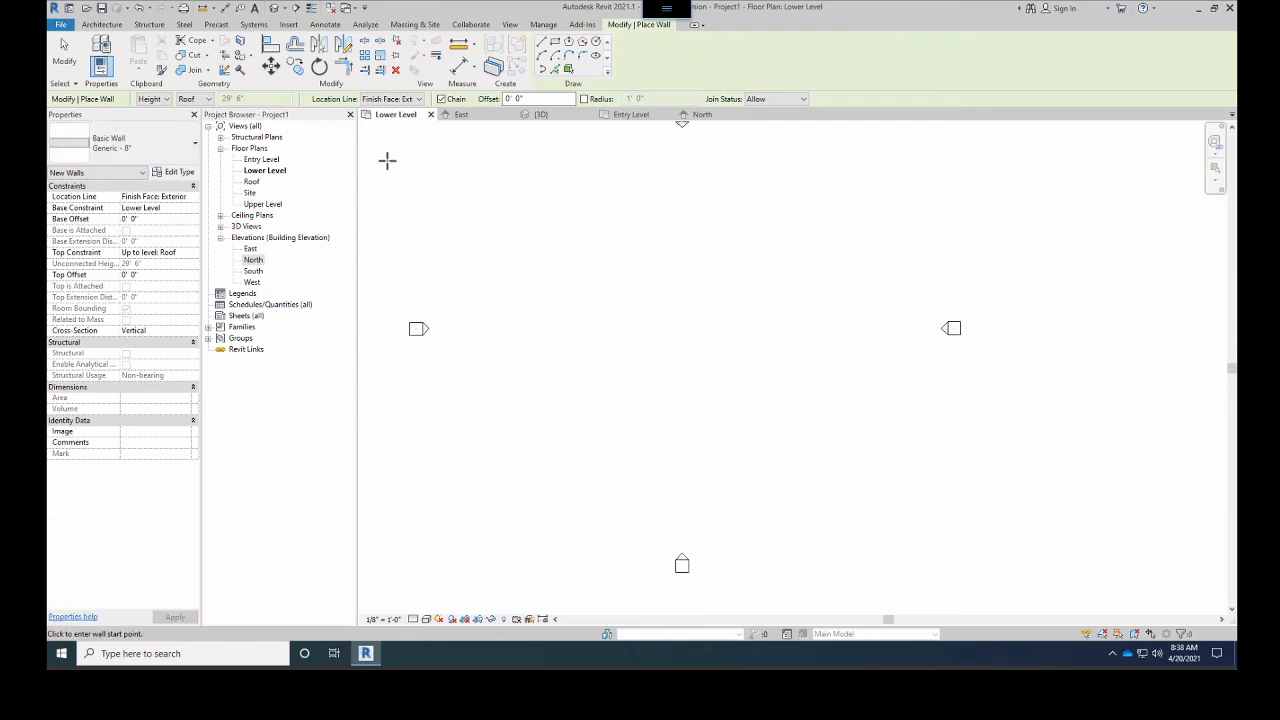
Set the location line to Wall Centerline and draw a 30' horizontal wall between the elevation markers
left_click(395, 99)
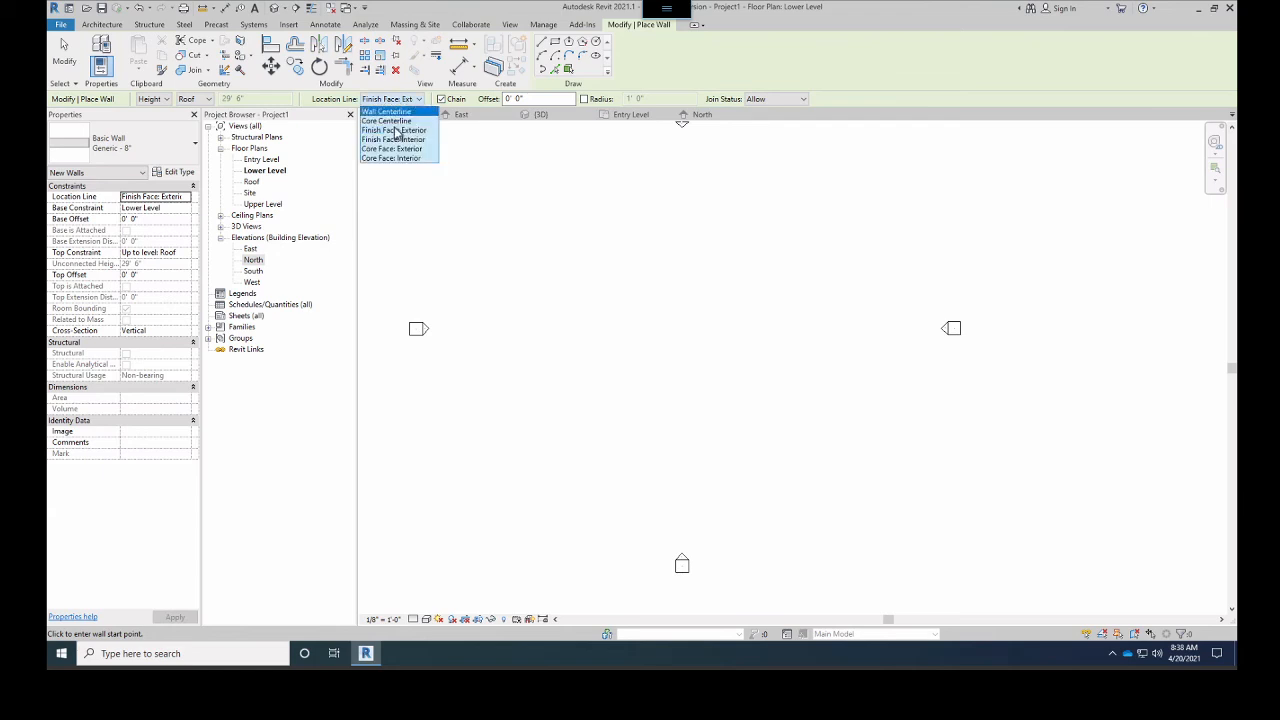
left_click(393, 112)
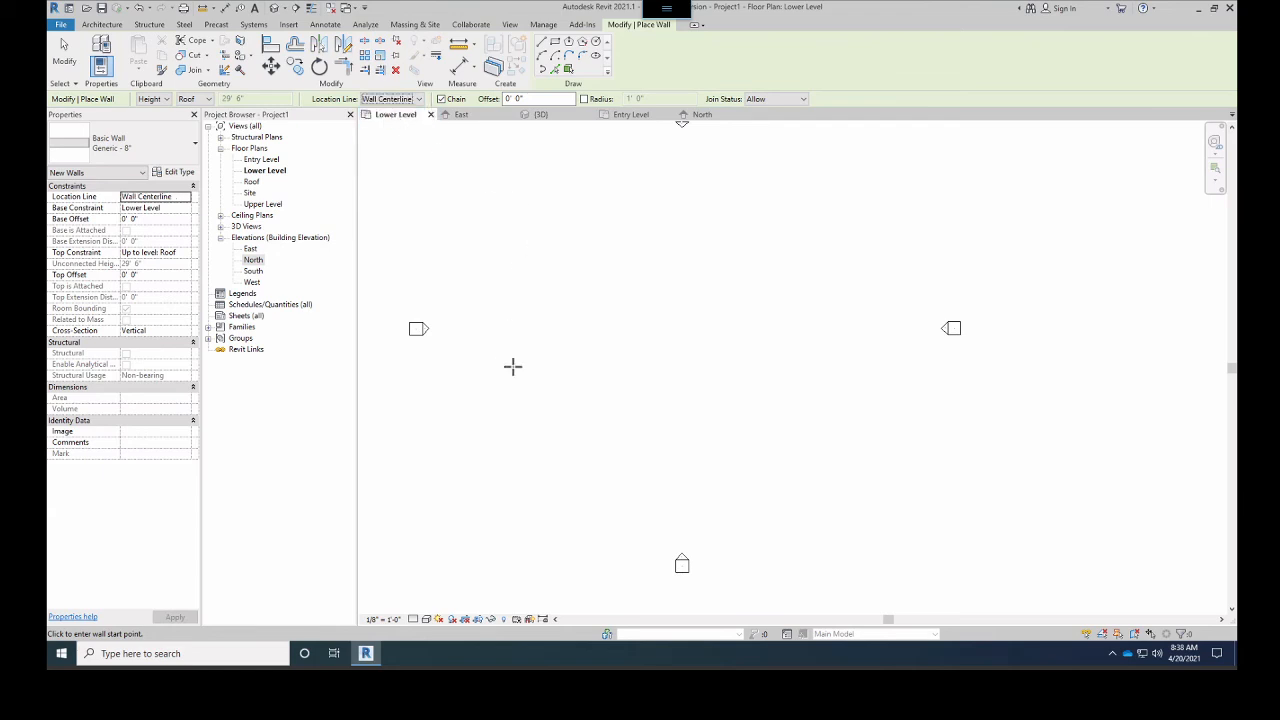
scroll(606, 354, "up", 3)
left_click(565, 360)
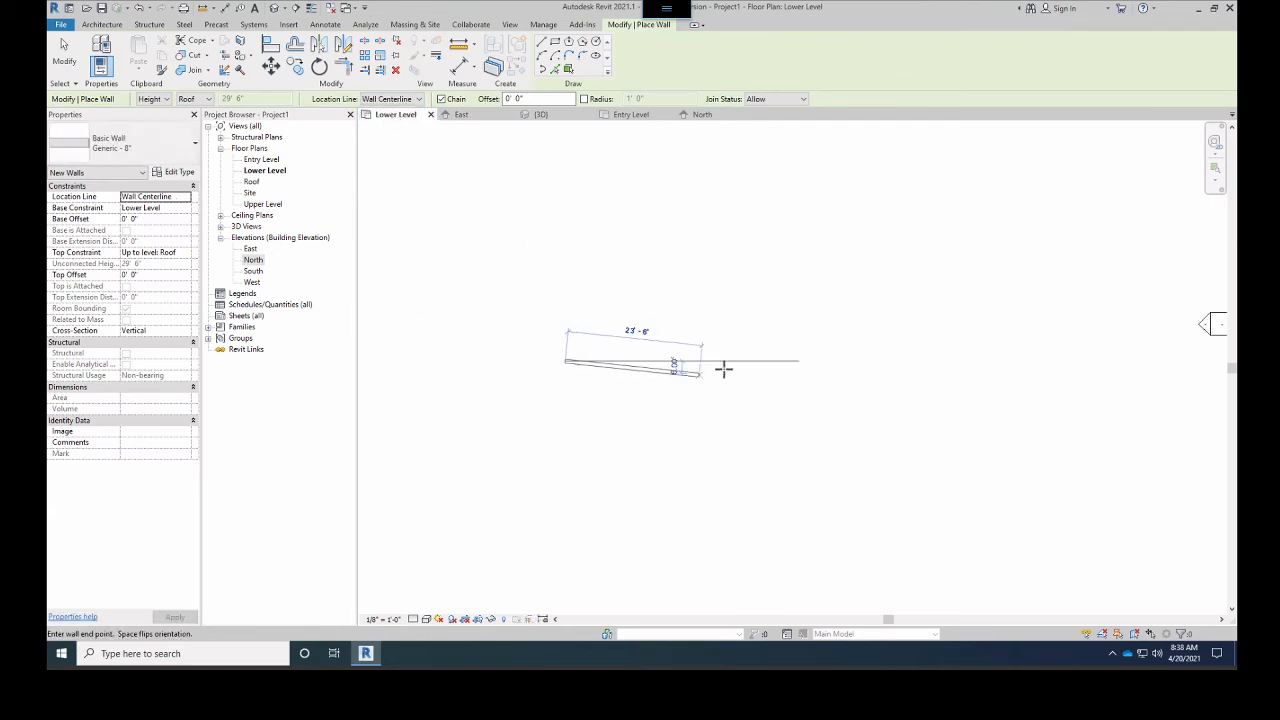
type("30")
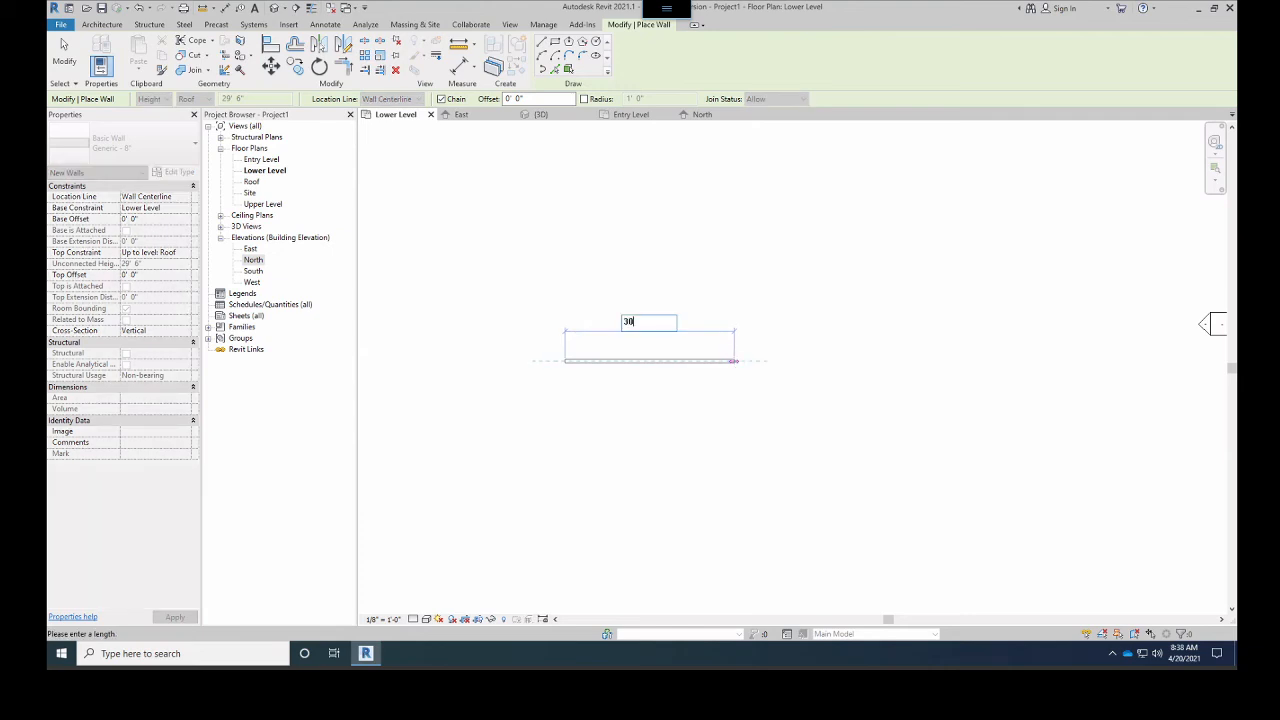
key("Return")
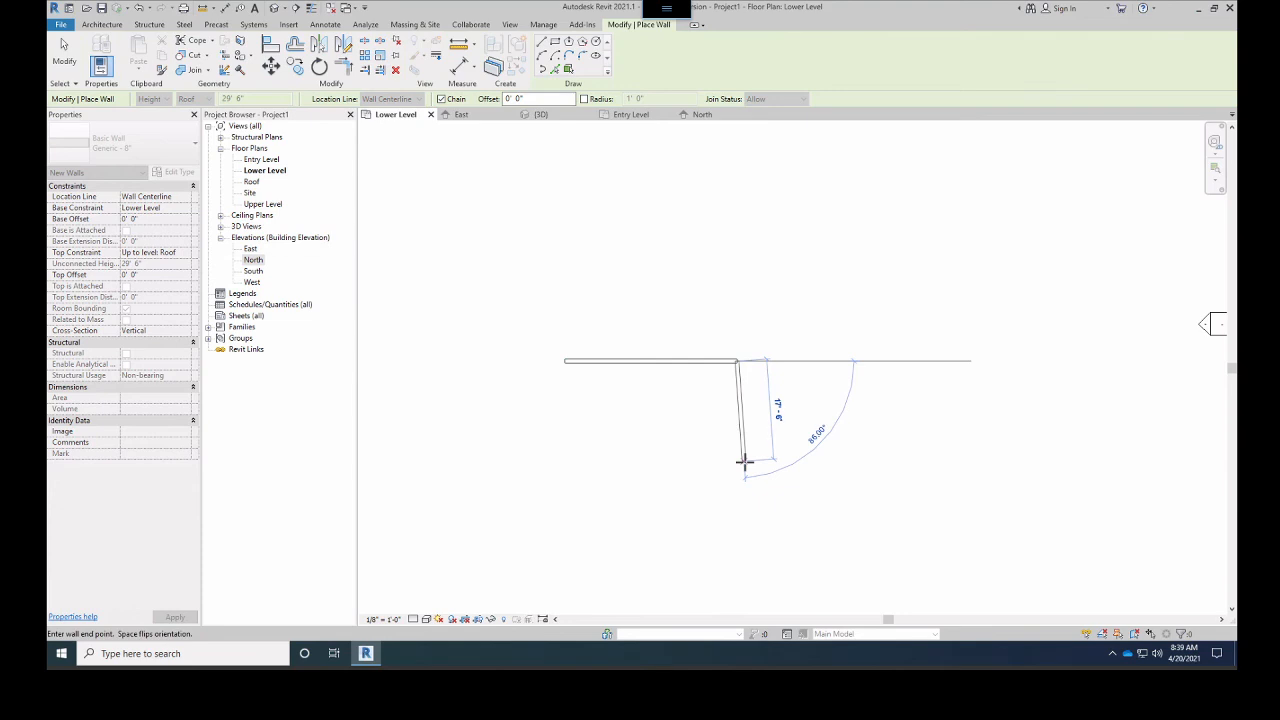
Continue the chain downward, across and back up with three more 30' walls to close the square, and end the chain
type("30")
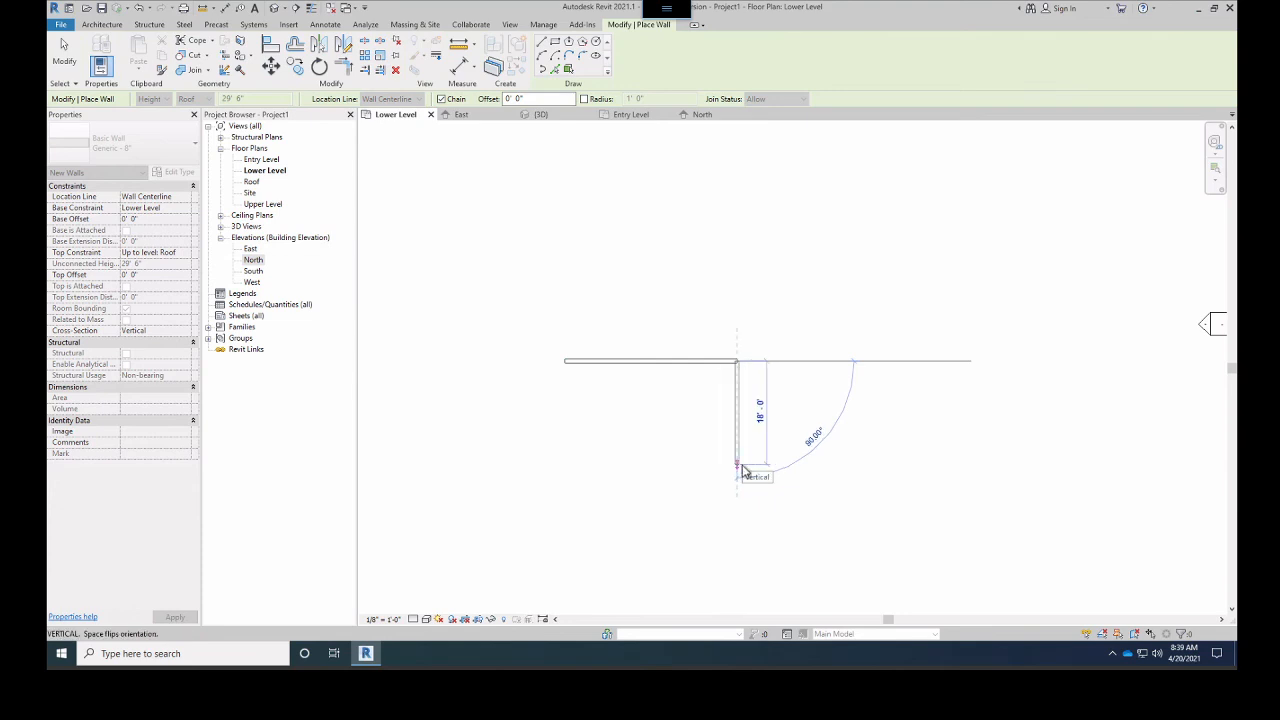
key("Return")
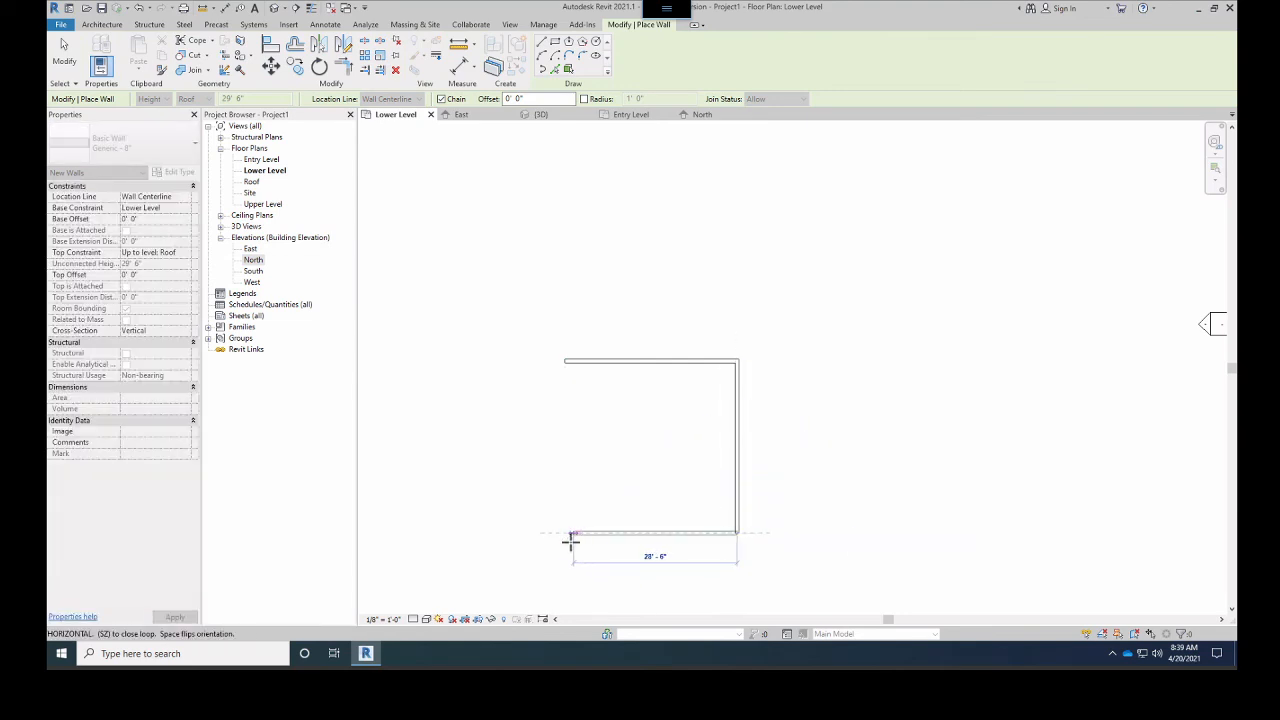
type("30")
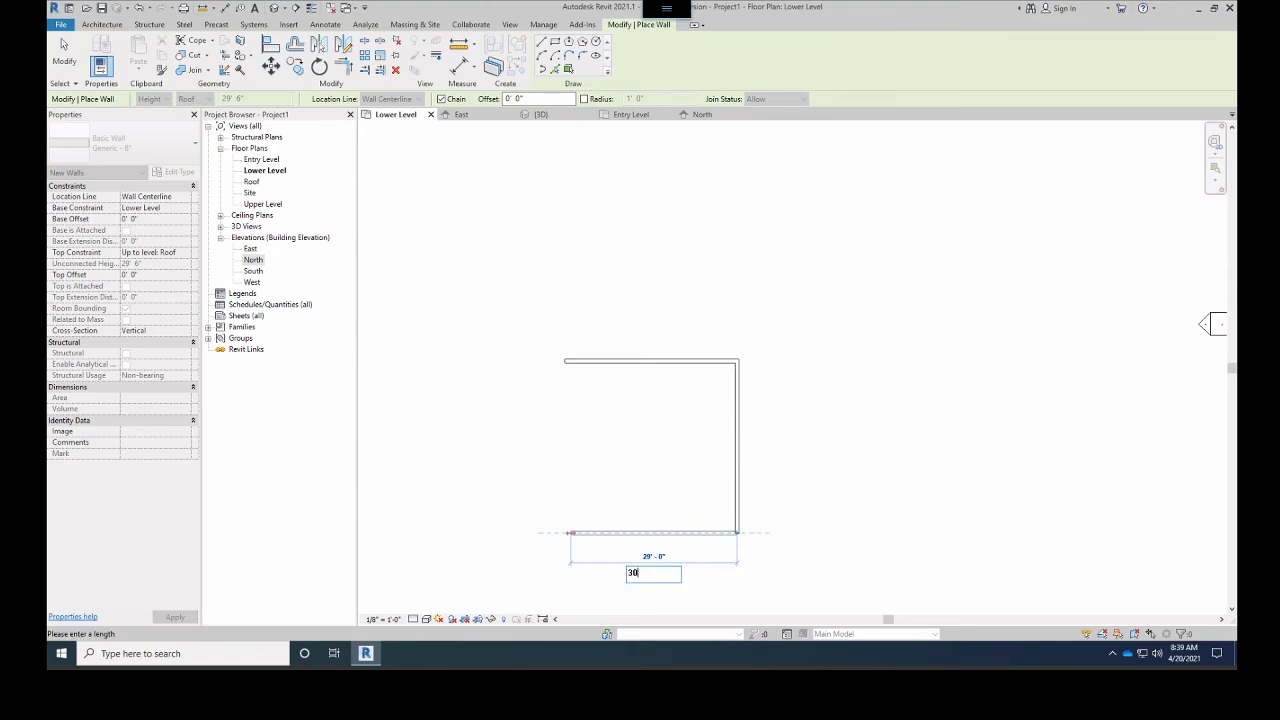
key("Return")
type("30")
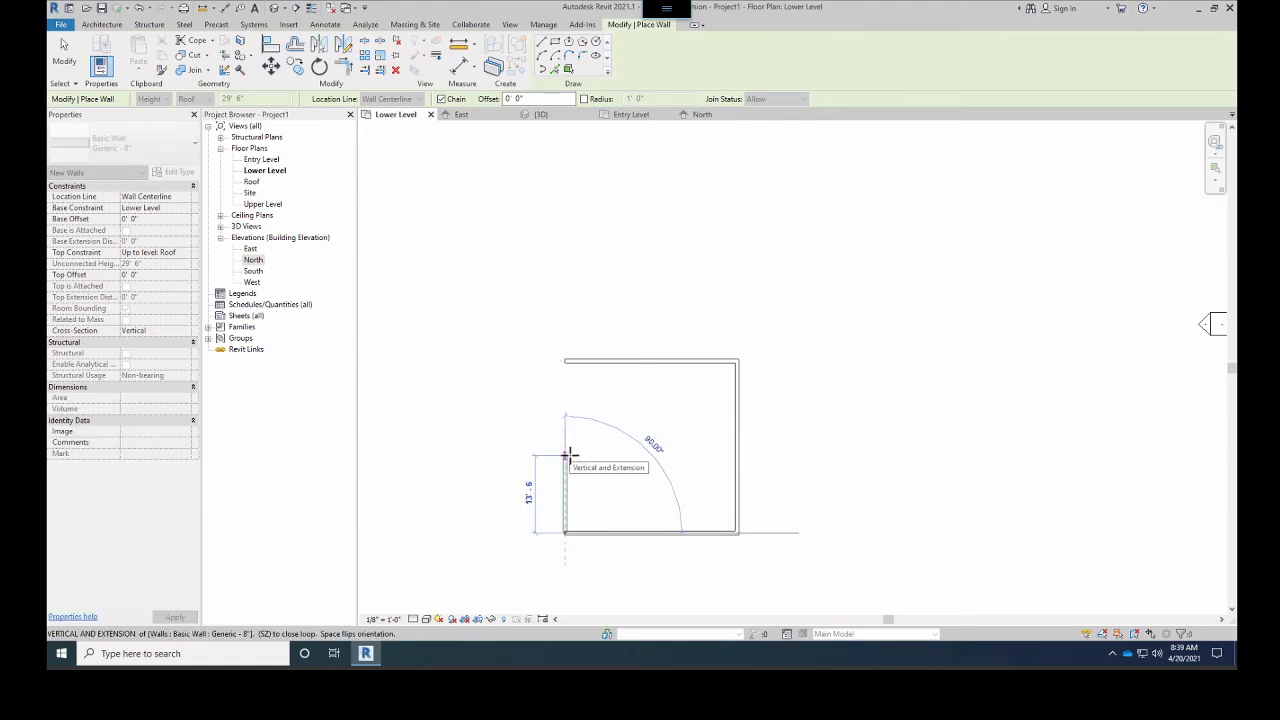
key("Return")
key("Escape")
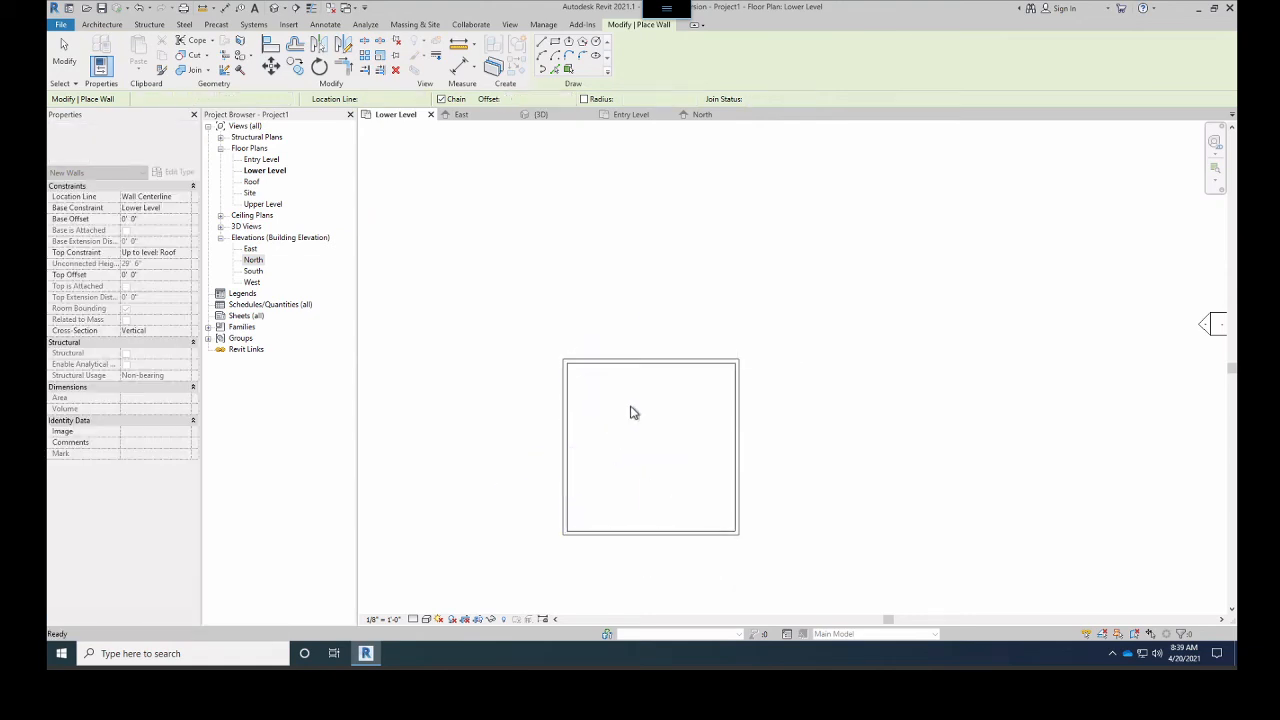
Add an aligned dimension using wall faces between the square's two vertical outer faces, placed above the upper wall
middle_click_drag(637, 386, 643, 314)
scroll(627, 366, "down", 3)
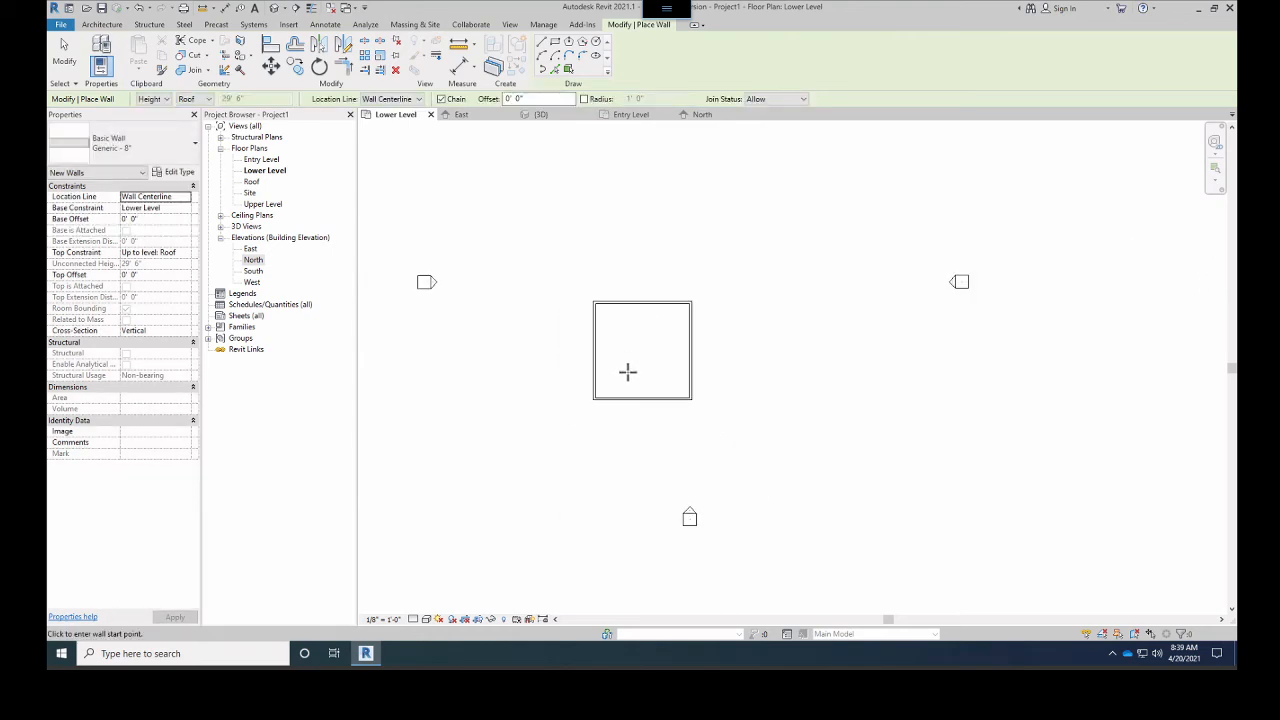
scroll(627, 372, "up", 4)
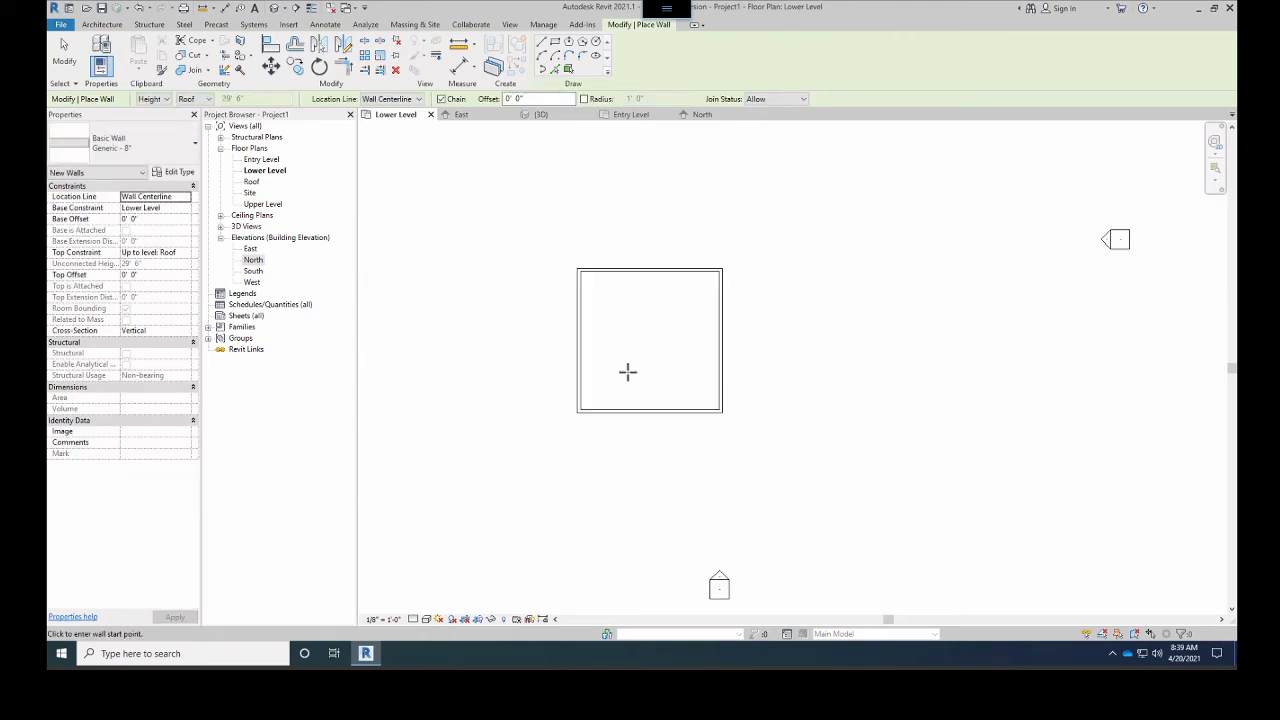
scroll(627, 372, "up", 1)
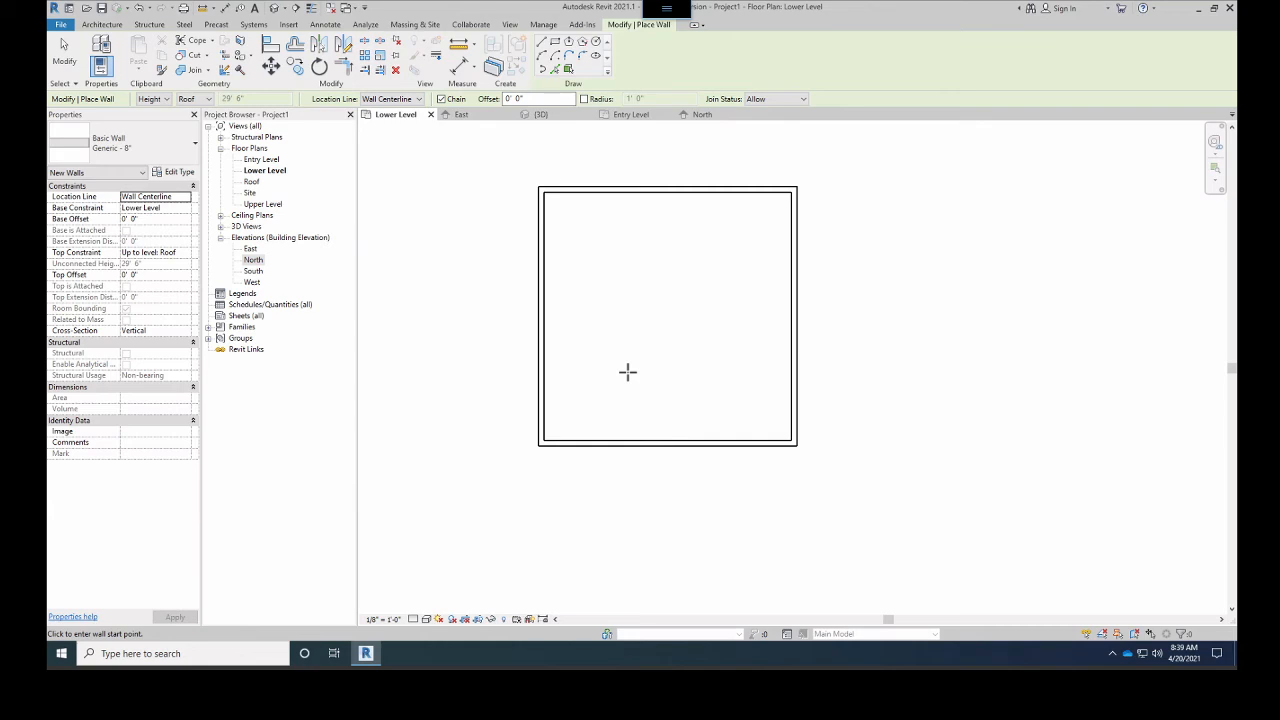
scroll(627, 372, "up", 1)
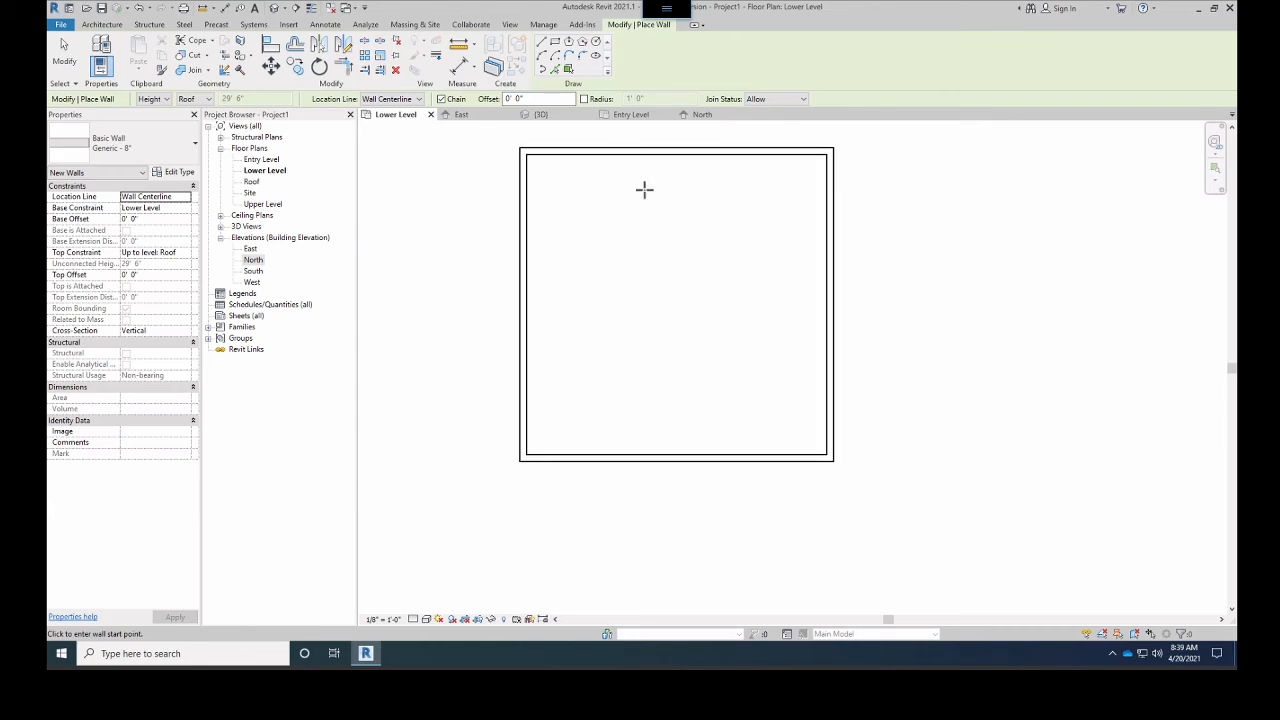
left_click(461, 66)
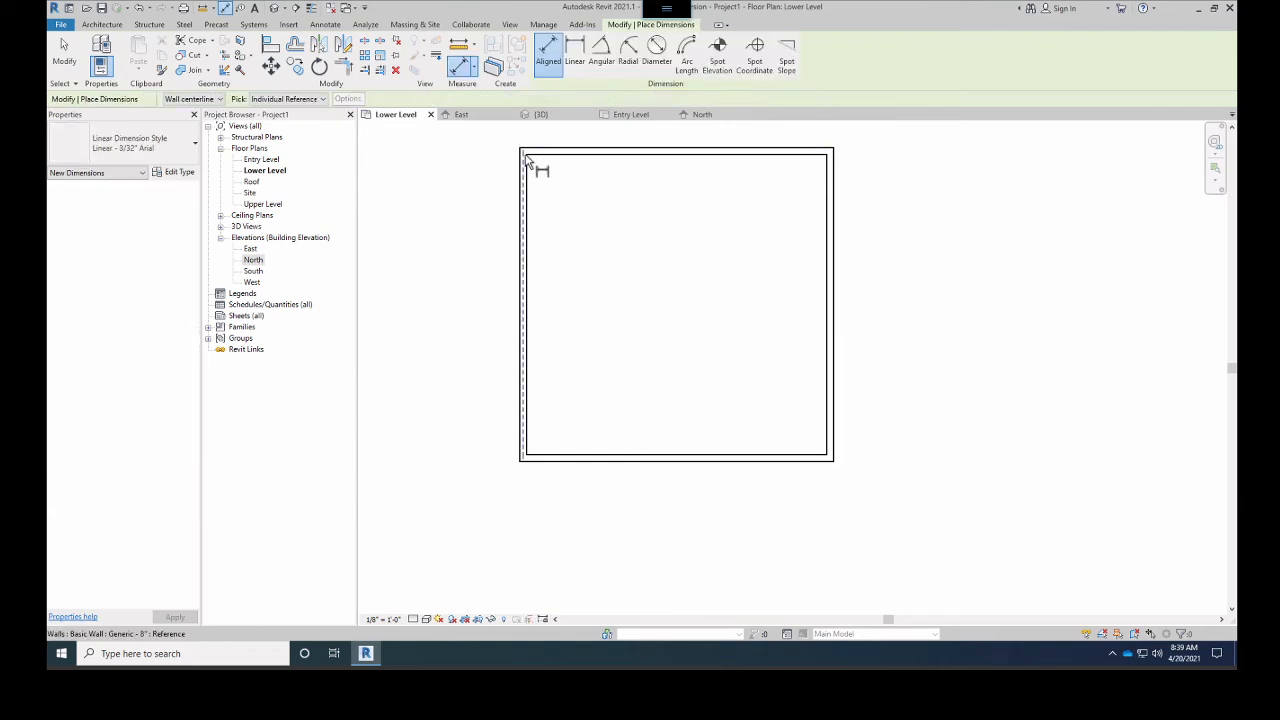
scroll(522, 158, "up", 1)
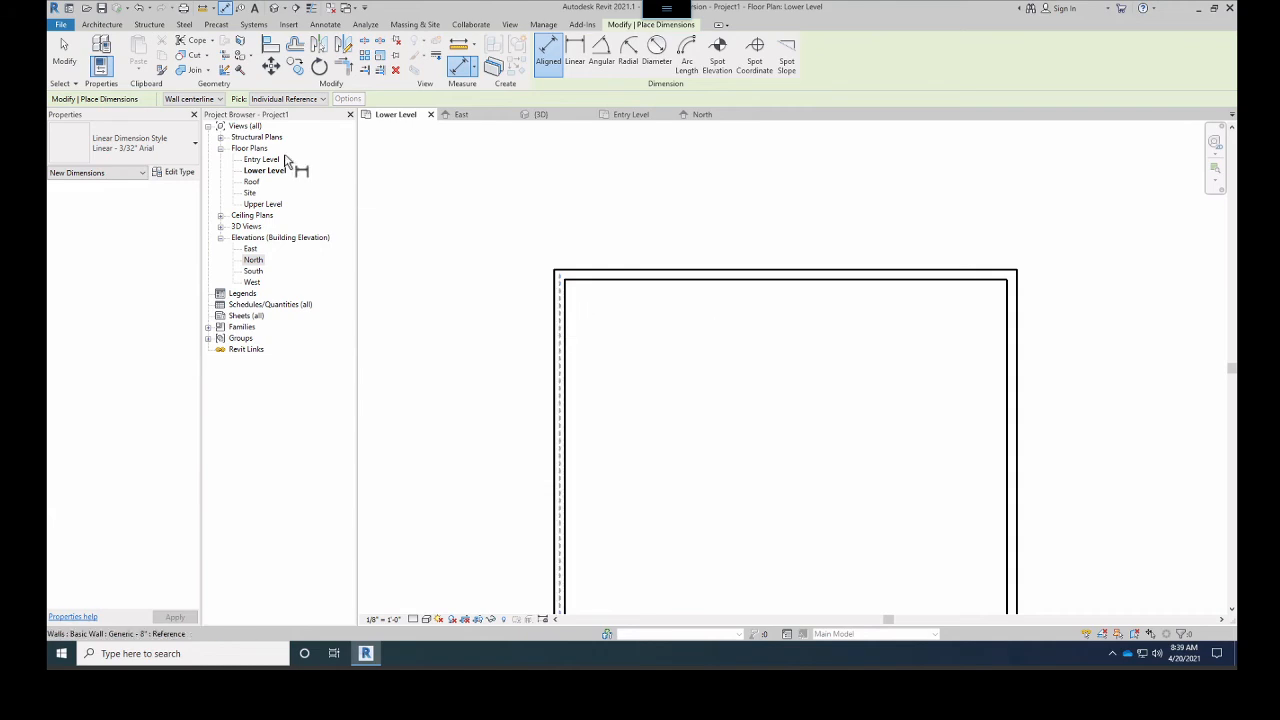
left_click(216, 100)
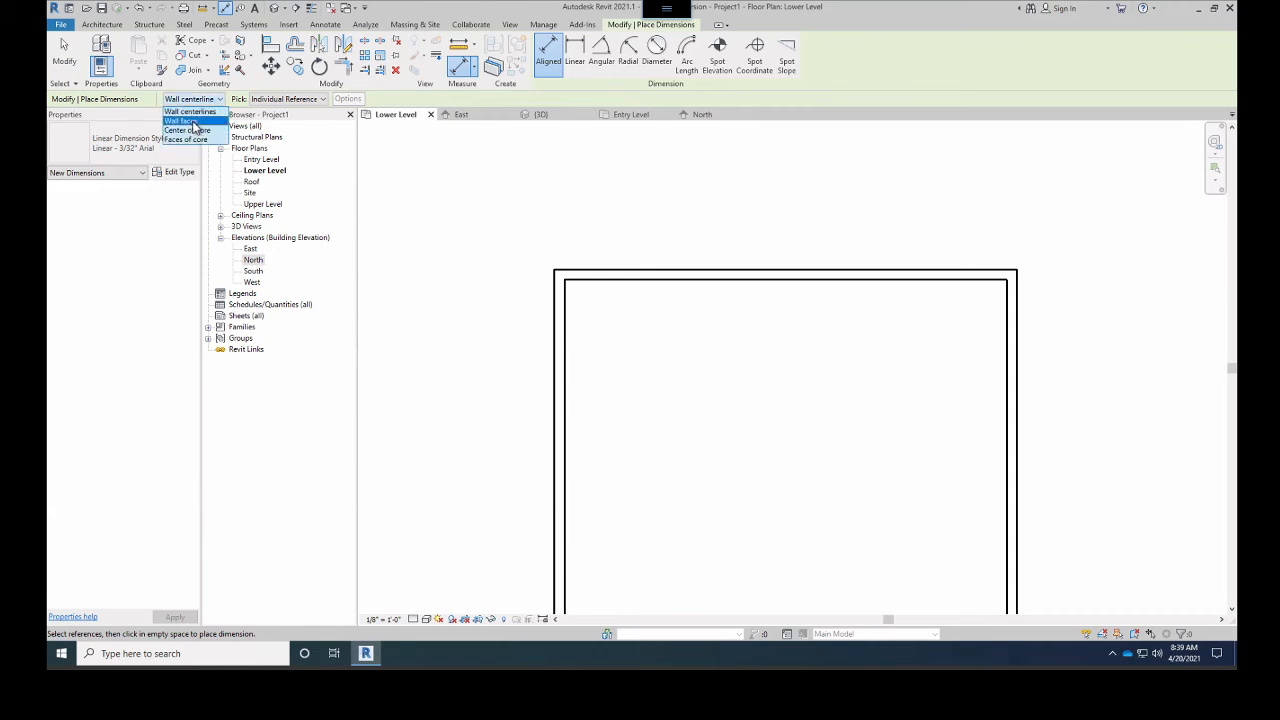
left_click(190, 121)
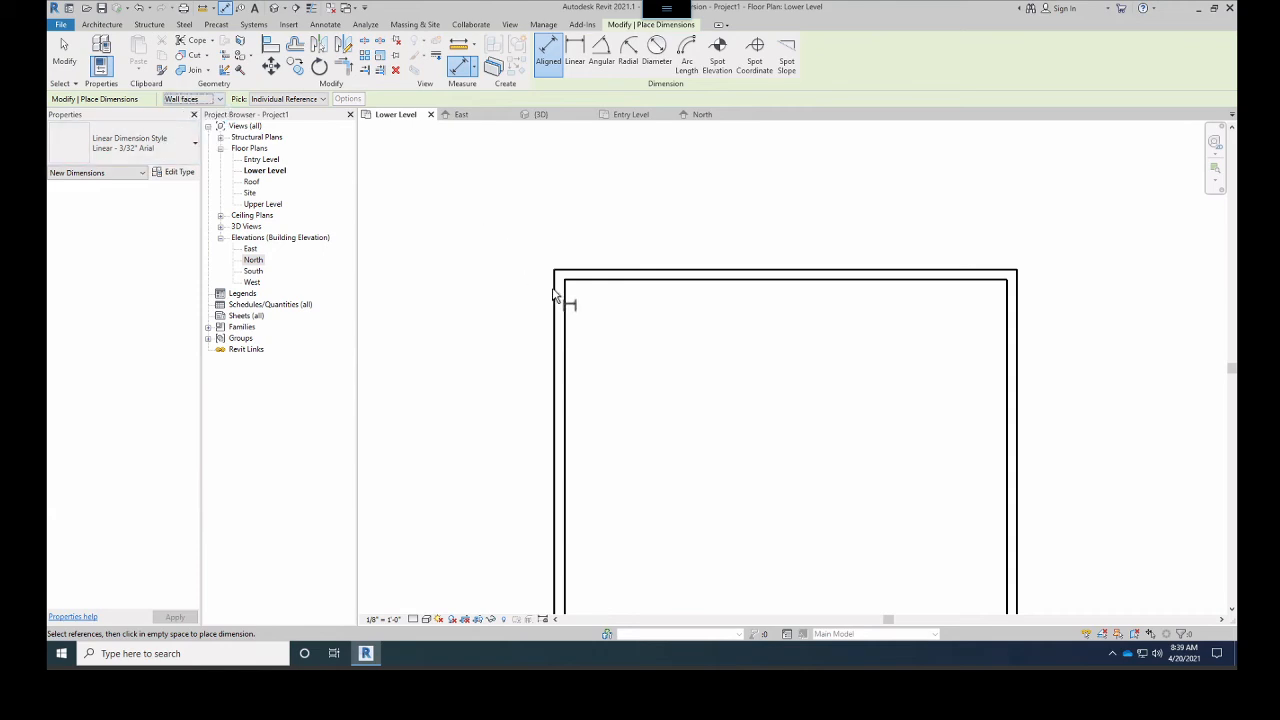
left_click(1018, 292)
left_click(930, 219)
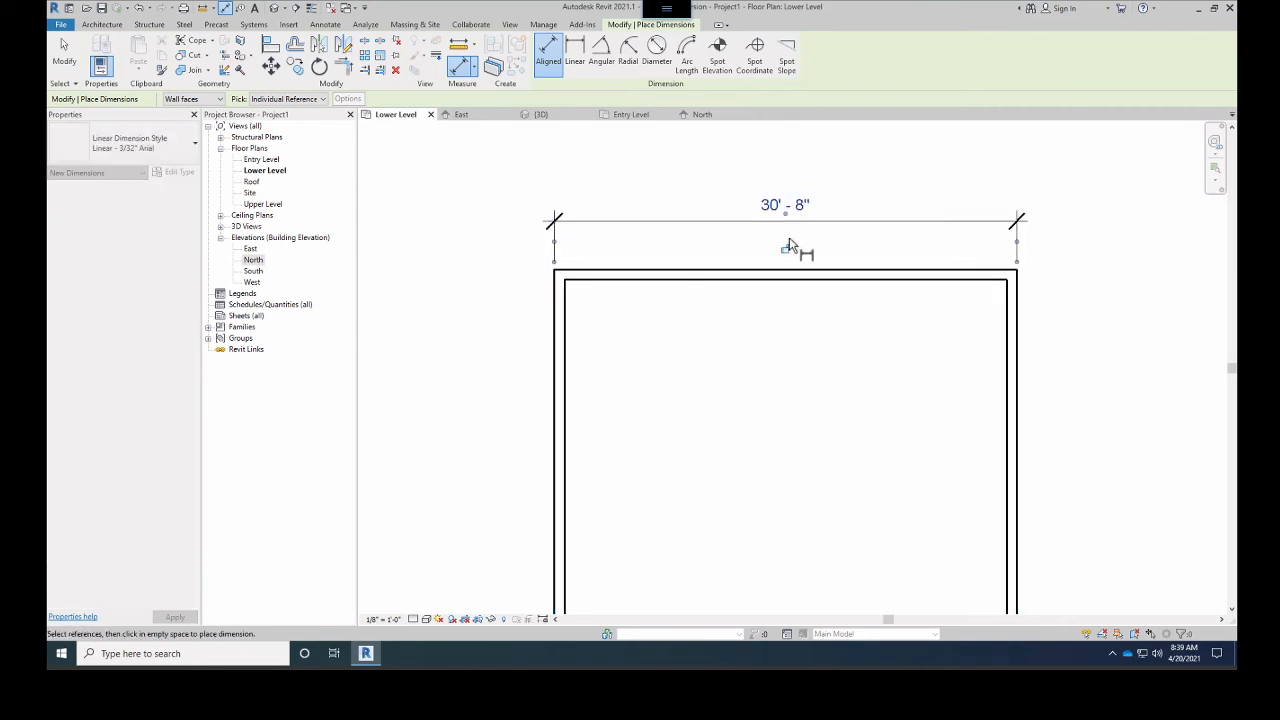
Dimension the square's vertical extent between the outer faces of the upper and lower walls, placed outside the left wall
middle_click_drag(603, 368, 597, 240)
scroll(597, 240, "up", 1)
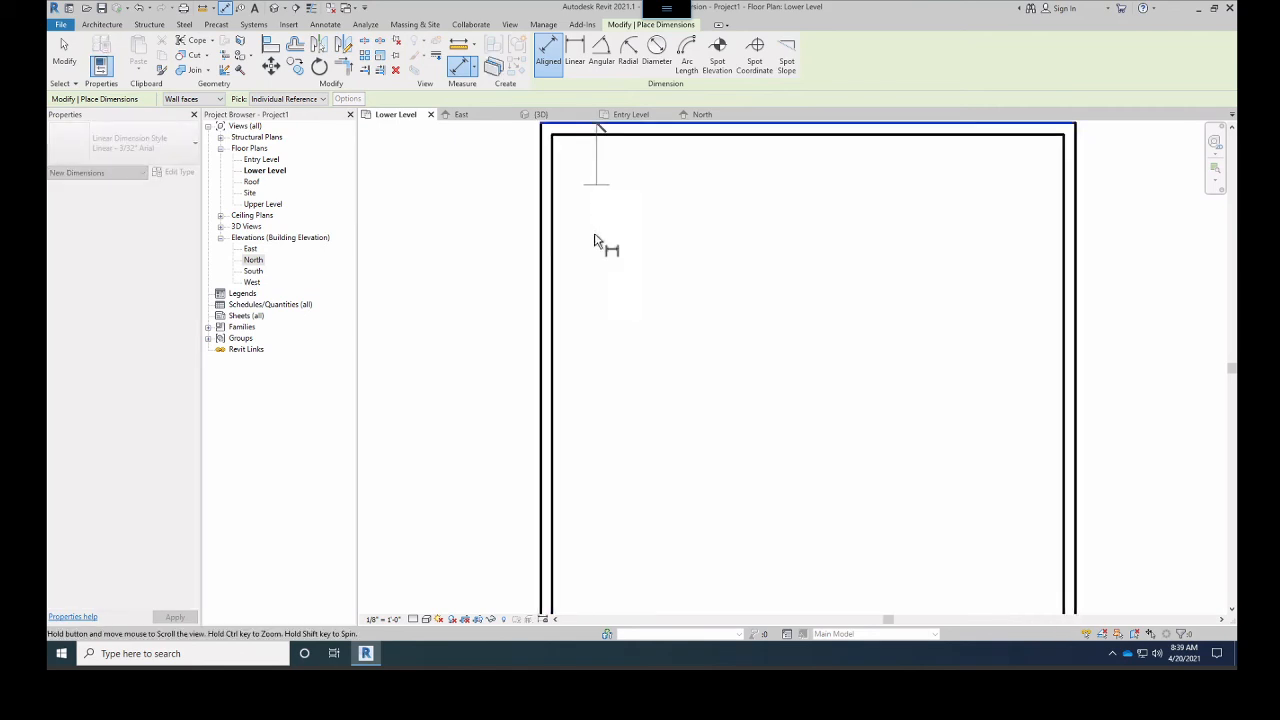
middle_click_drag(606, 440, 603, 265)
scroll(603, 265, "down", 1)
left_click(603, 458)
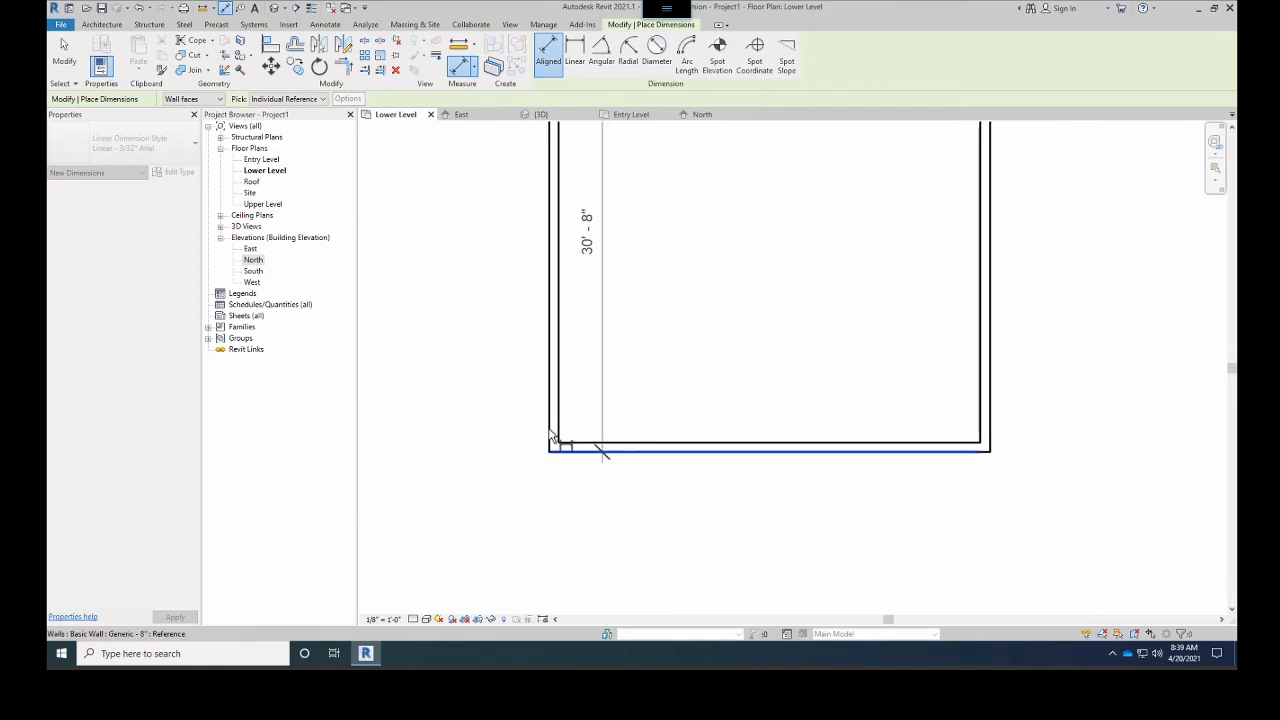
left_click(508, 420)
scroll(591, 371, "down", 2)
middle_click_drag(655, 404, 650, 440)
scroll(621, 270, "up", 3)
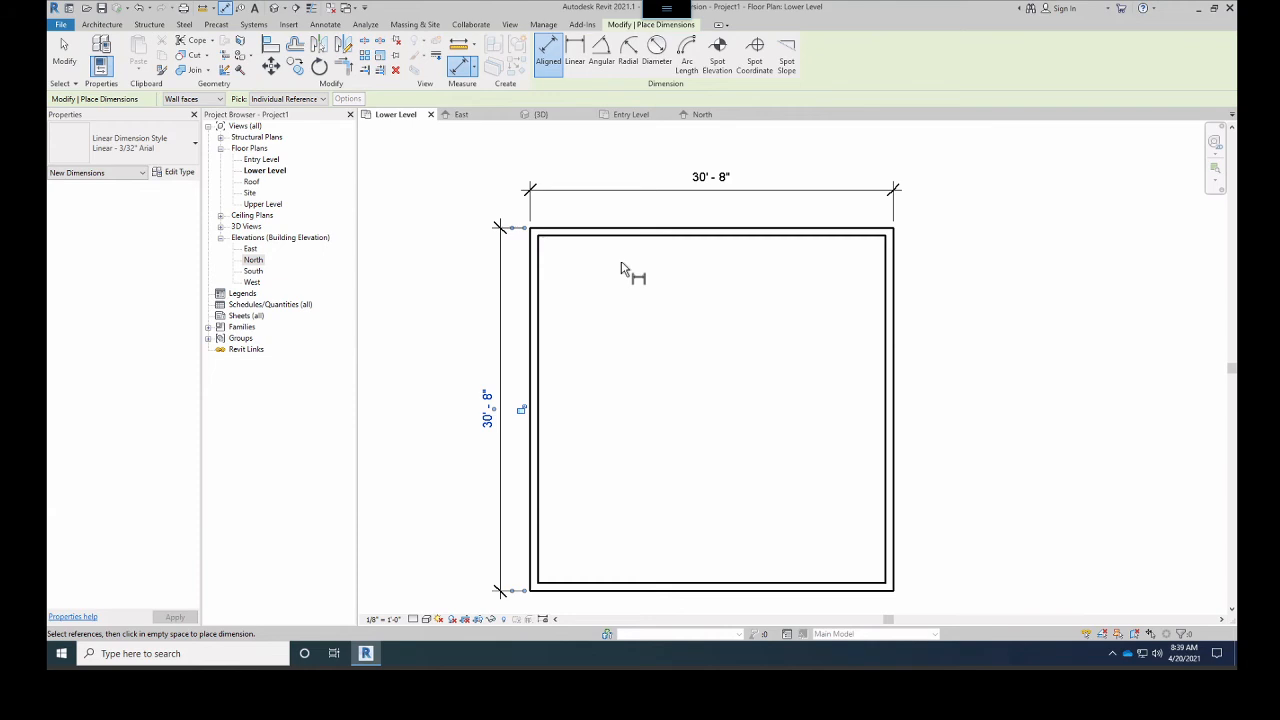
Set the wall location line to Finish Face: Exterior and draw a 30' horizontal wall to the right of the first square
left_click(102, 25)
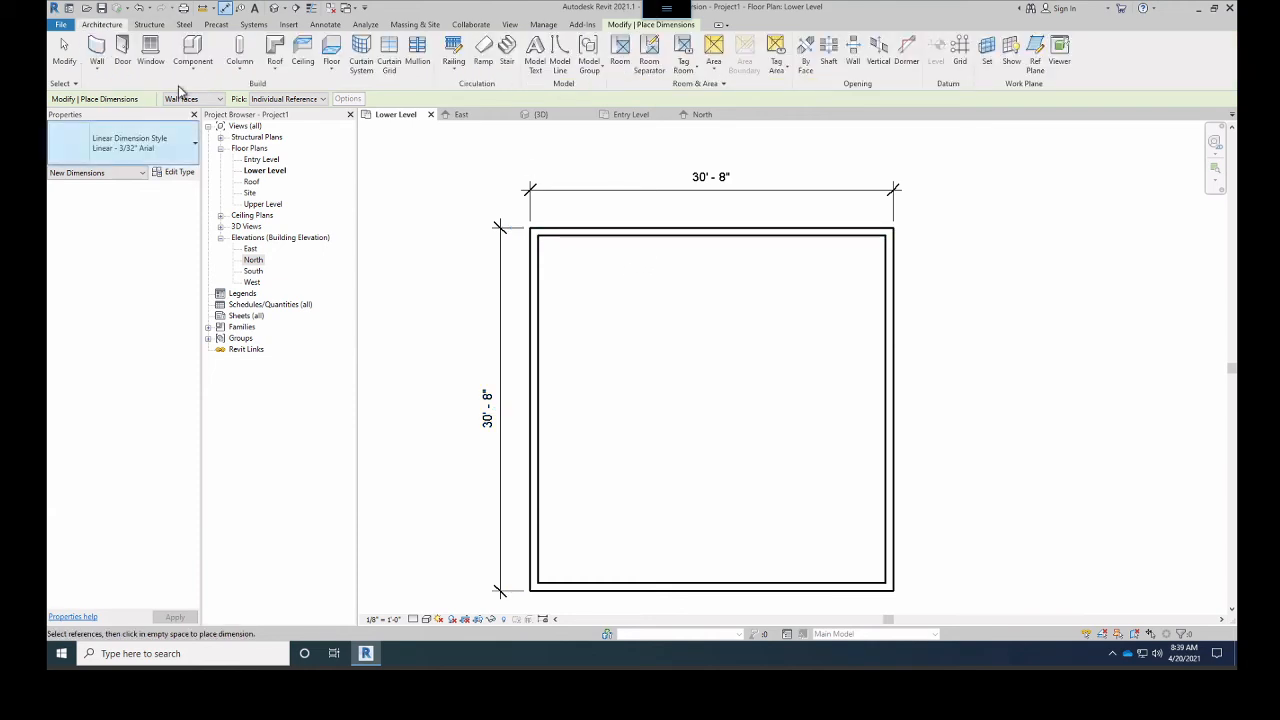
left_click(97, 50)
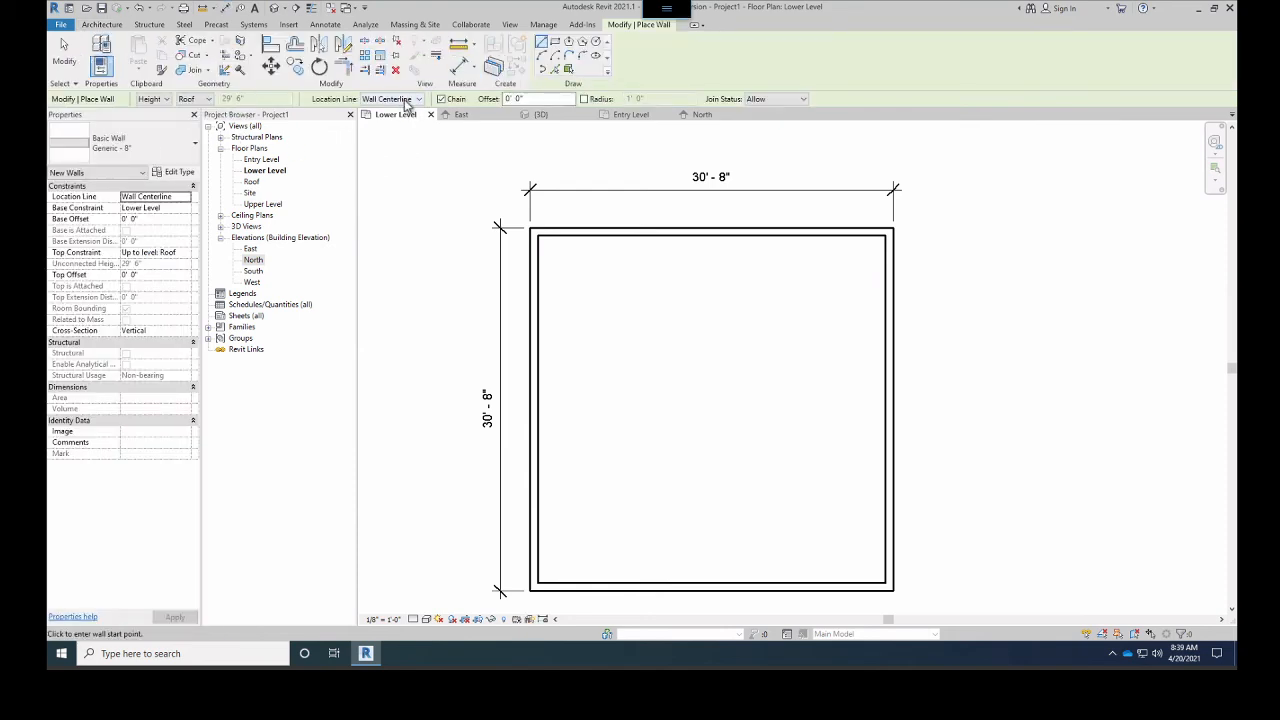
left_click(406, 100)
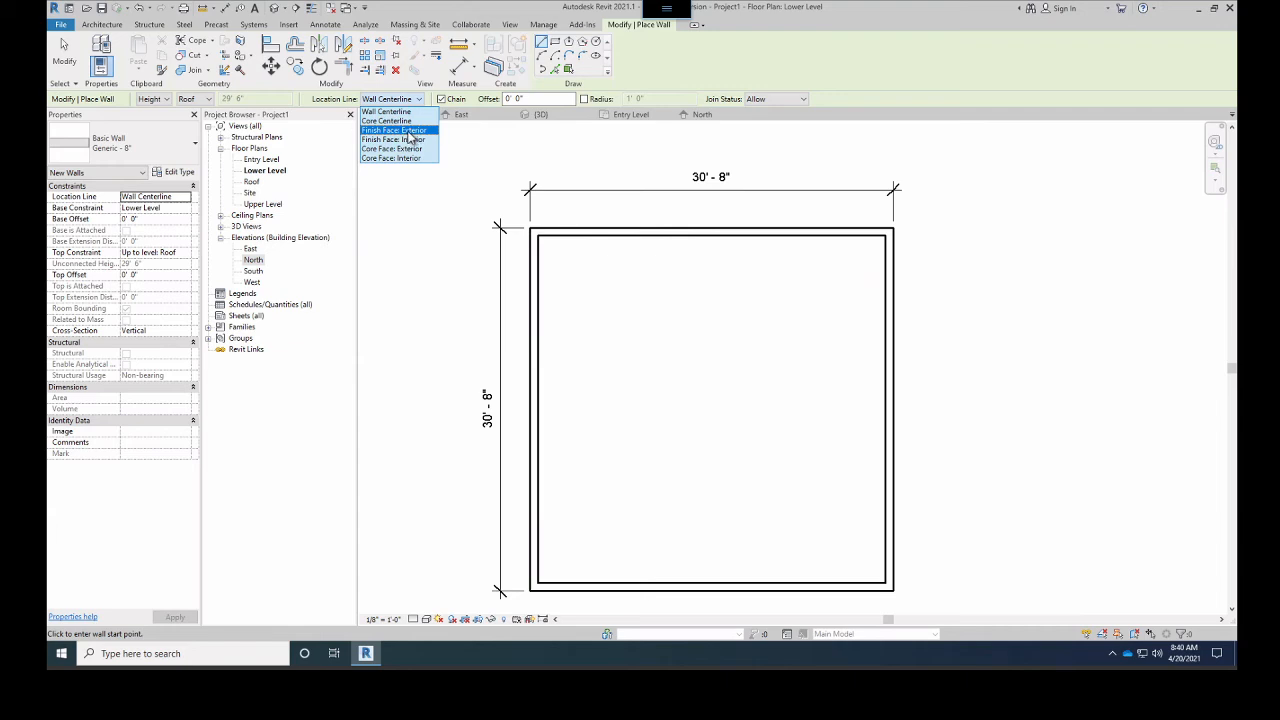
left_click(405, 131)
scroll(729, 317, "down", 2)
scroll(574, 297, "right", 3)
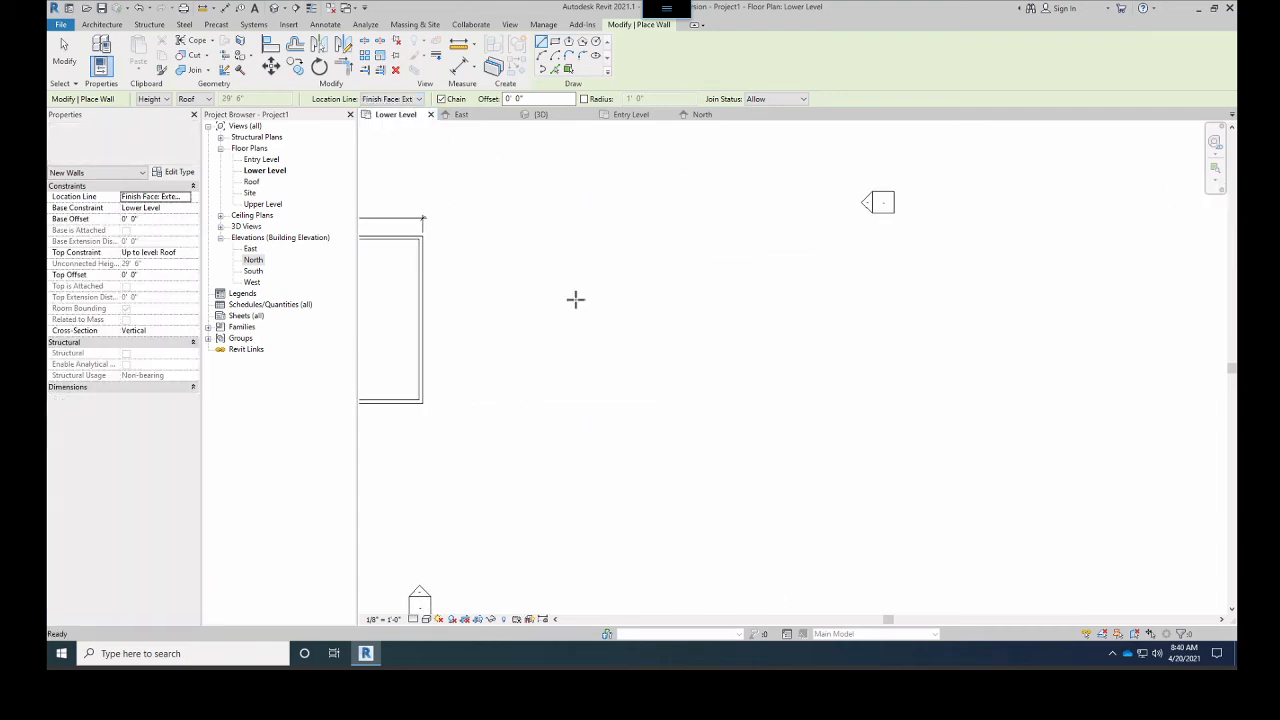
left_click(488, 235)
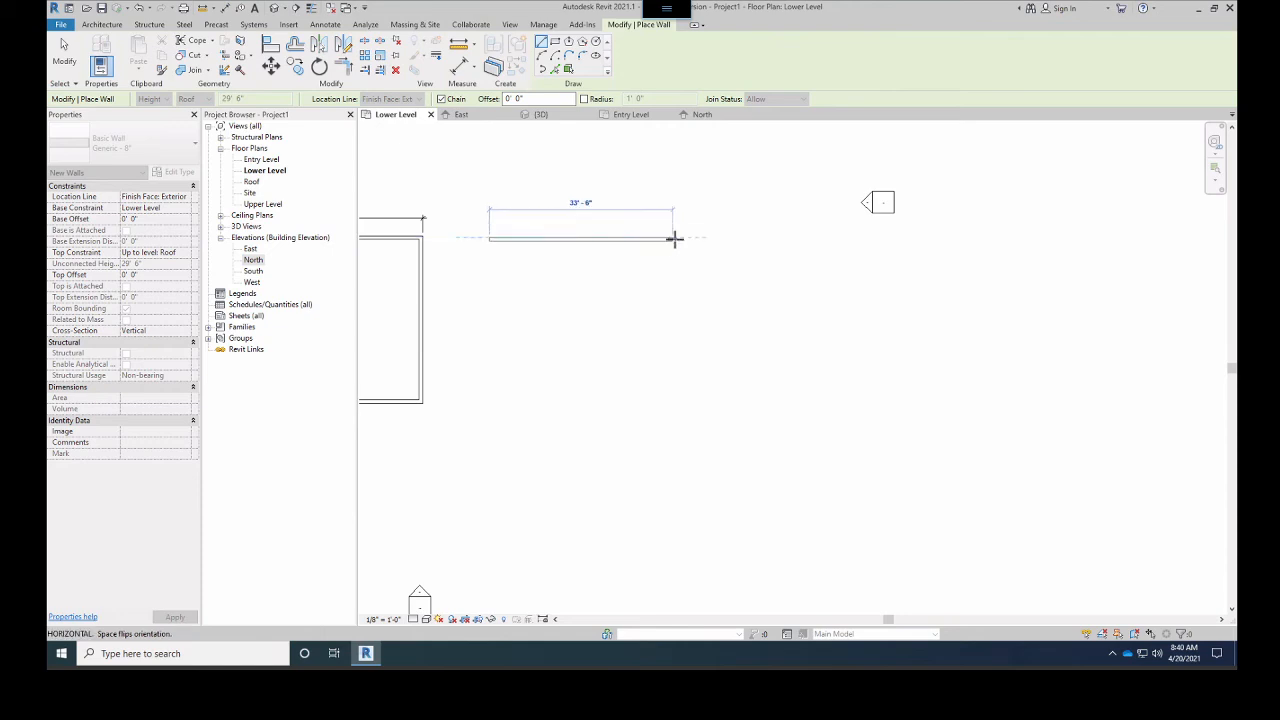
type("30")
key("Return")
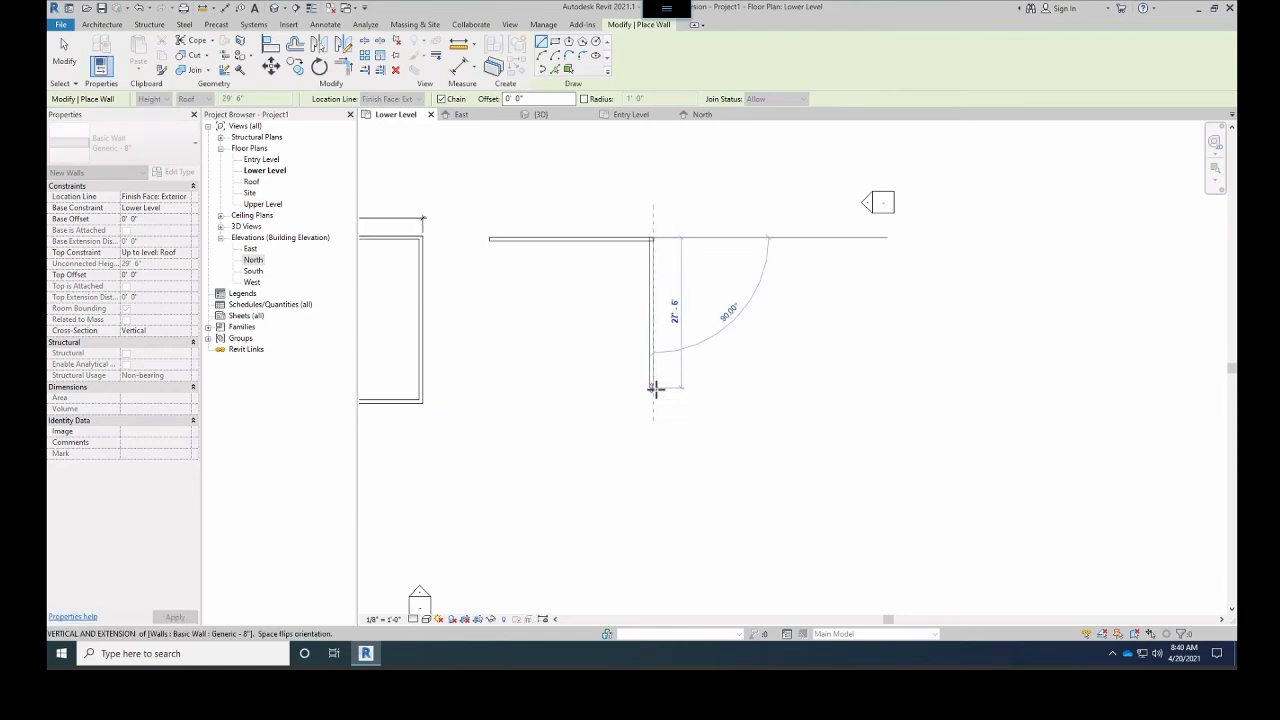
Continue the chain with 30' walls downward, across to the left and back up to close the second square, and end the chain
left_click(653, 400)
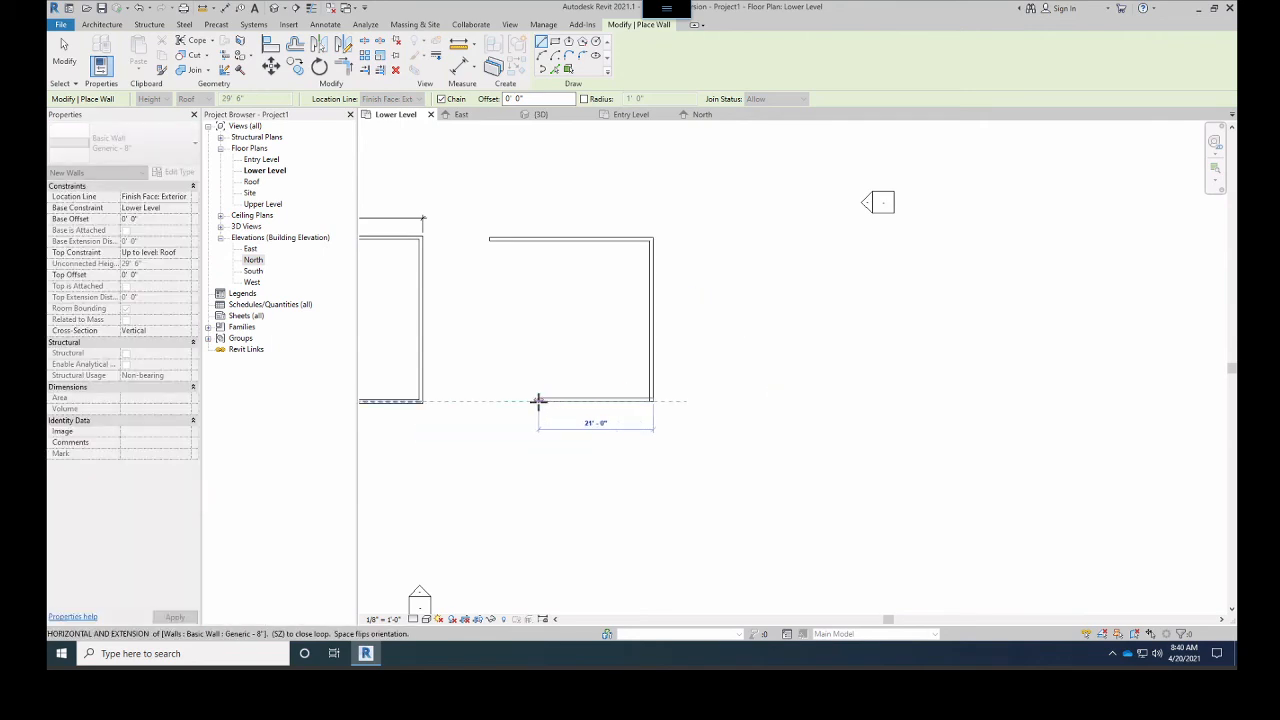
type("30")
key("Return")
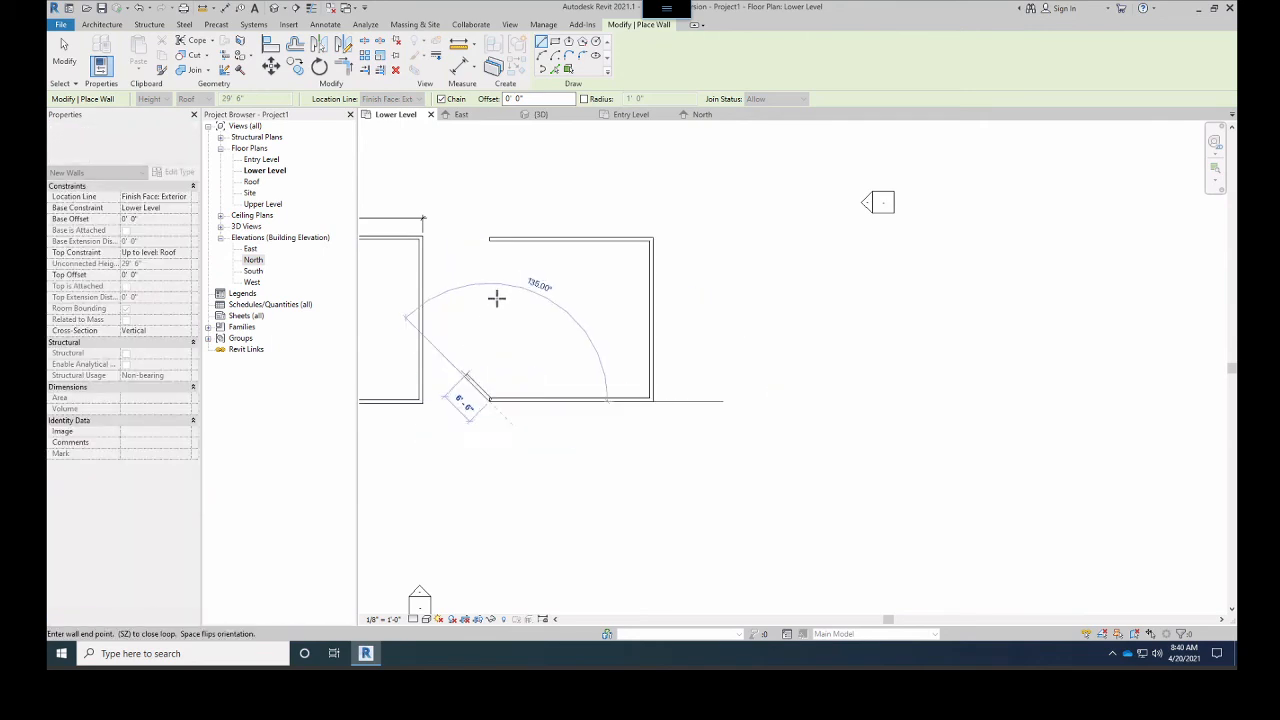
left_click(490, 239)
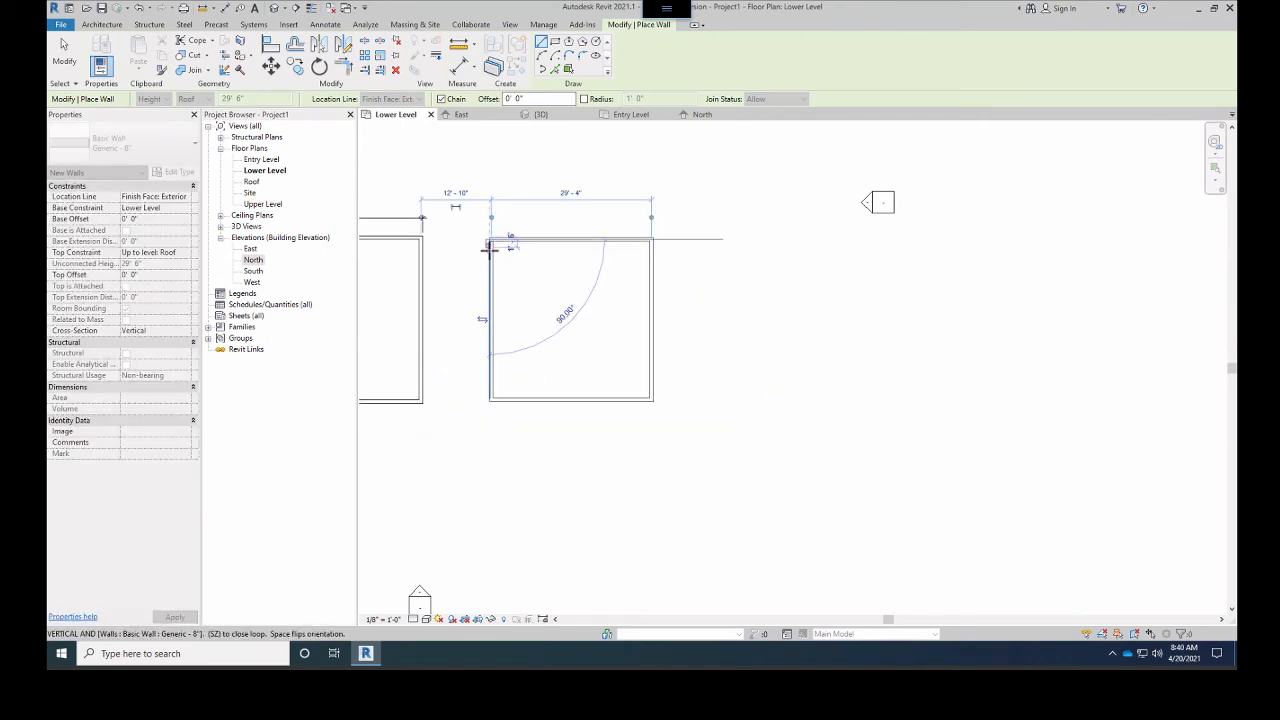
key("Escape")
key("Escape")
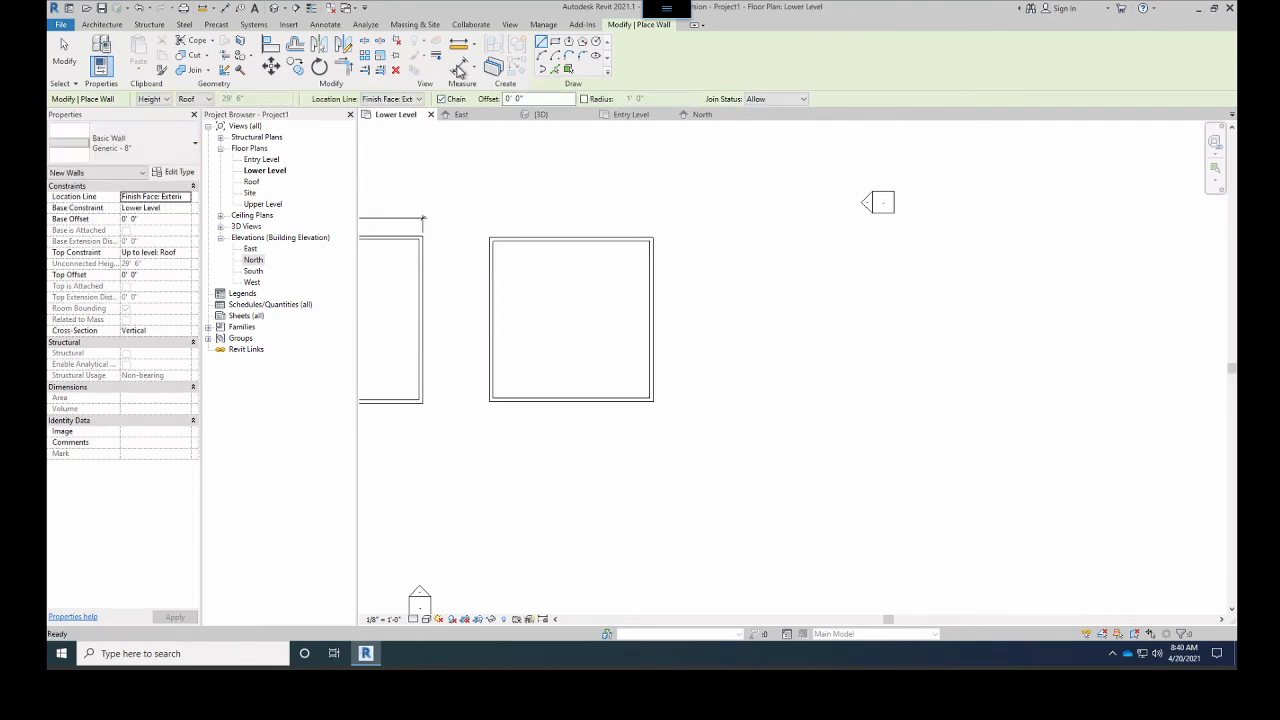
Add an aligned dimension between the second square's two vertical outer faces, placed above its upper wall
key("d")
key("i")
scroll(500, 262, "up", 3)
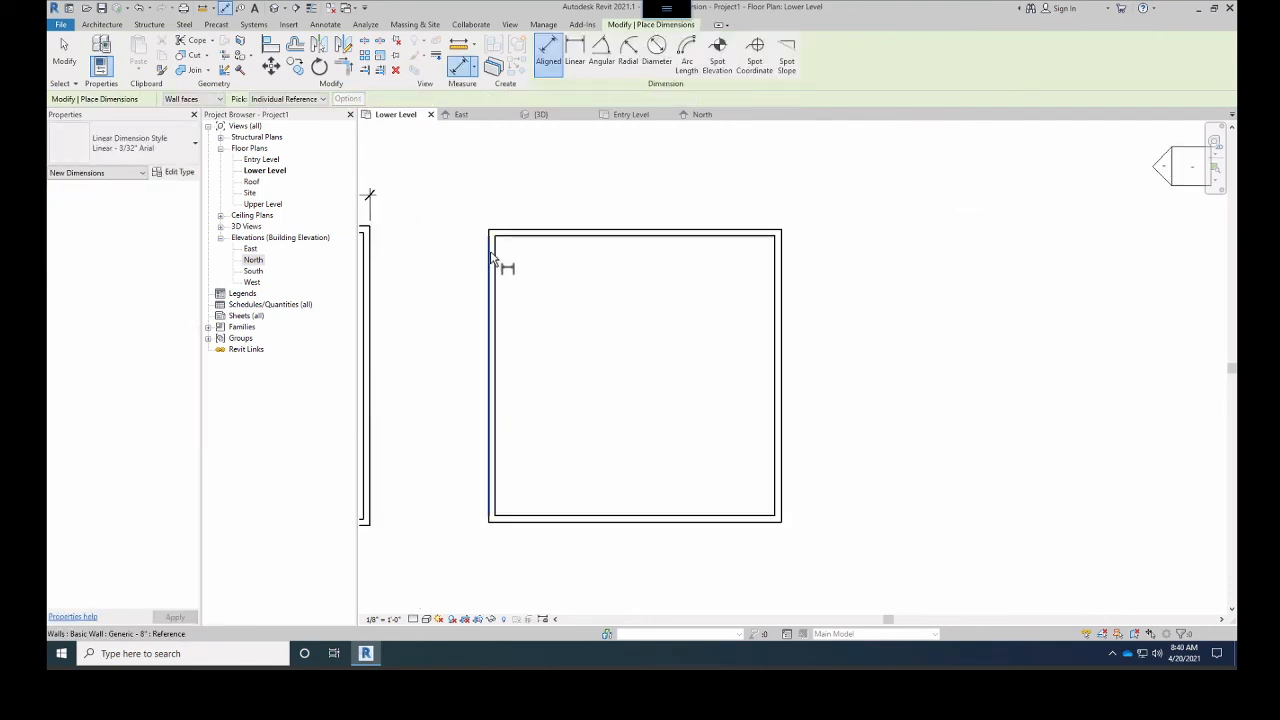
left_click(779, 240)
left_click(779, 208)
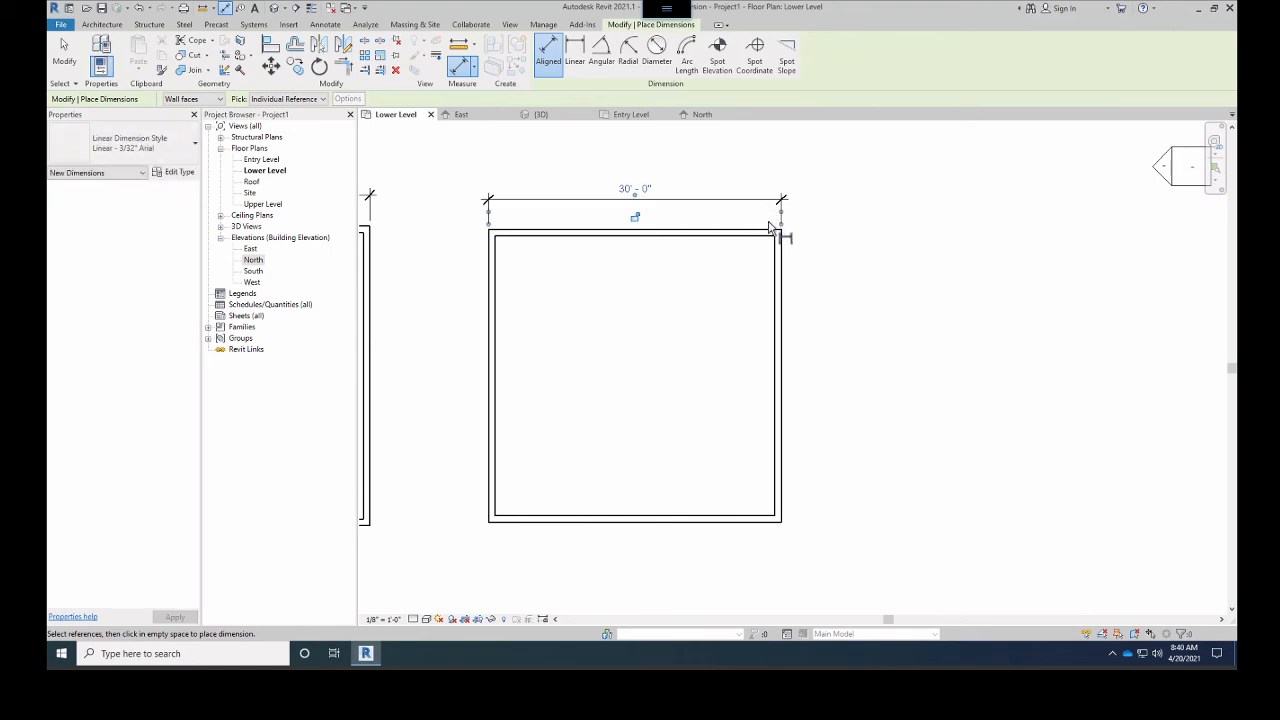
Dimension the second square's vertical extent between the outer faces of its upper and lower walls, placed outside the right wall
left_click(766, 237)
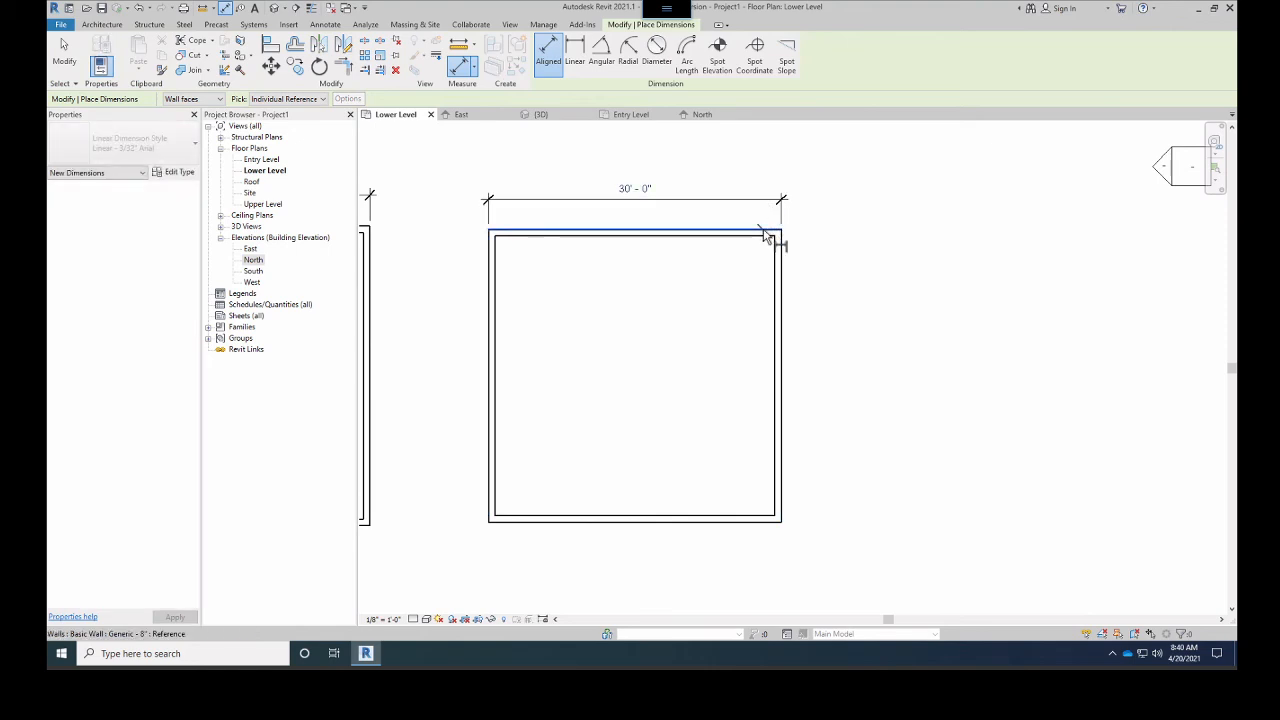
left_click(762, 524)
left_click(833, 485)
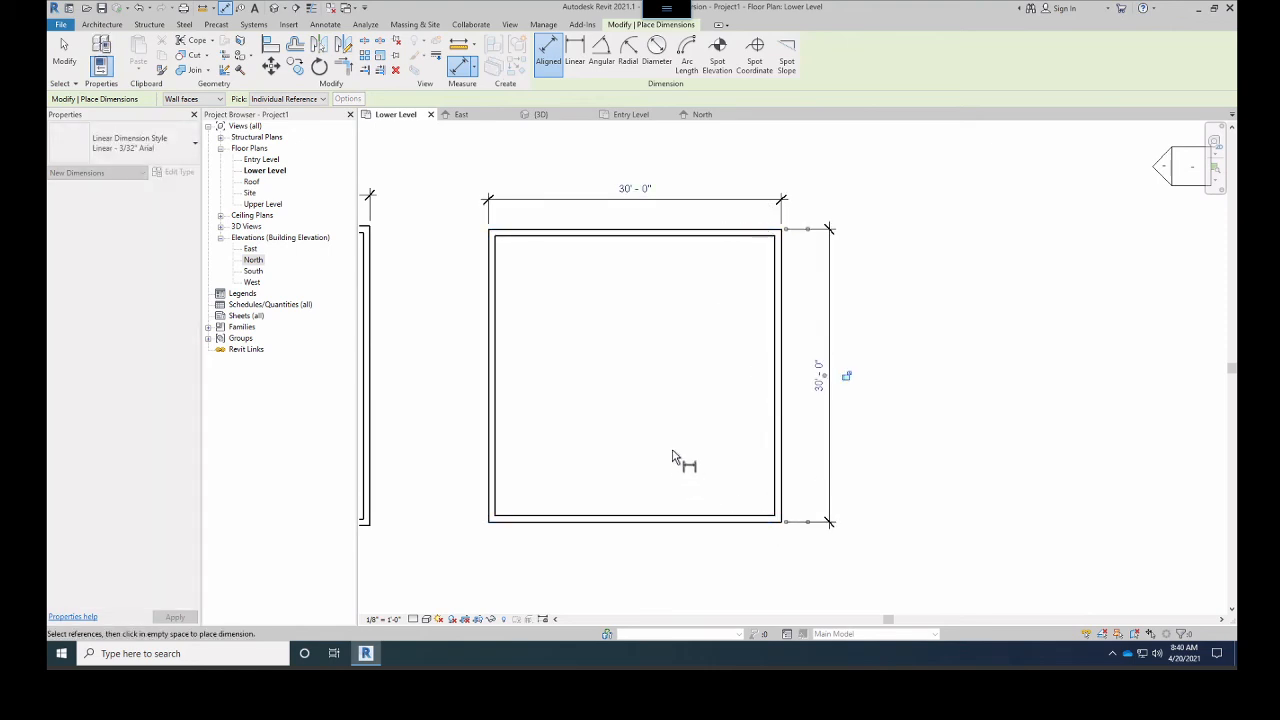
Draw a closed rectangle of walls clockwise from its upper-left corner, about 39' by 23', above the first square
scroll(700, 355, "down", 2)
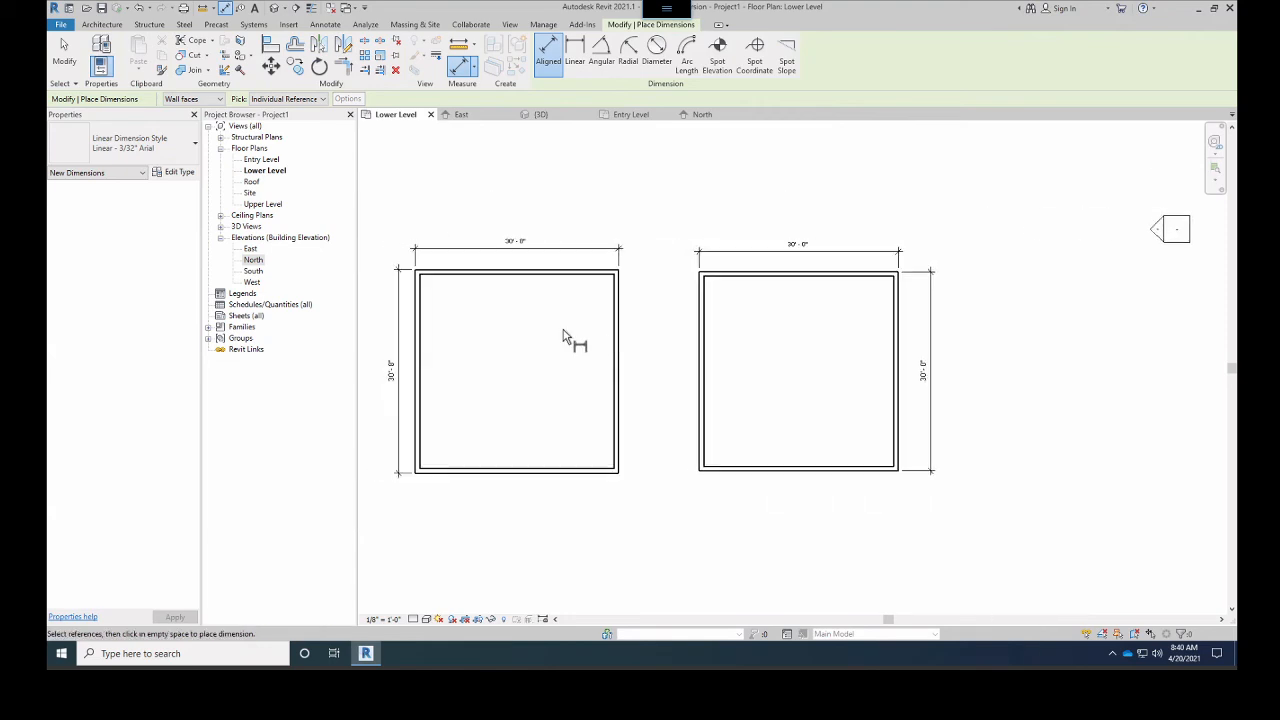
scroll(524, 290, "up", 2)
scroll(524, 290, "up", 1)
middle_click_drag(1046, 277, 847, 226)
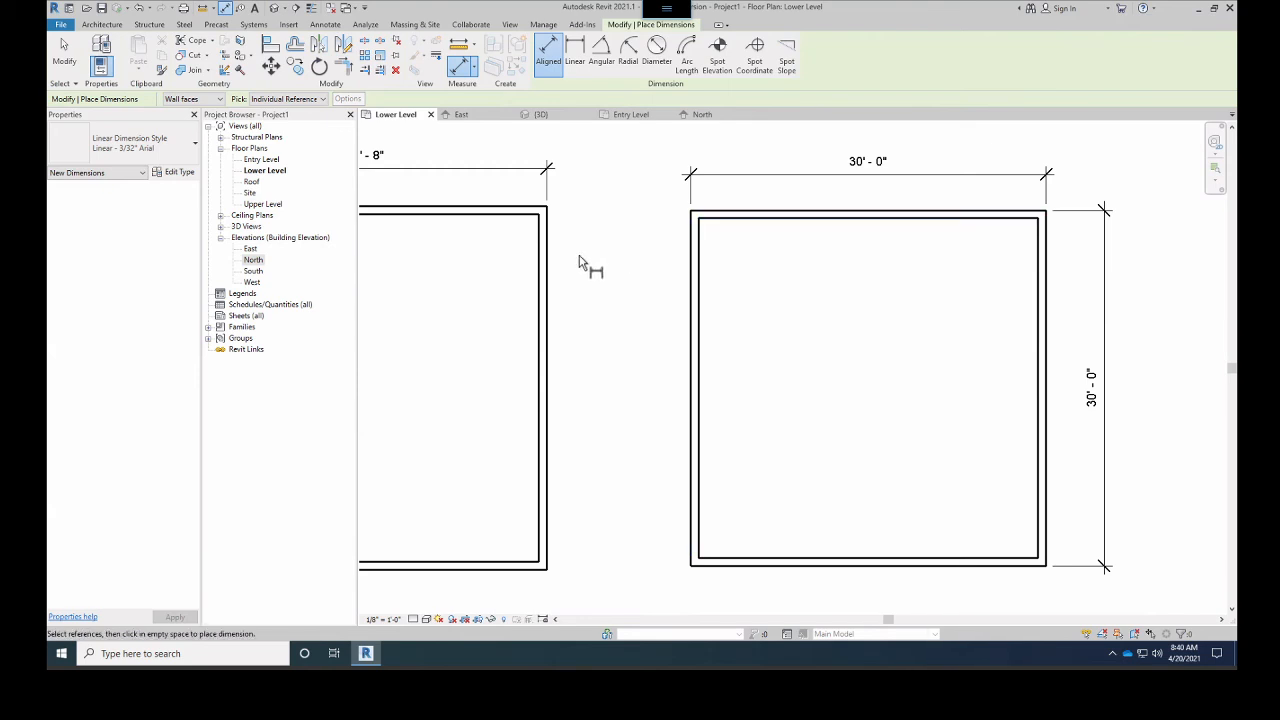
scroll(670, 240, "down", 5)
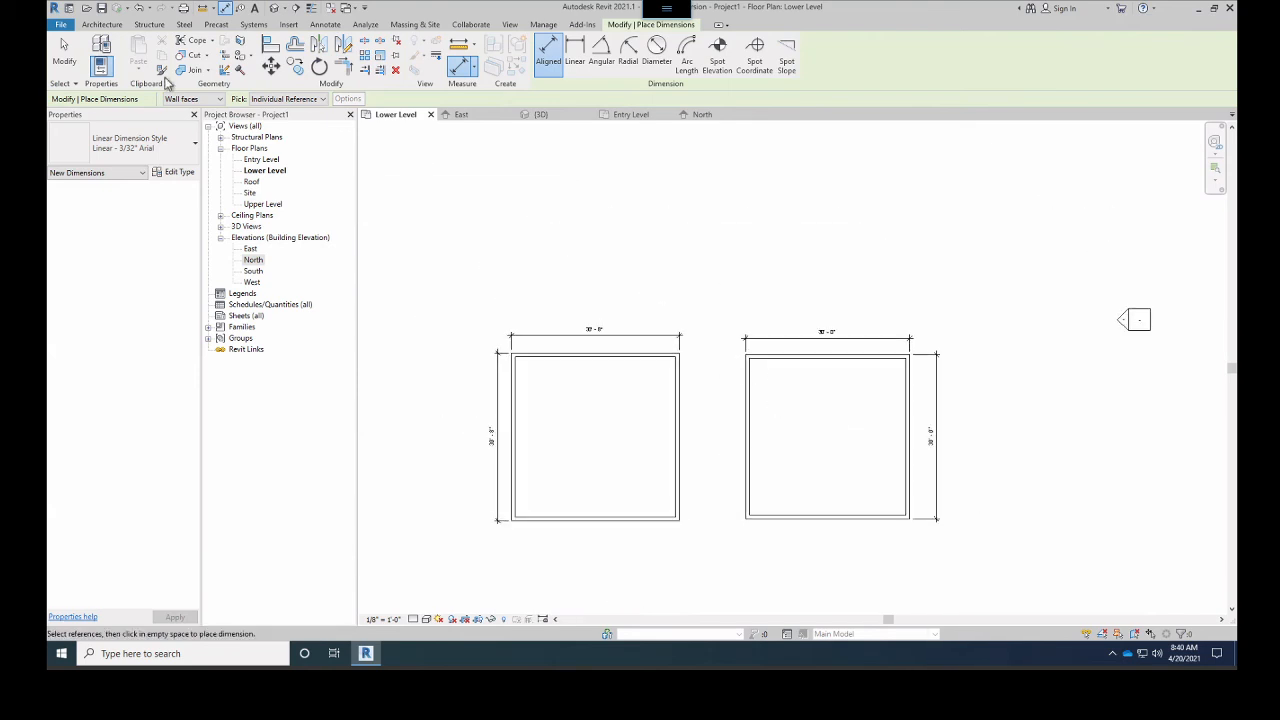
left_click(105, 24)
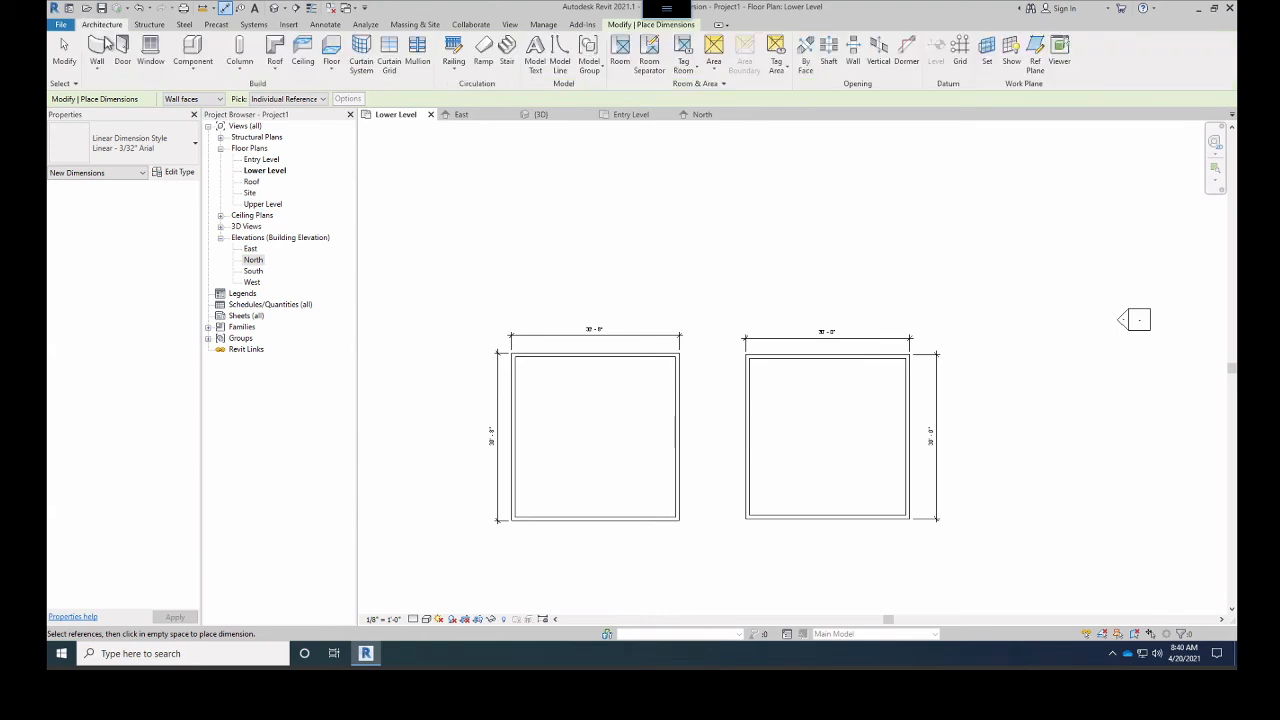
left_click(97, 50)
left_click(460, 174)
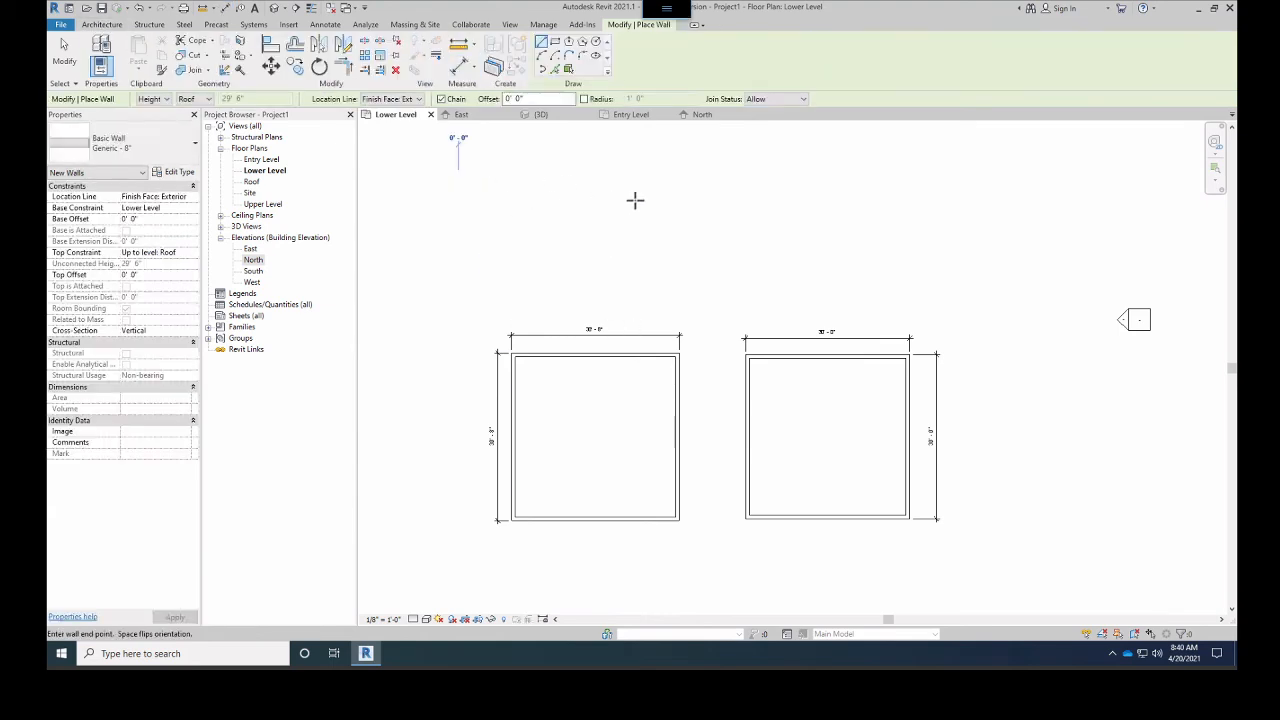
left_click(671, 174)
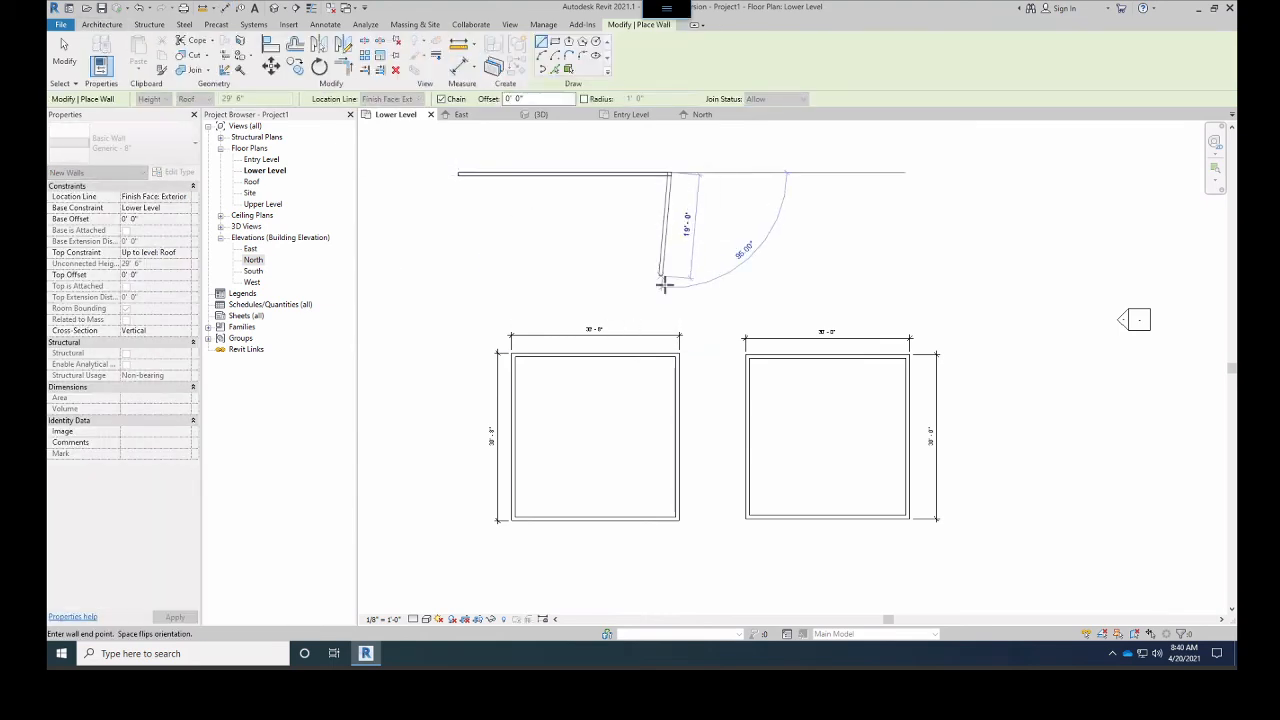
left_click(671, 296)
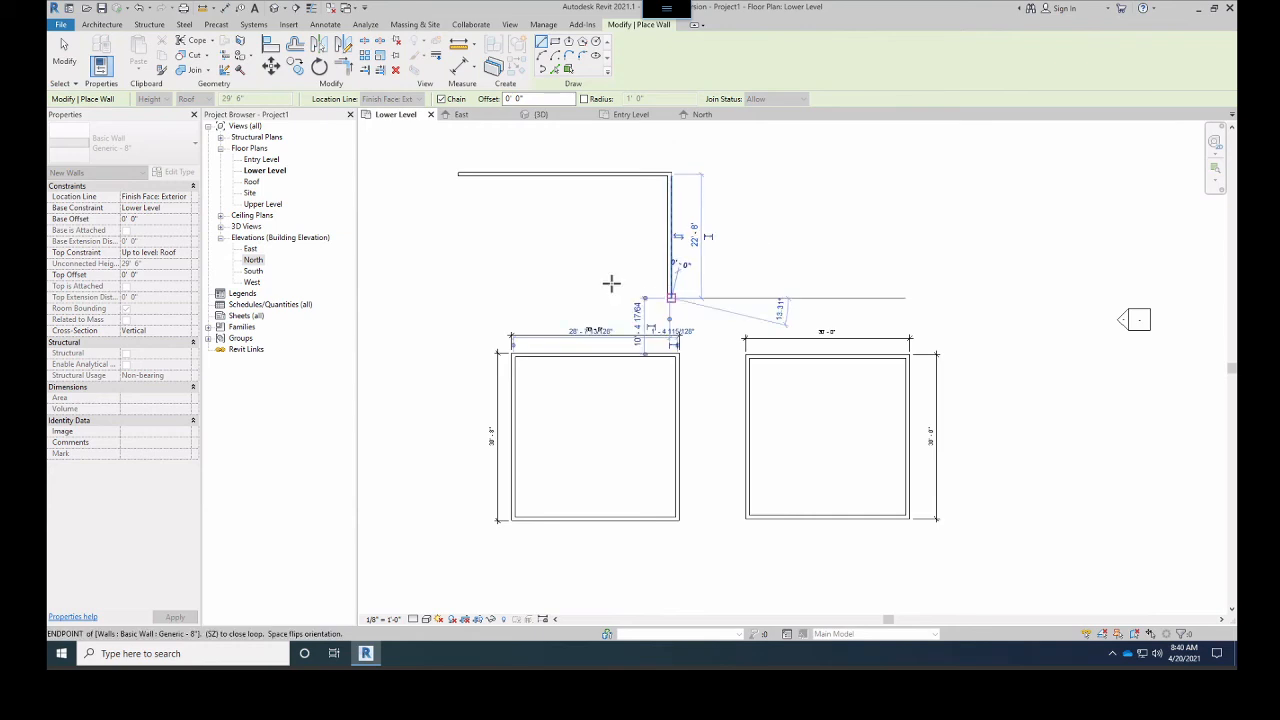
left_click(461, 296)
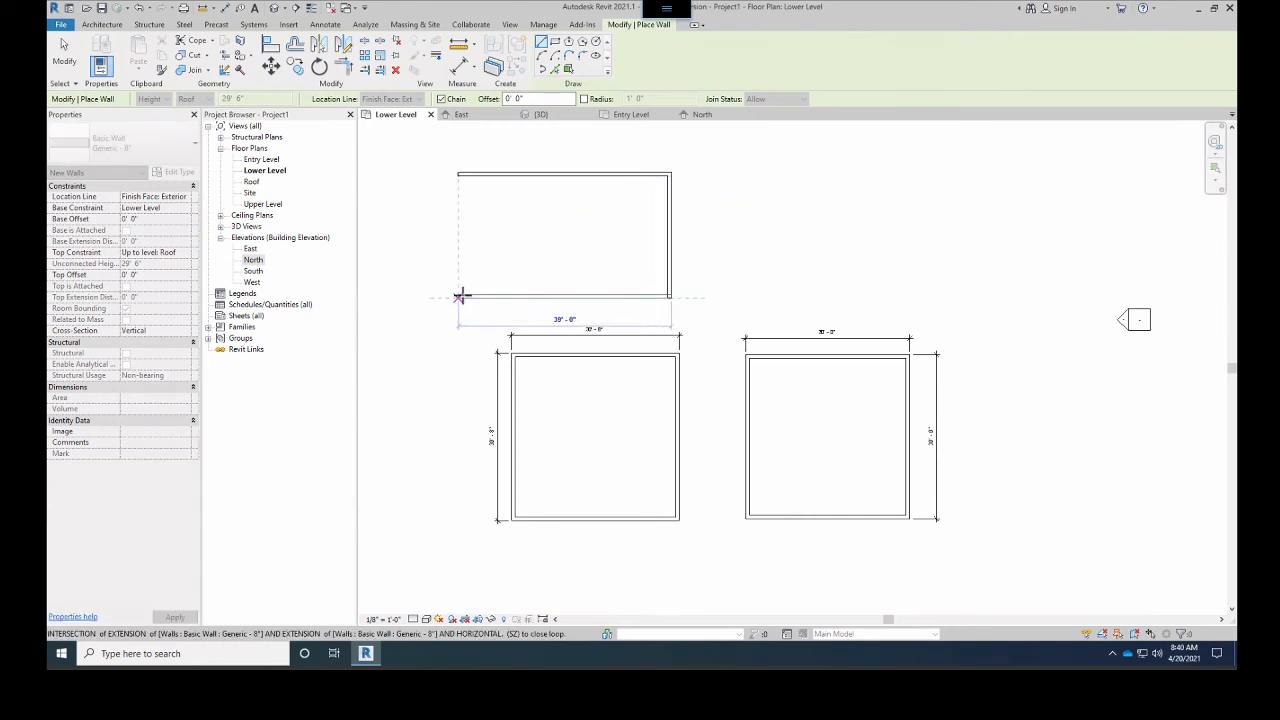
left_click(457, 173)
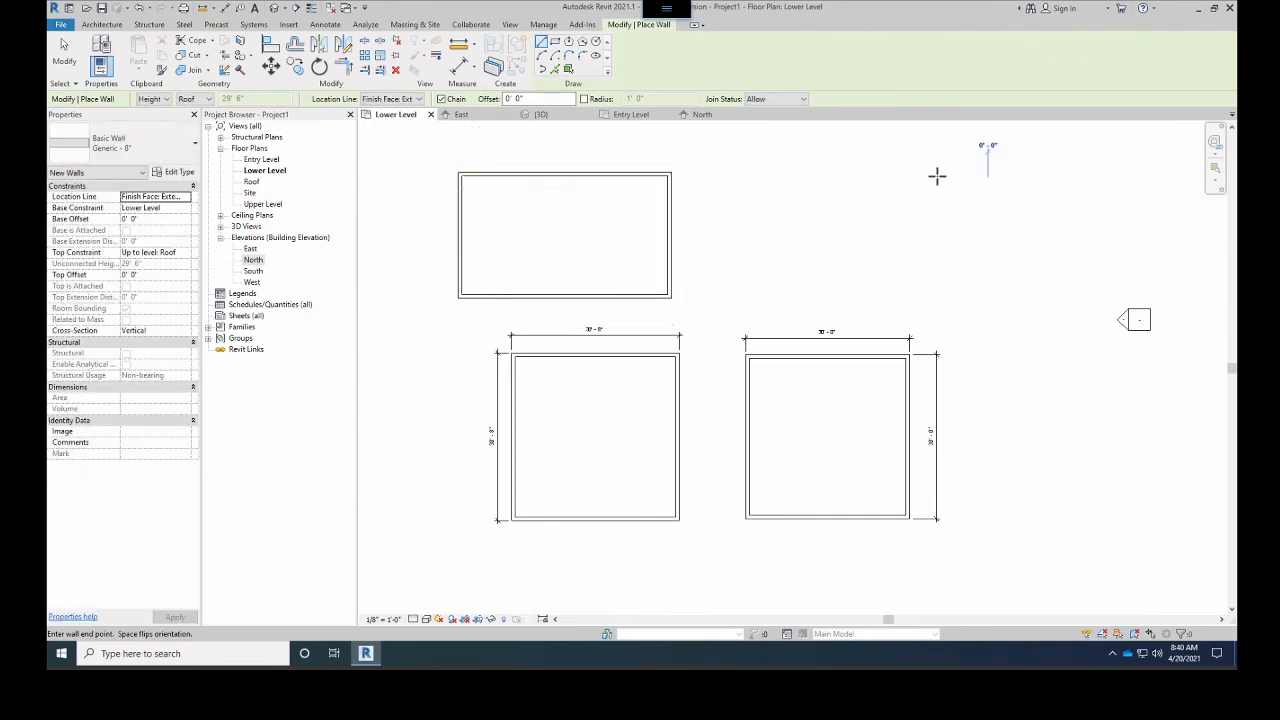
Draw a trial horizontal wall from right to left above the second square, end the chain and delete that wall
left_click(988, 178)
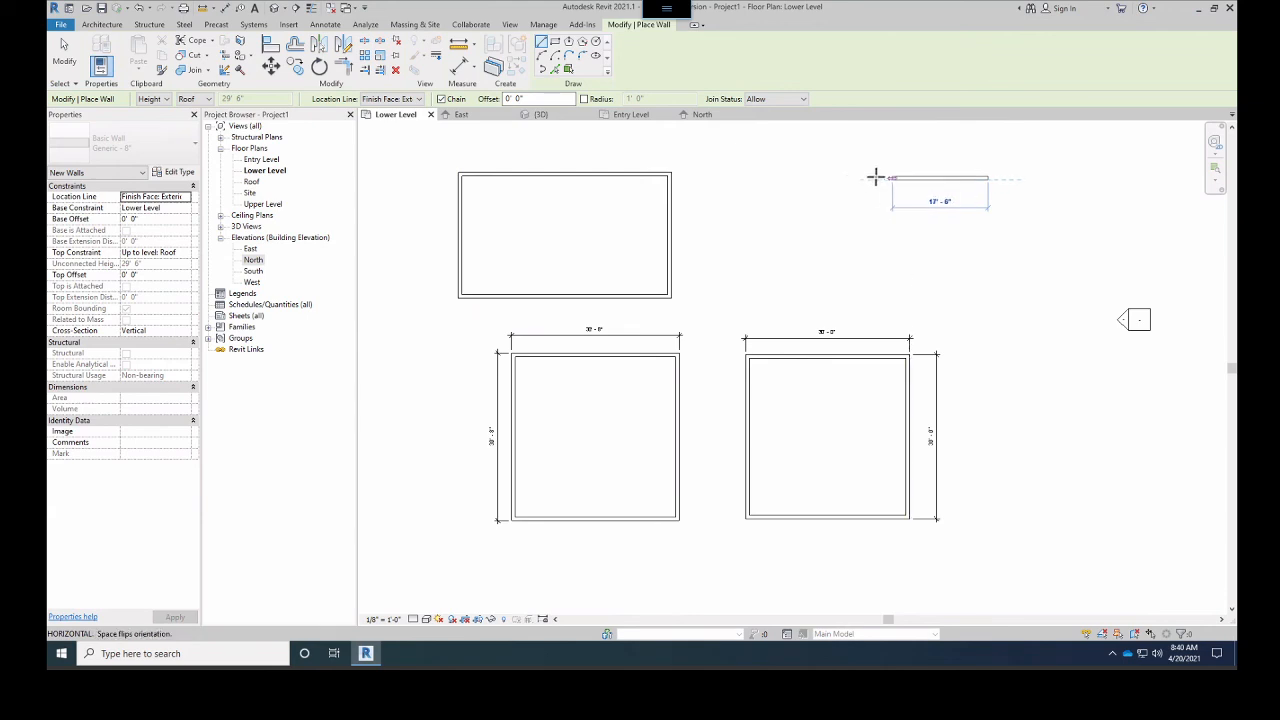
left_click(799, 178)
key("Escape")
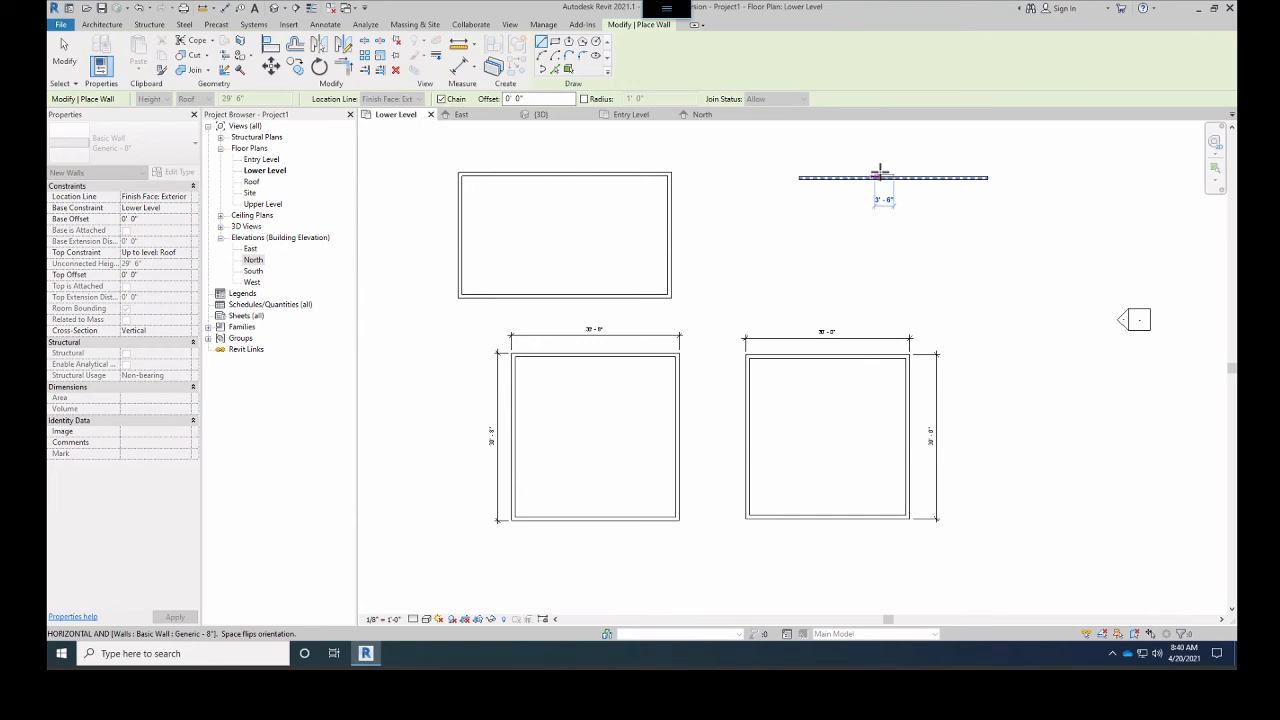
key("Escape")
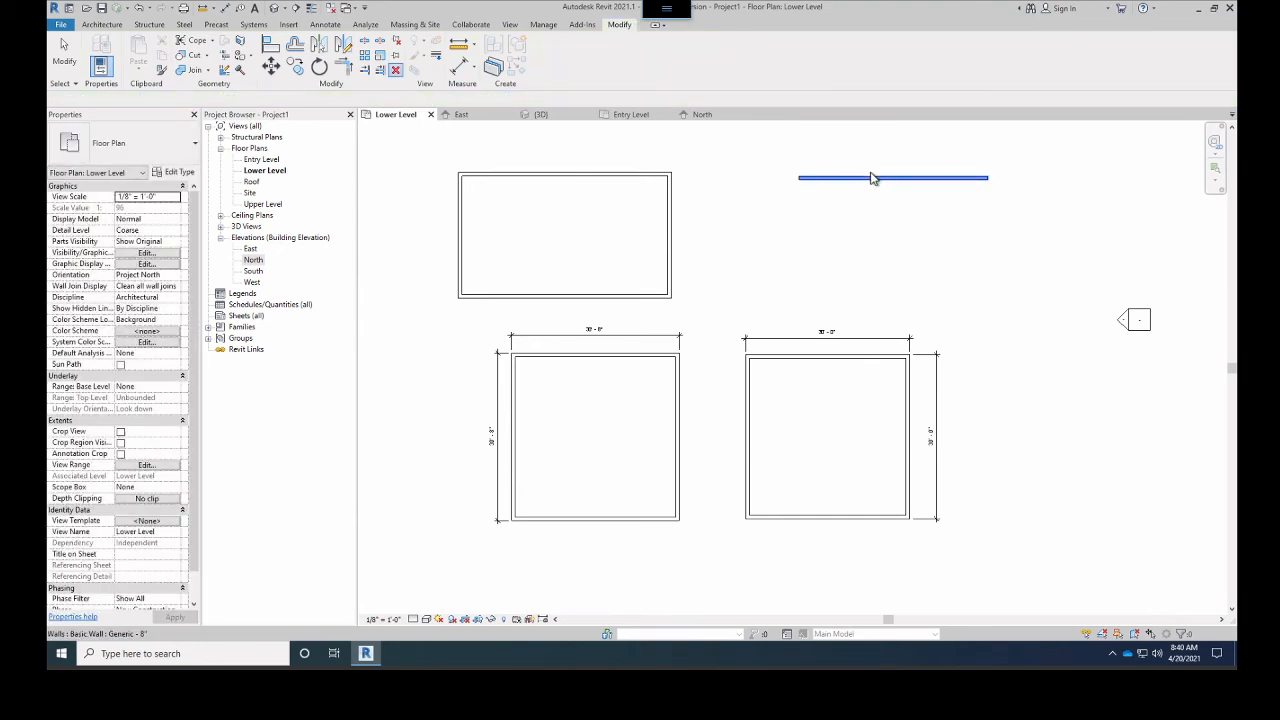
left_click(872, 176)
Start a wall above the second square and draw it 30' horizontally from right to left
left_click(102, 26)
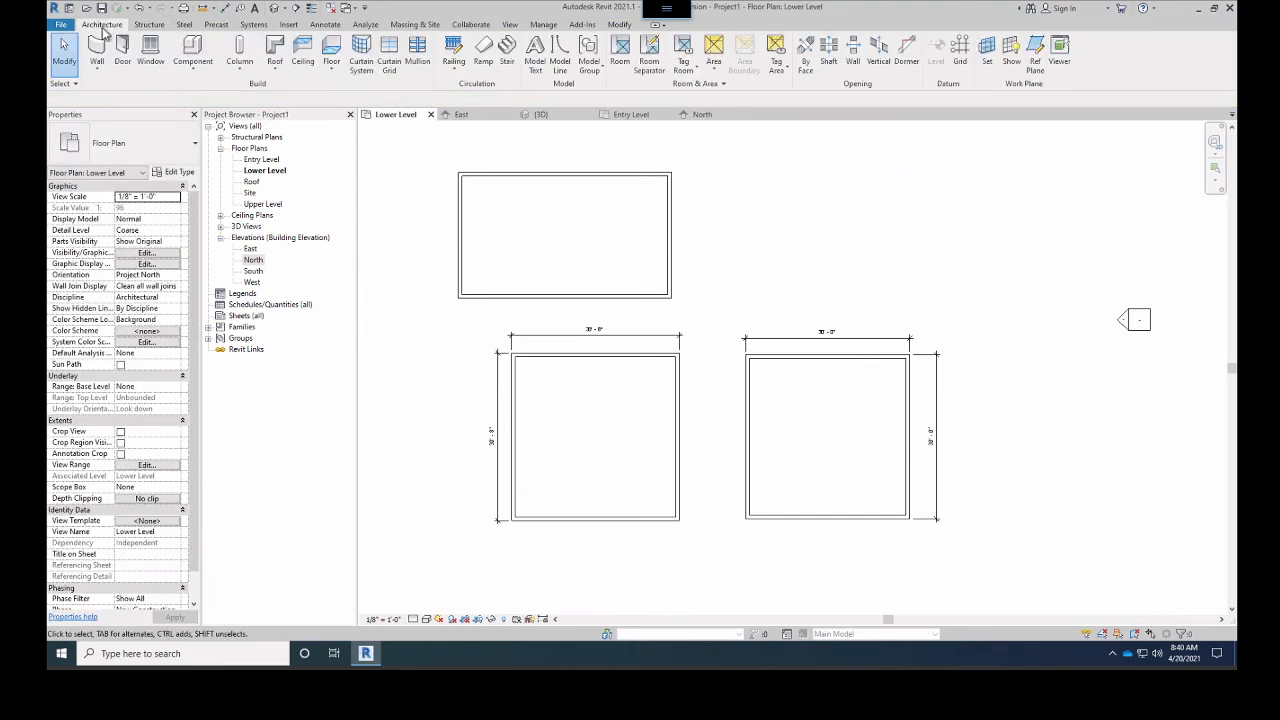
left_click(97, 50)
left_click(900, 186)
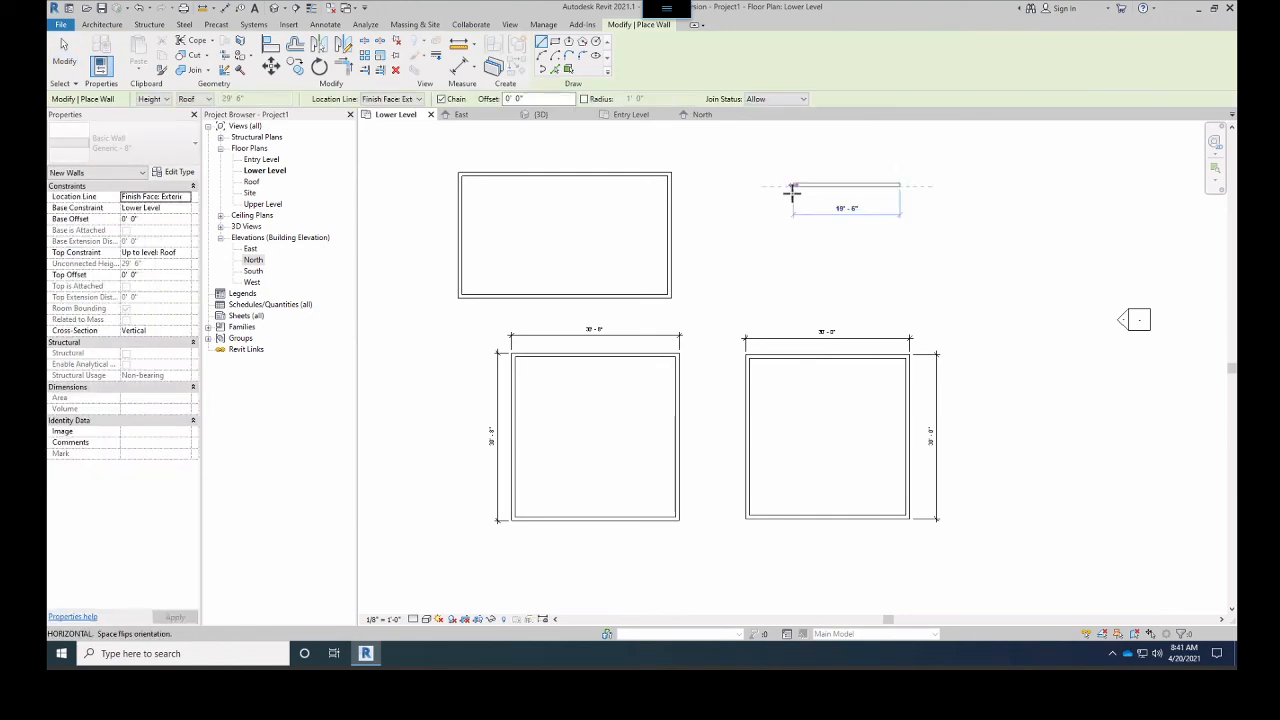
type("3.")
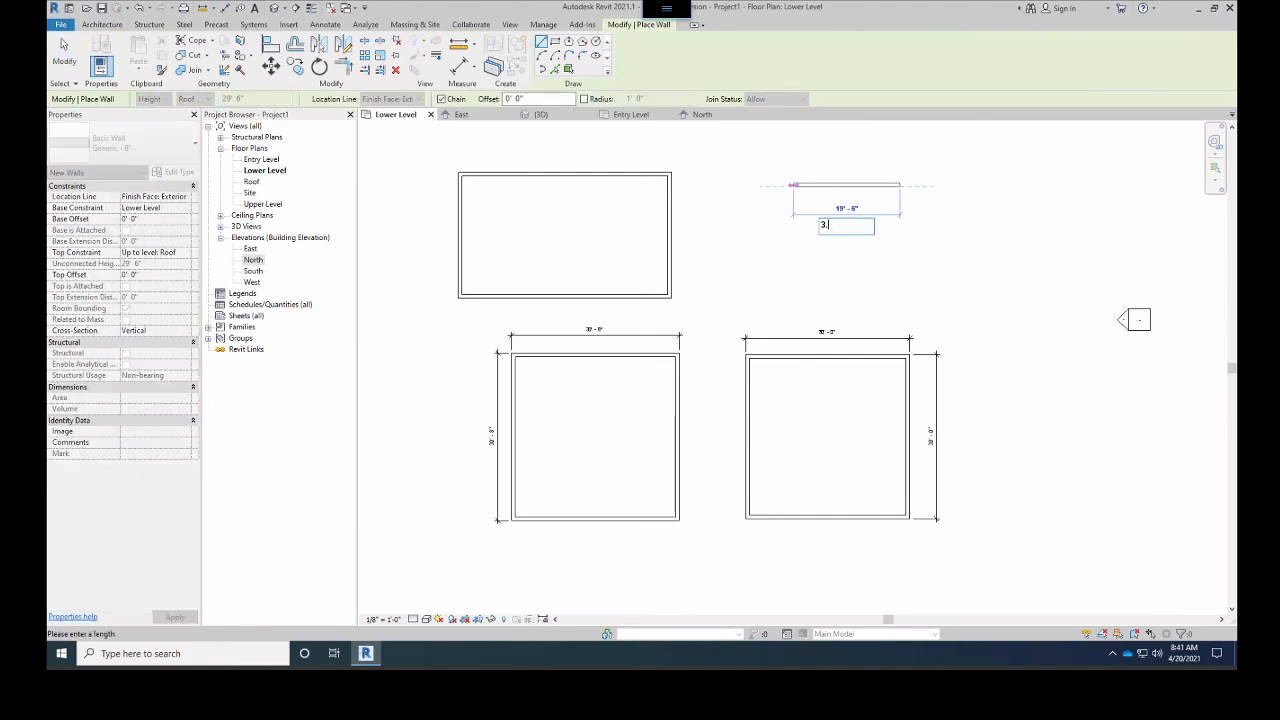
key("Return")
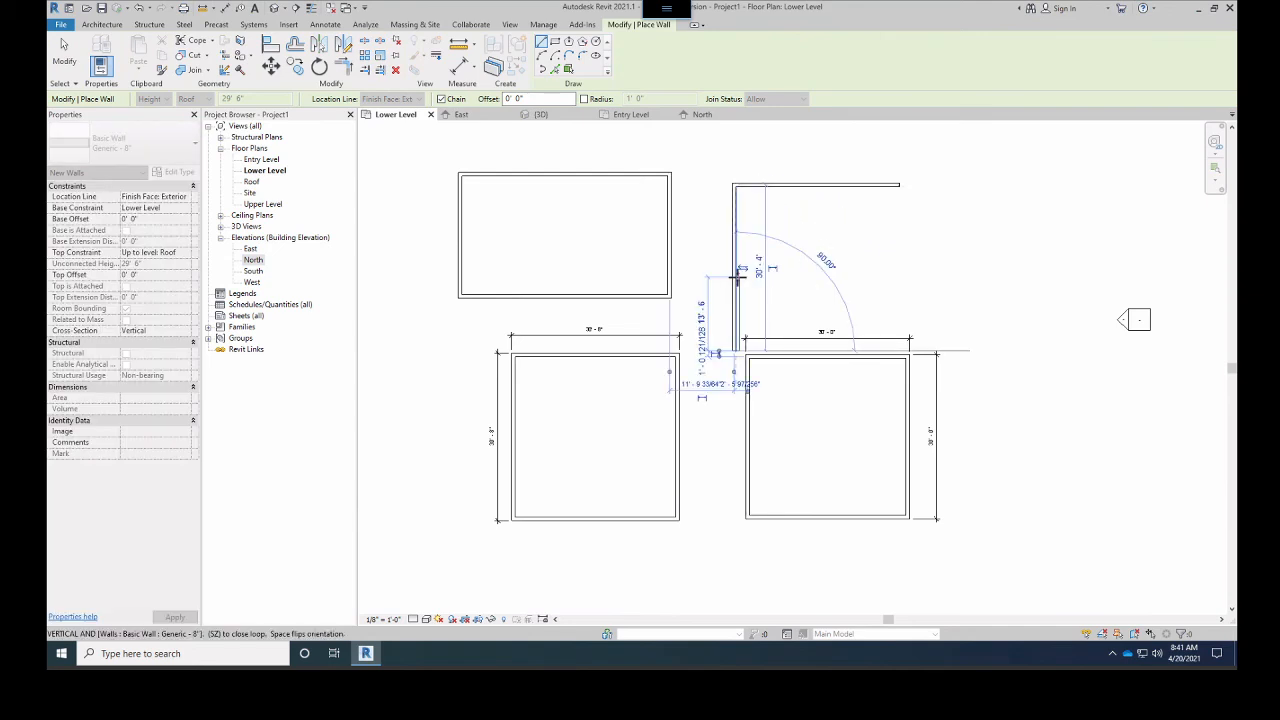
Continue the chain counterclockwise with 30' walls down, across to the right and back up to close the square
left_click(736, 350)
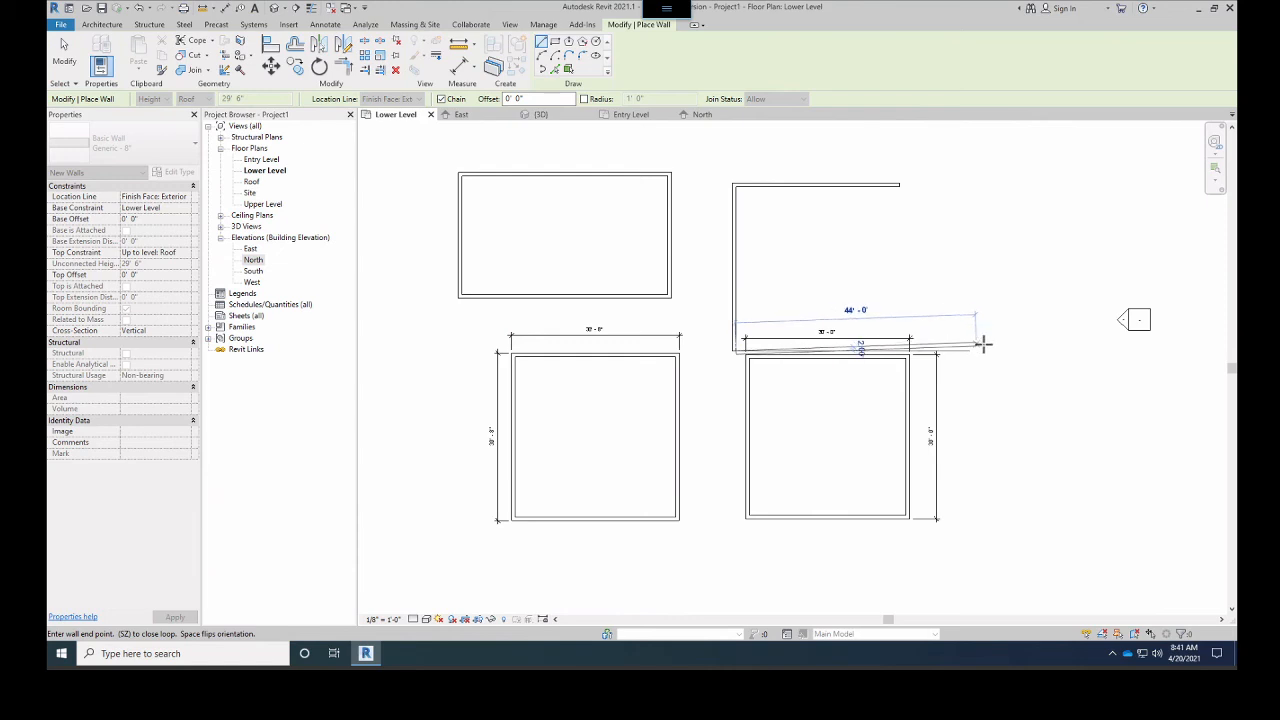
type("30")
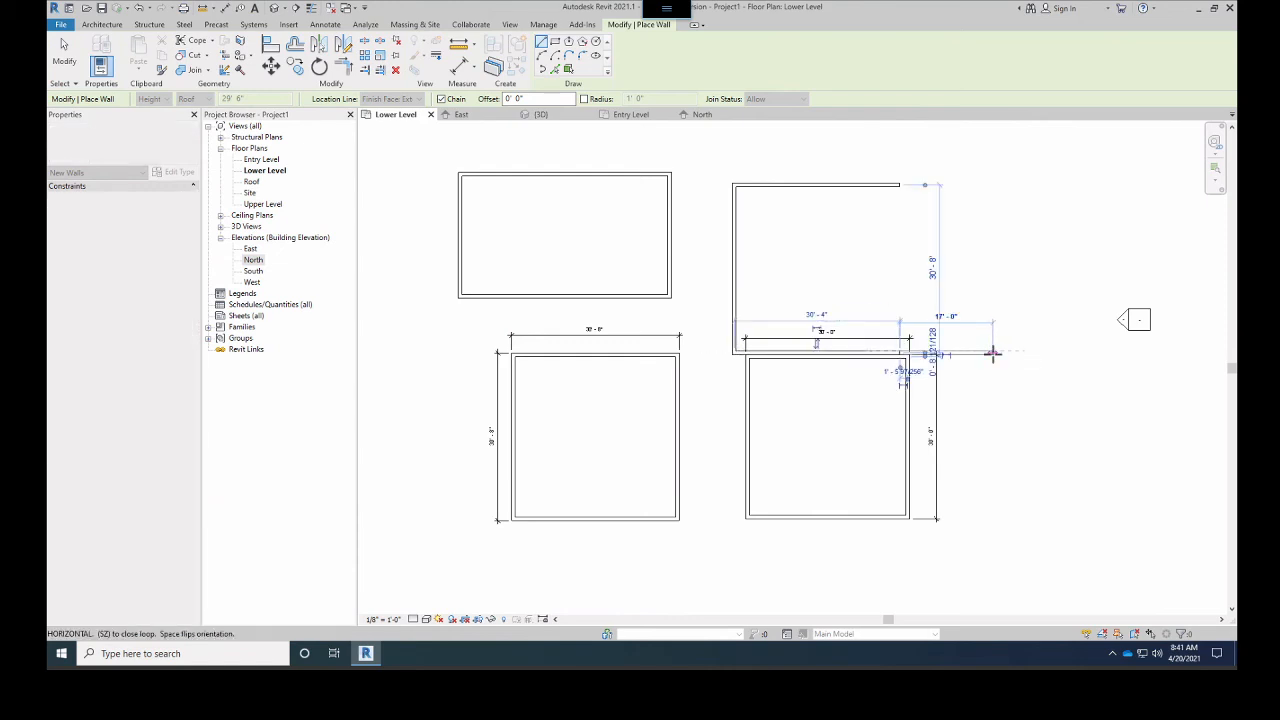
key("Return")
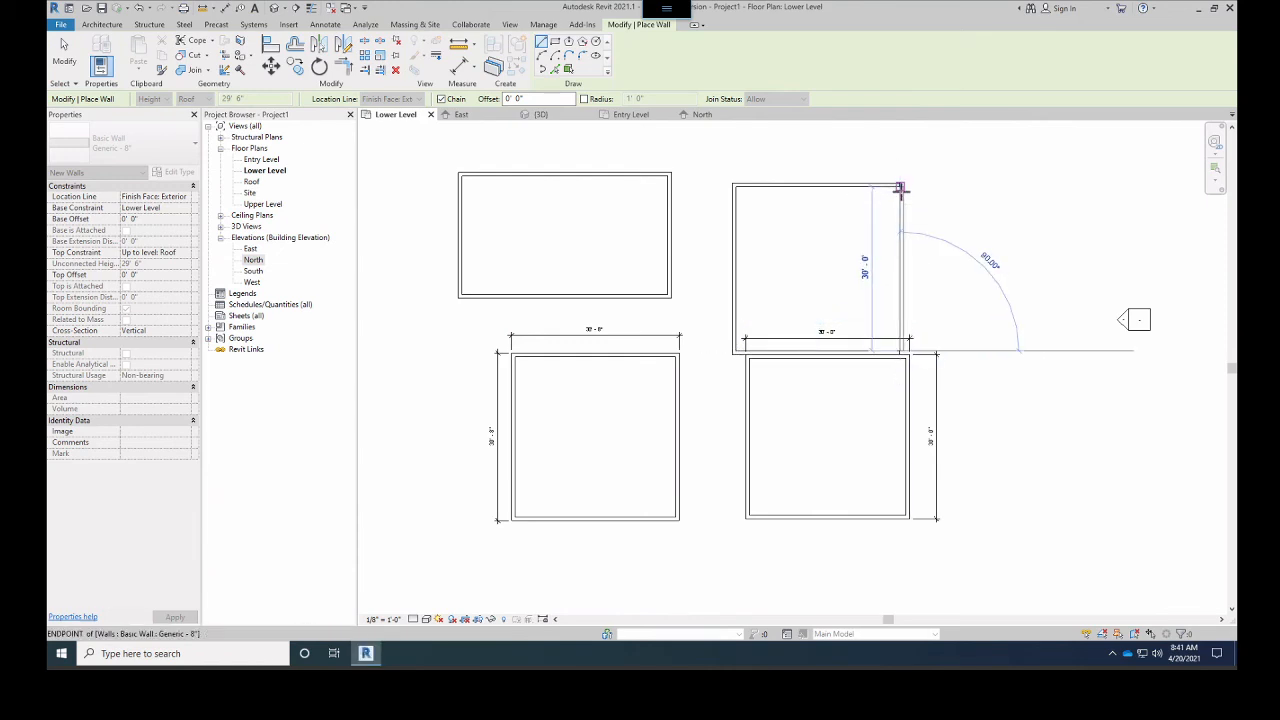
left_click(901, 192)
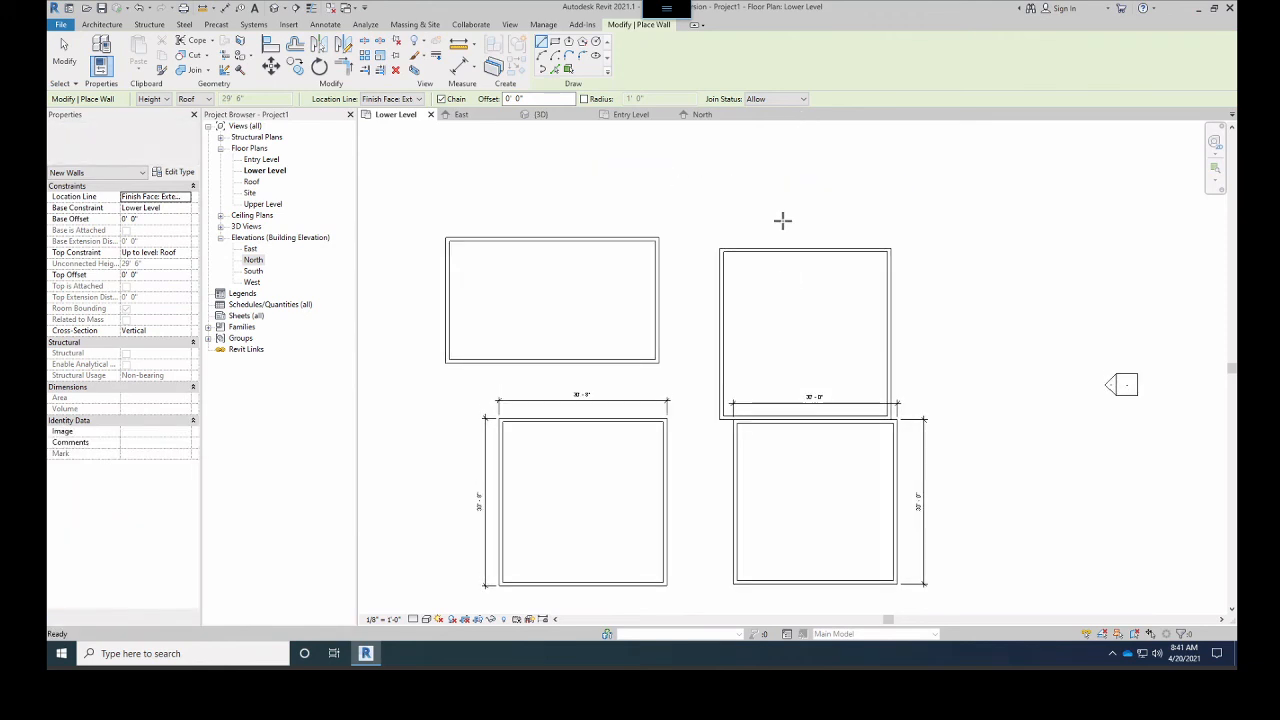
scroll(700, 170, "up", 3)
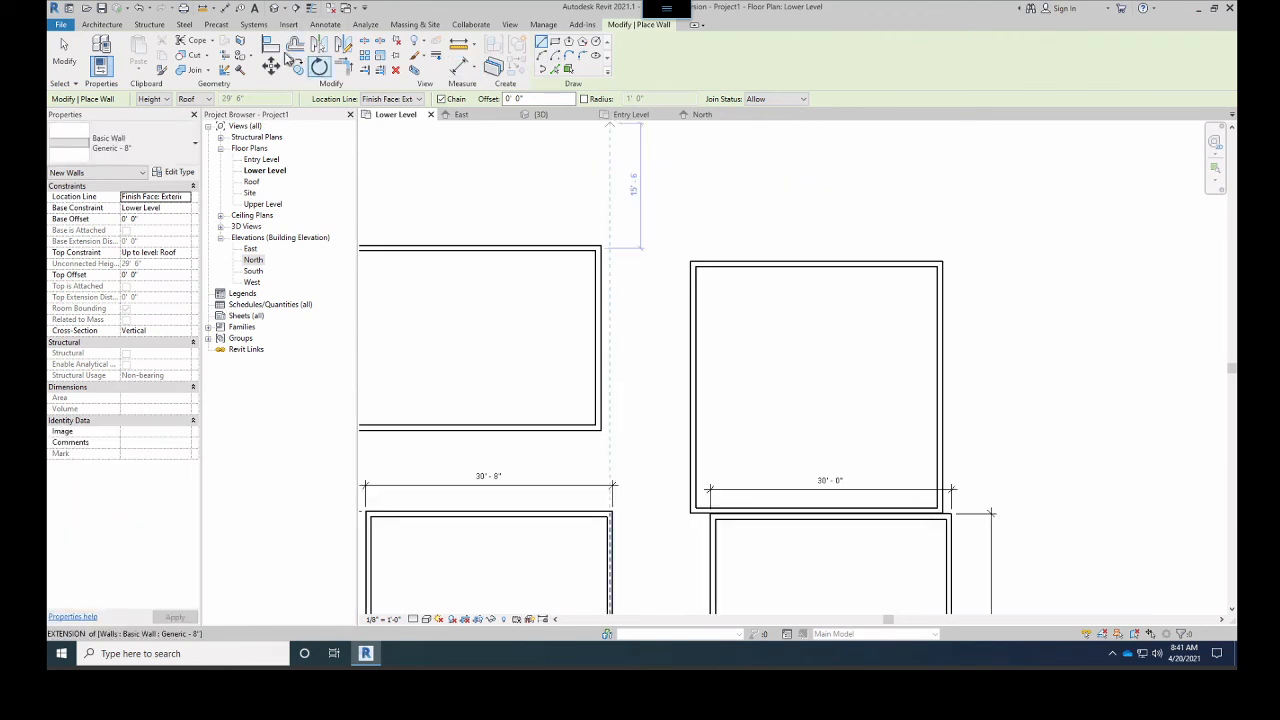
Add an aligned dimension above the counterclockwise square between the exterior faces of its two vertical walls
left_click(112, 24)
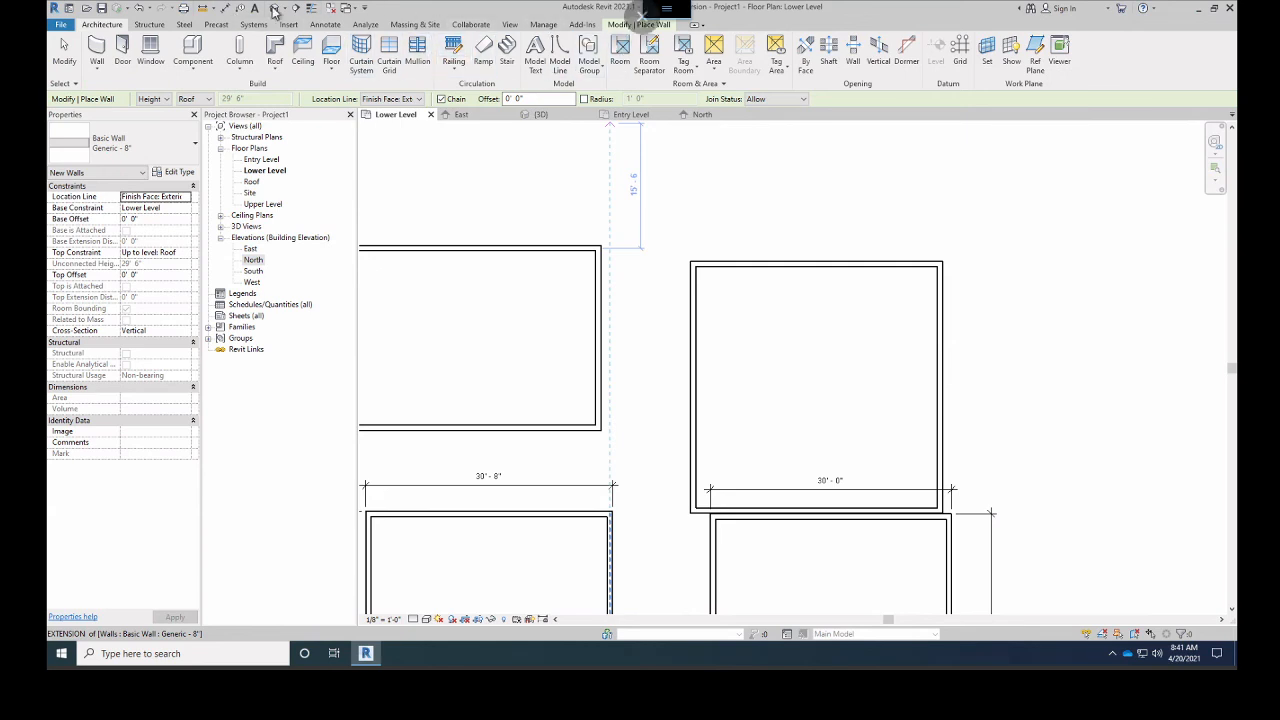
left_click(323, 25)
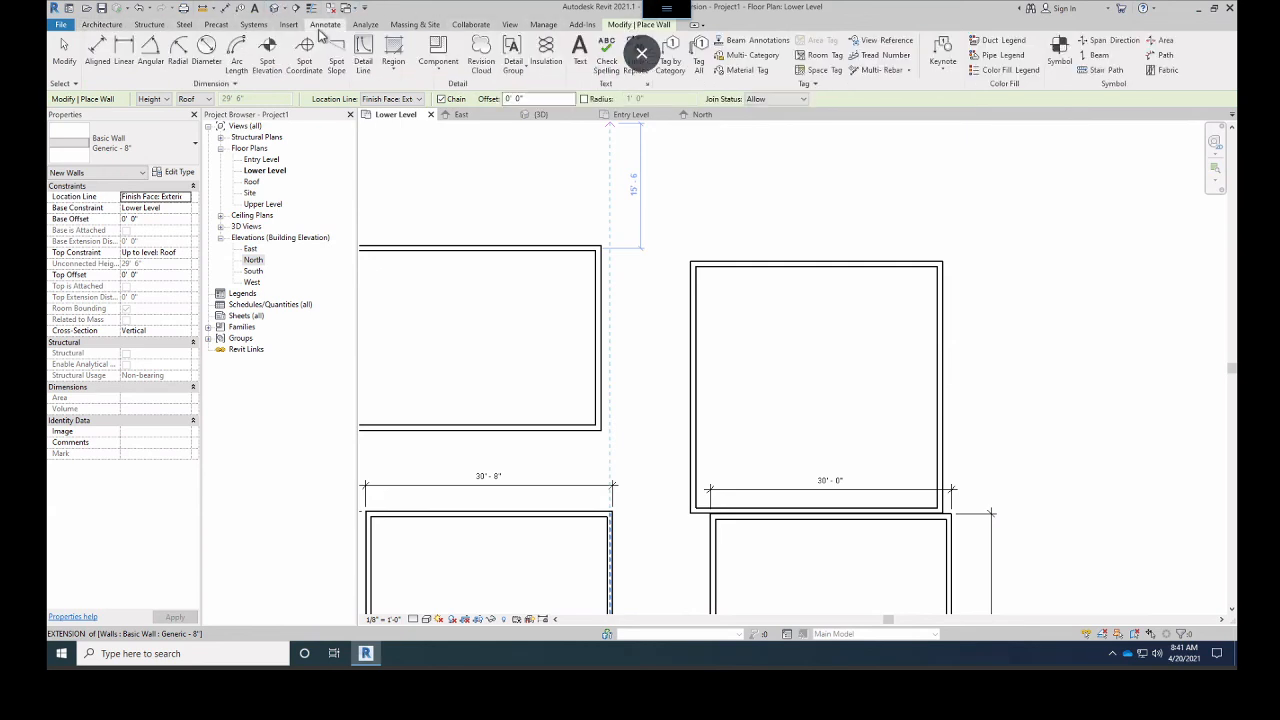
left_click(97, 50)
left_click(690, 290)
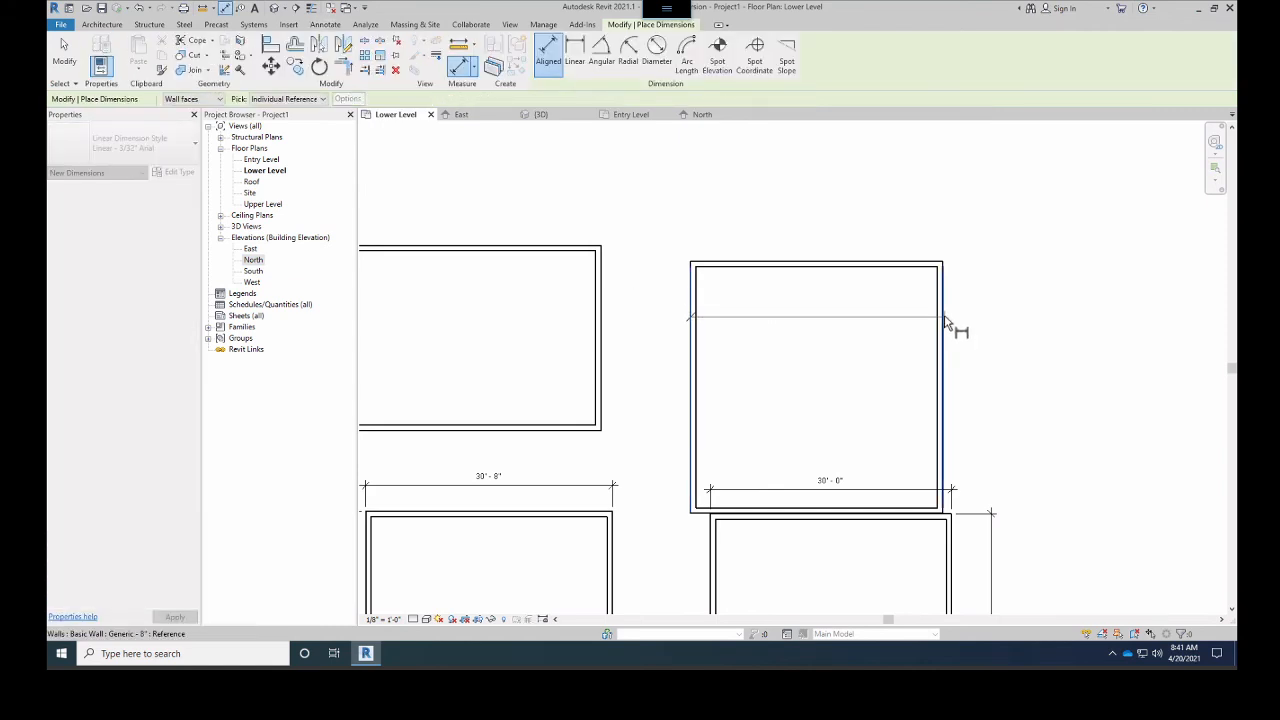
left_click(948, 325)
left_click(855, 238)
Add an aligned dimension inside the same square between the interior faces of its two vertical walls, and end dimensioning
scroll(855, 240, "up", 4)
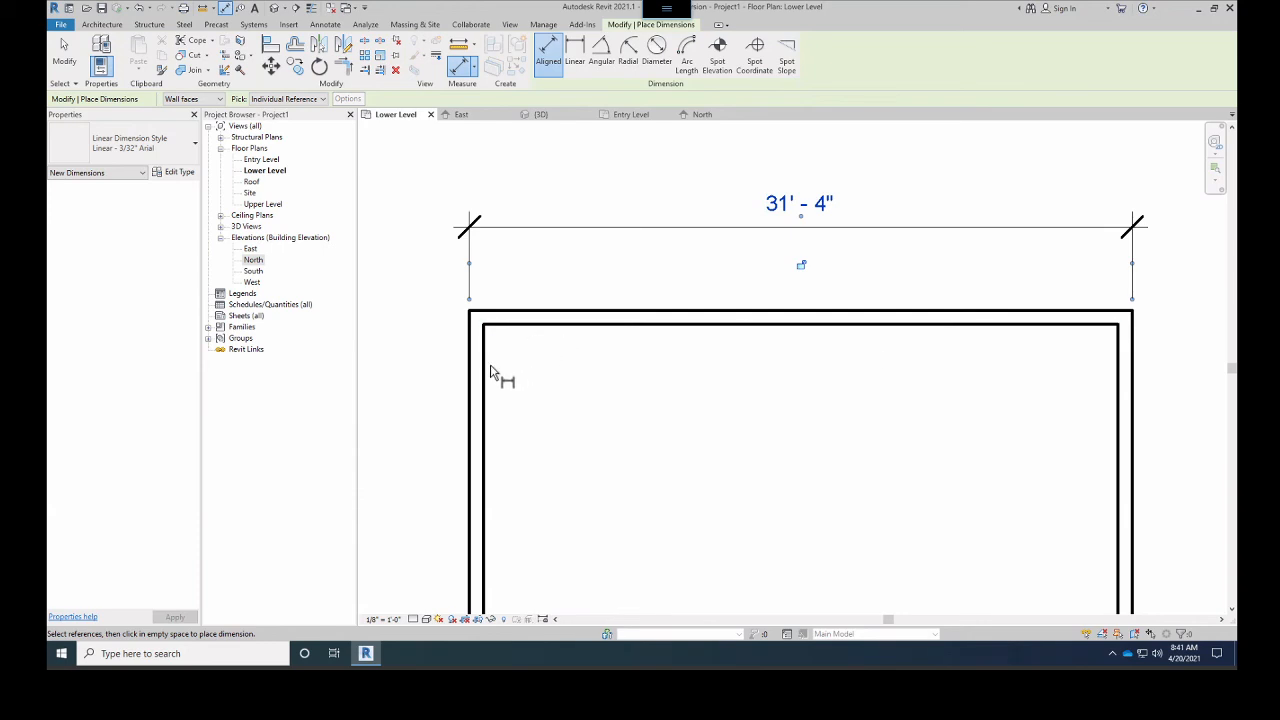
left_click(485, 372)
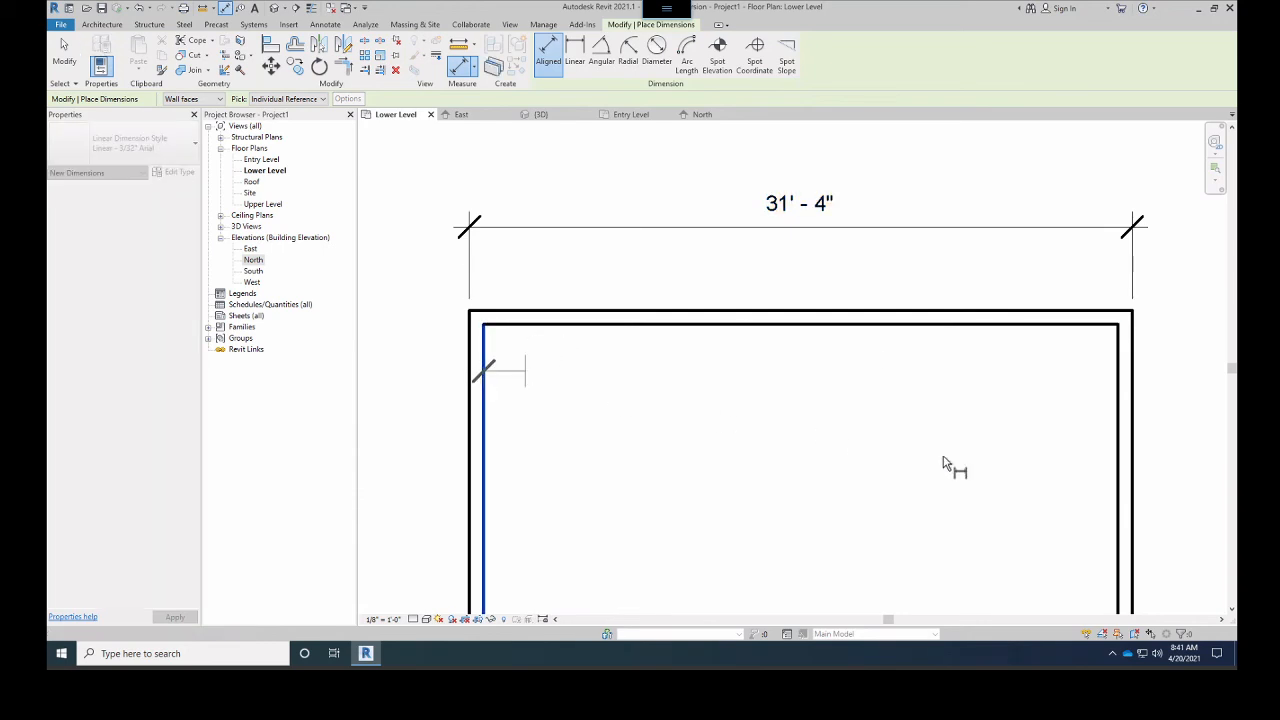
left_click(1118, 430)
left_click(900, 440)
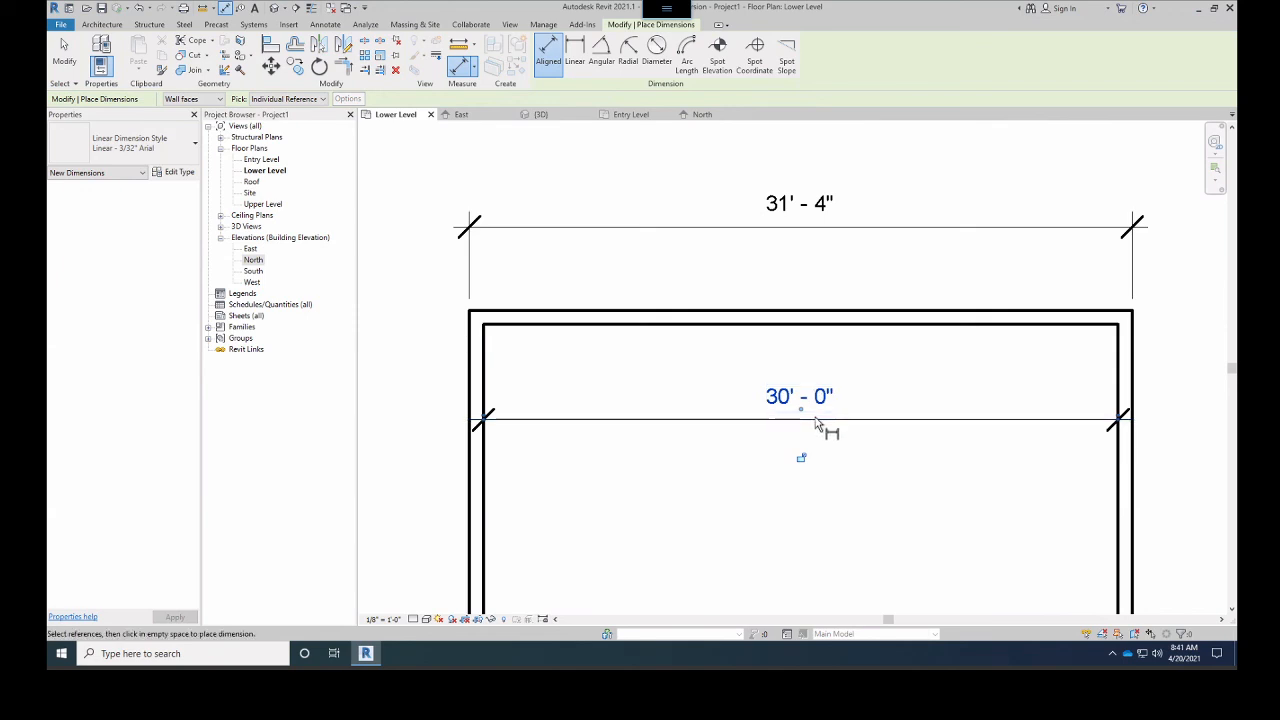
scroll(824, 424, "down", 3)
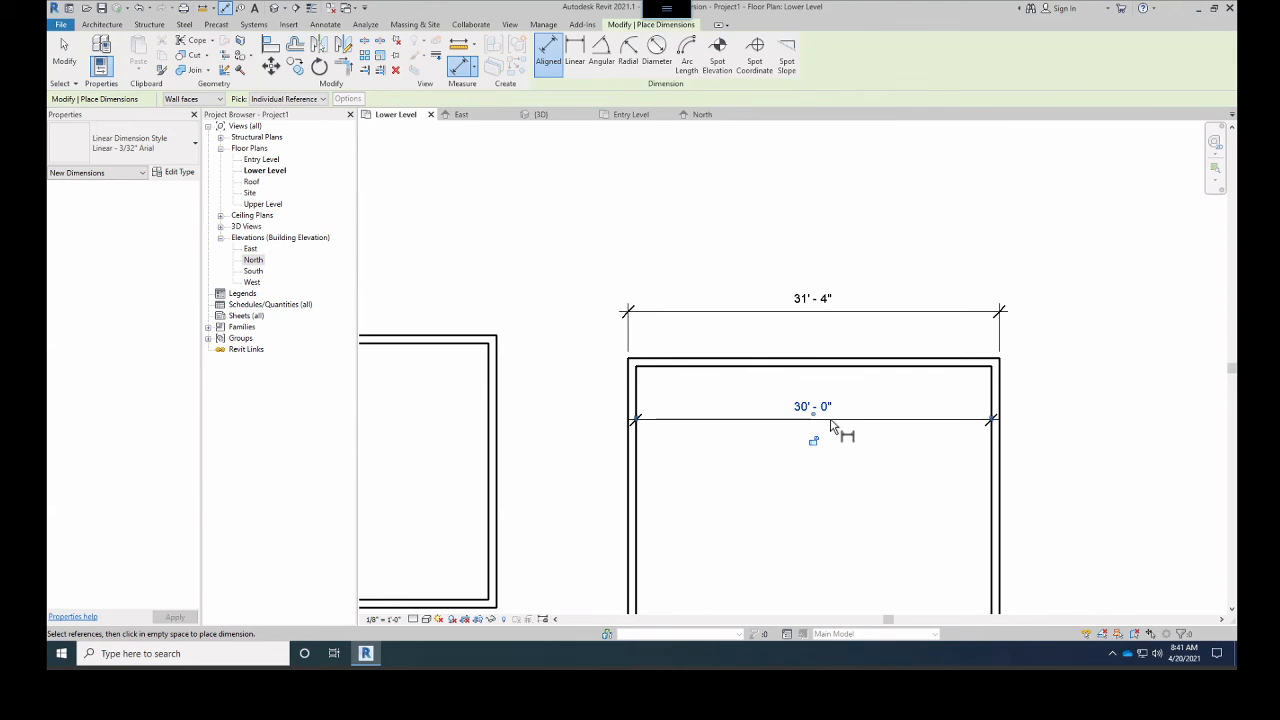
scroll(890, 390, "down", 6)
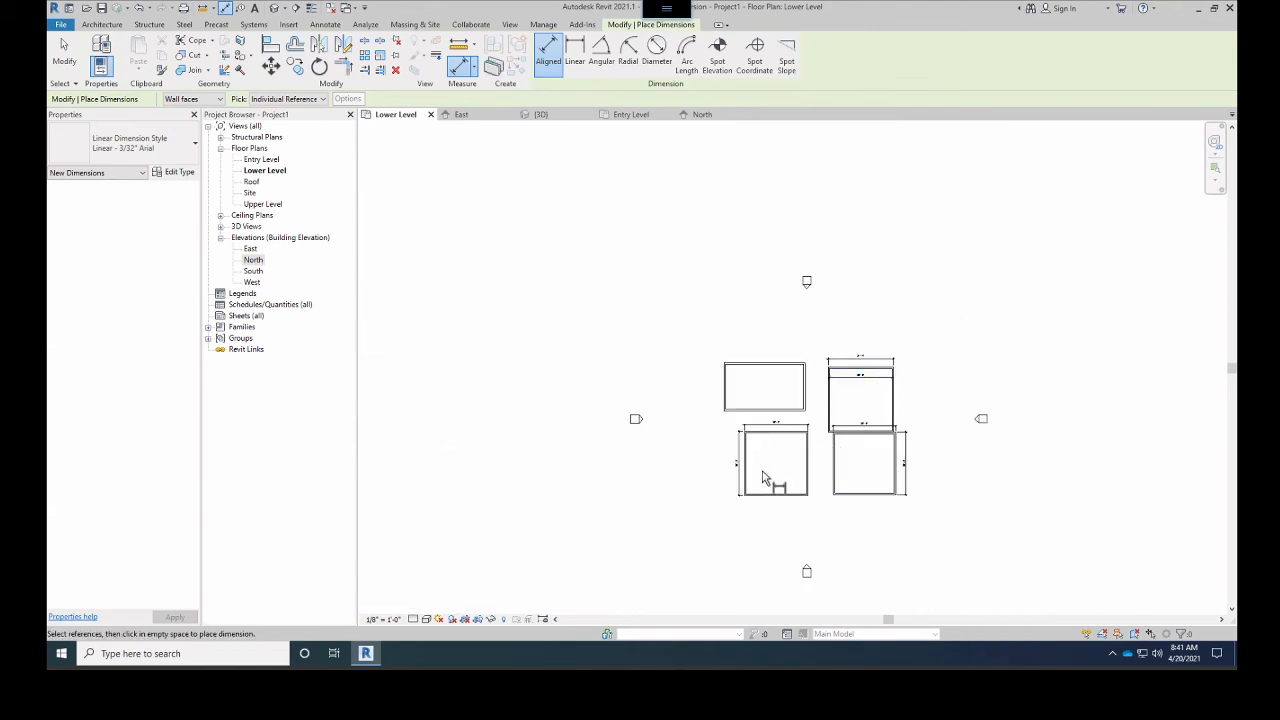
key("Escape")
key("Escape")
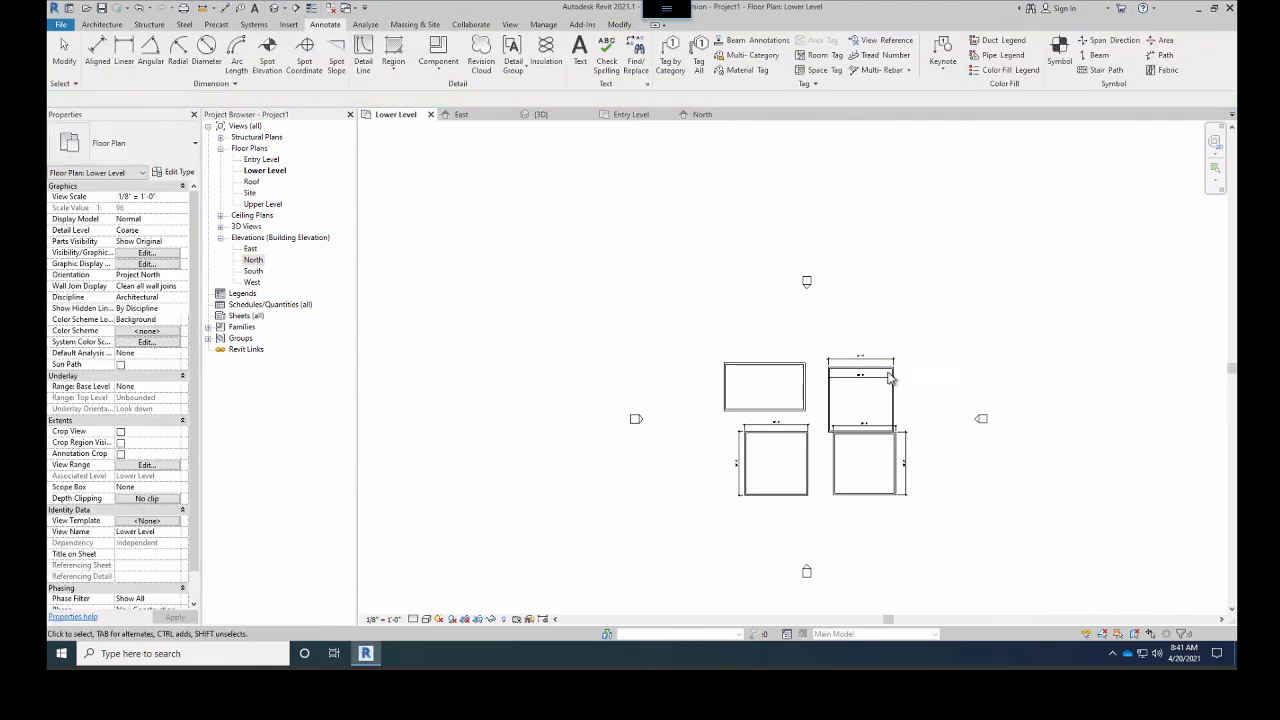
Delete all walls and dimensions from the Lower Level plan and view the levels in the North elevation
left_click_drag(929, 346, 705, 533)
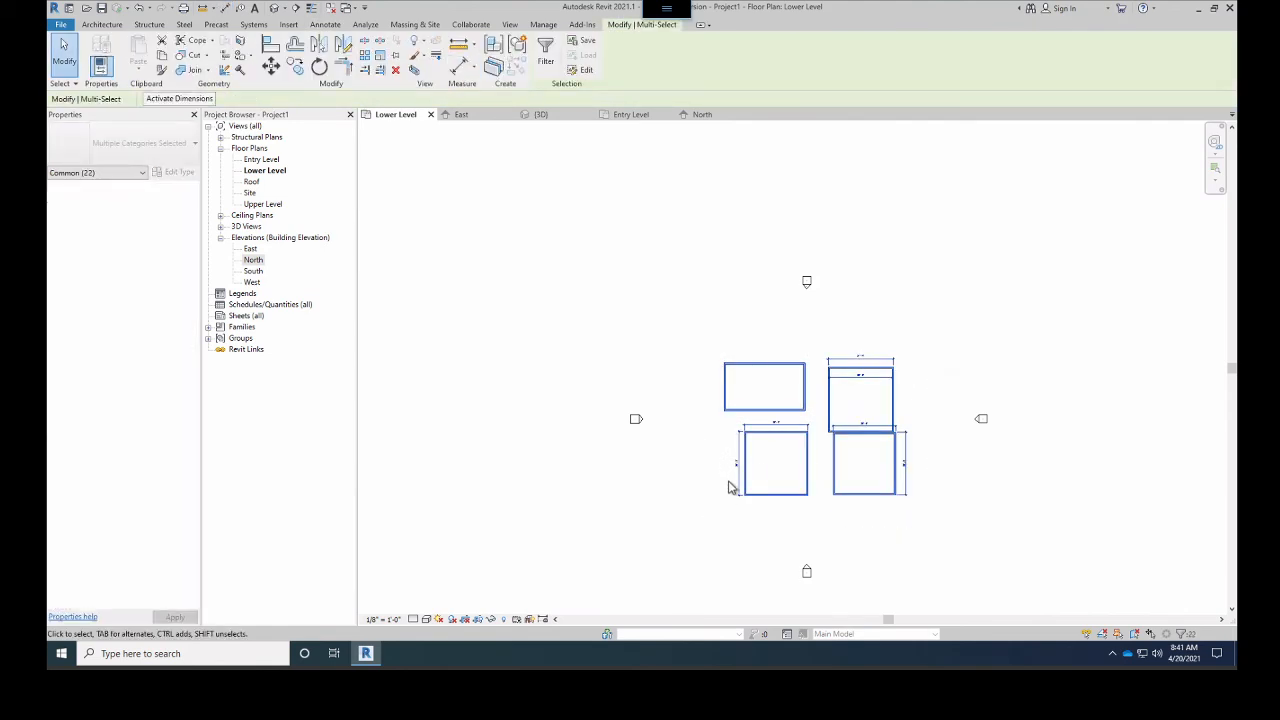
key("Delete")
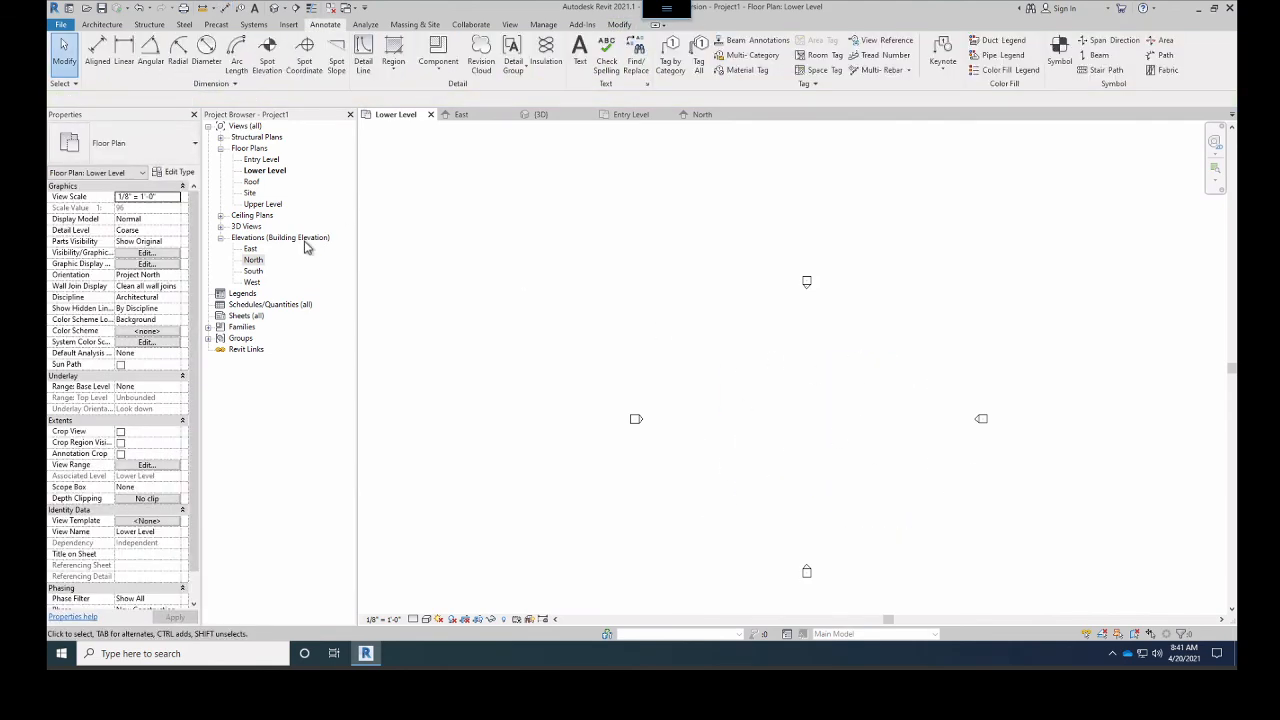
double_click(252, 260)
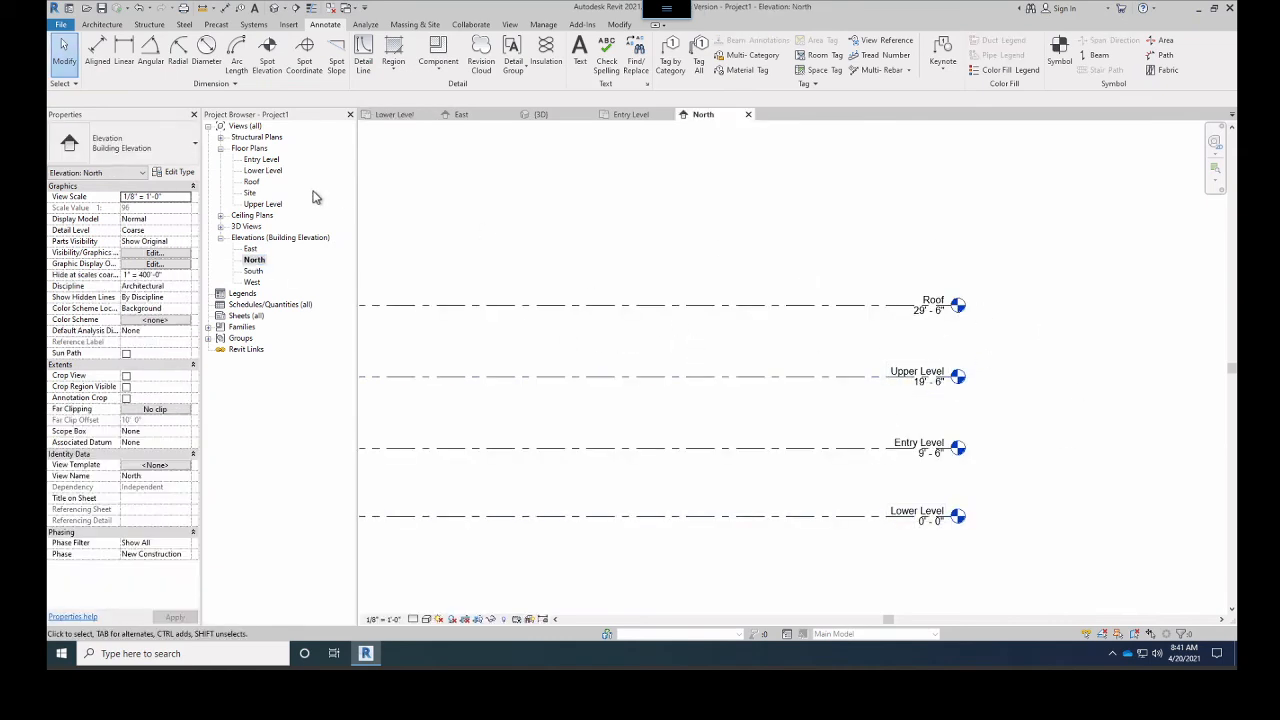
Return to the Lower Level plan and start a wall with its height up to Roof and location line Finish Face: Exterior
double_click(262, 171)
middle_click_drag(837, 406, 832, 352)
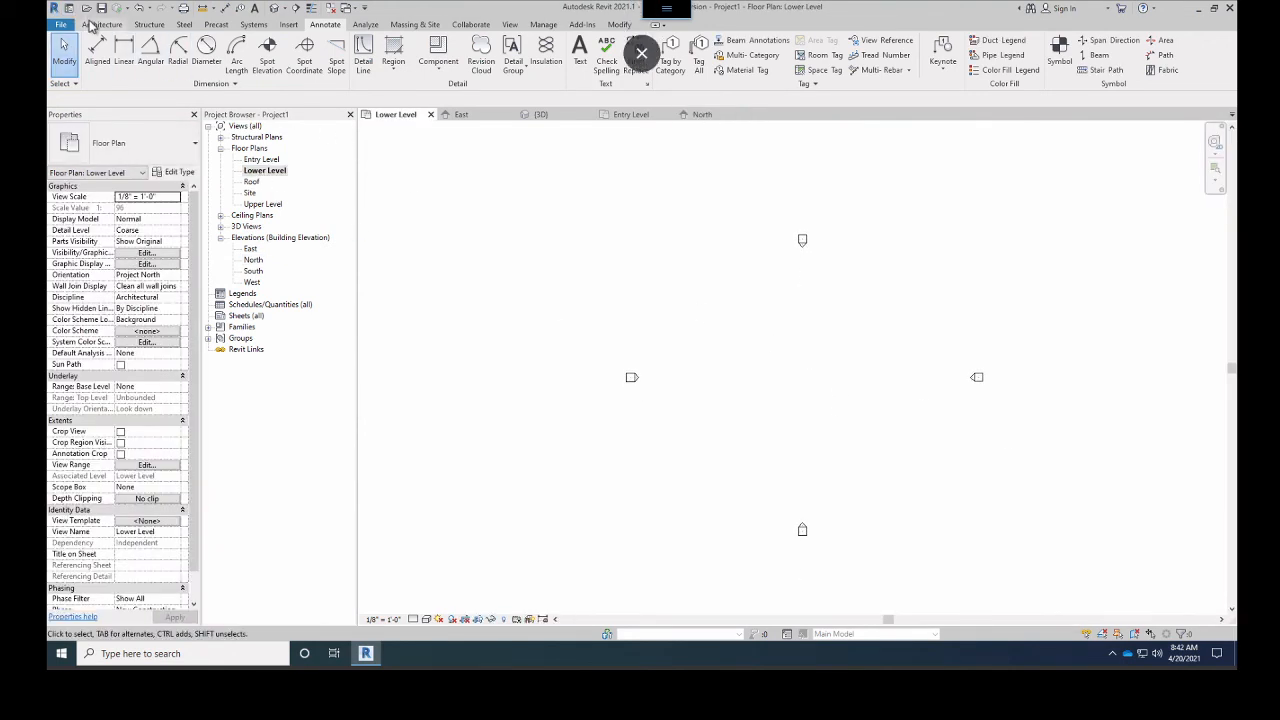
left_click(95, 26)
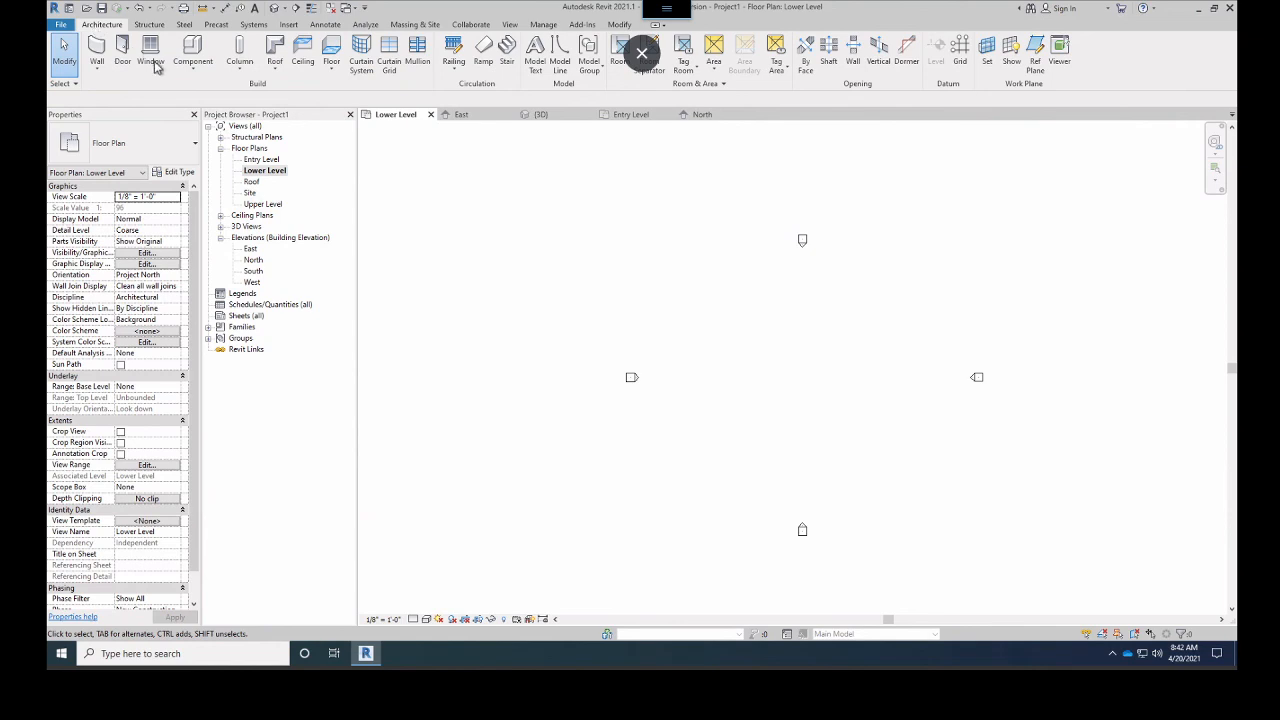
left_click(98, 48)
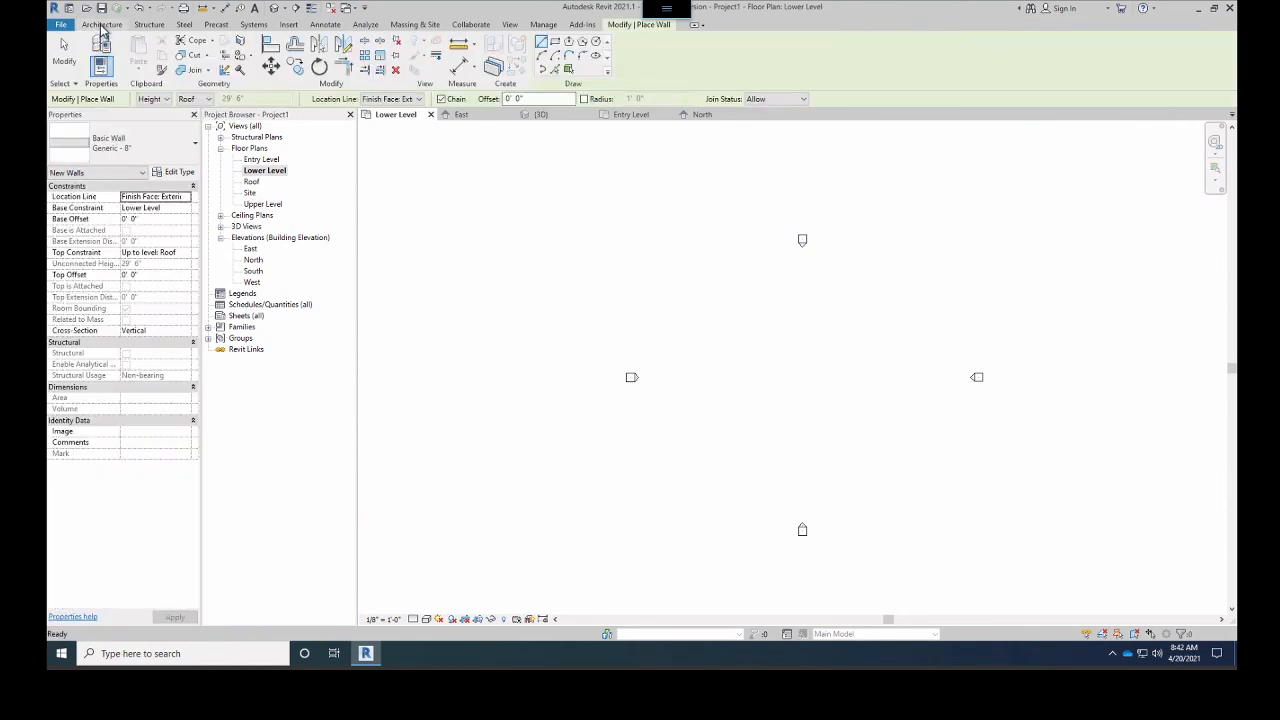
left_click(71, 157)
left_click(198, 100)
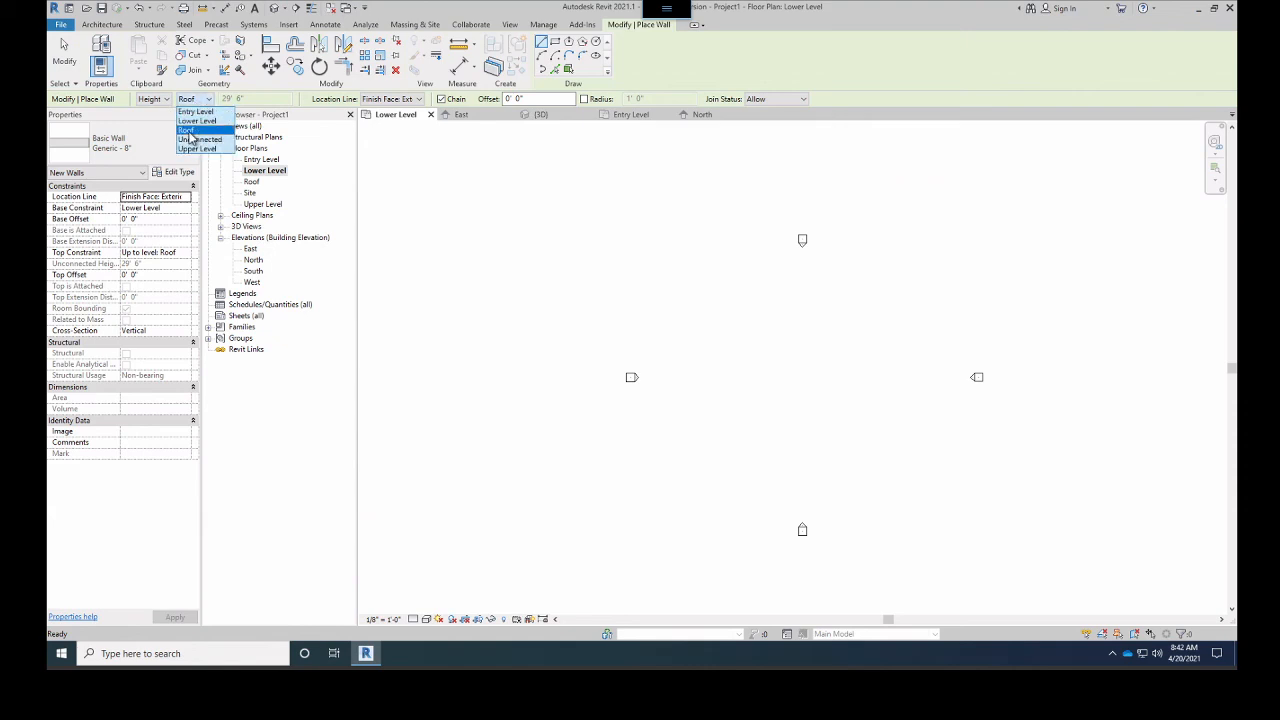
left_click(188, 131)
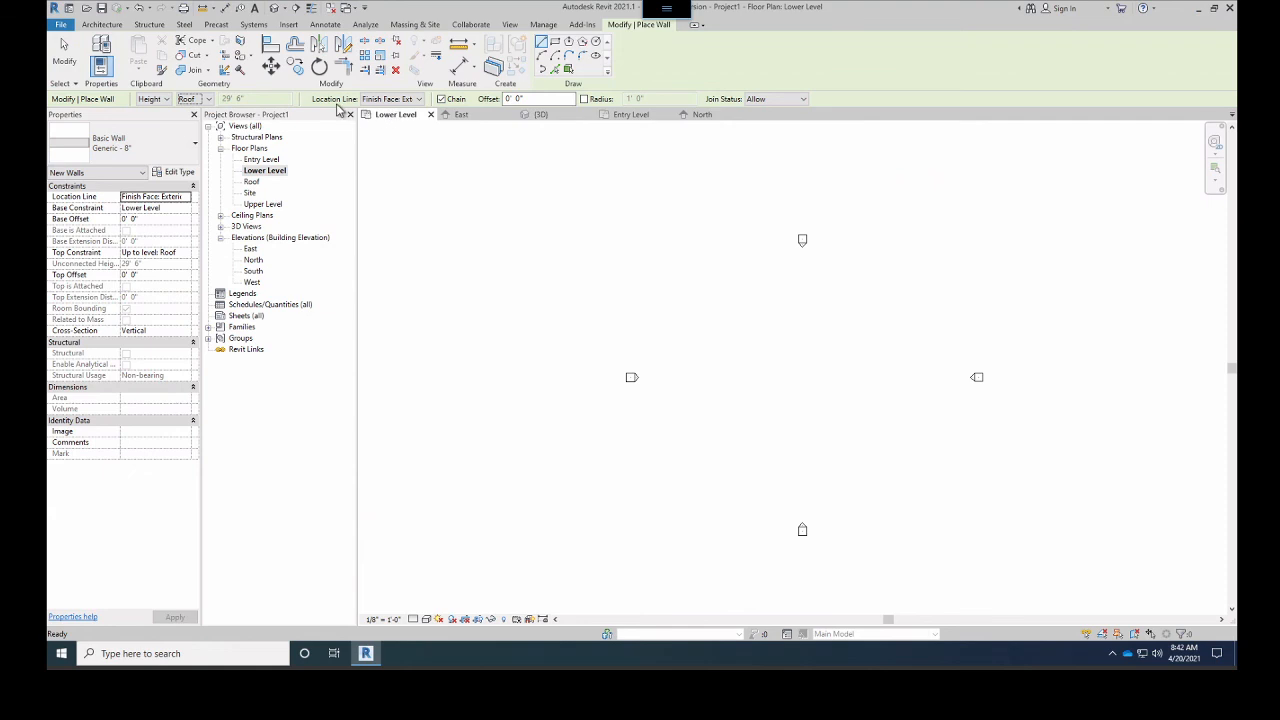
left_click(377, 100)
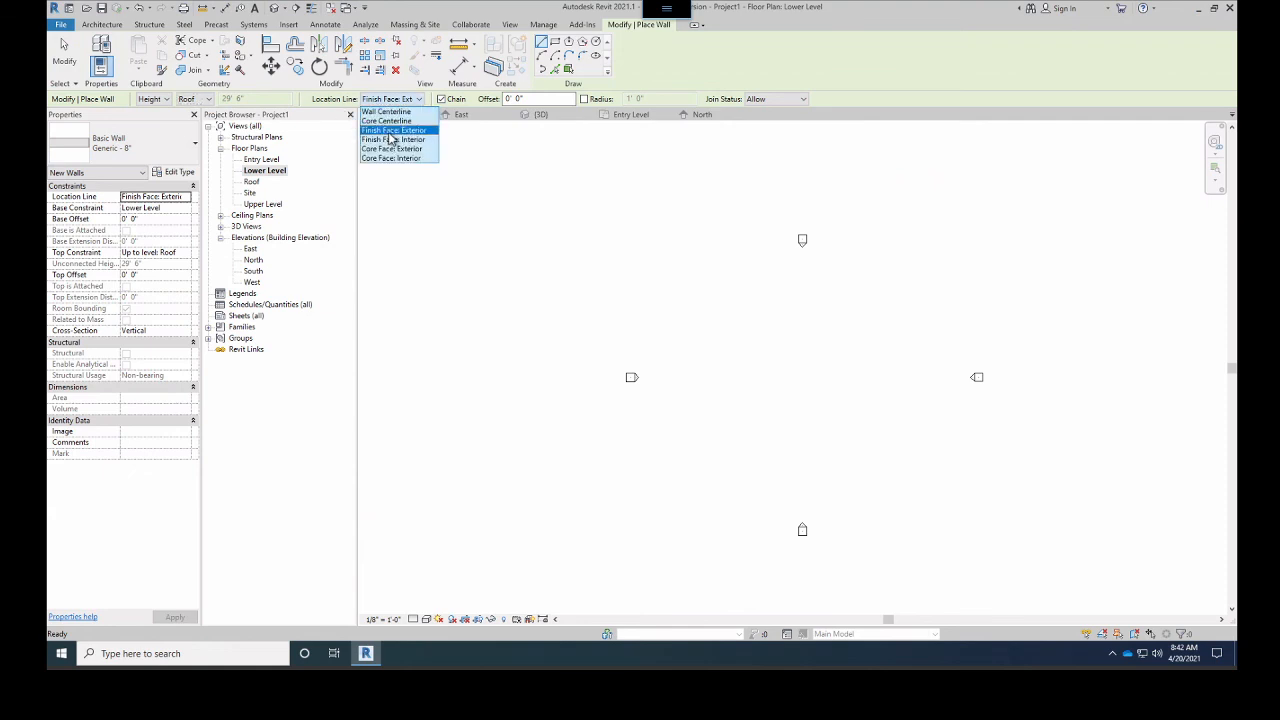
left_click(440, 158)
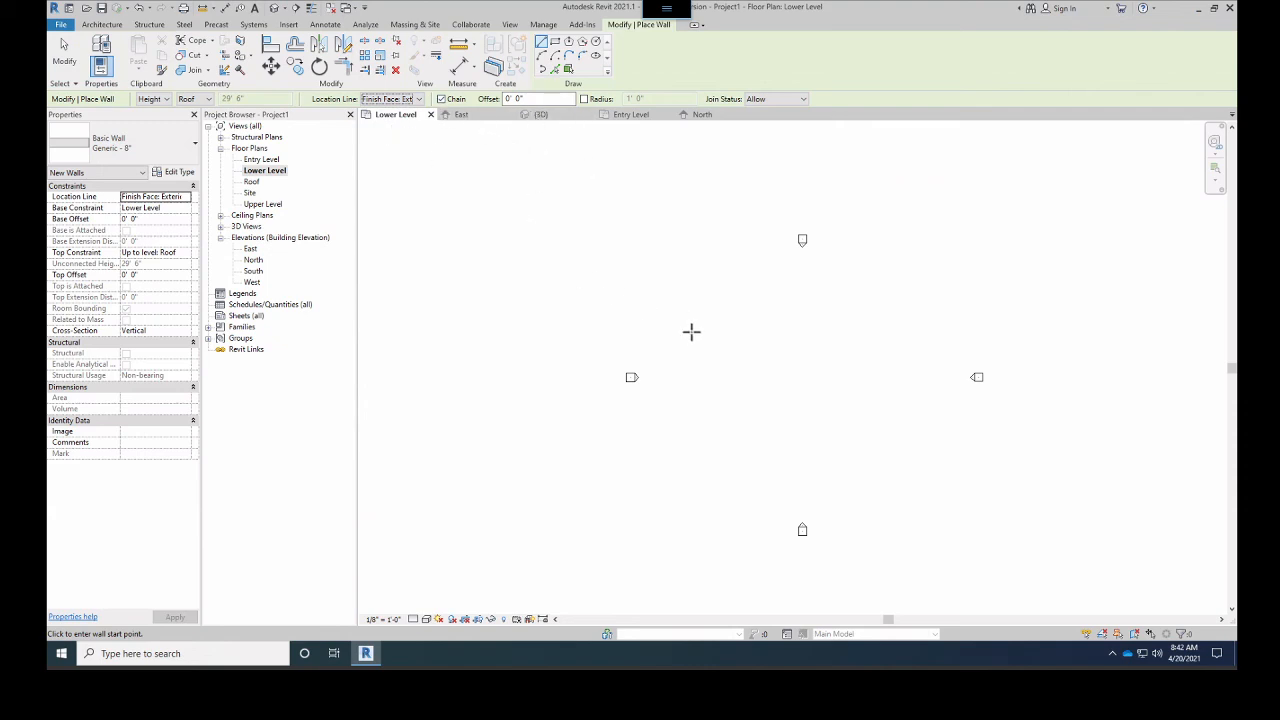
Draw chained walls clockwise between the elevation markers, 30' horizontally to the right and 30' straight down
scroll(750, 340, "up", 2)
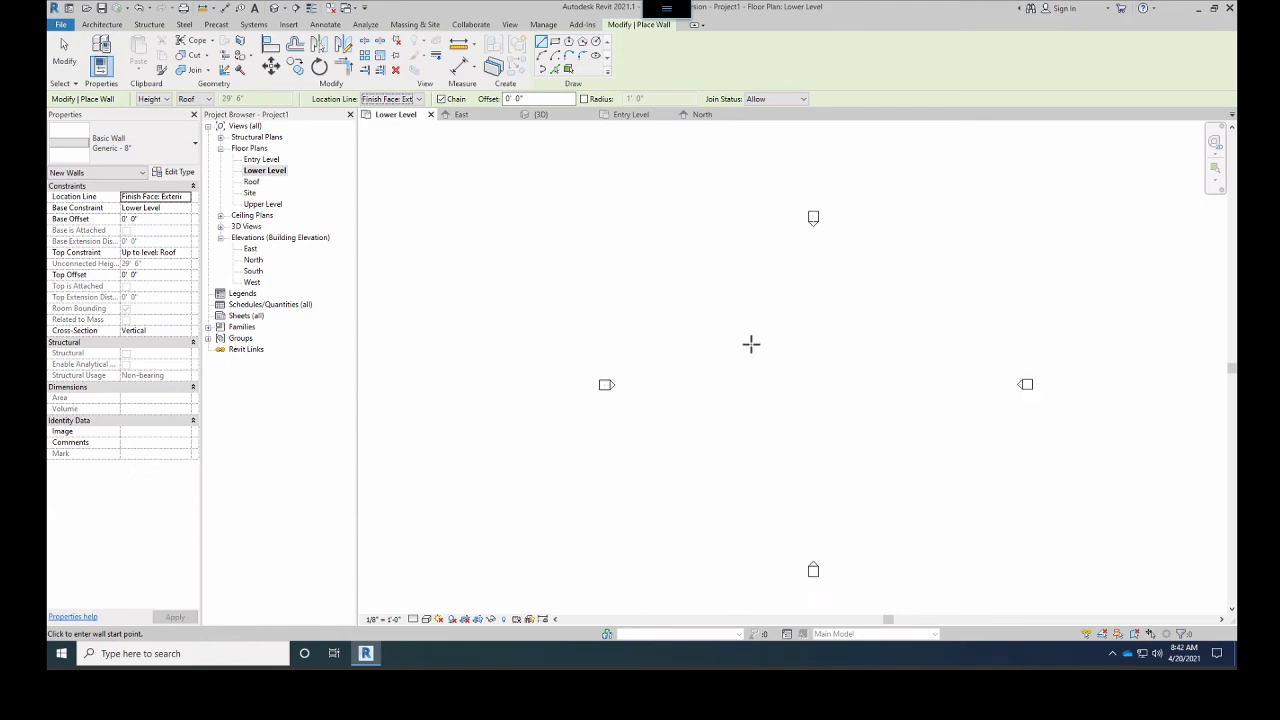
middle_click_drag(757, 354, 691, 306)
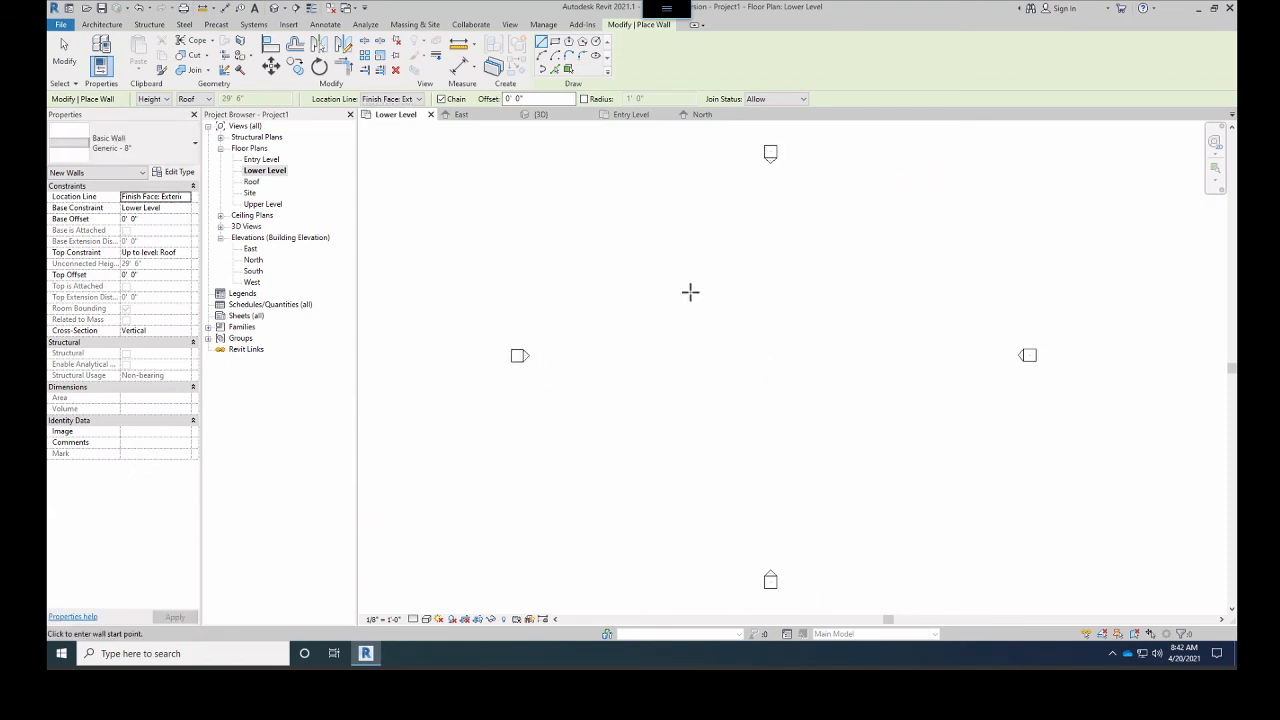
left_click(690, 291)
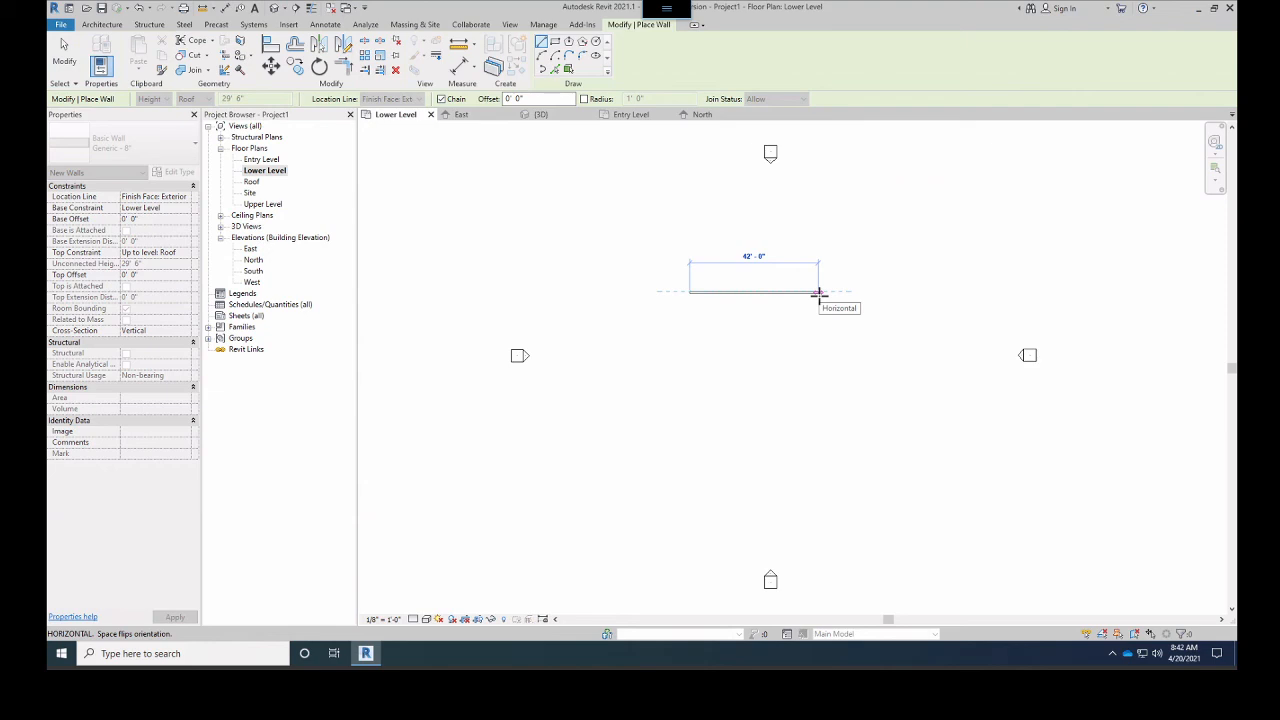
type("30")
key("Return")
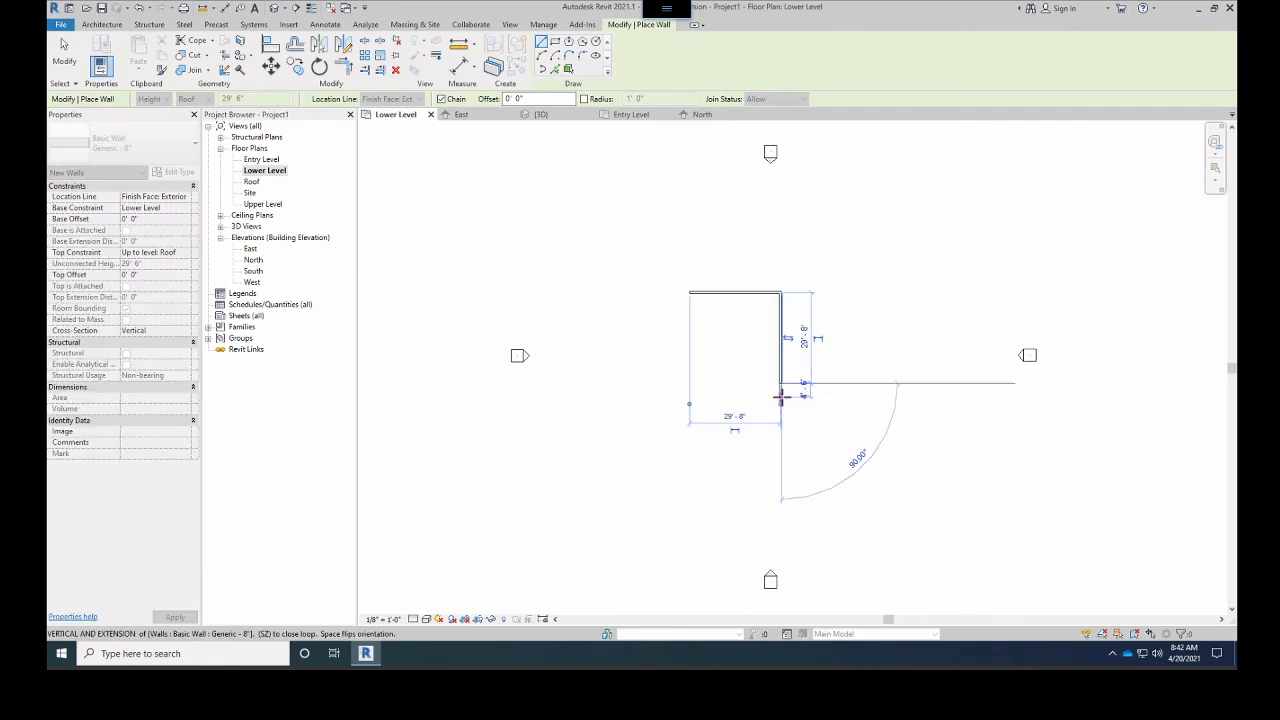
left_click(781, 382)
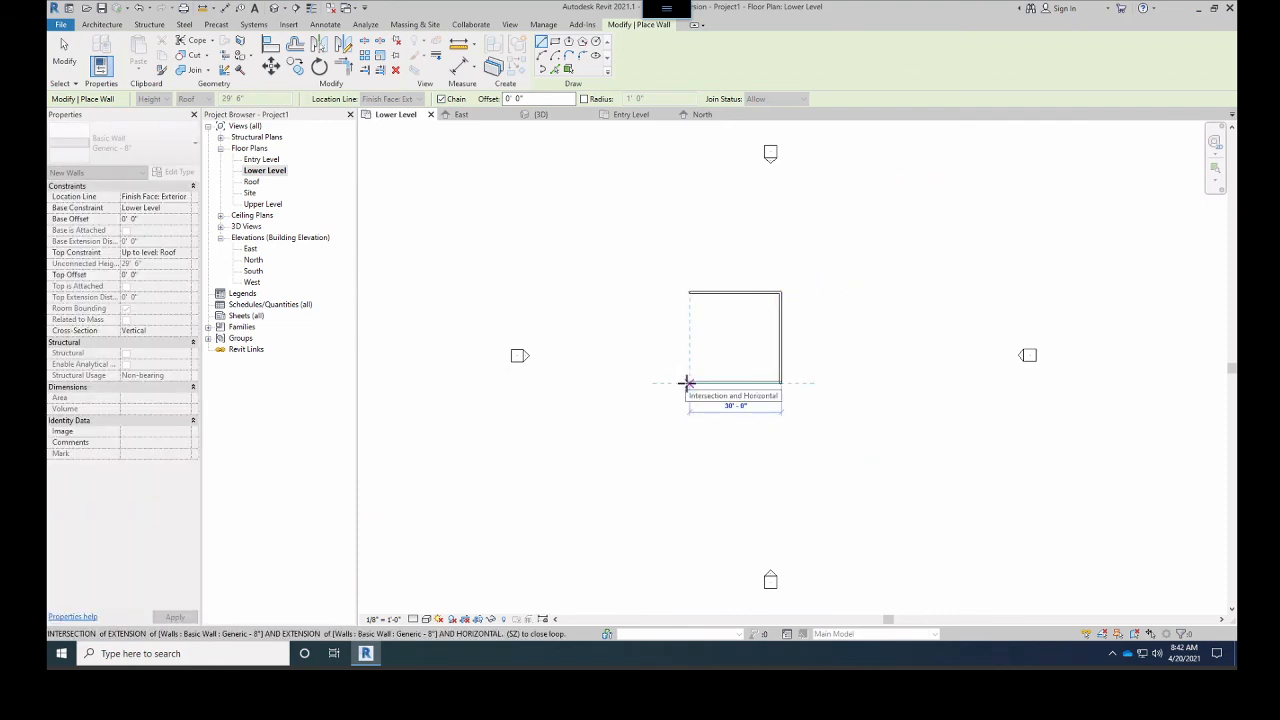
Continue the chain left to align with the starting corner, close the loop into a square and end the wall command
left_click(686, 382)
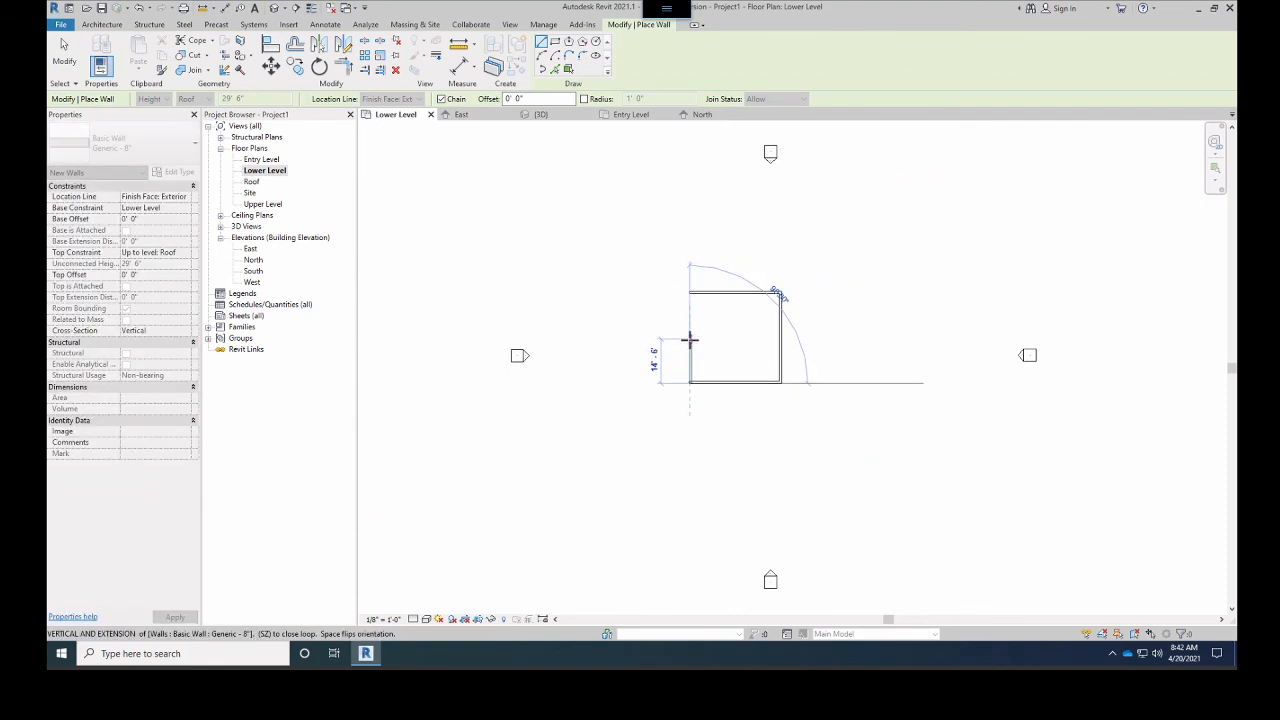
key("s")
key("z")
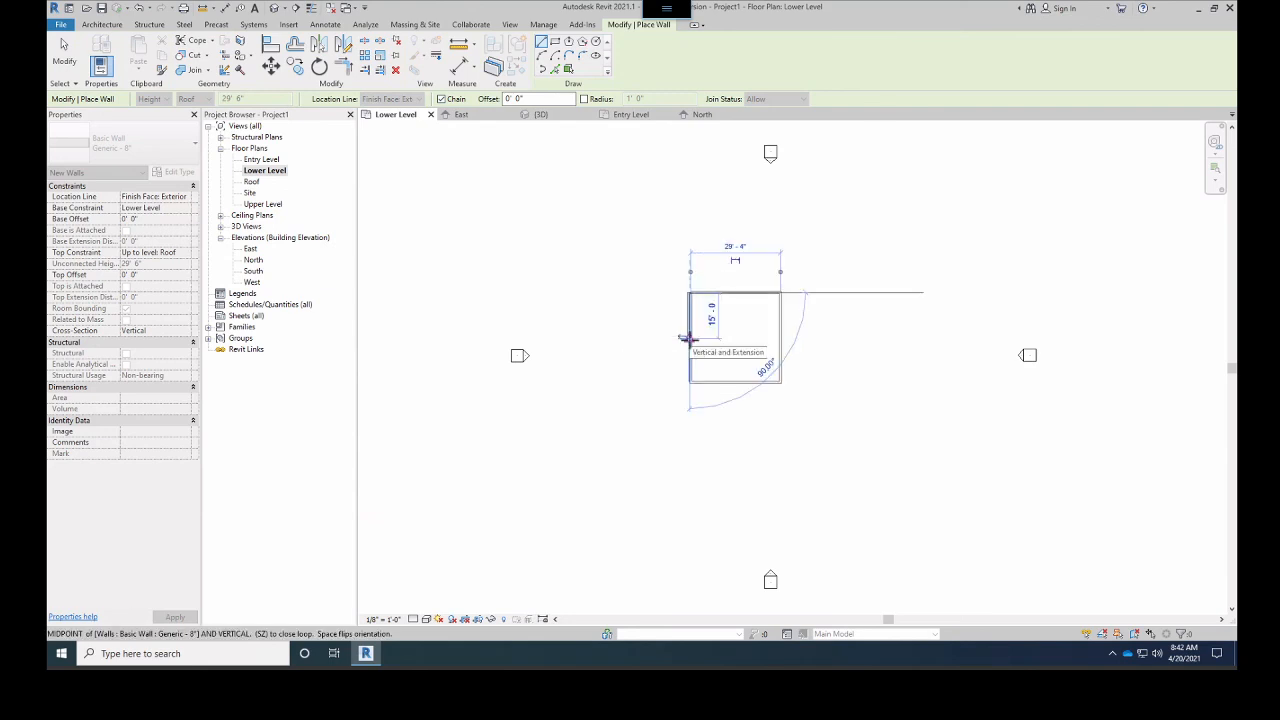
left_click(772, 291)
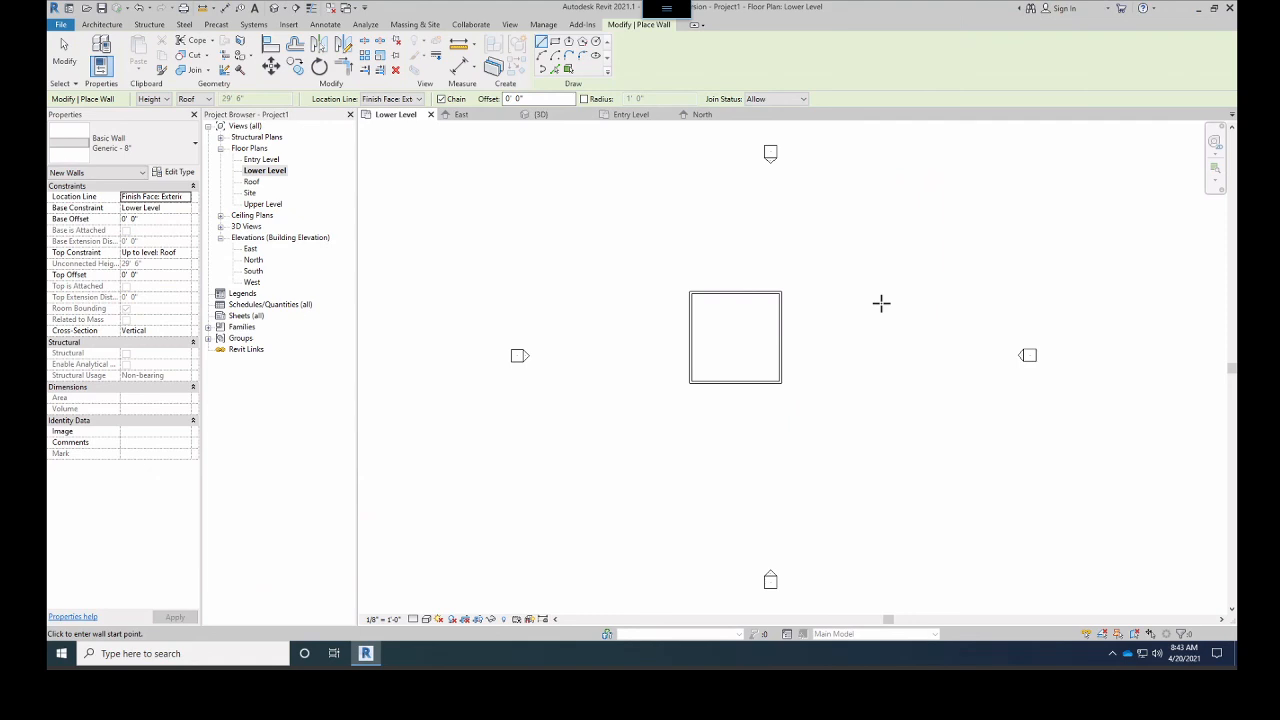
key("Escape")
key("Escape")
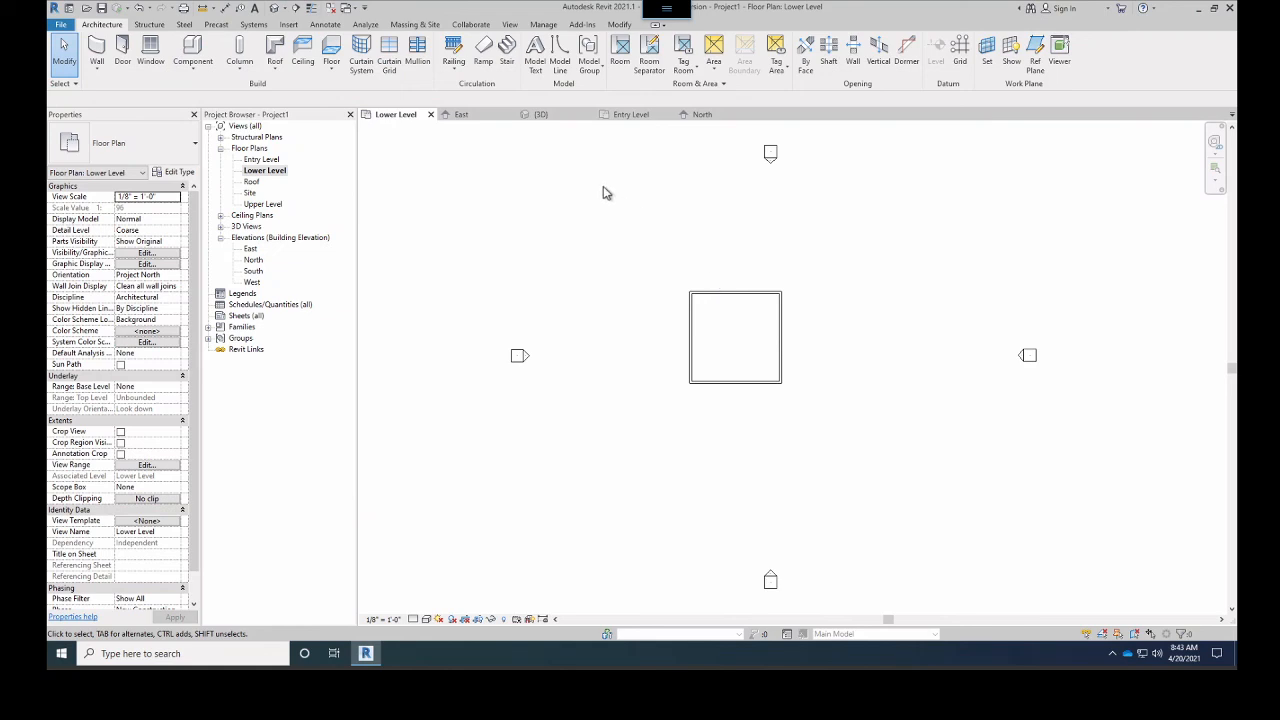
Open the 3D view and orbit around the wall box to examine its height against the four levels
left_click(540, 114)
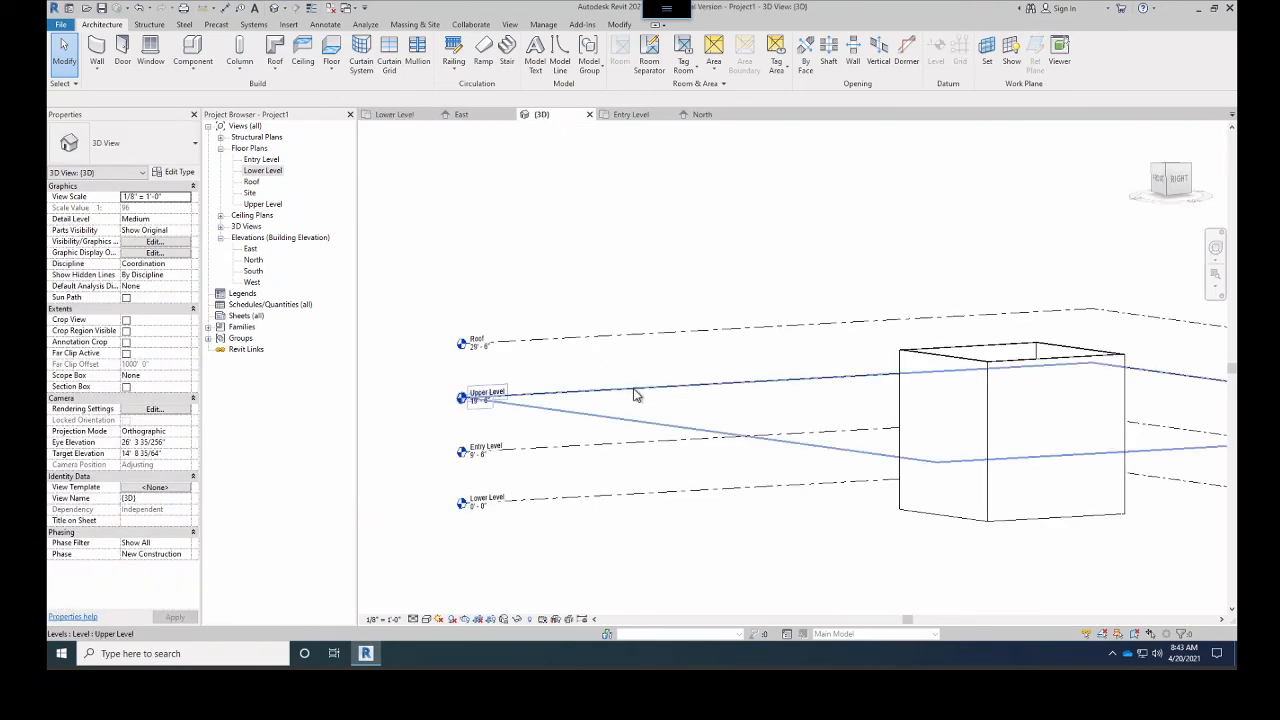
scroll(740, 391, "down", 3)
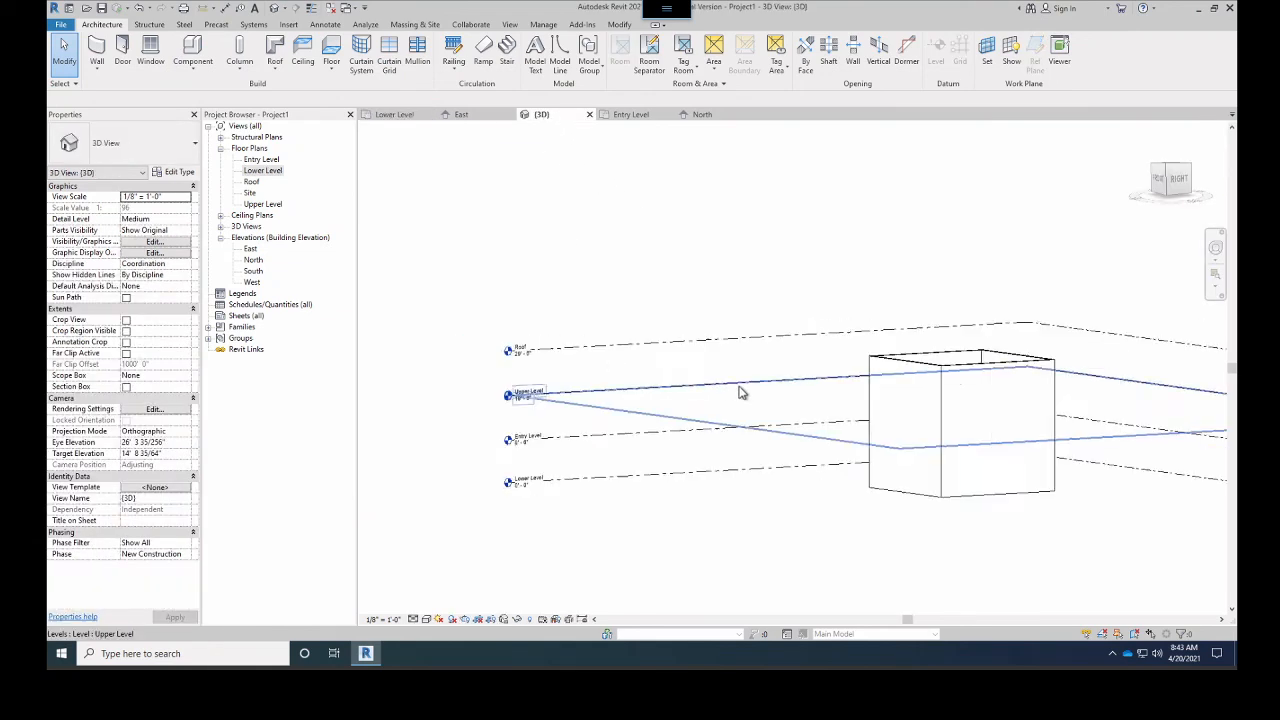
left_click(1182, 180)
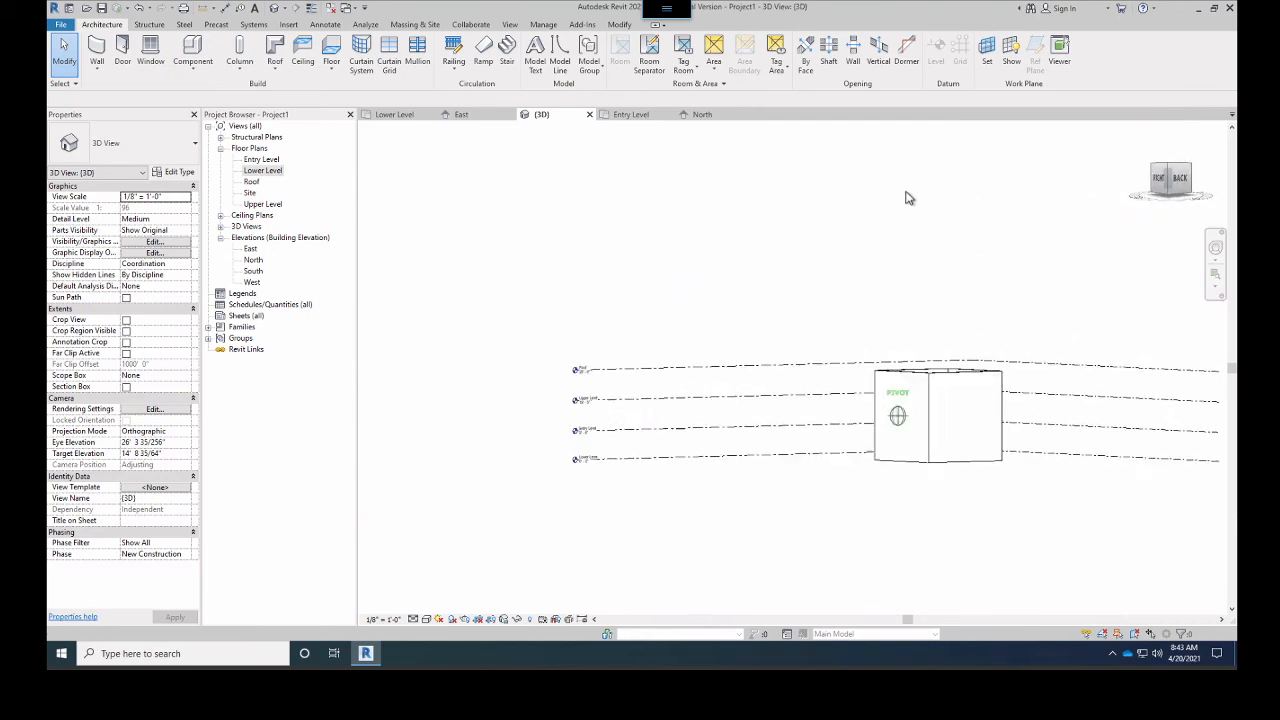
middle_click_drag(571, 227, 1037, 243, "shift")
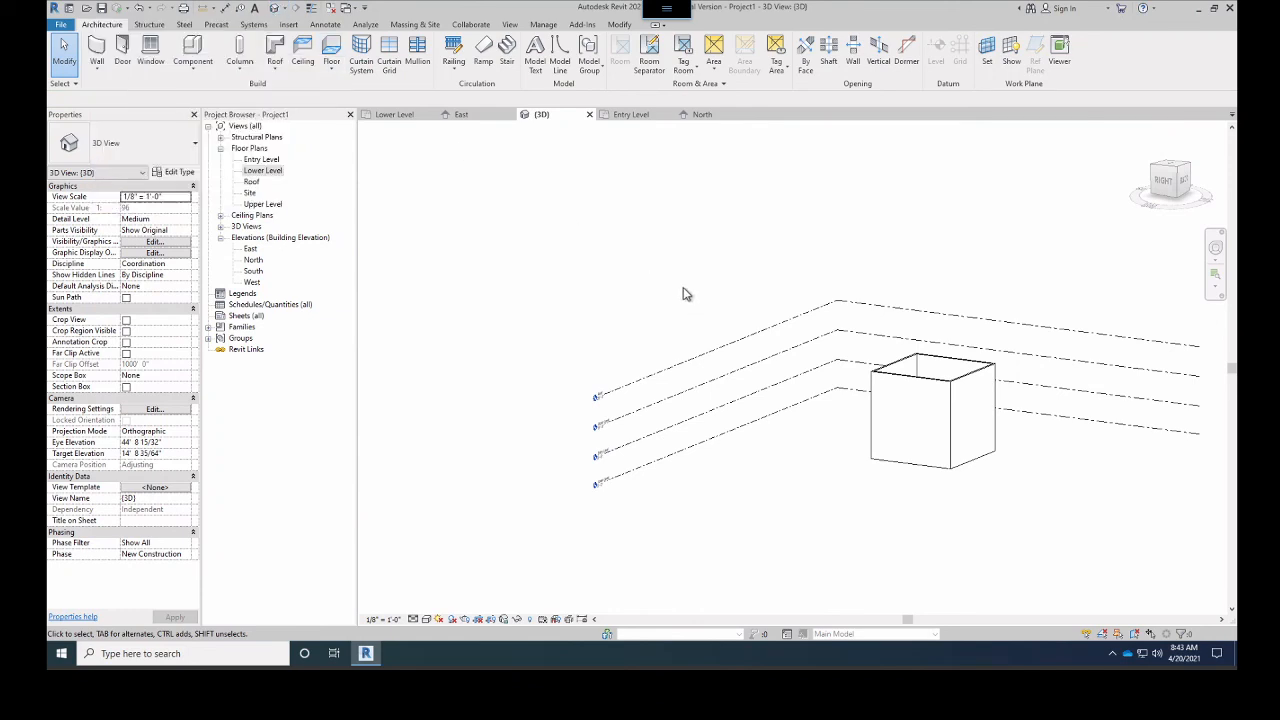
Return to the Lower Level plan and delete the four walls of the square
left_click(394, 114)
left_click(252, 172)
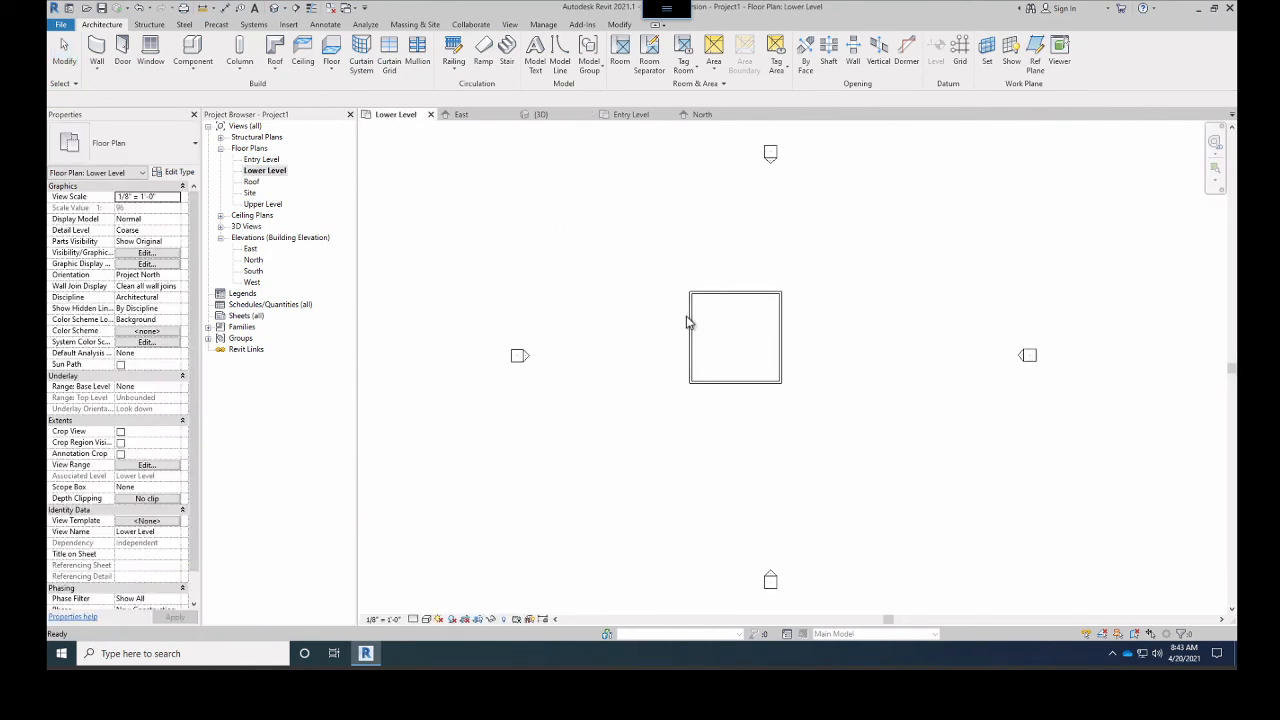
left_click_drag(684, 370, 660, 409)
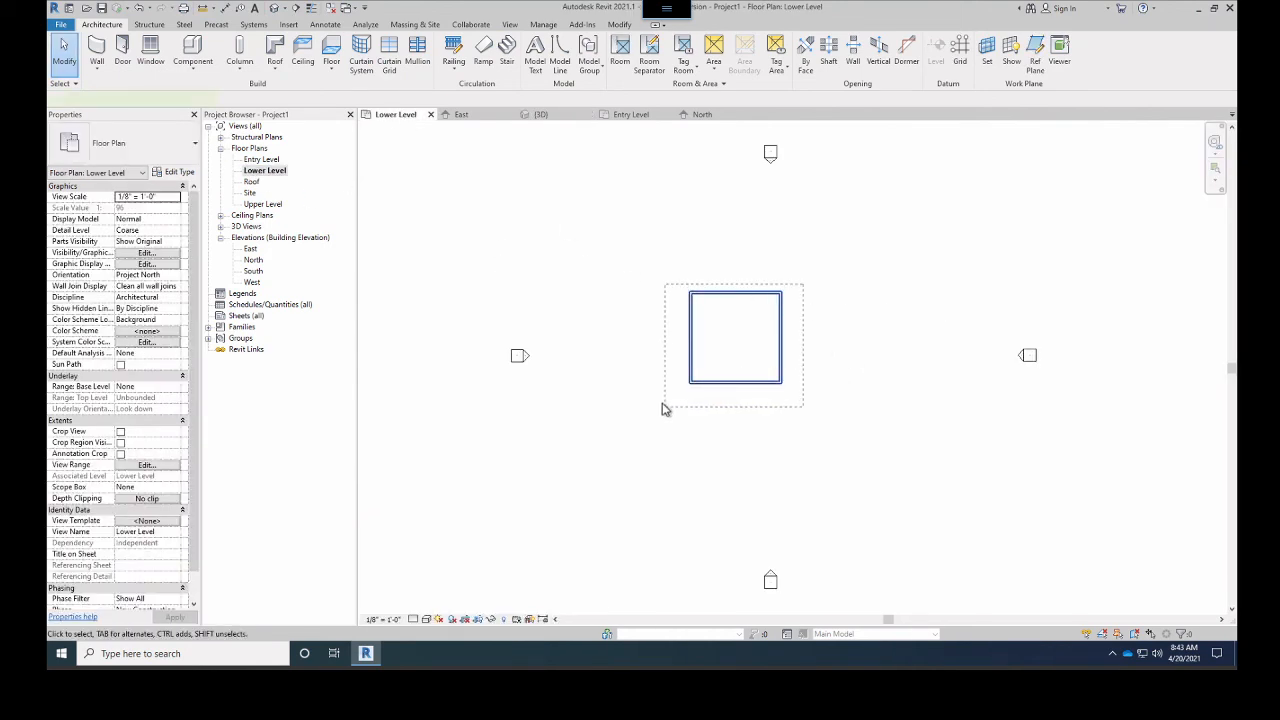
key("Delete")
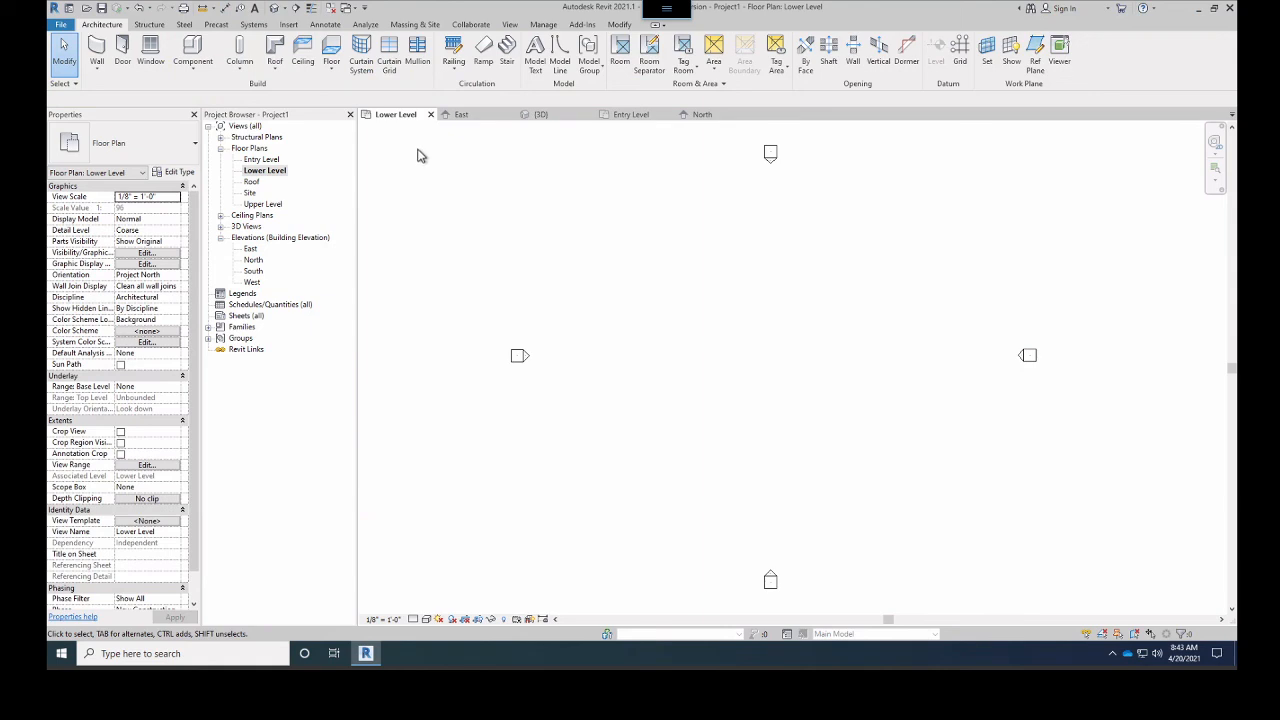
Start a Generic - 8" wall on the Lower Level with its height up to Roof and location line at Finish Face: Exterior
left_click(252, 172)
left_click(97, 50)
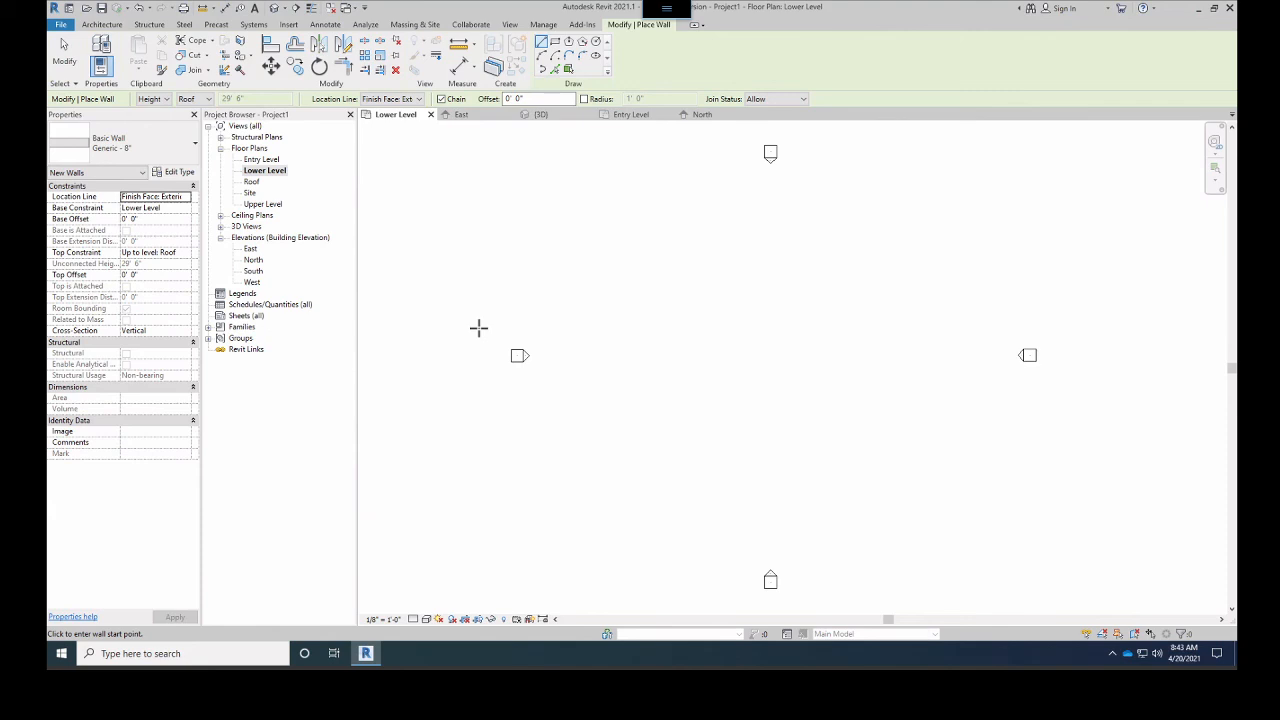
left_click(208, 100)
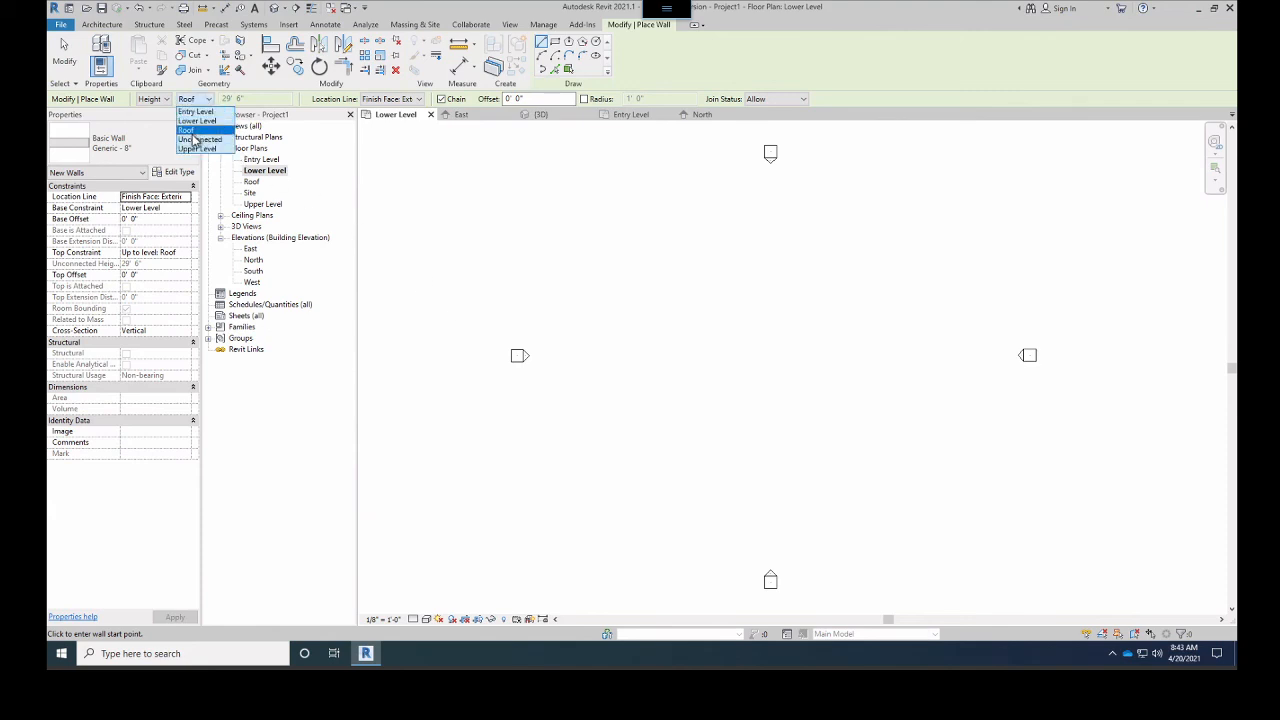
left_click(192, 132)
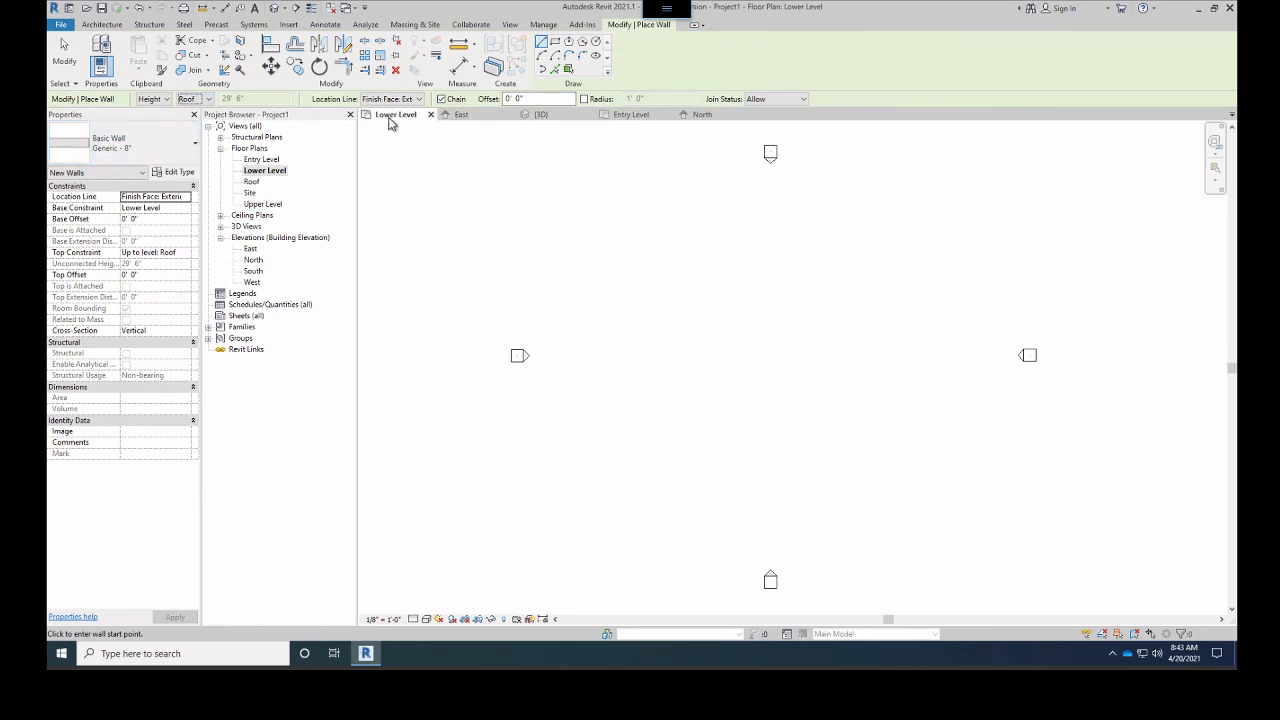
left_click(418, 99)
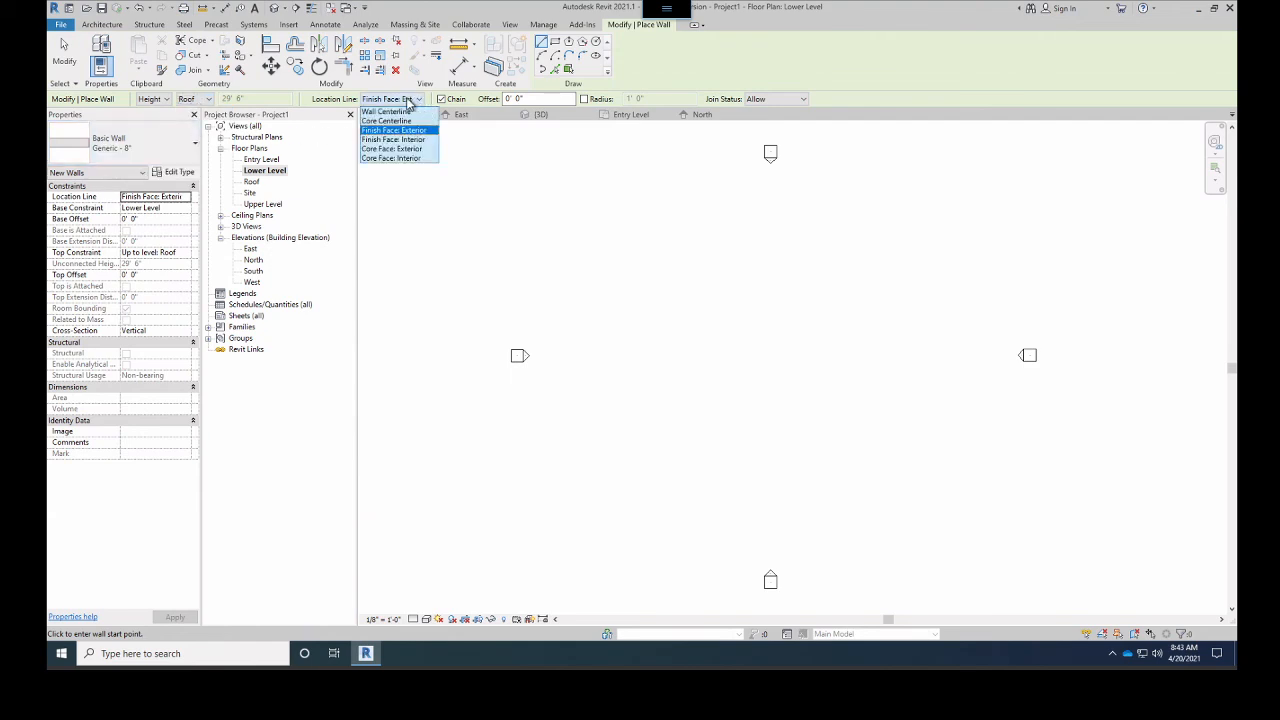
left_click(375, 132)
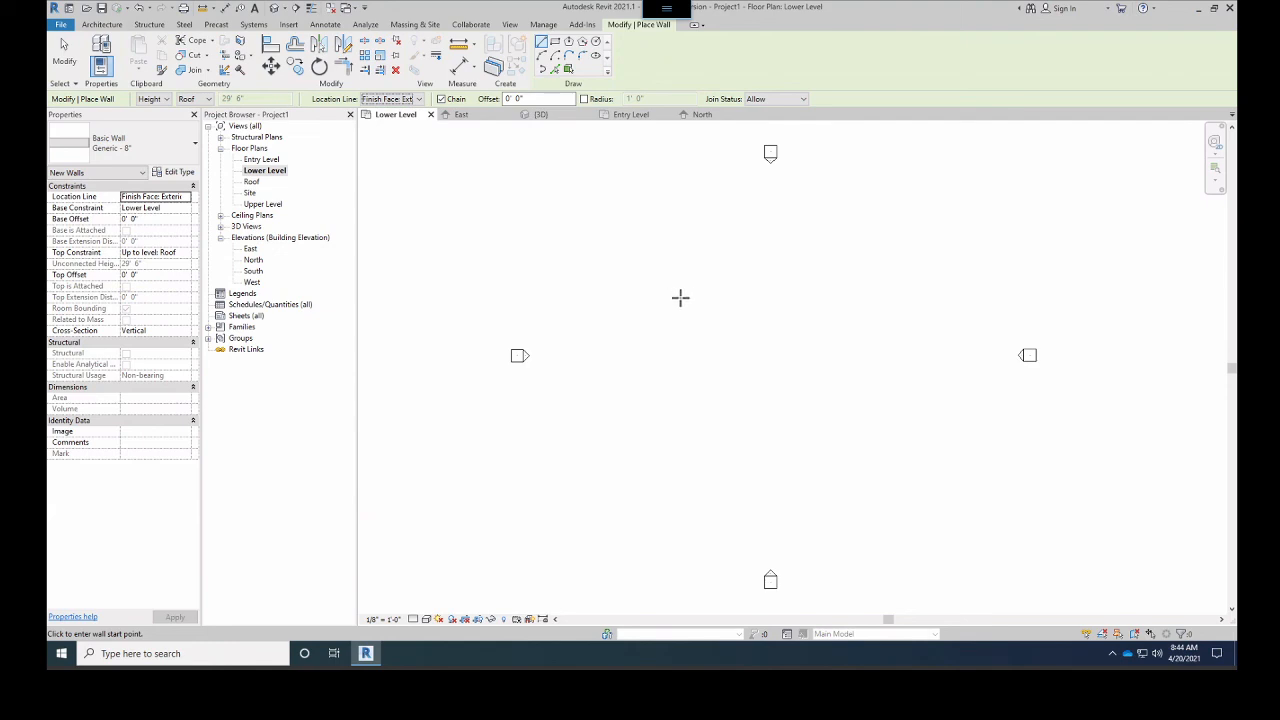
Draw chained walls clockwise between the elevation markers to form a closed 30' square, and end the chain at the starting corner
left_click(680, 297)
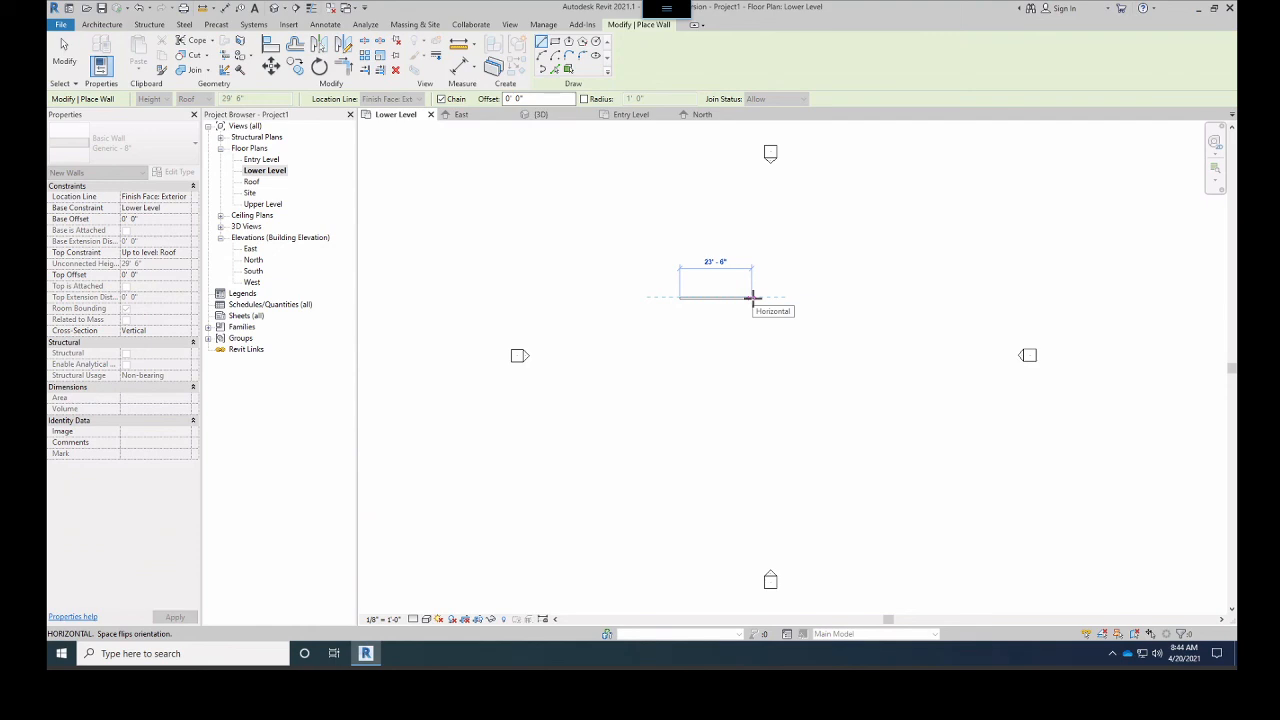
type("30")
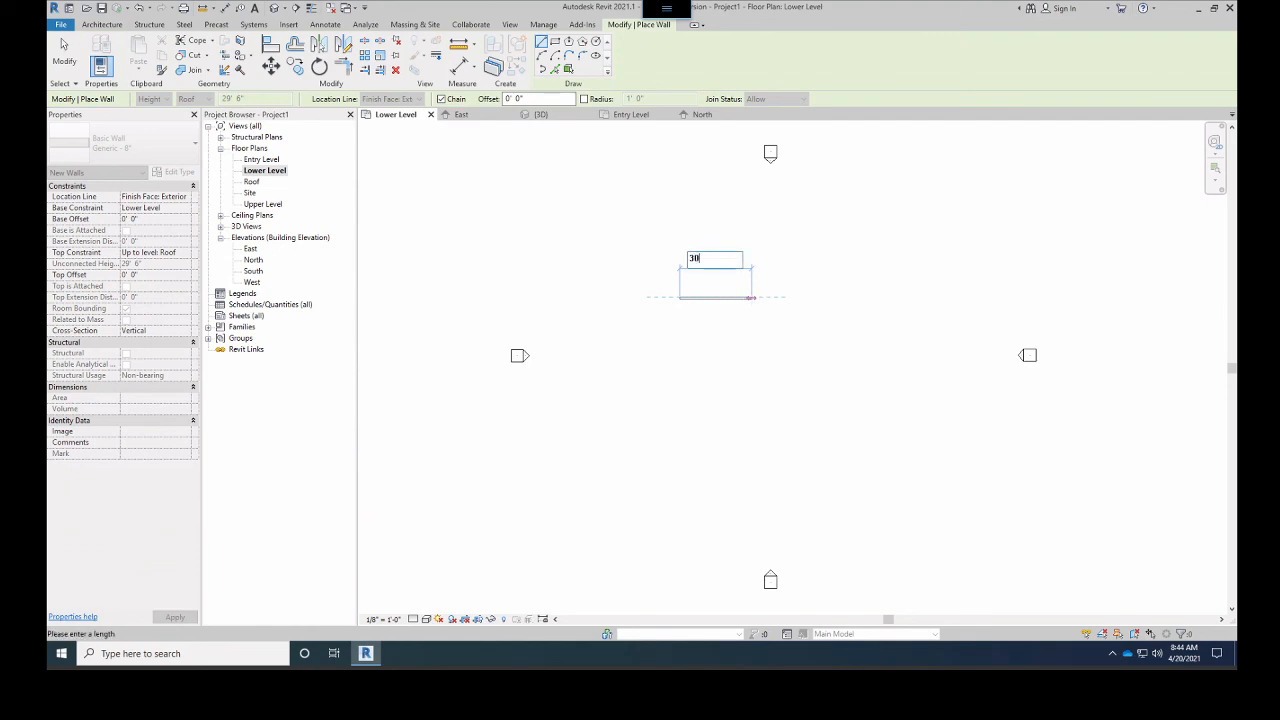
key("Return")
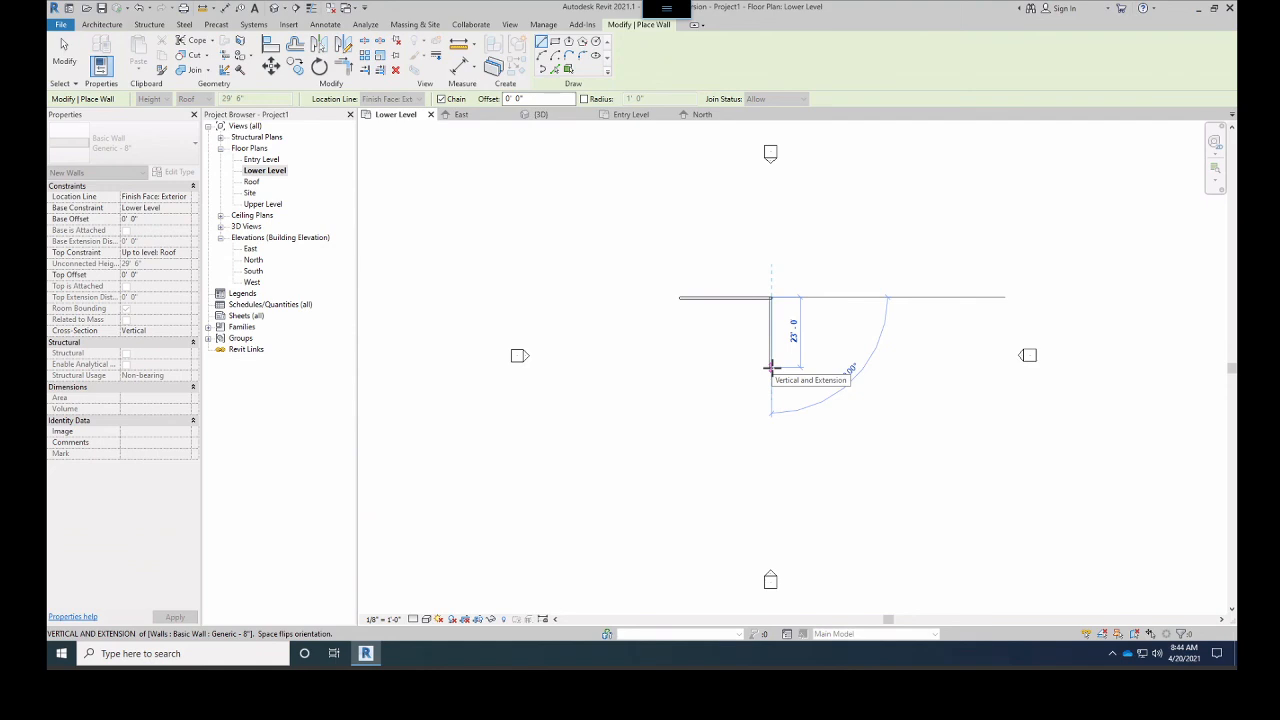
left_click(771, 387)
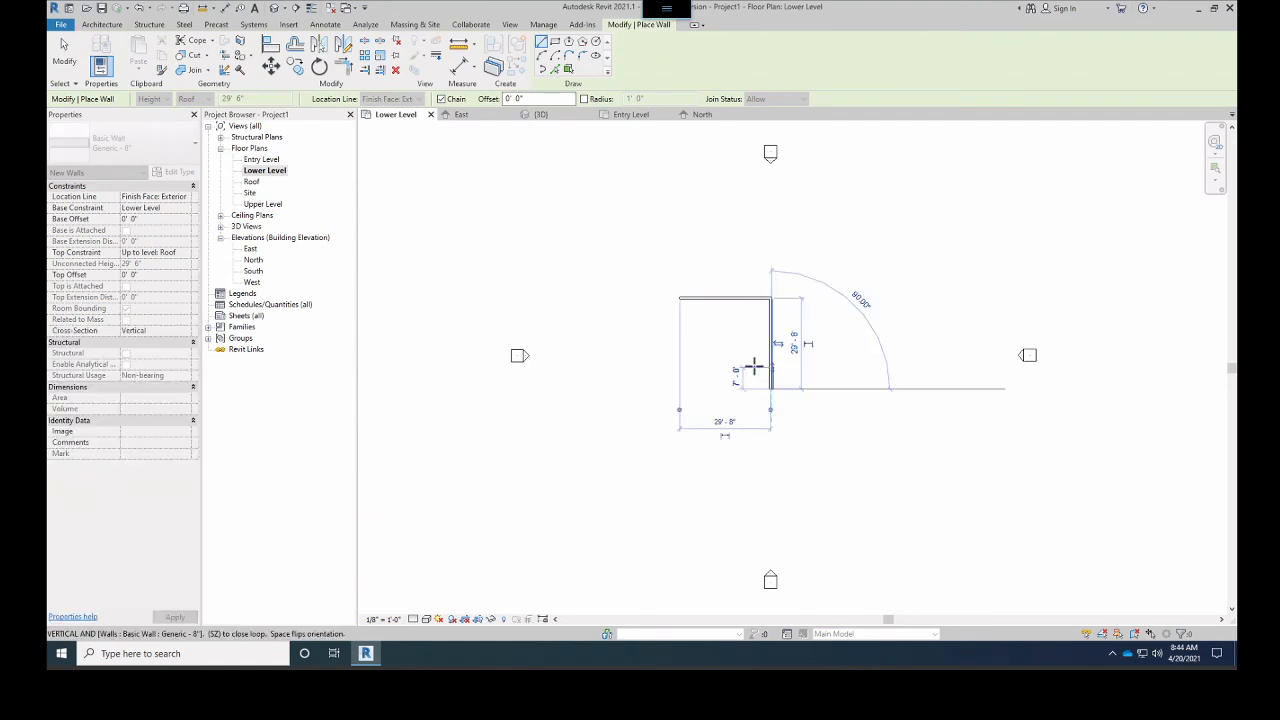
type("30")
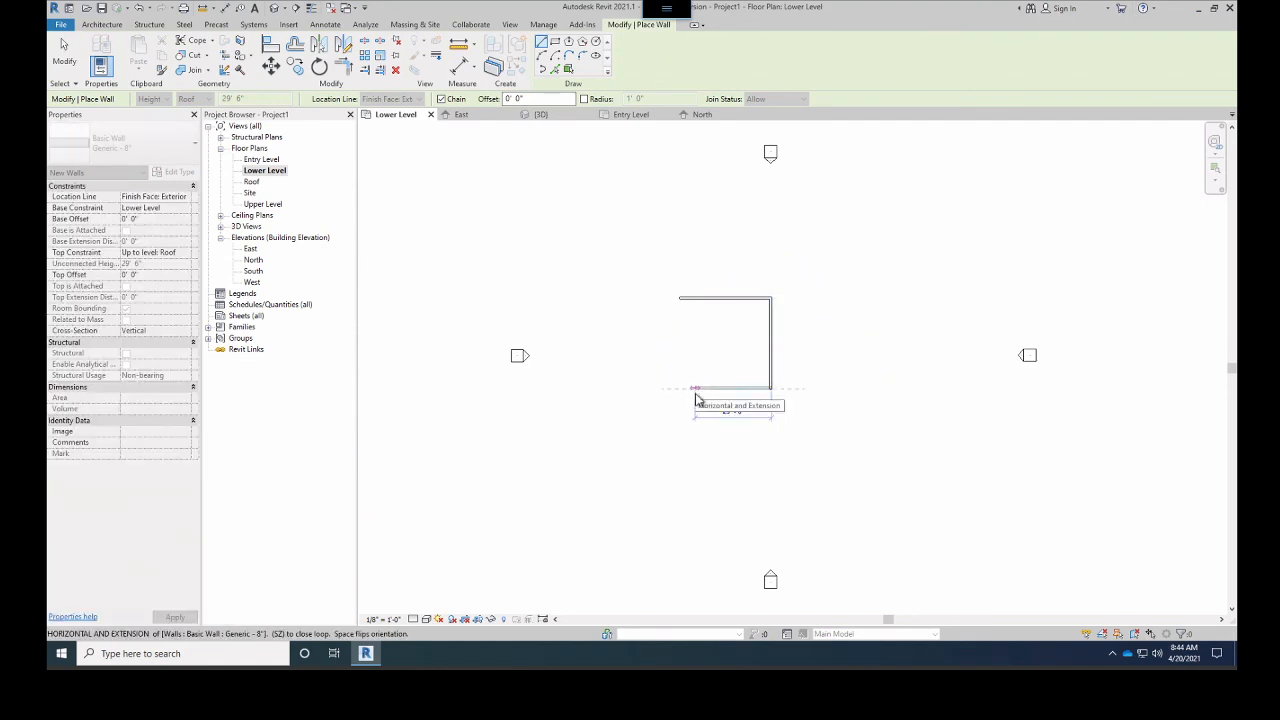
key("Return")
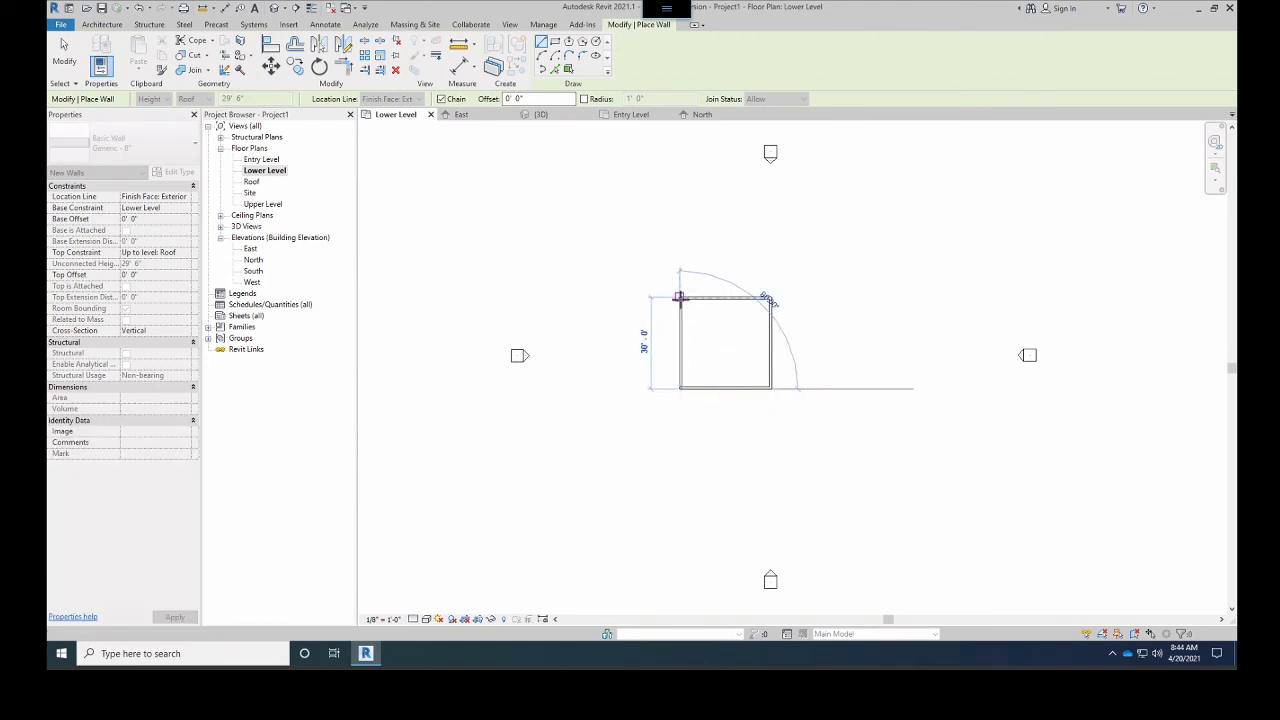
left_click(679, 297)
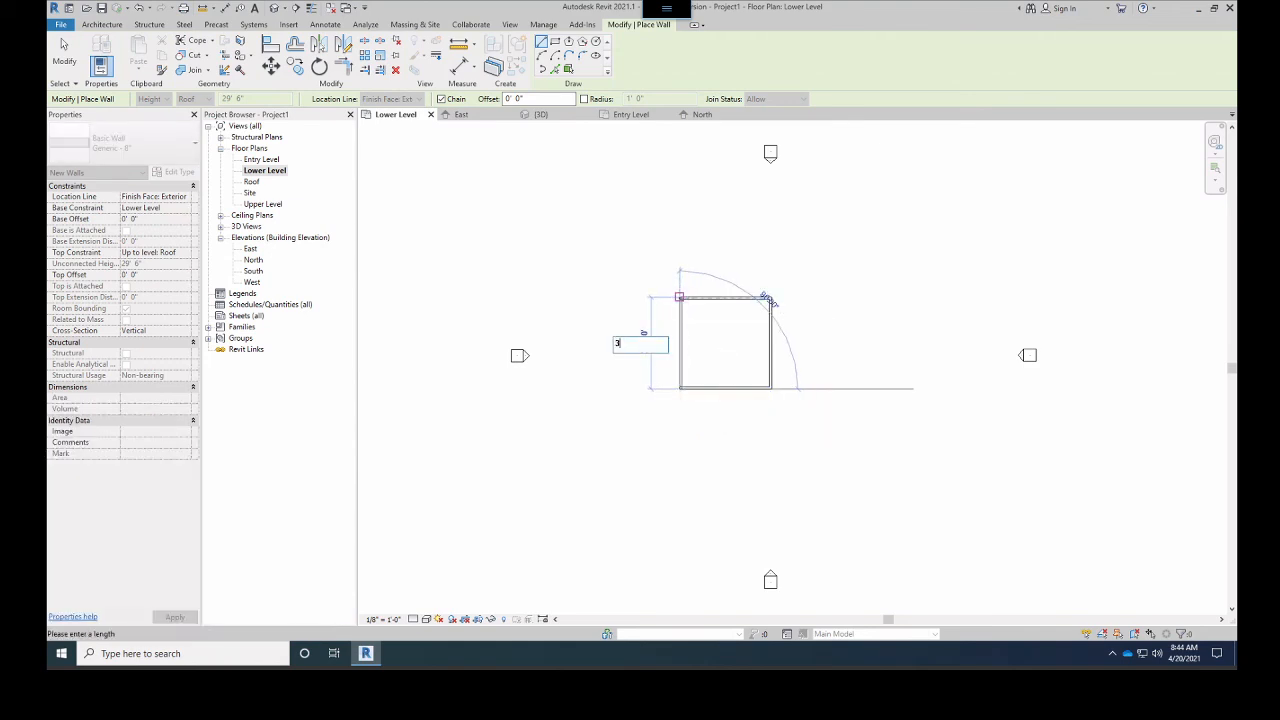
key("Escape")
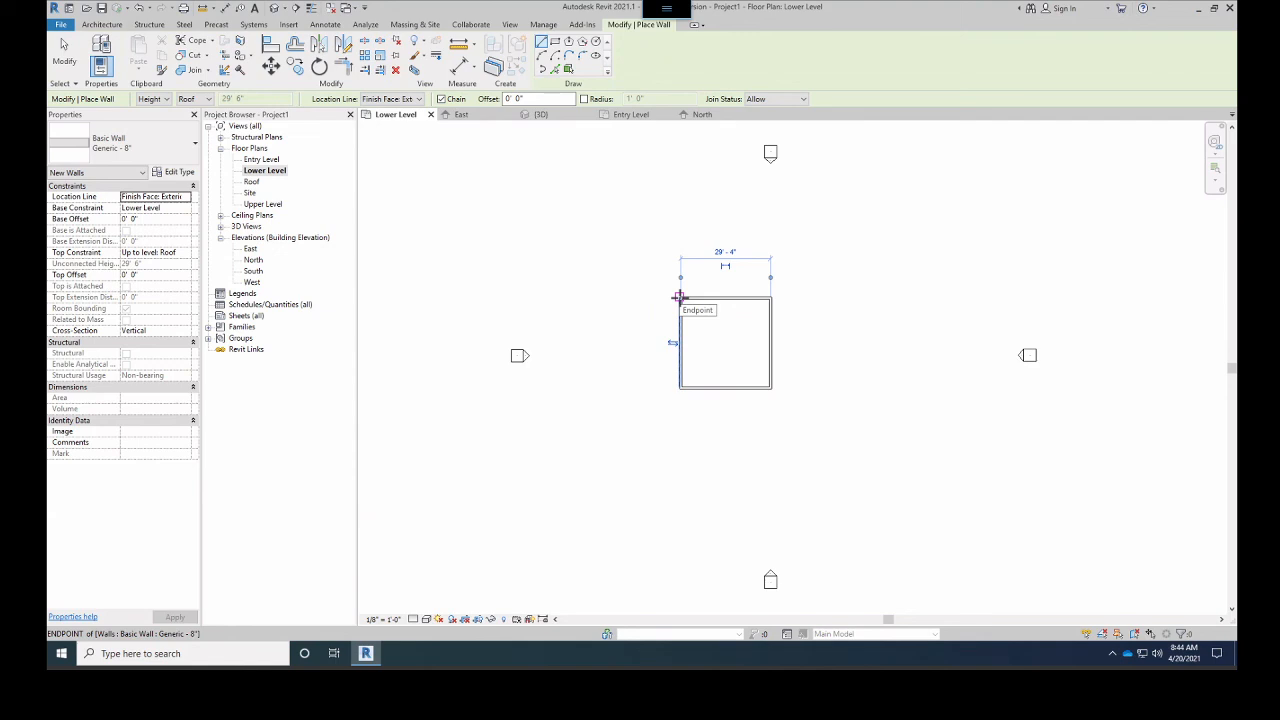
Draw a second wall loop with the Rectangle tool, about 30' by 30', to the right of the square
left_click(556, 43)
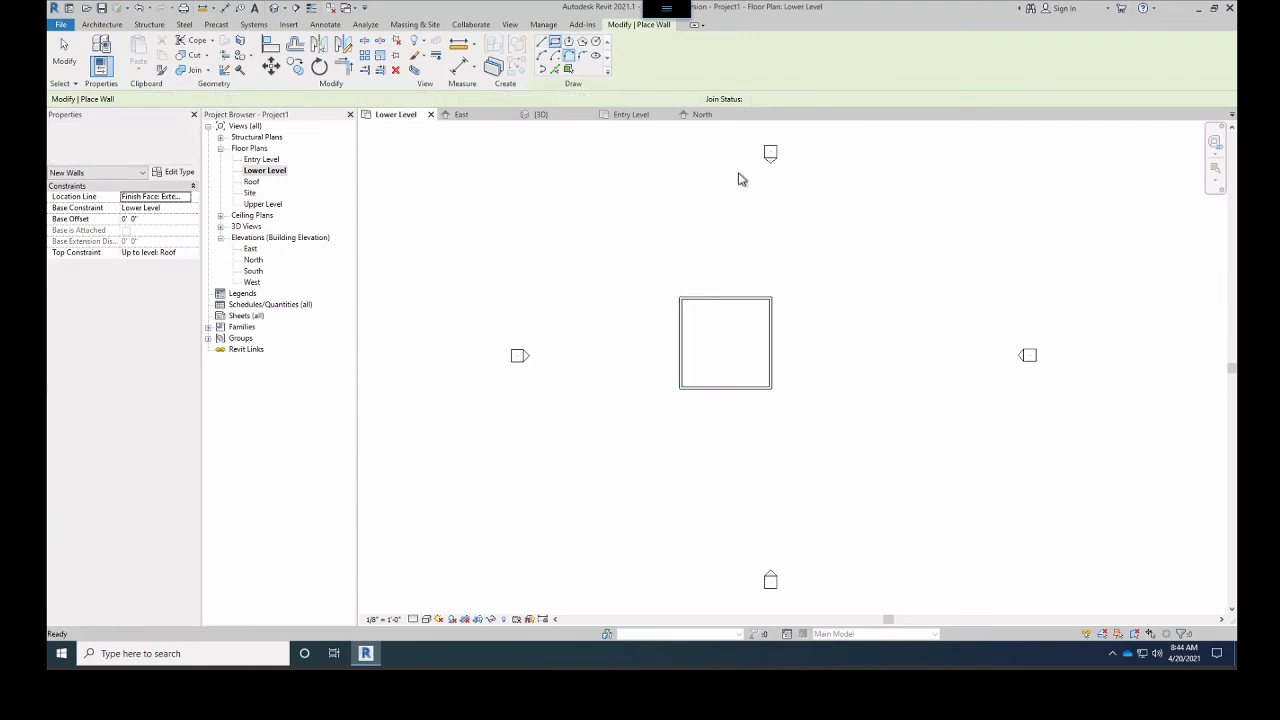
left_click(850, 304)
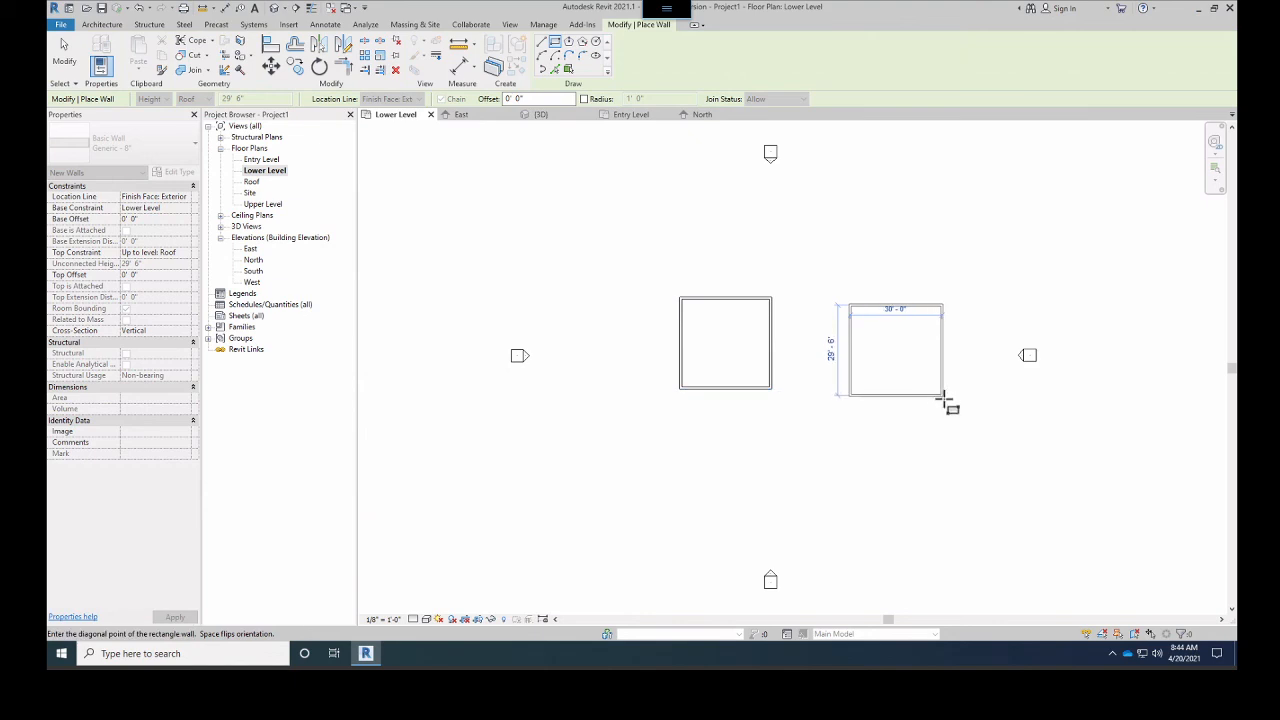
left_click(943, 400)
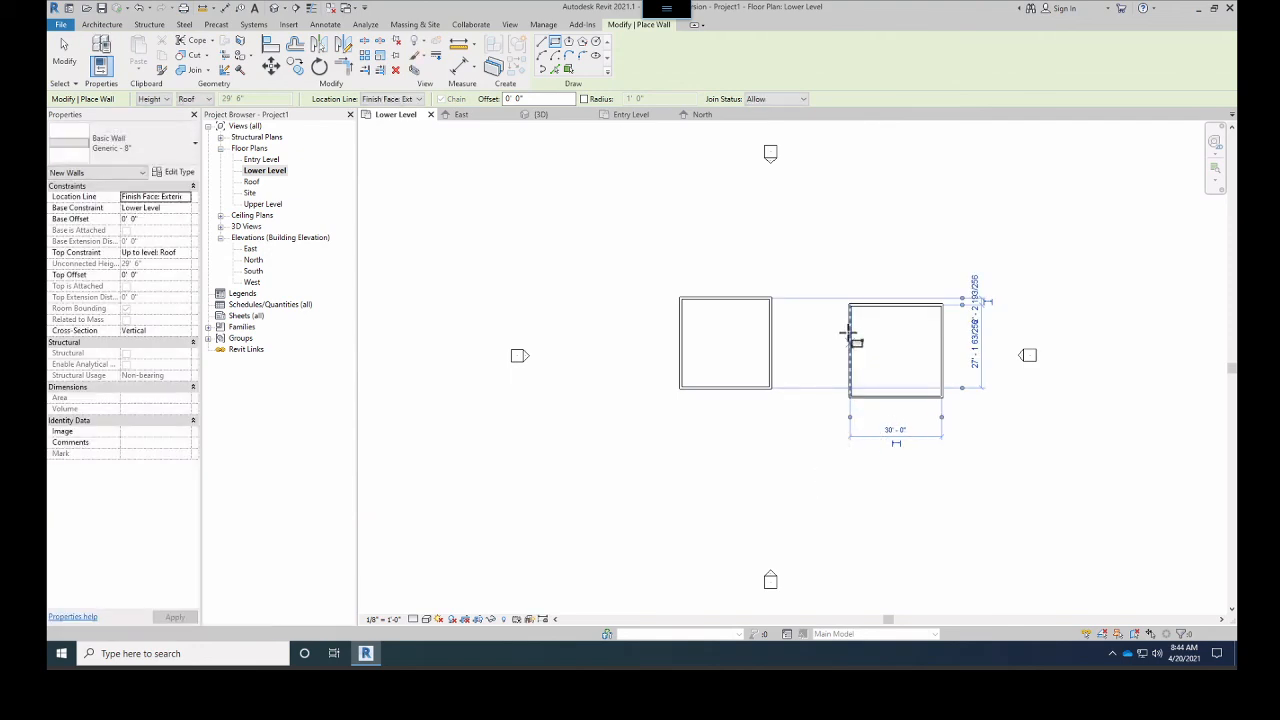
End the wall command and delete the four walls of the second rectangle
key("Escape")
key("Escape")
left_click_drag(818, 279, 980, 448)
key("Delete")
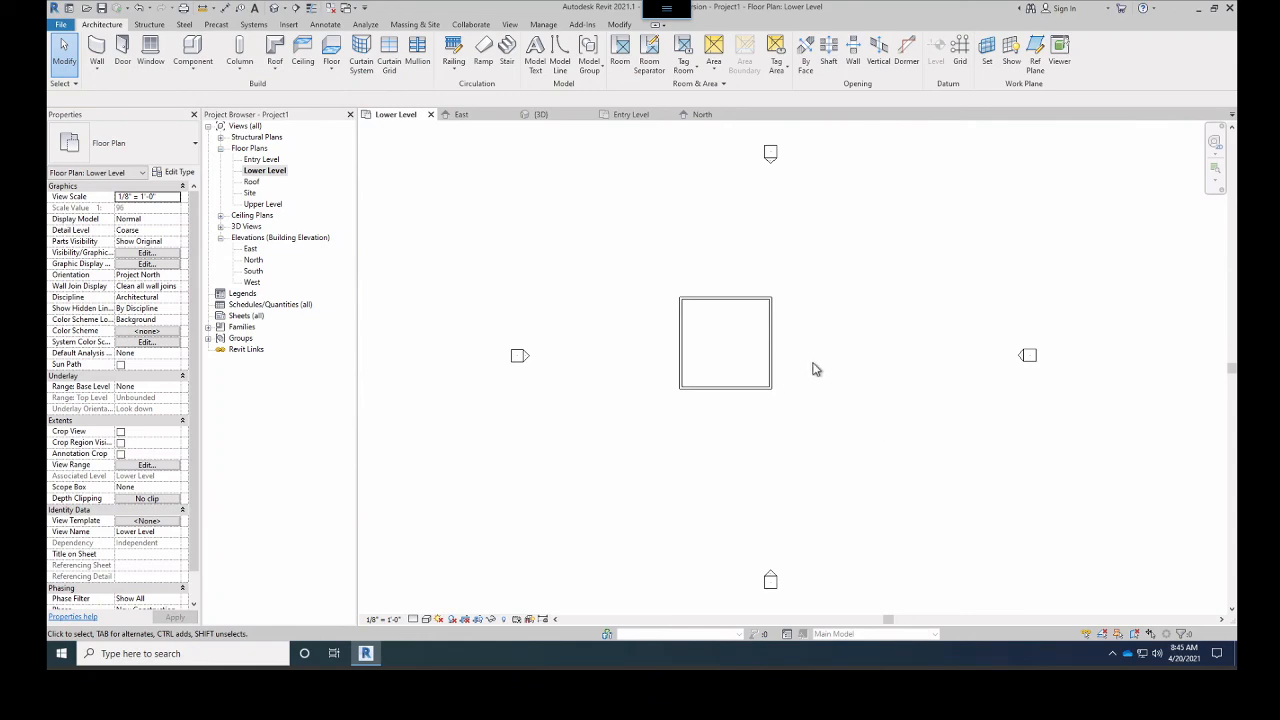
Dismiss the save reminder without saving and open the 3D view to examine the square's walls against the levels
middle_click_drag(847, 367, 870, 355)
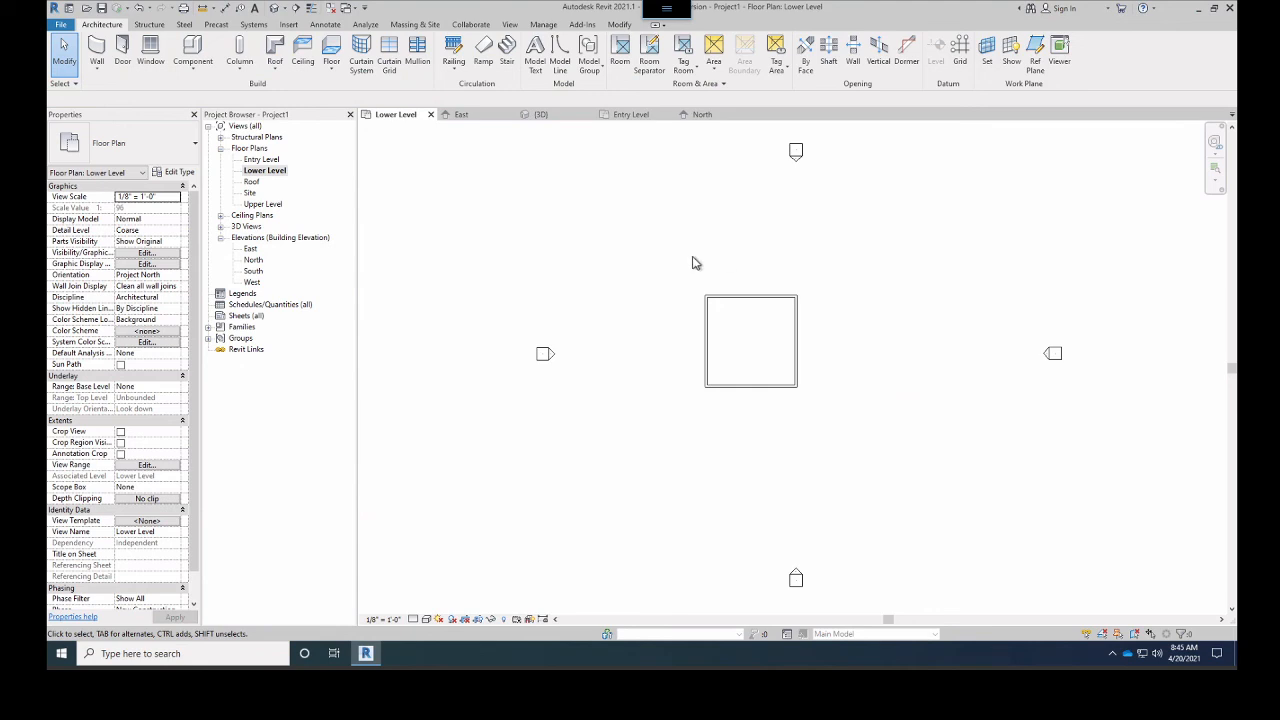
scroll(724, 354, "up", 2)
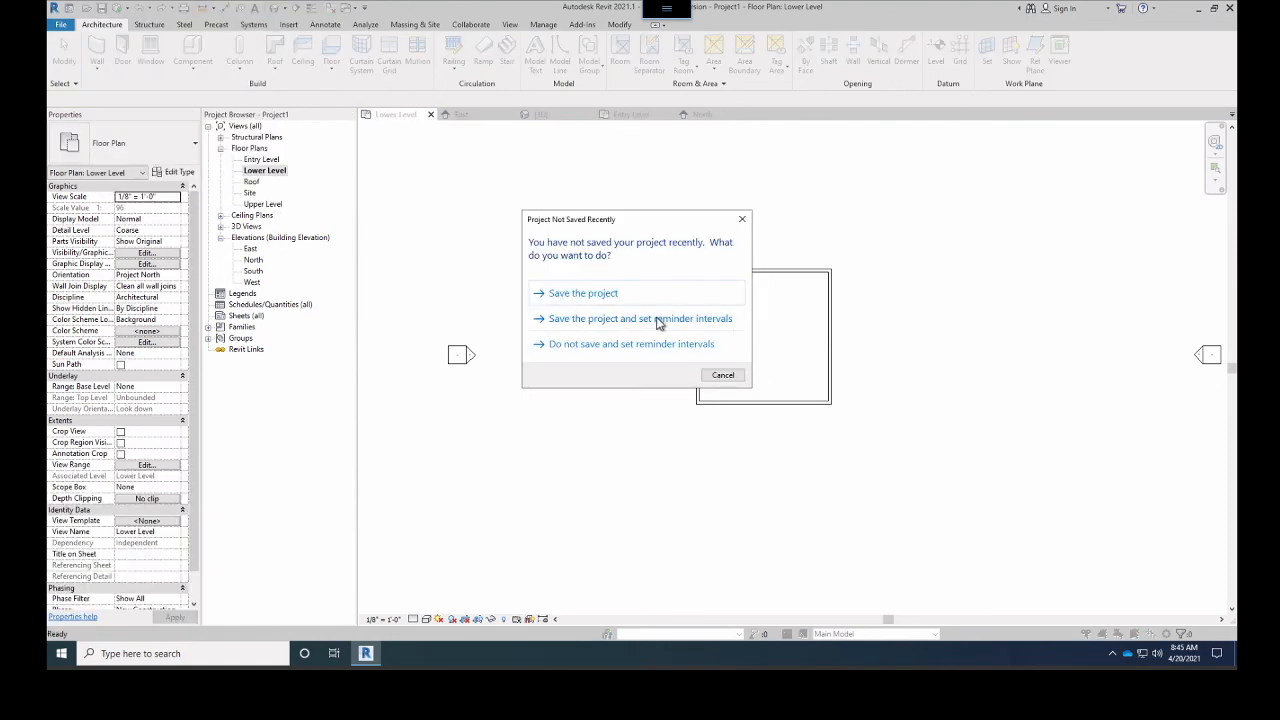
left_click(741, 221)
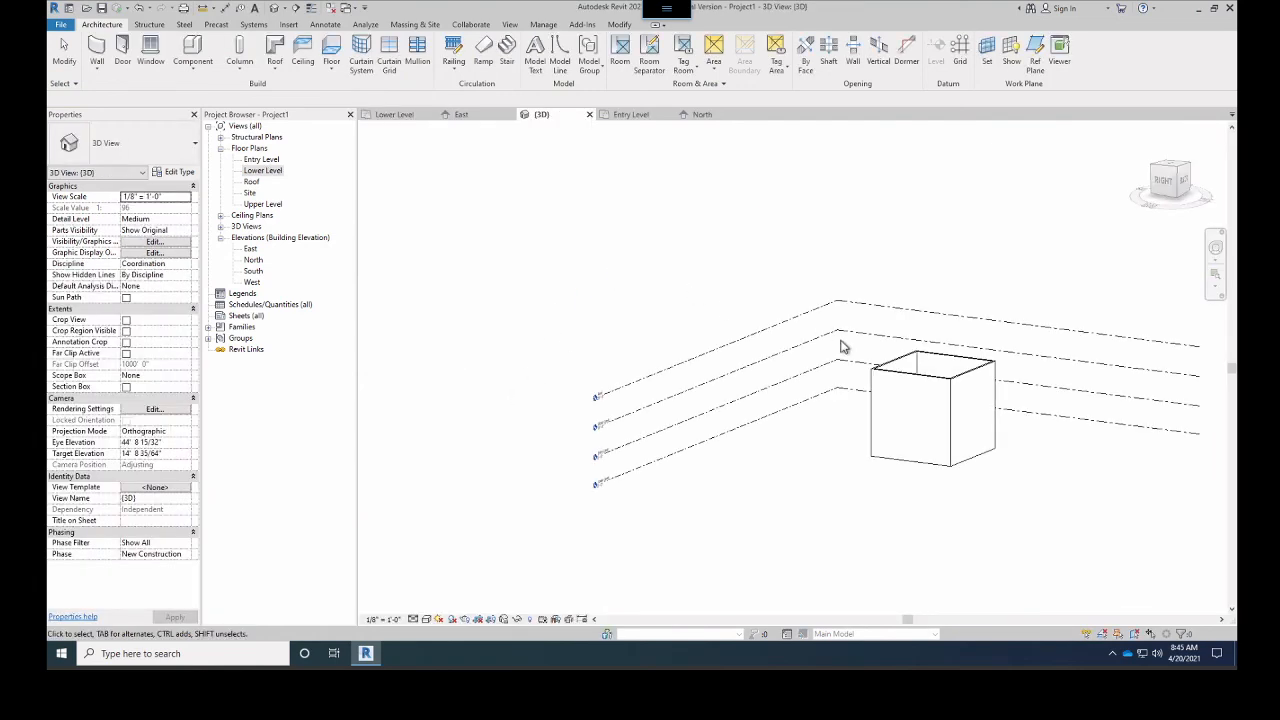
scroll(920, 370, "down", 2)
scroll(868, 428, "up", 3)
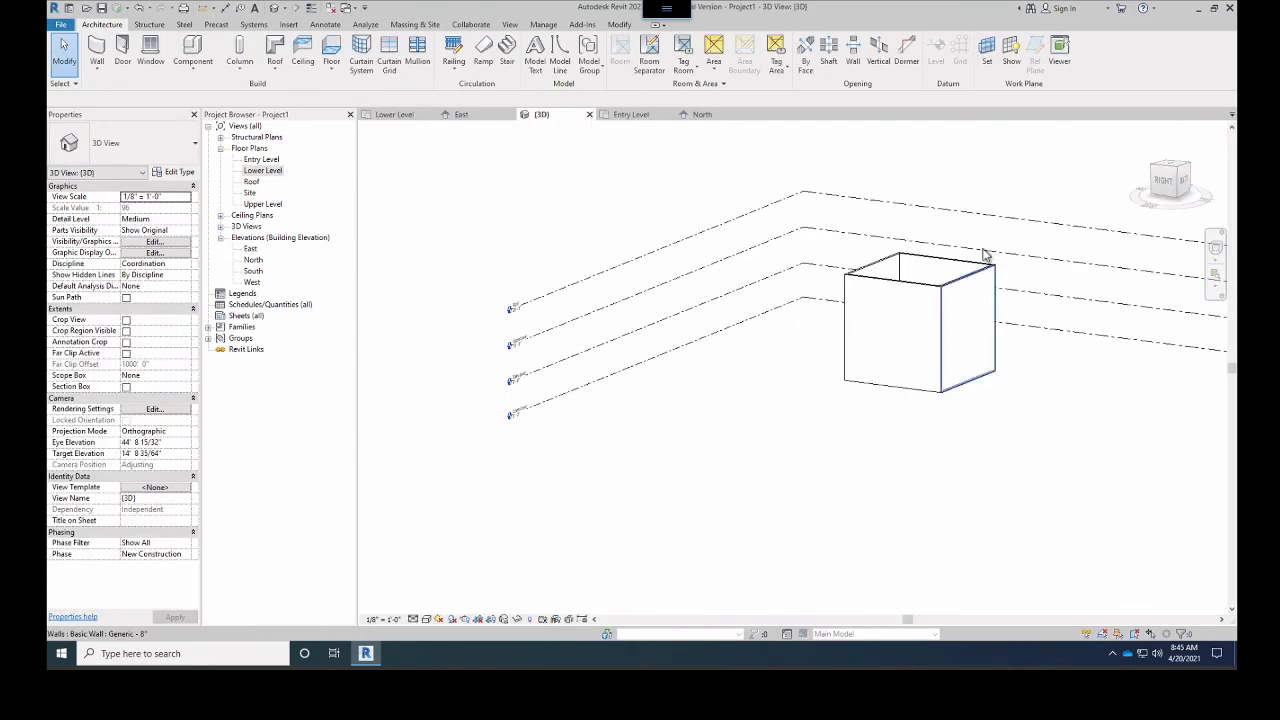